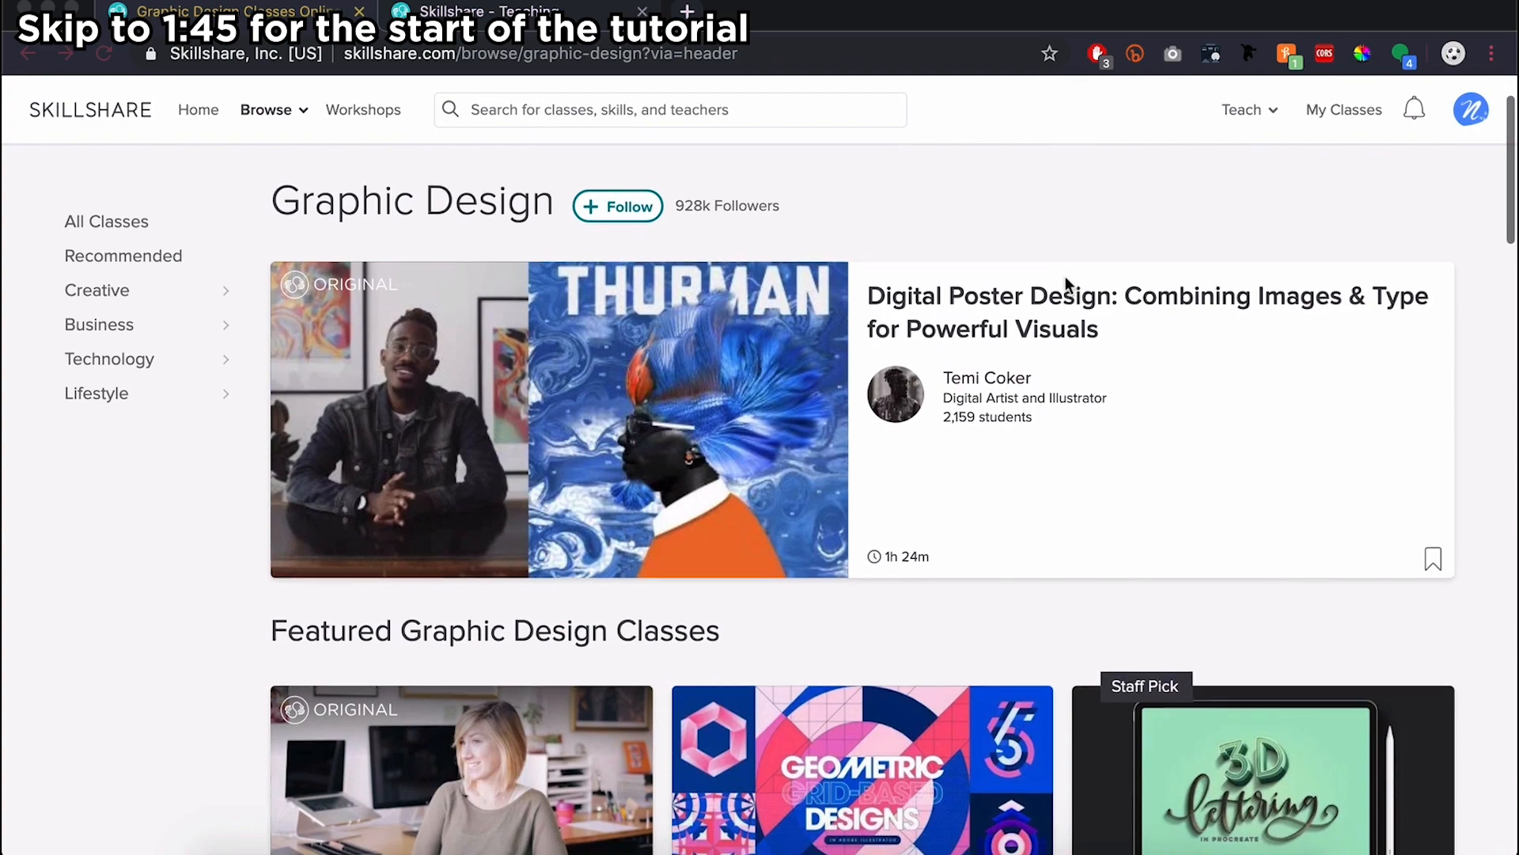
scroll(1065, 279, "down", 5)
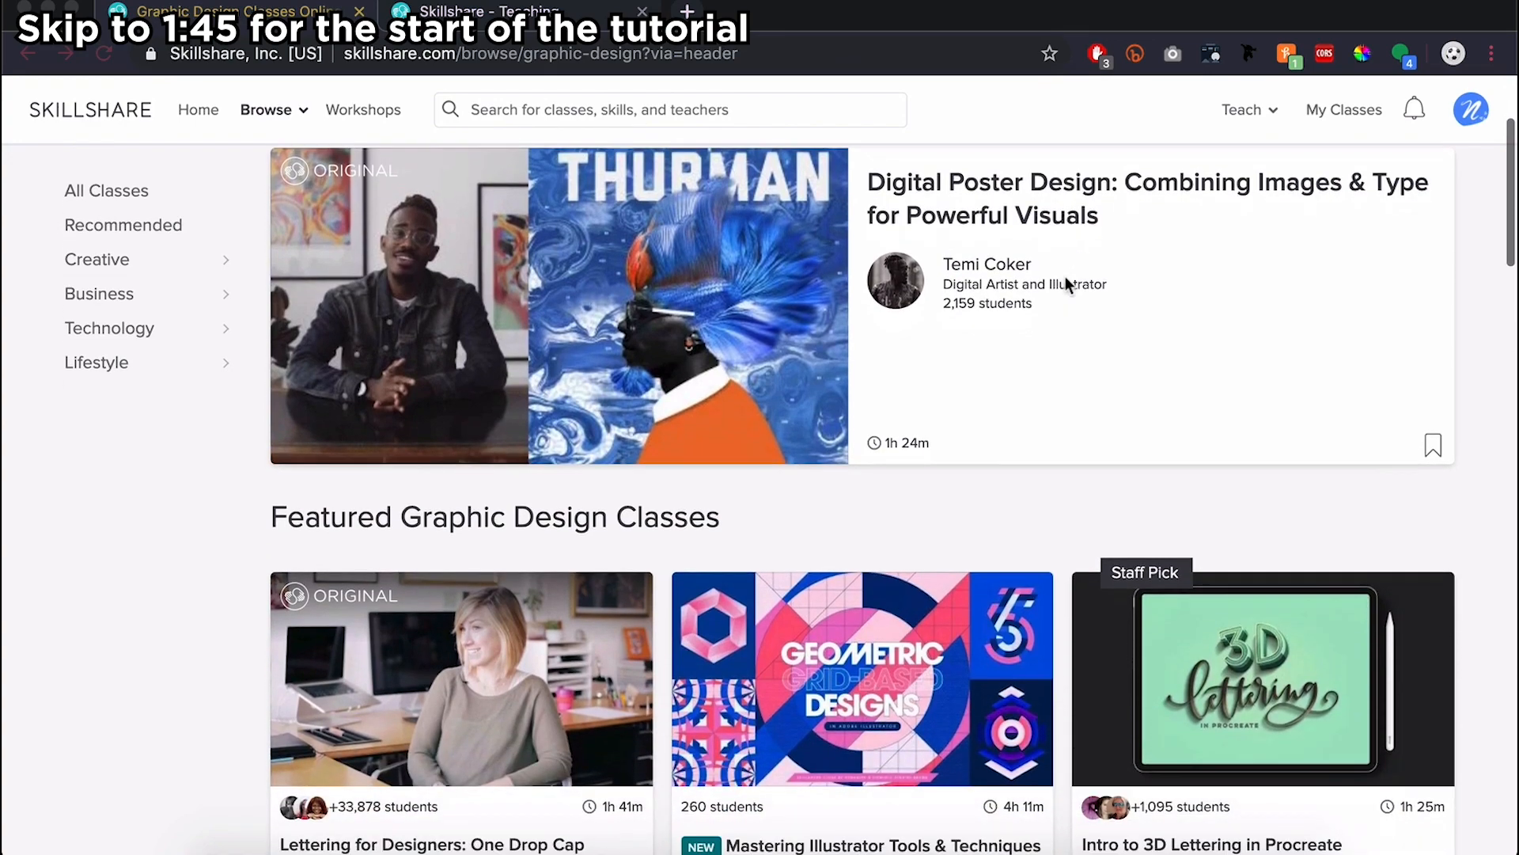
scroll(1065, 277, "down", 3)
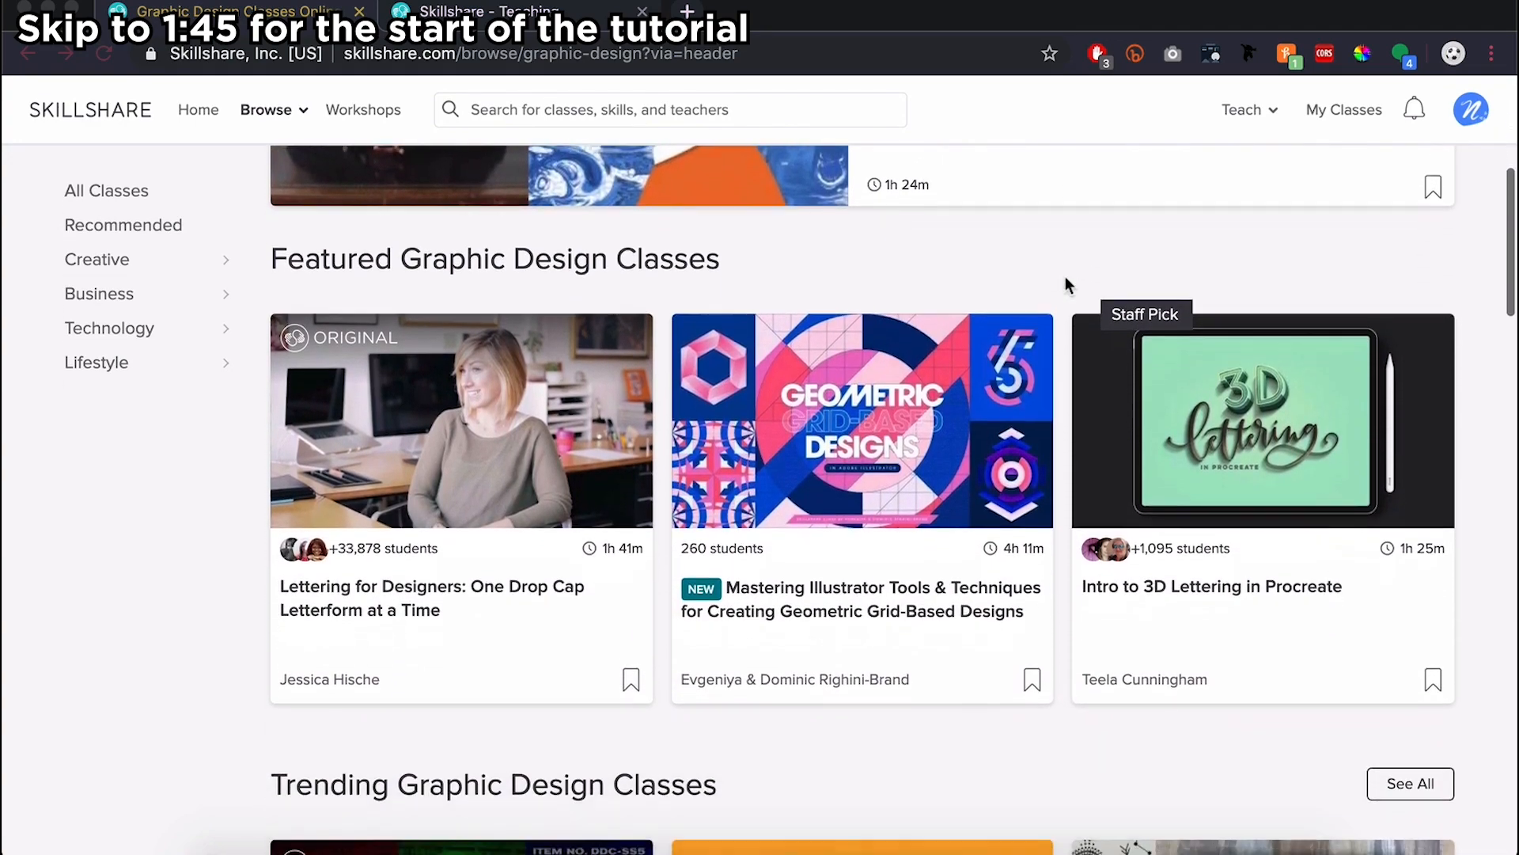
scroll(1066, 277, "down", 2)
scroll(1065, 277, "down", 1)
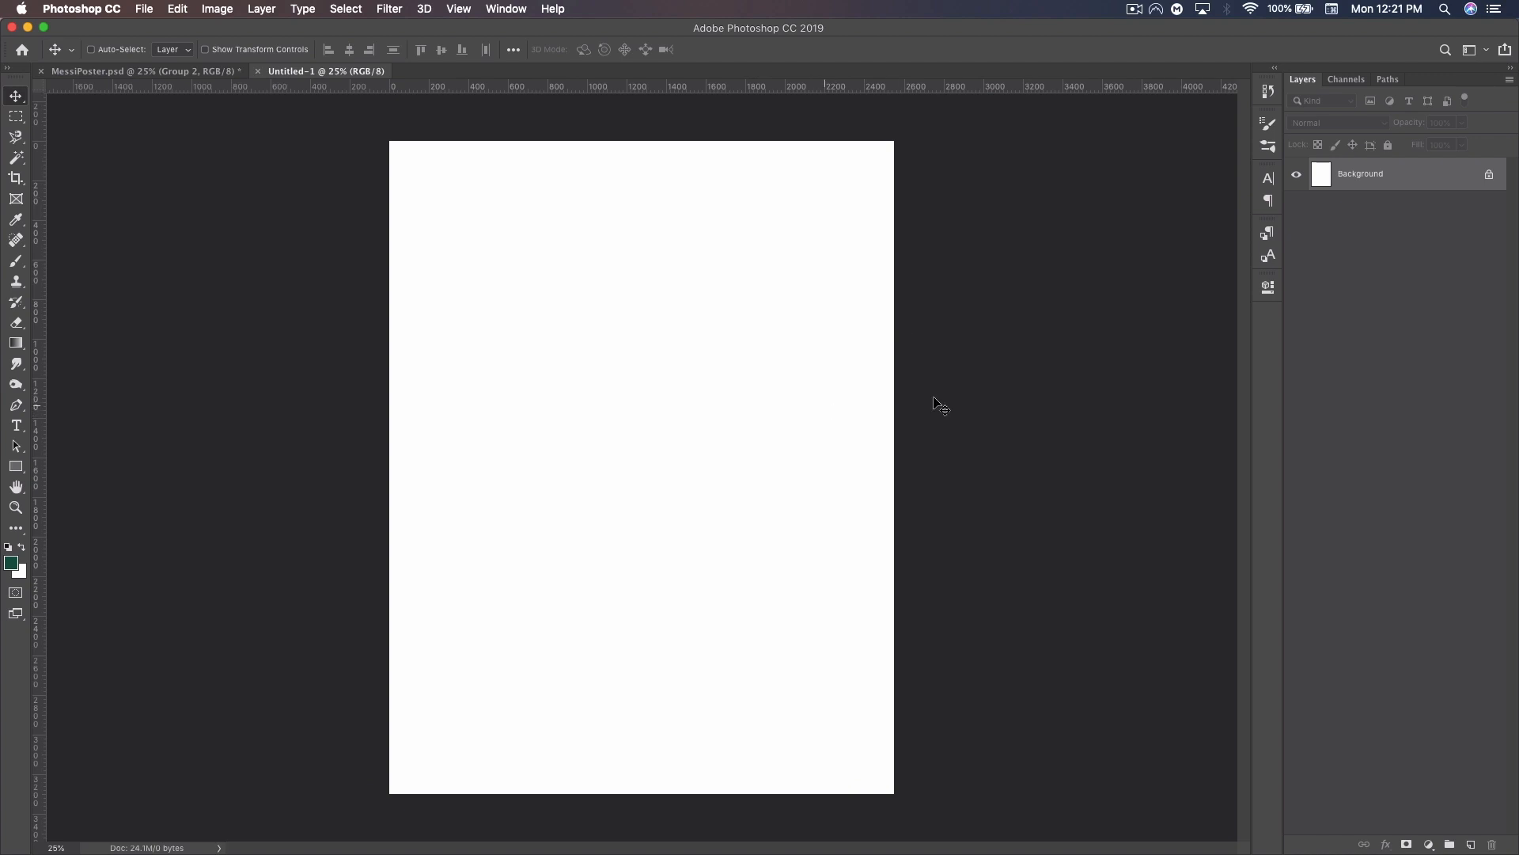
Add a new layer and choose the 924 splash brush from Qehzy Brush Pack 2 for the Brush tool.
left_click(1470, 845)
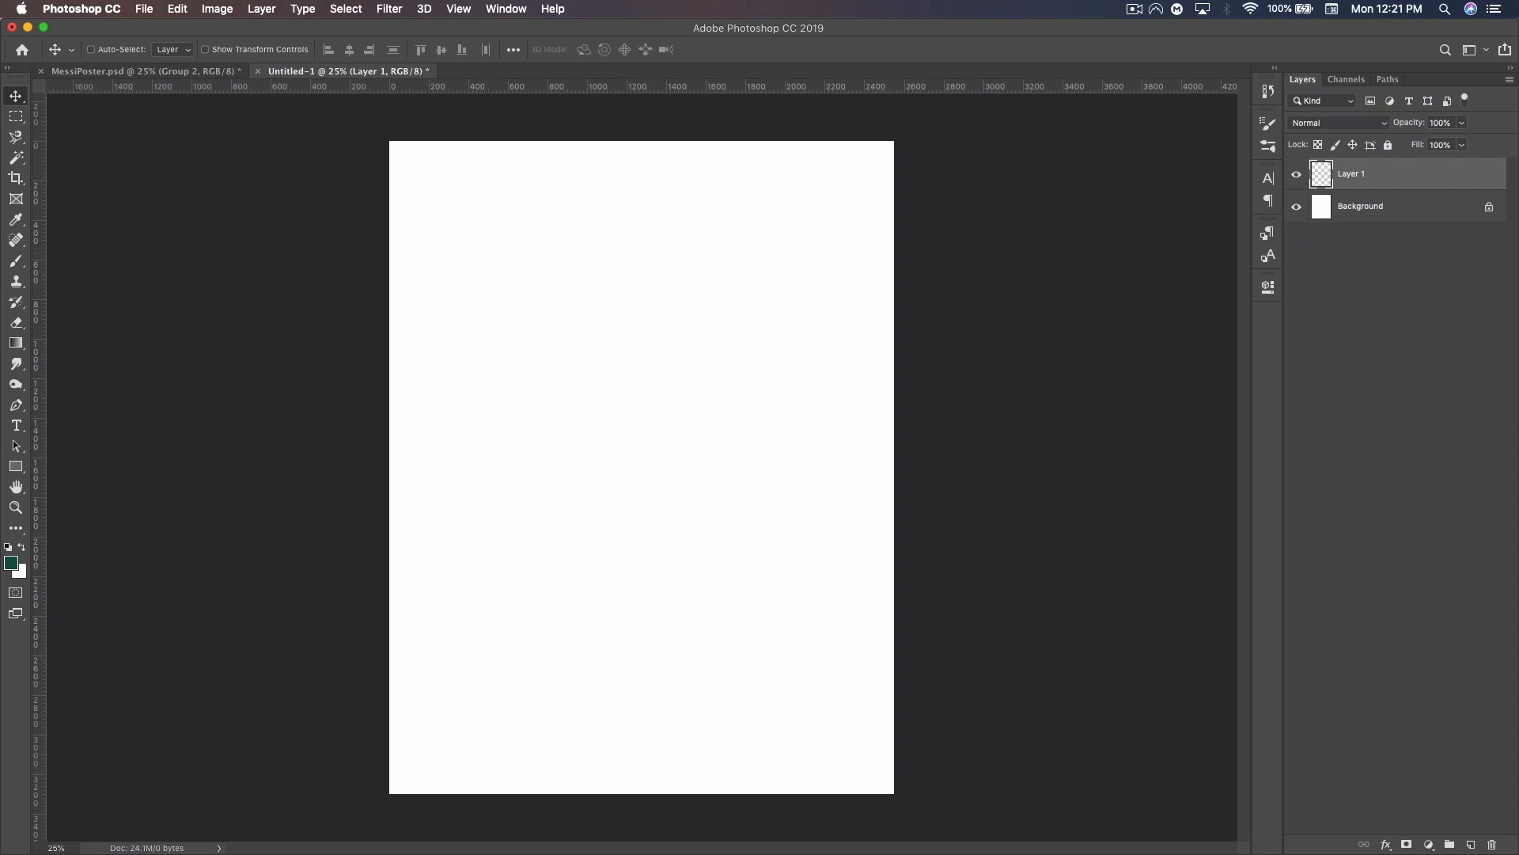
left_click(16, 261)
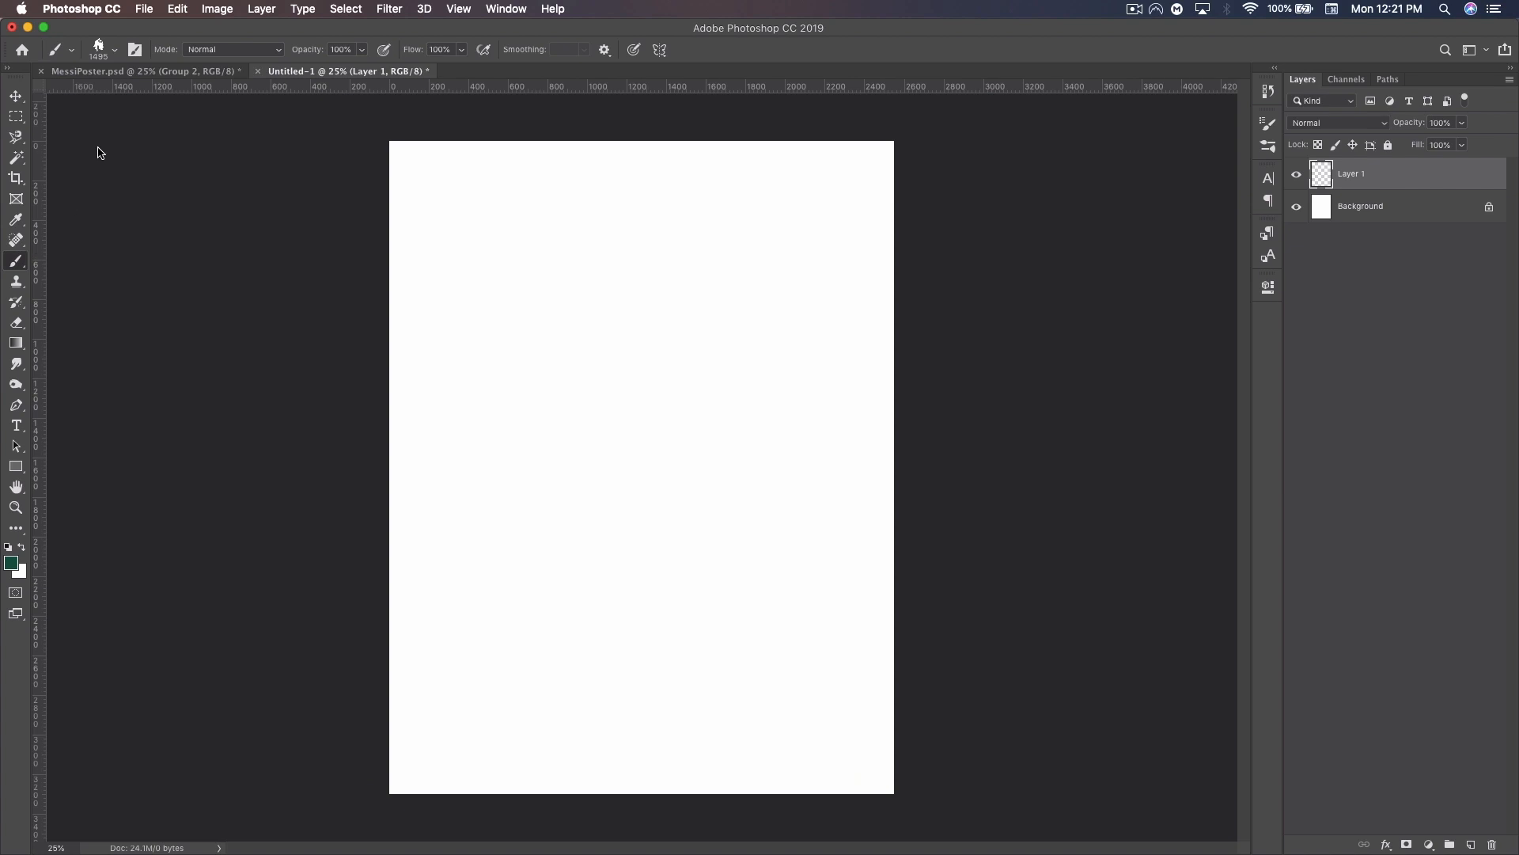
left_click(115, 49)
left_click(340, 545)
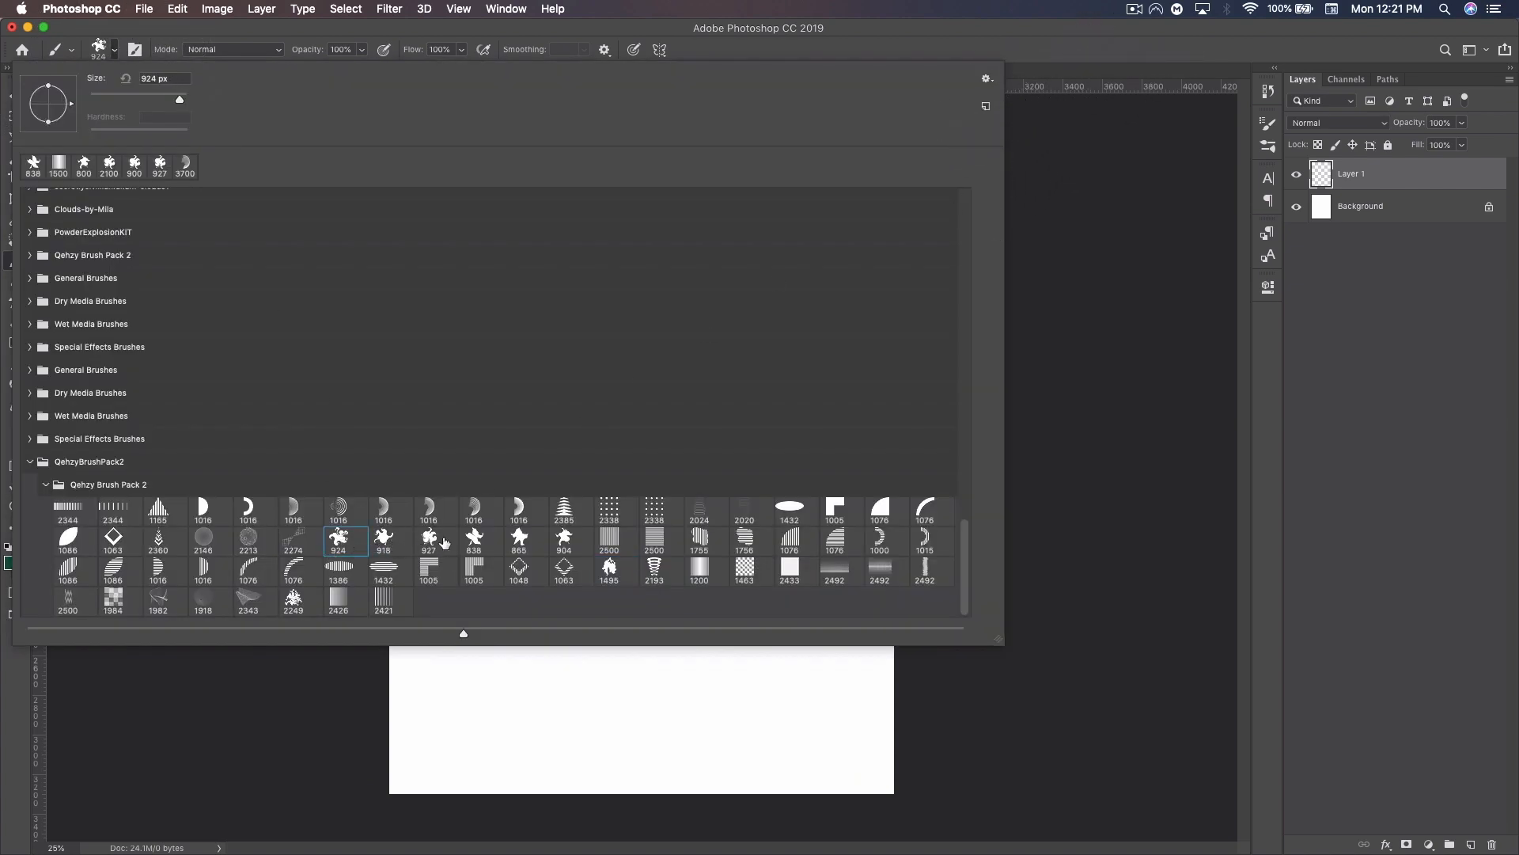
left_click(1021, 103)
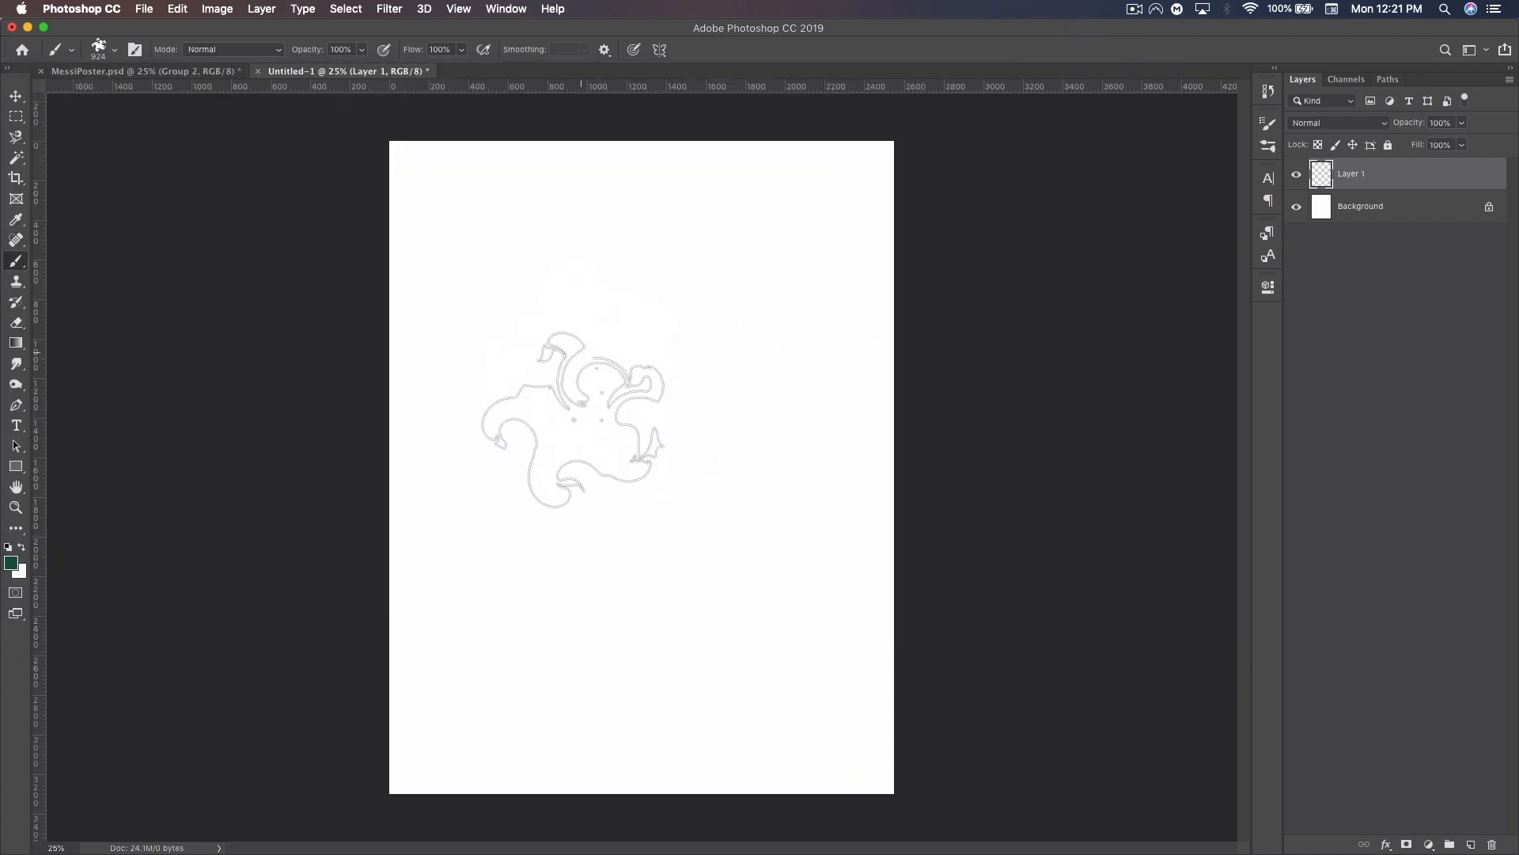
left_click(601, 408)
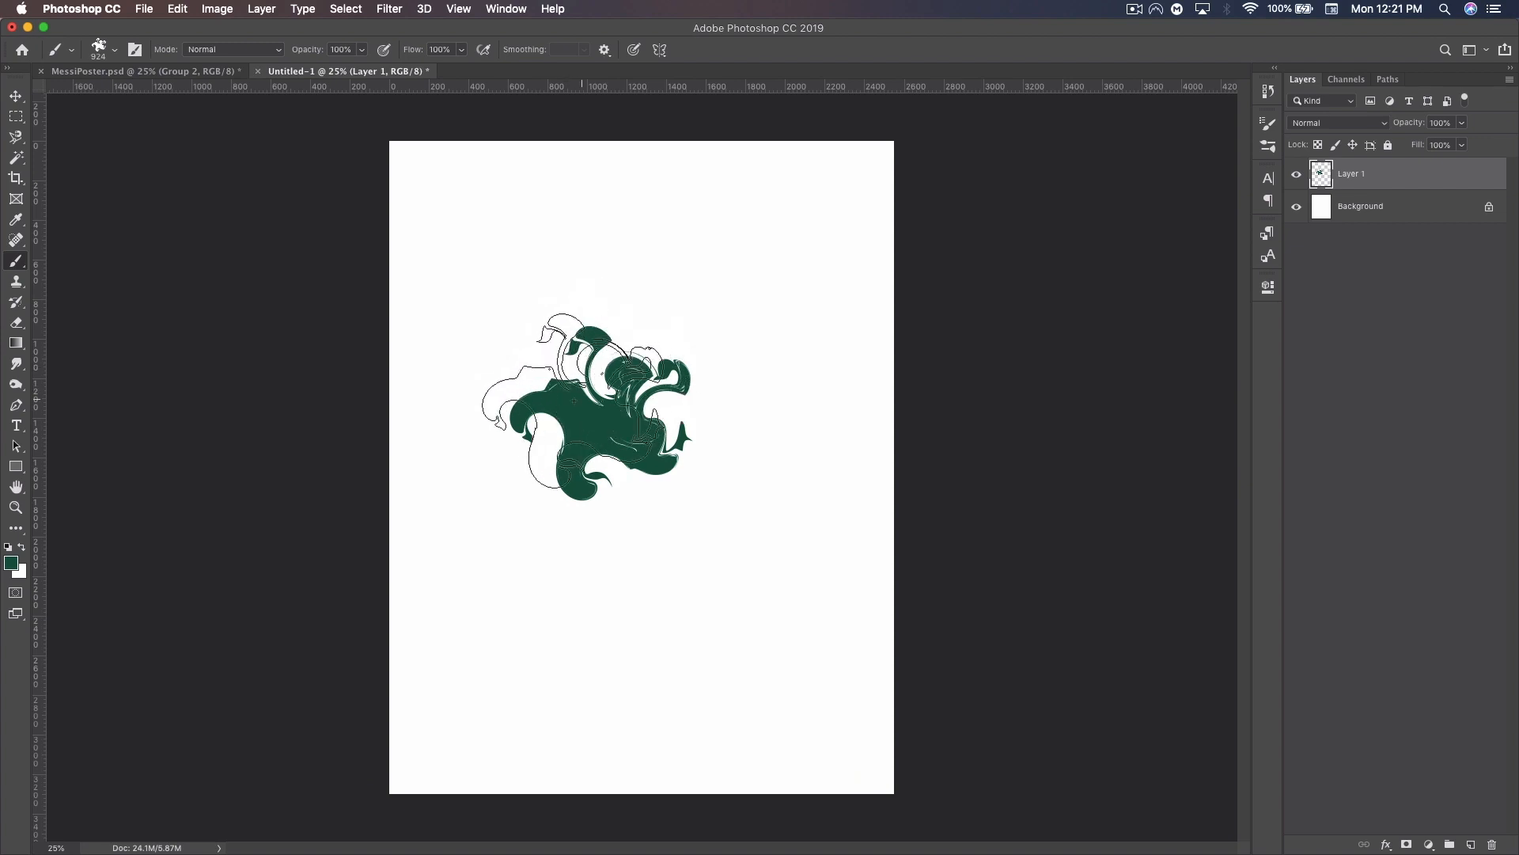
key("super")
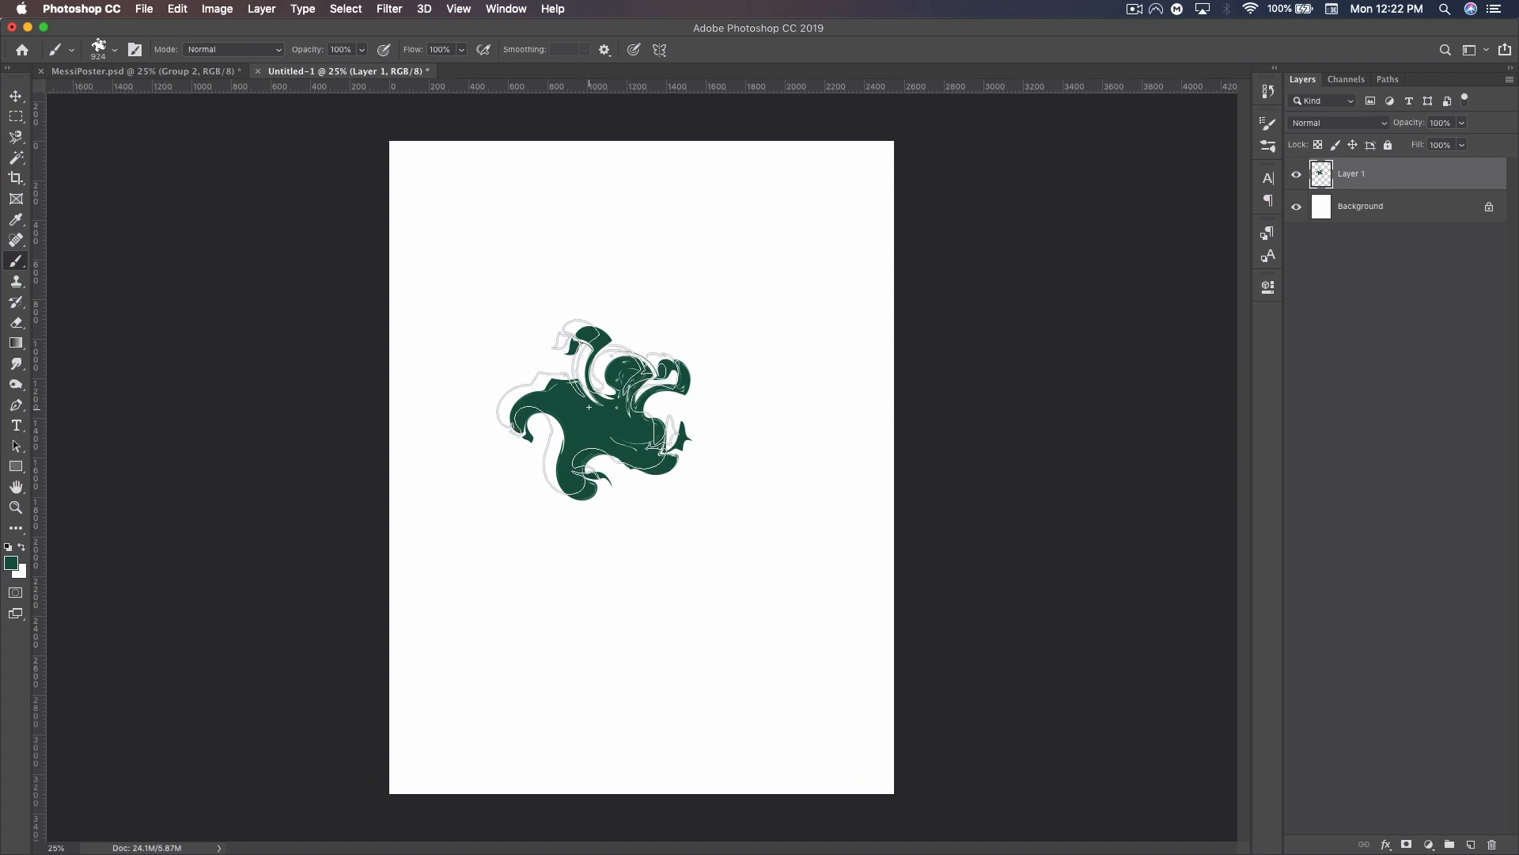
key("super+z")
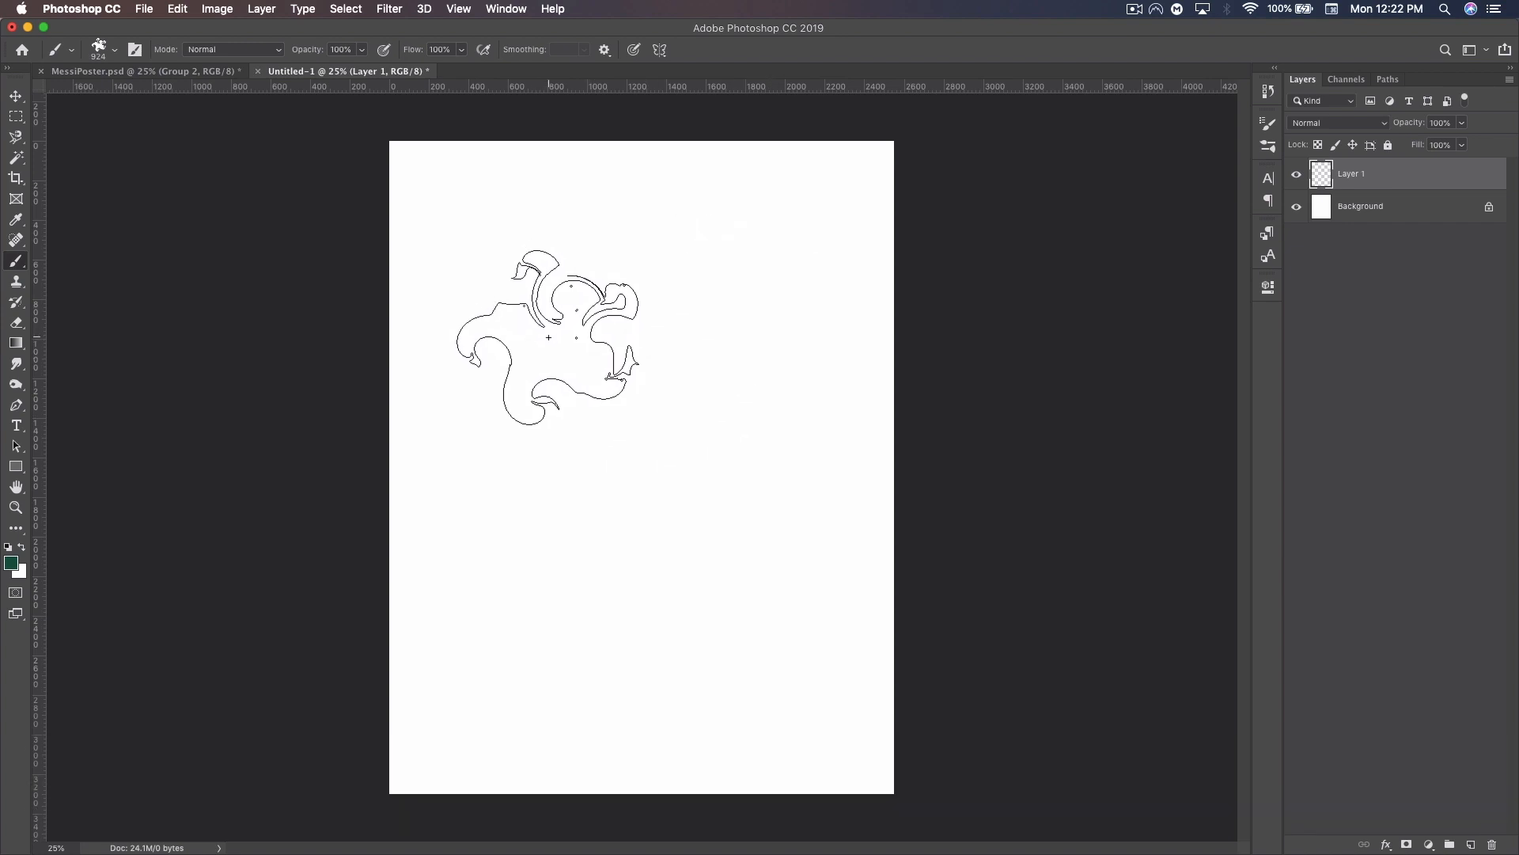
Enlarge the splash brush to 1800 px.
key("bracketright")
key("bracketright")
key("bracketright")
key("bracketright")
key("bracketright")
key("bracketright")
key("bracketright")
key("bracketright")
key("bracketright")
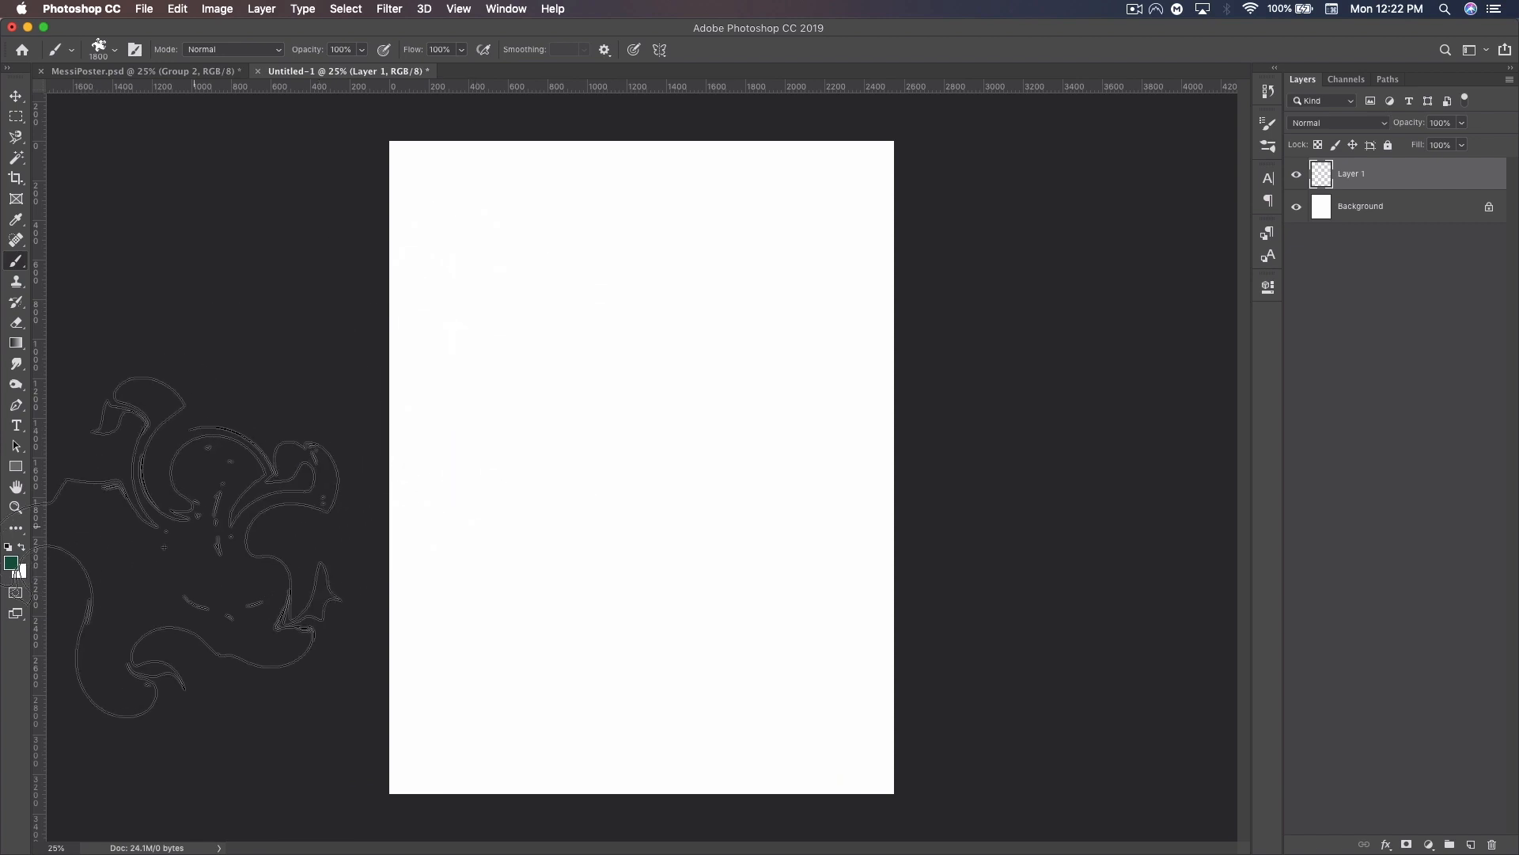
Set the foreground colour to 00d9ff and stamp one splash over the canvas's upper-left edge.
left_click(11, 562)
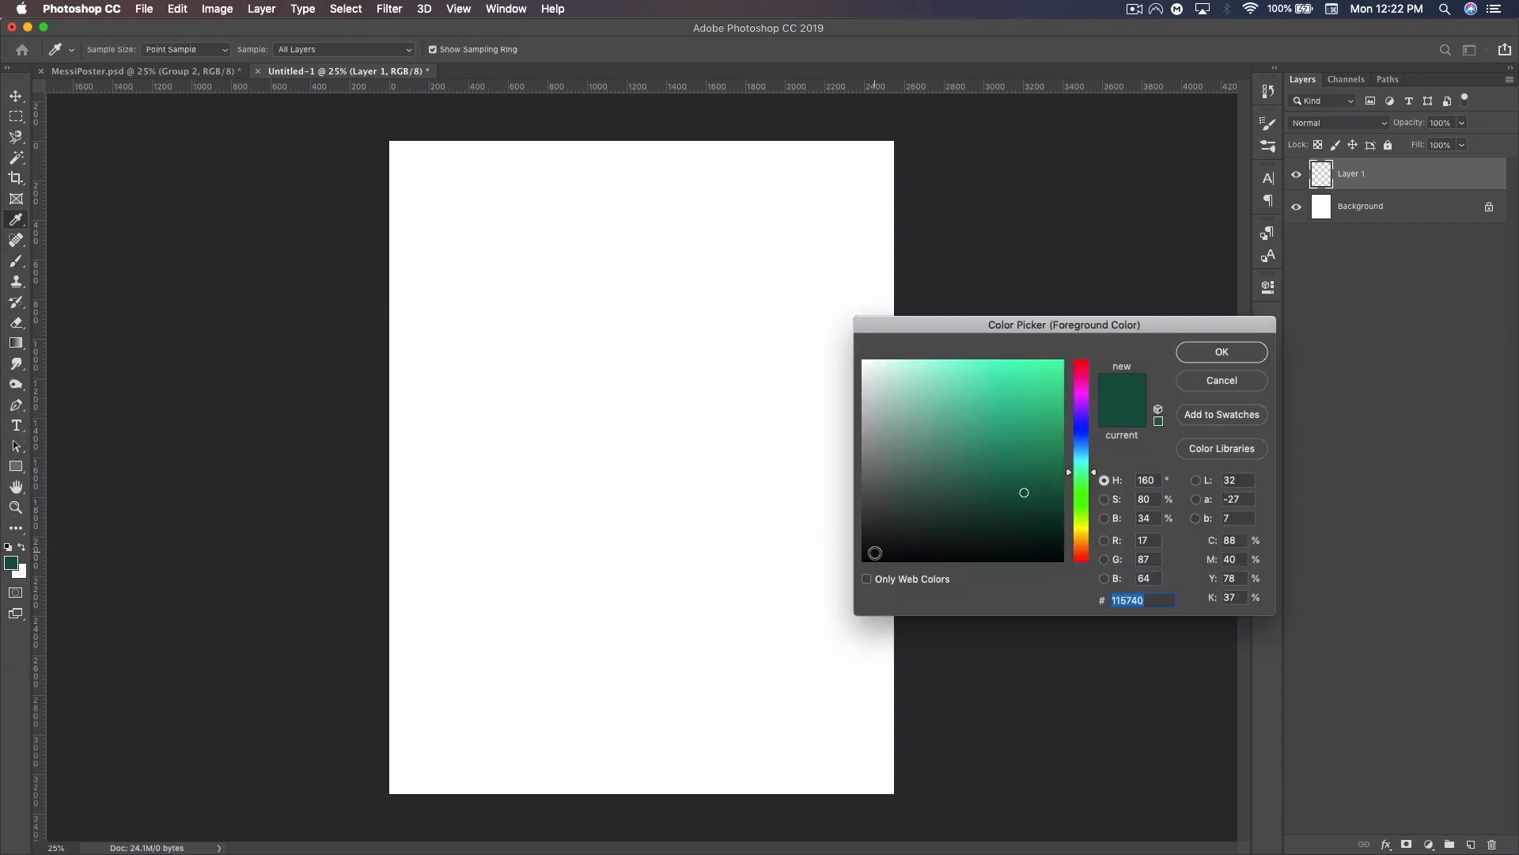
type("00d9ff")
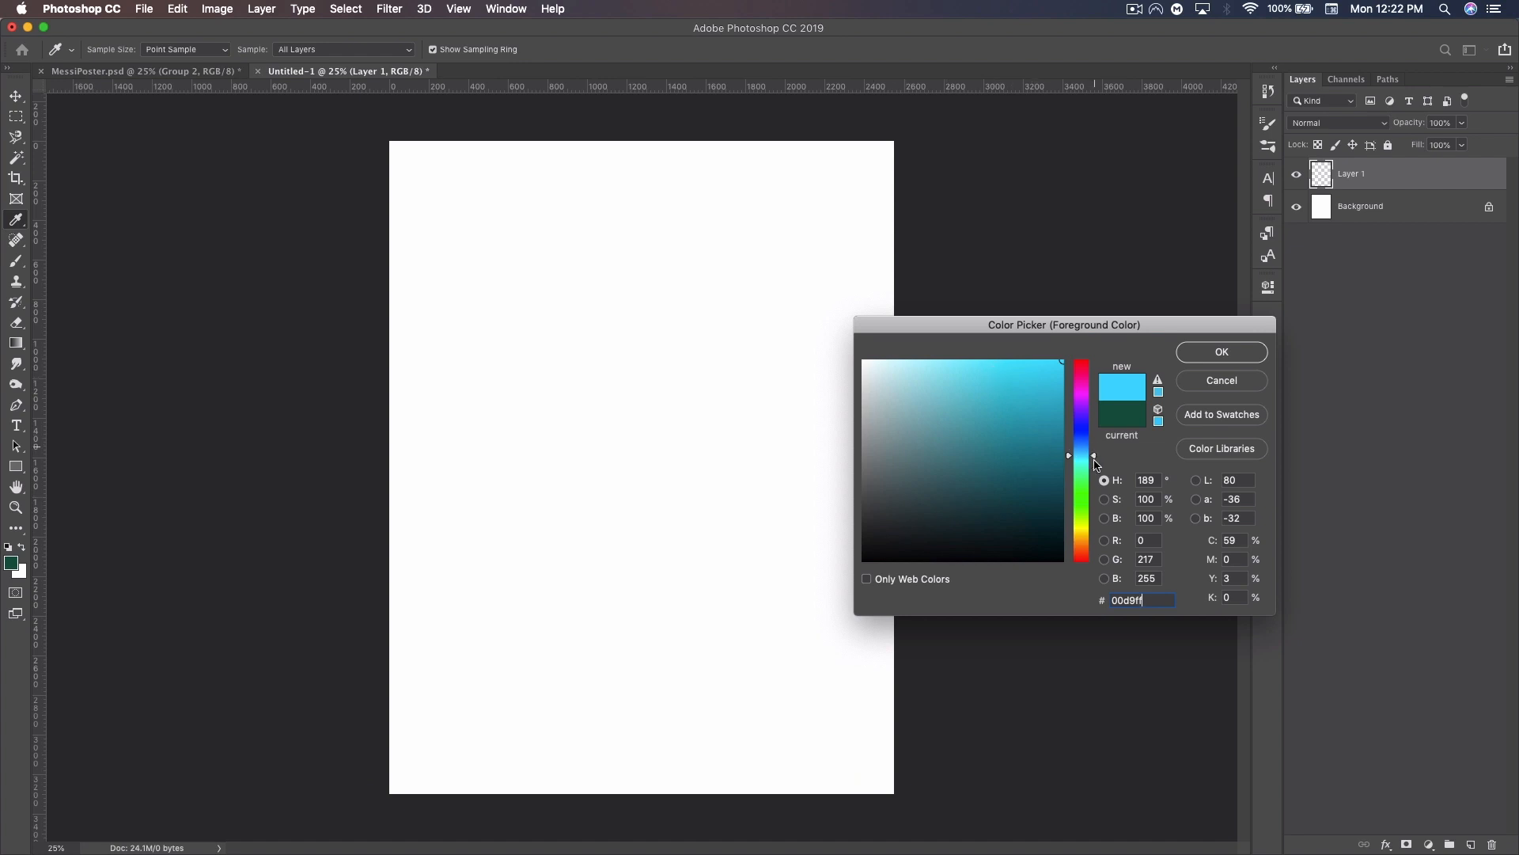
left_click(1222, 351)
key("b")
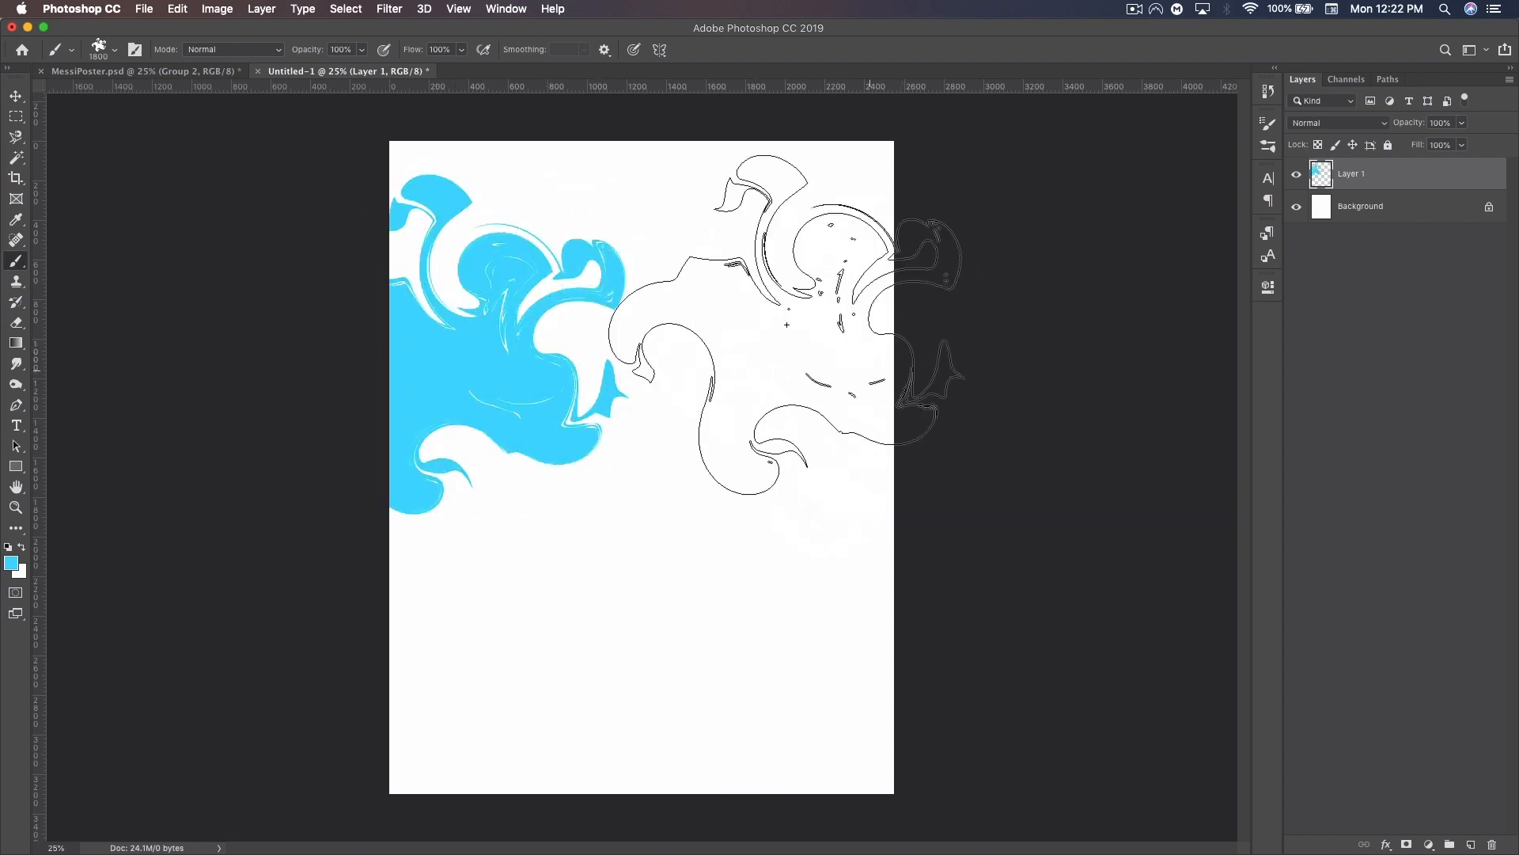
Add a new layer above the blue splash and choose the 918 brush from Qehzy Brush Pack 2.
left_click(1471, 844)
left_click(114, 49)
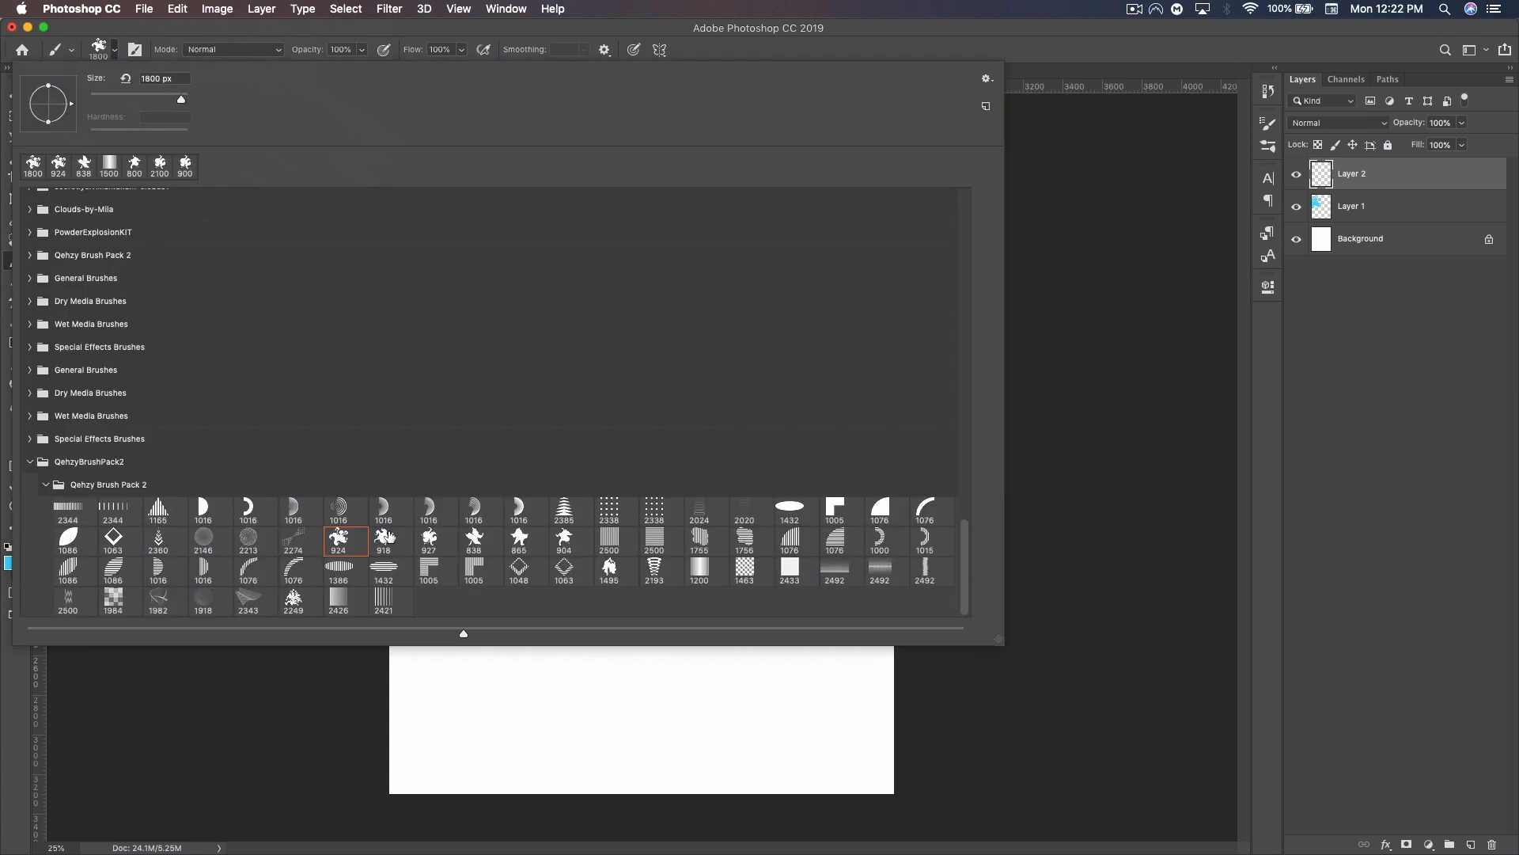
left_click(386, 538)
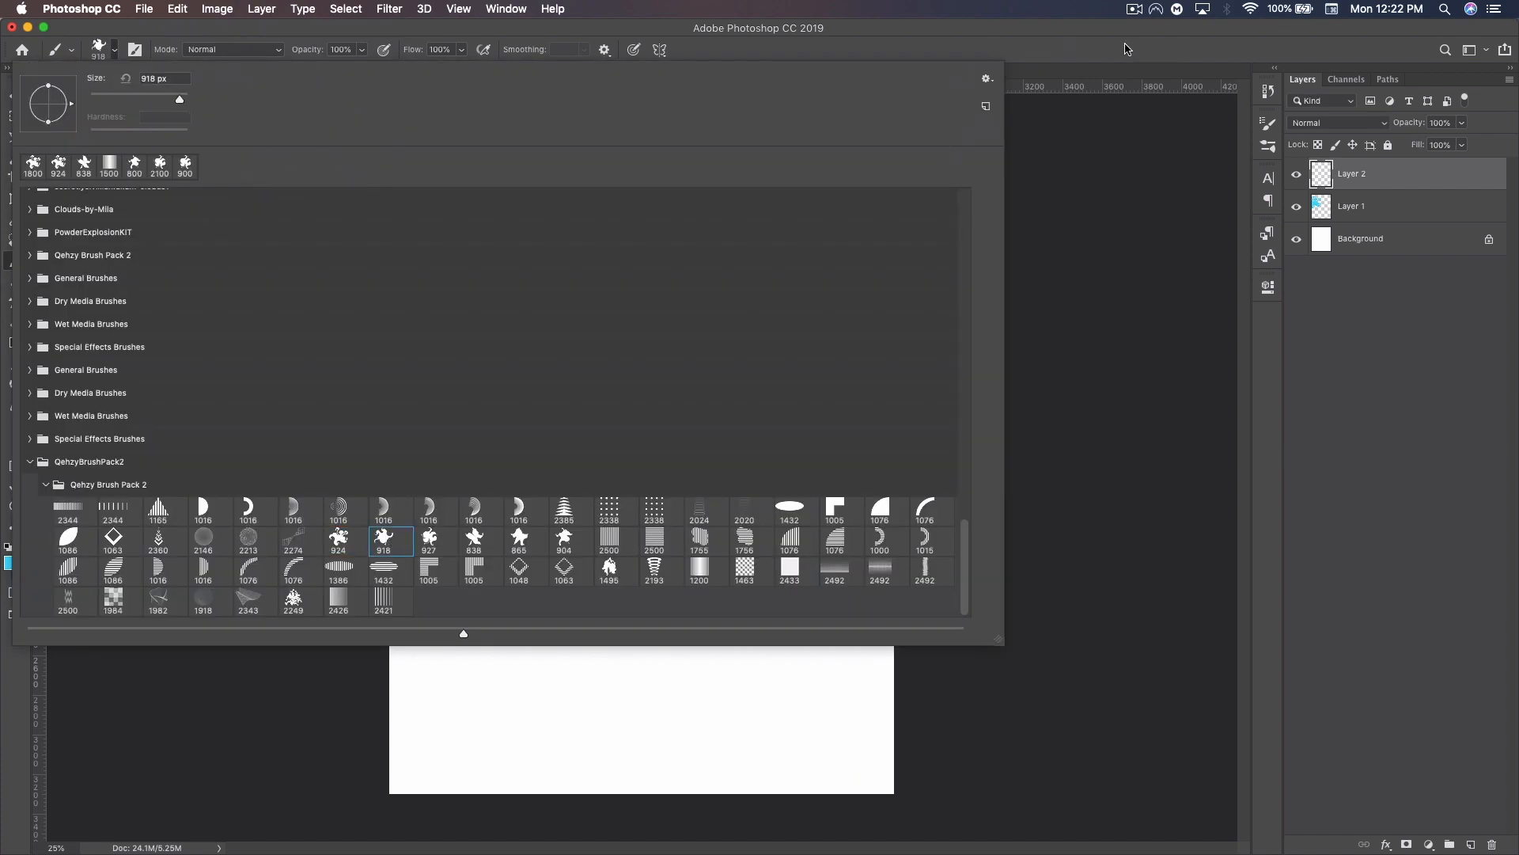
left_click(1125, 44)
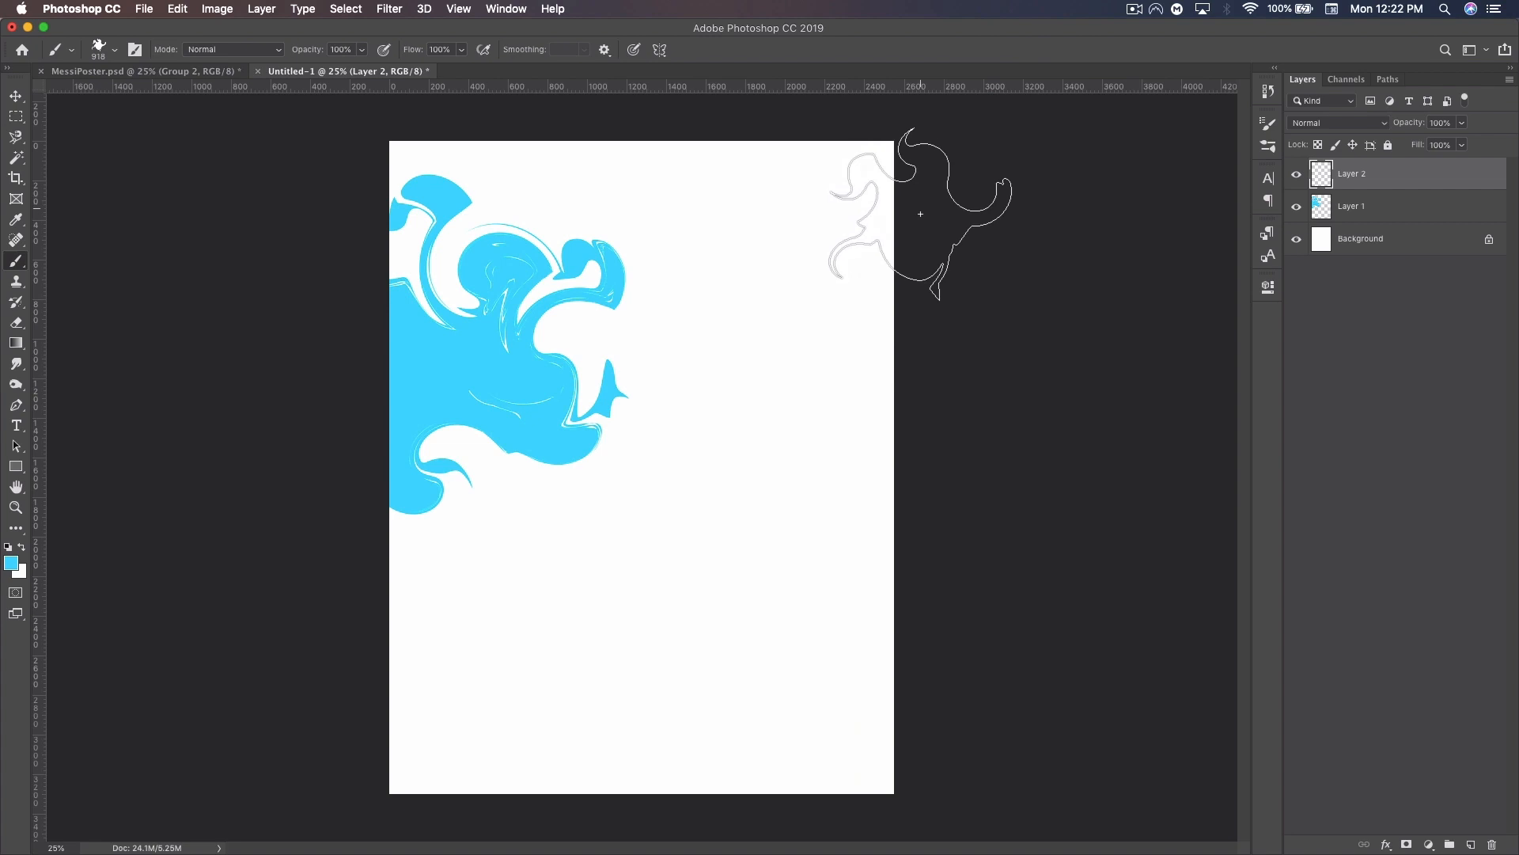
Enlarge the 918 brush to 2200 px.
key("bracketright")
key("bracketright")
key("bracketright")
key("bracketright")
key("bracketright")
key("bracketright")
key("bracketright")
key("bracketright")
key("bracketright")
key("bracketright")
key("bracketright")
key("bracketright")
key("bracketright")
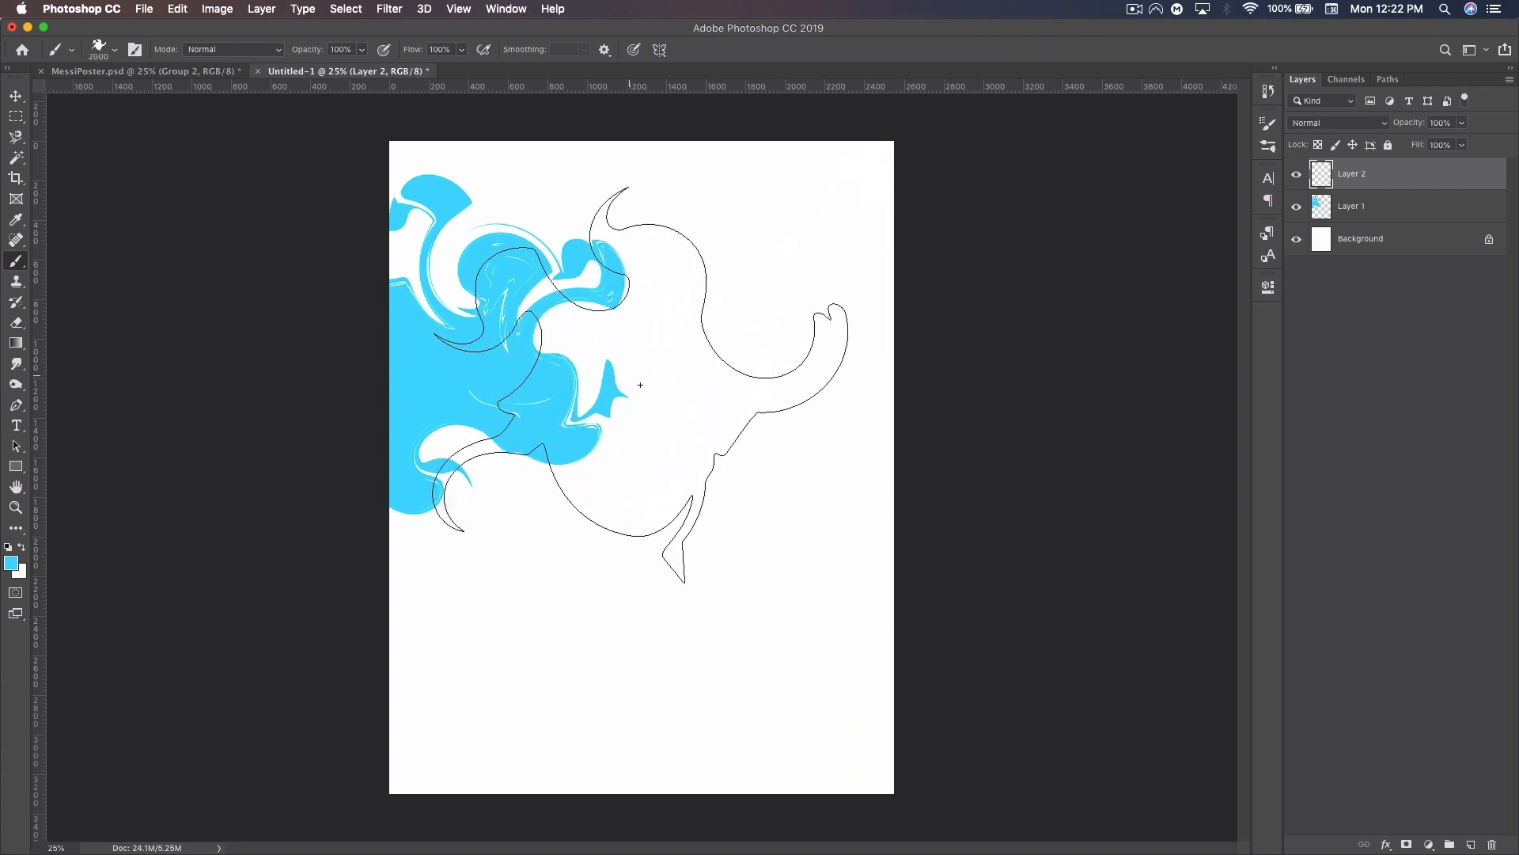
Set the foreground colour to ffb300 and stamp one splash at the canvas's upper middle, partly overlapping the blue shape.
left_click(11, 563)
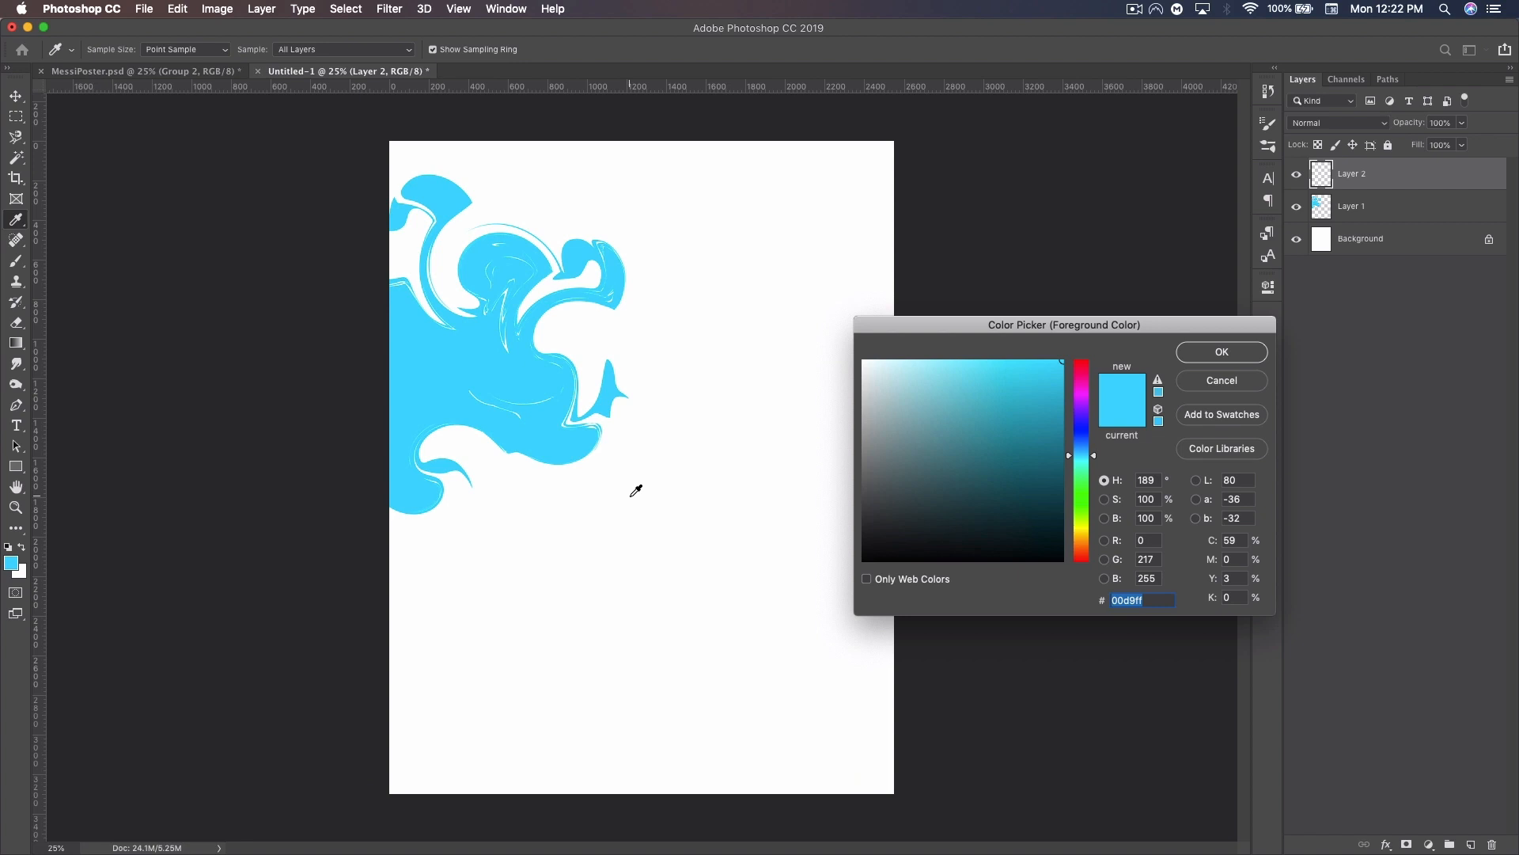
type("ff")
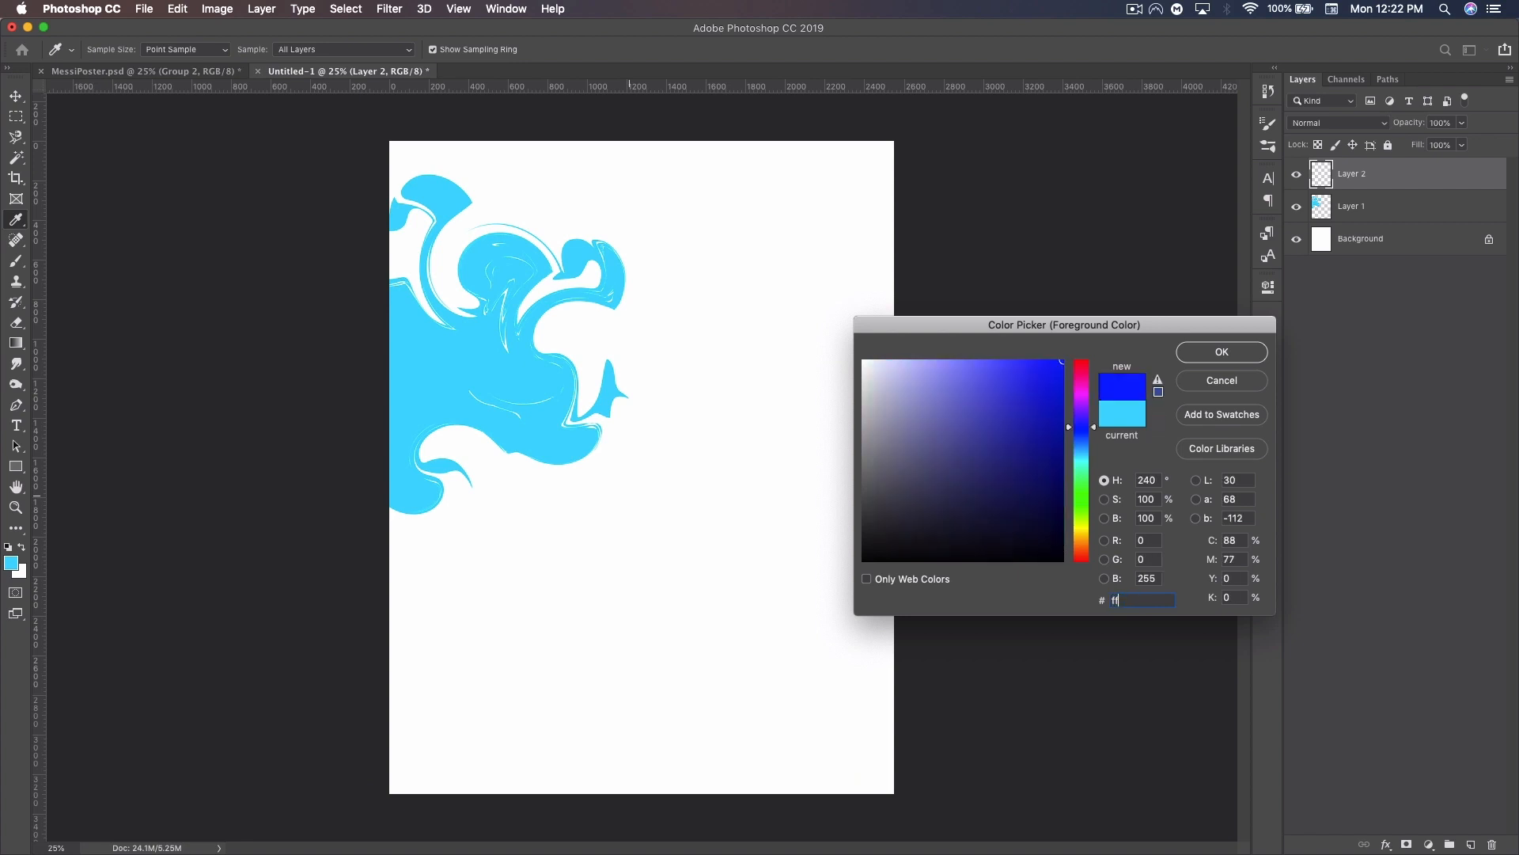
type("b300")
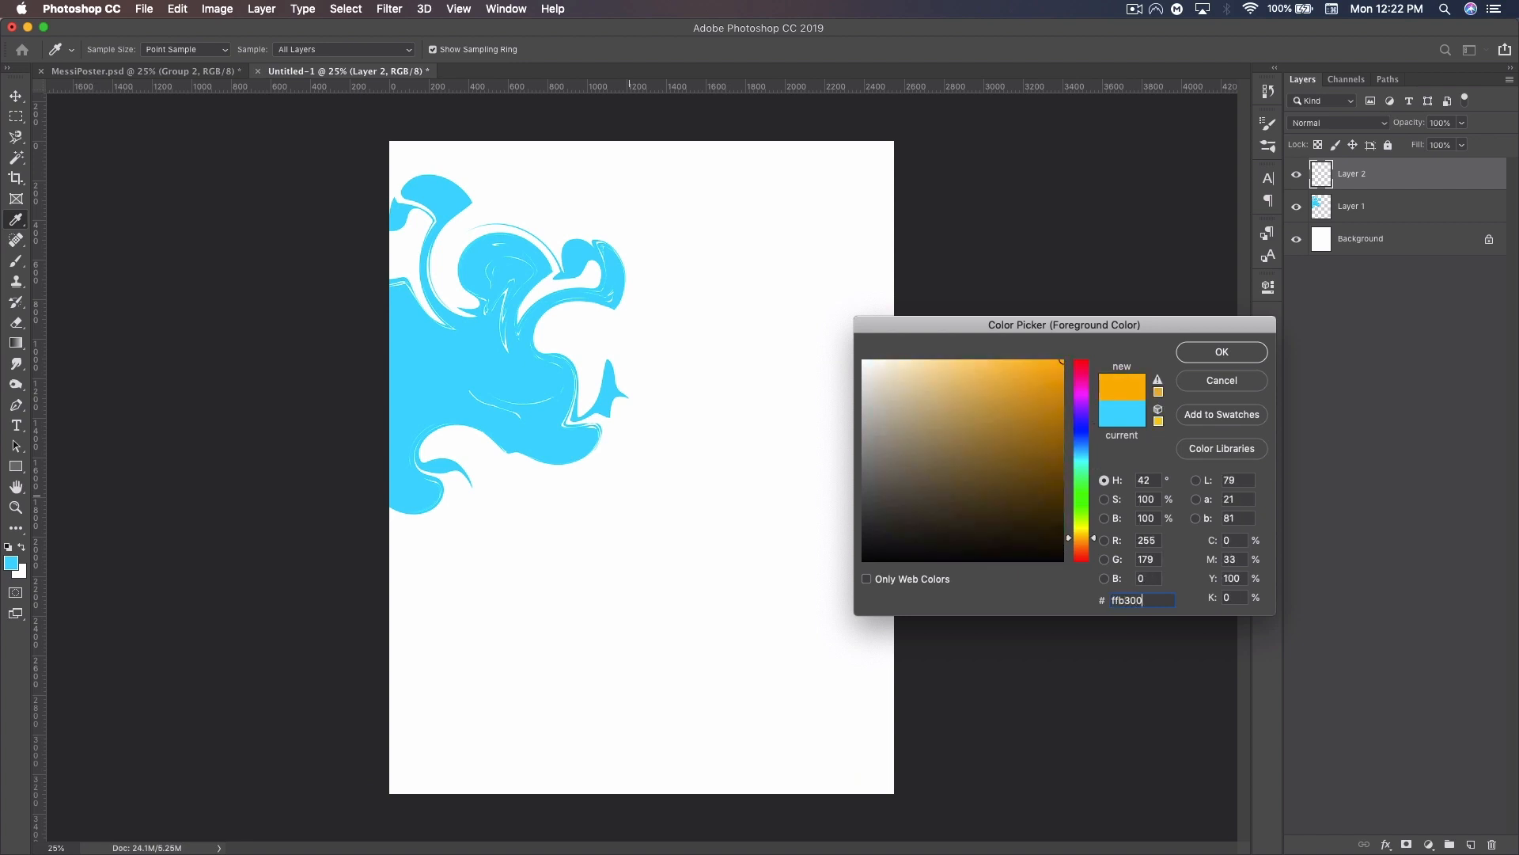
left_click(1228, 354)
key("b")
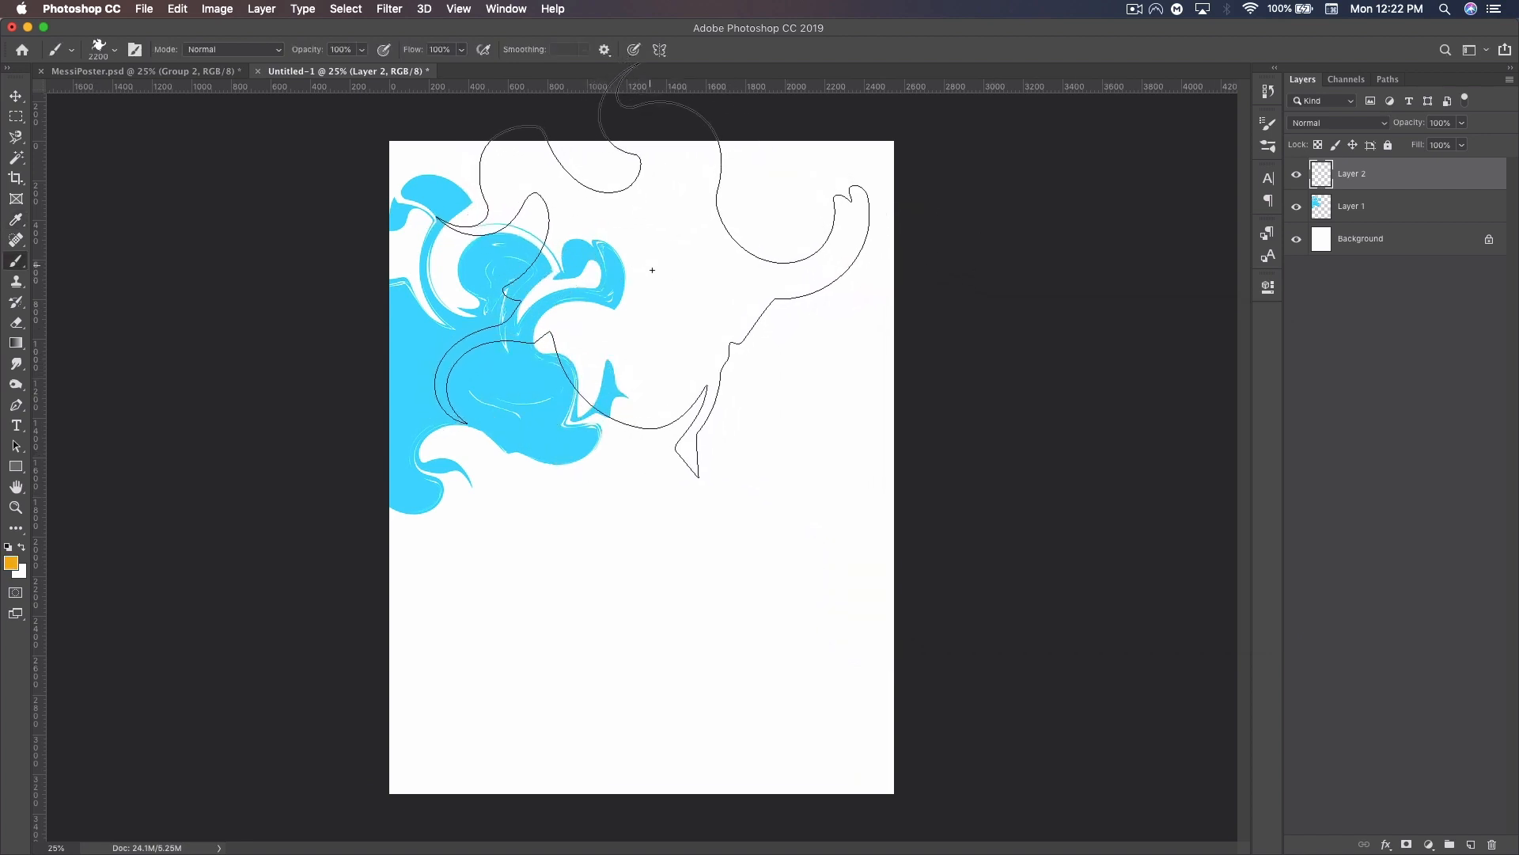
left_click(645, 272)
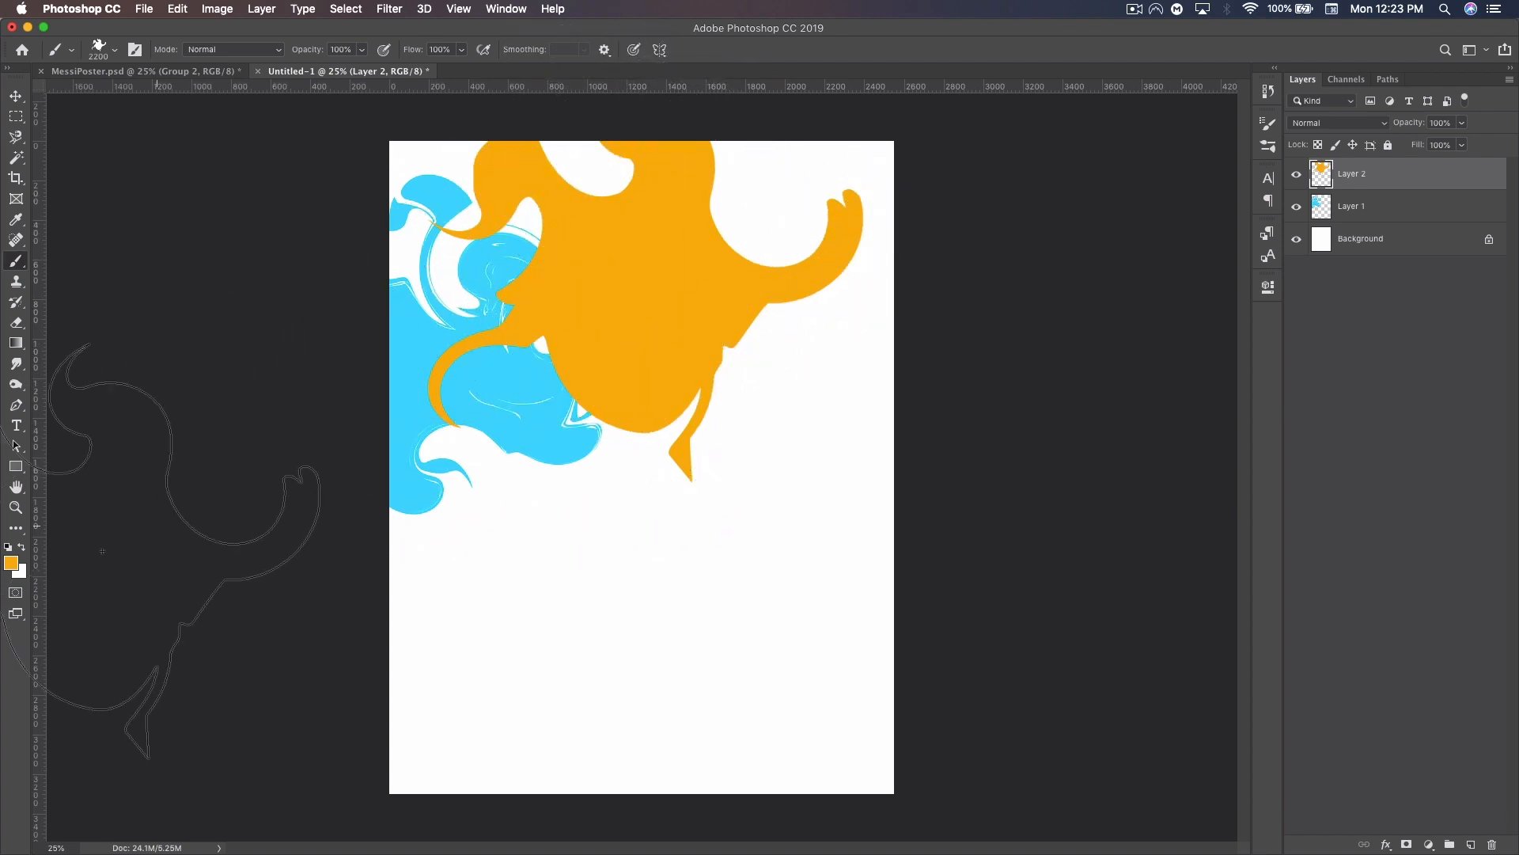
Choose the 927 brush from Qehzy Brush Pack 2 at 1800 px and set the foreground colour to 6fe14d.
left_click(115, 49)
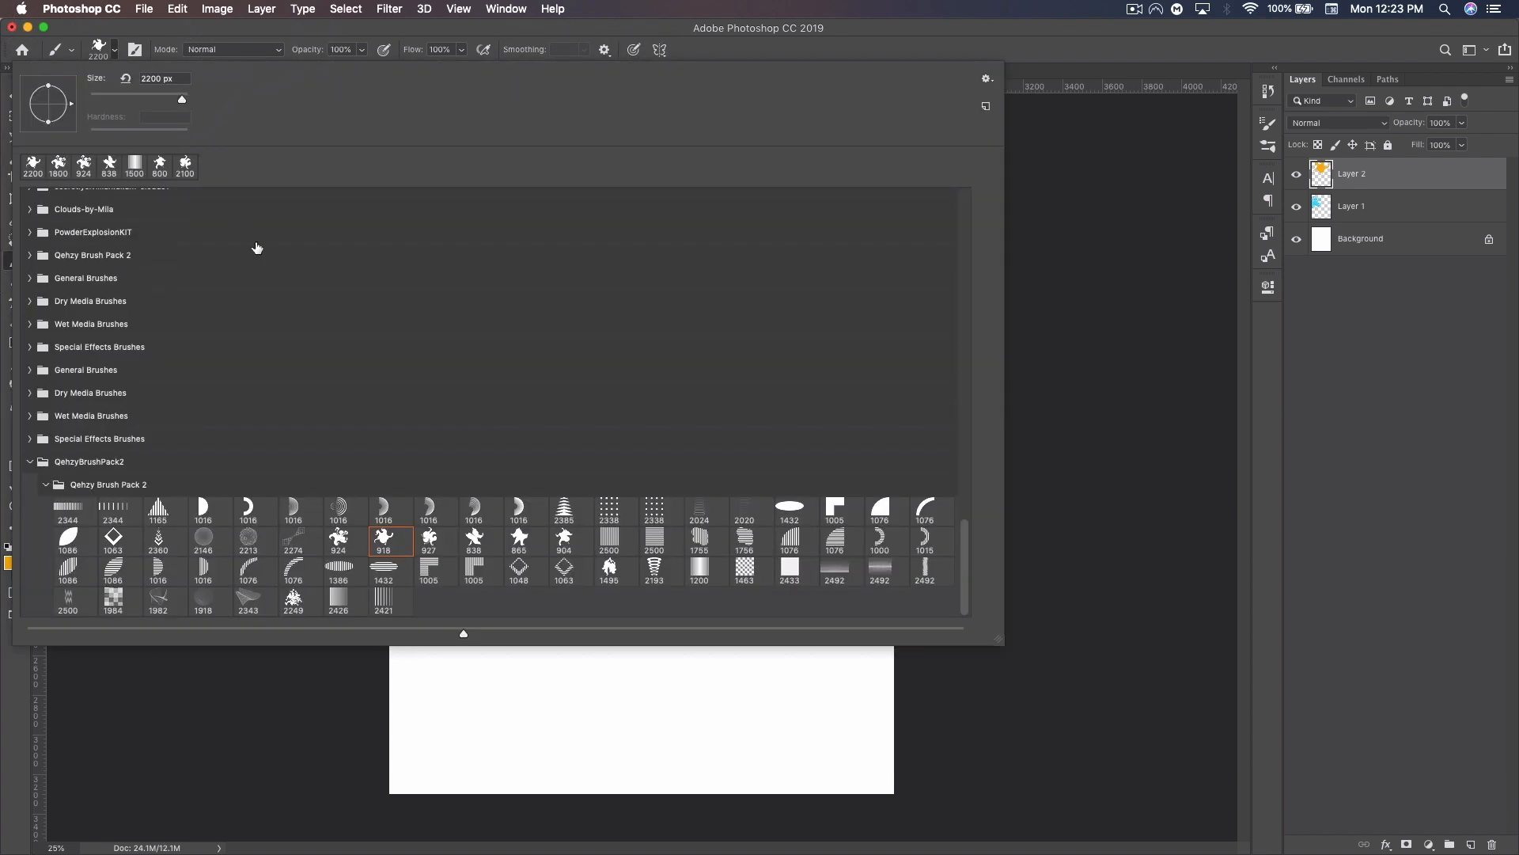
left_click(10, 562)
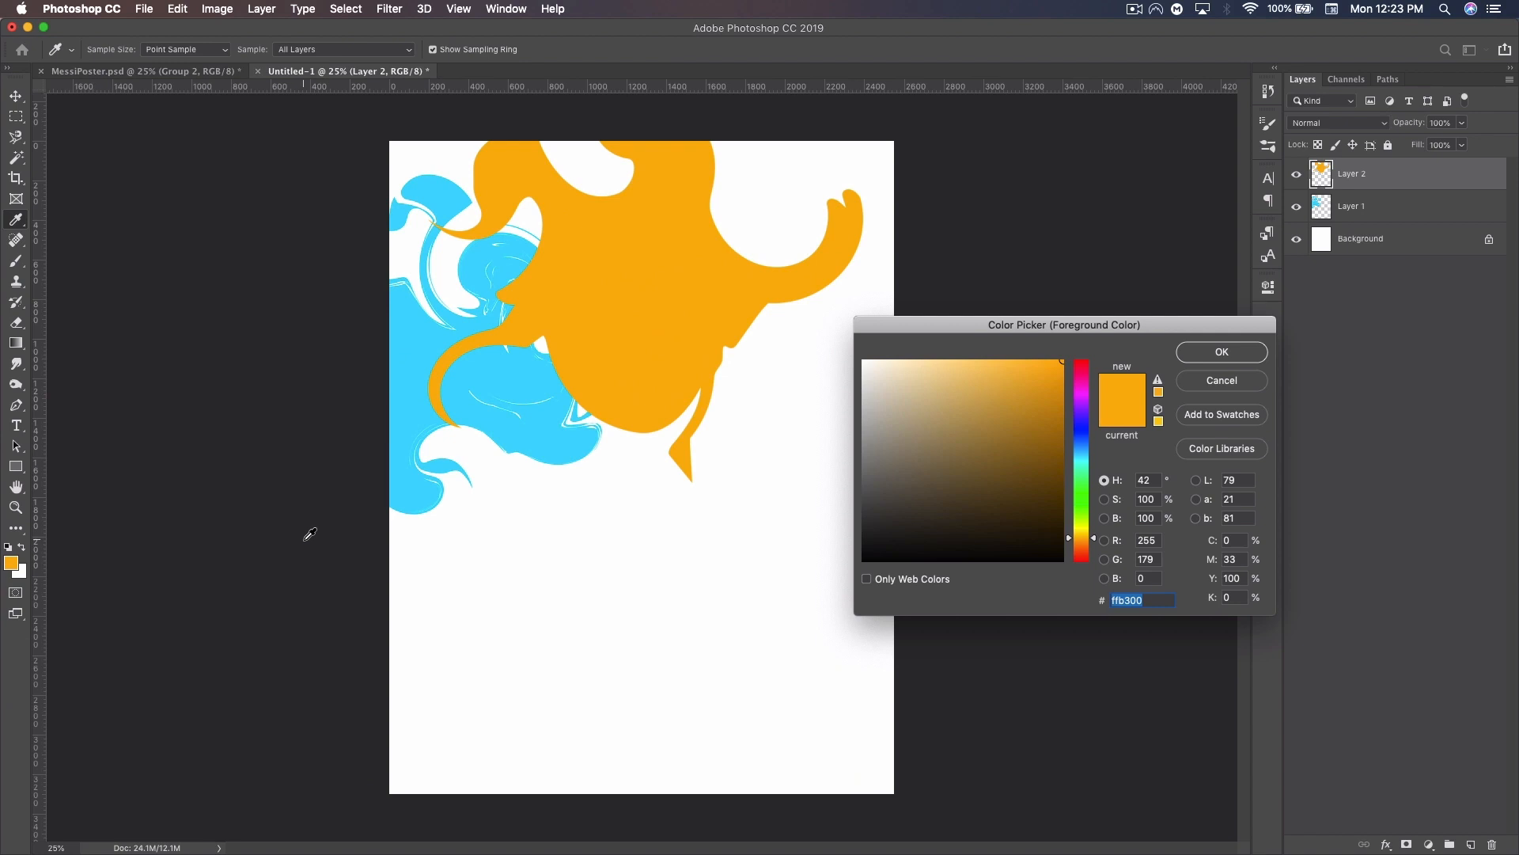
type("6fe")
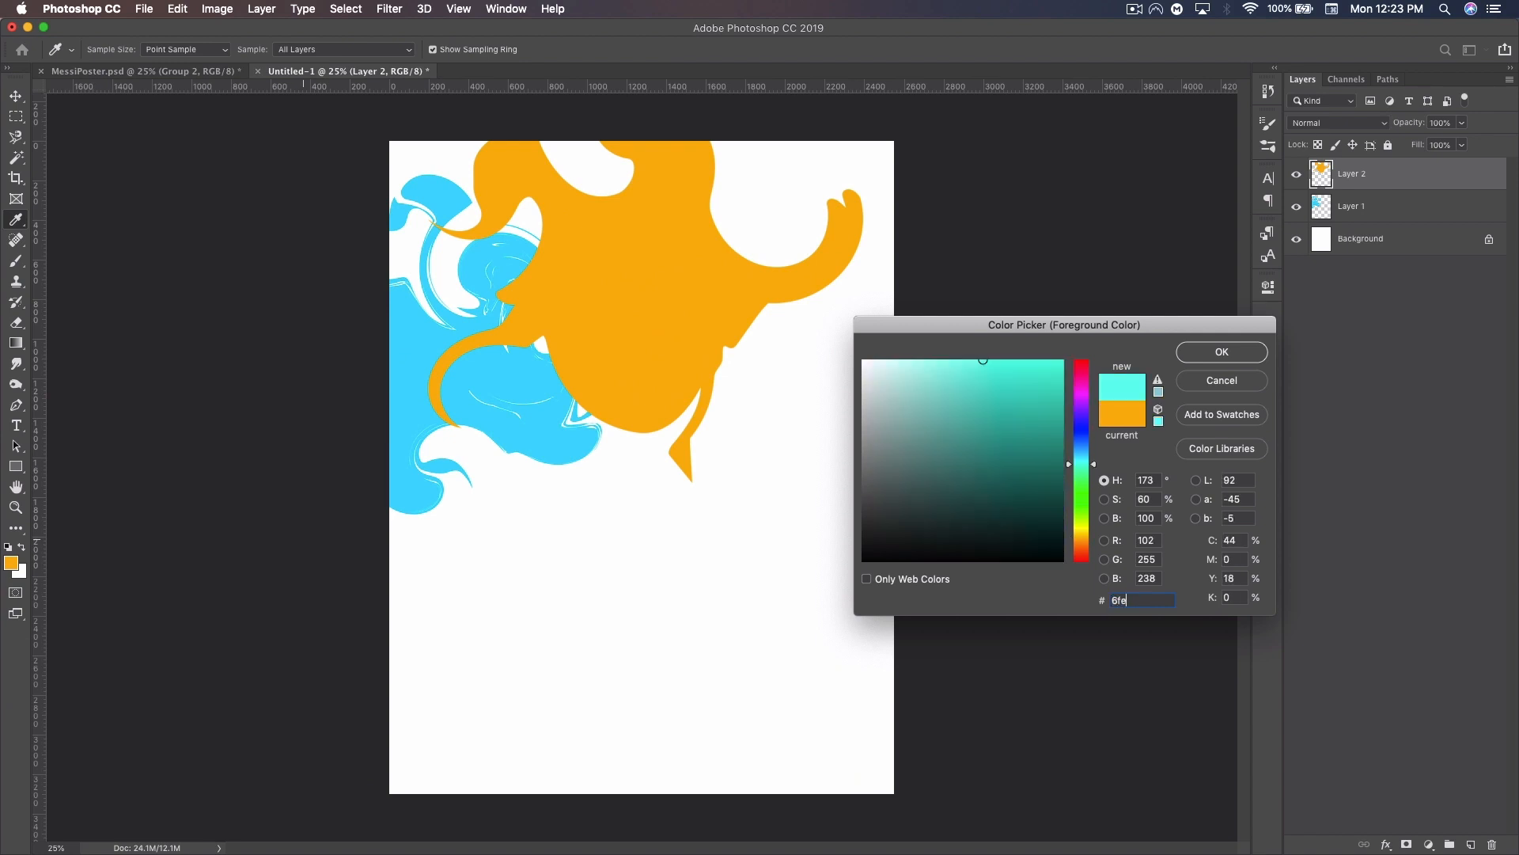
type("14d")
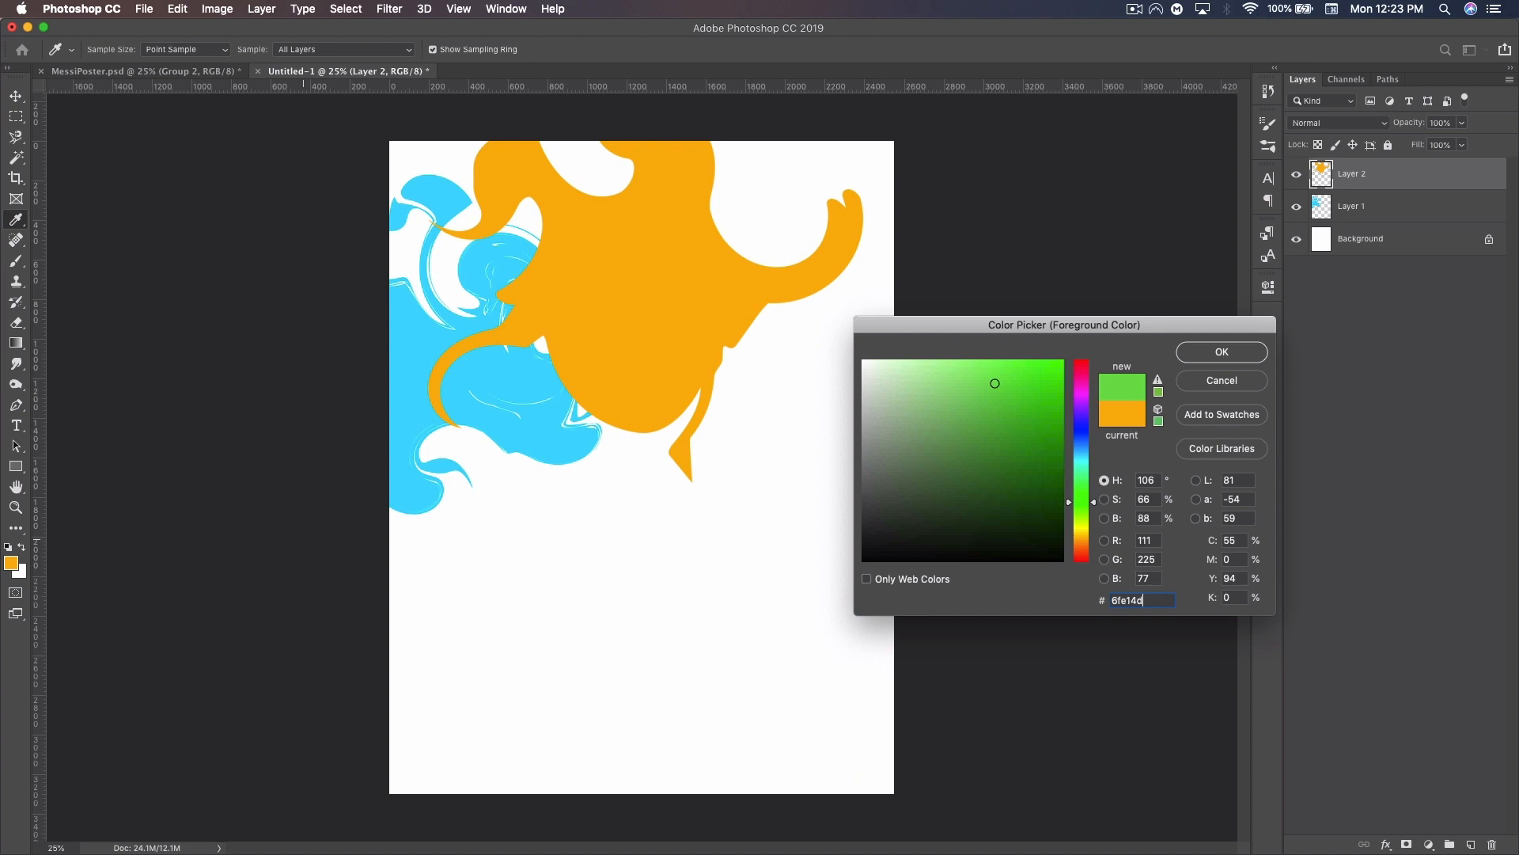
left_click(1256, 356)
key("b")
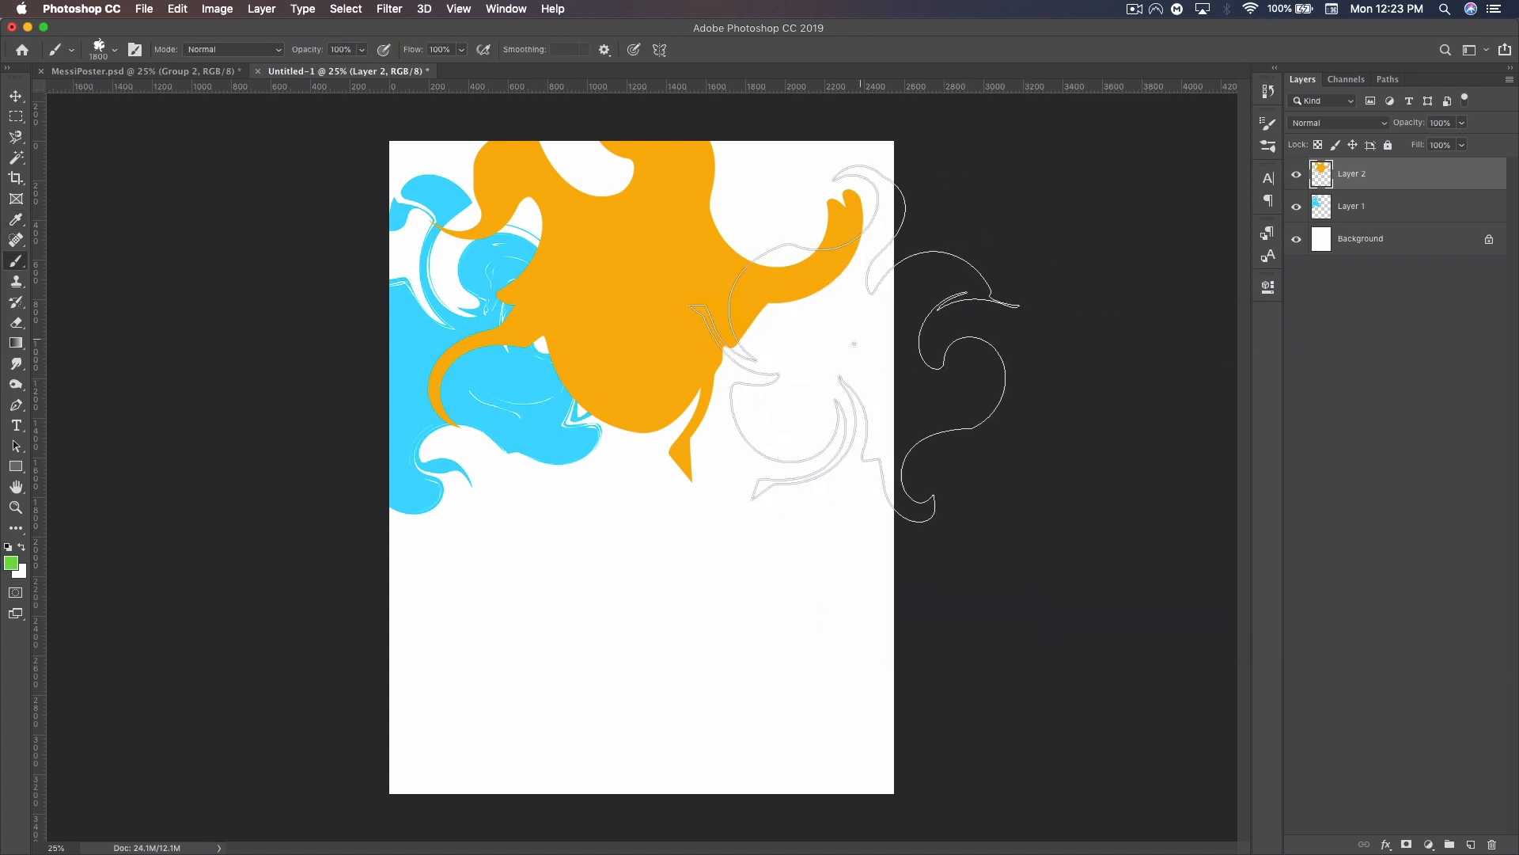
Undo the green splash stamped on the orange layer and stamp it on a new layer near the canvas's upper-right edge.
left_click(831, 332)
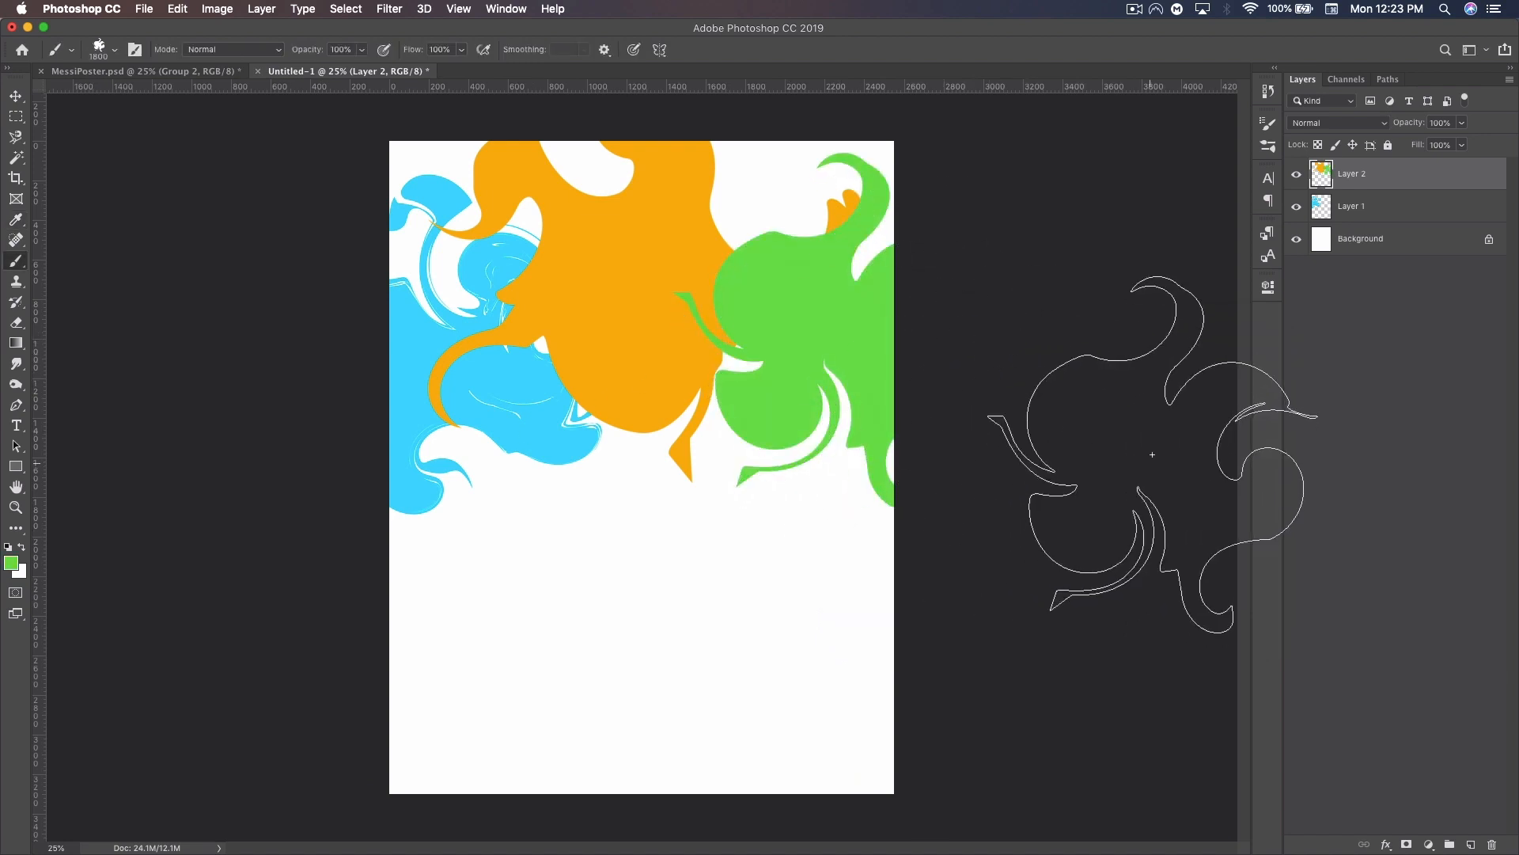
key("super+z")
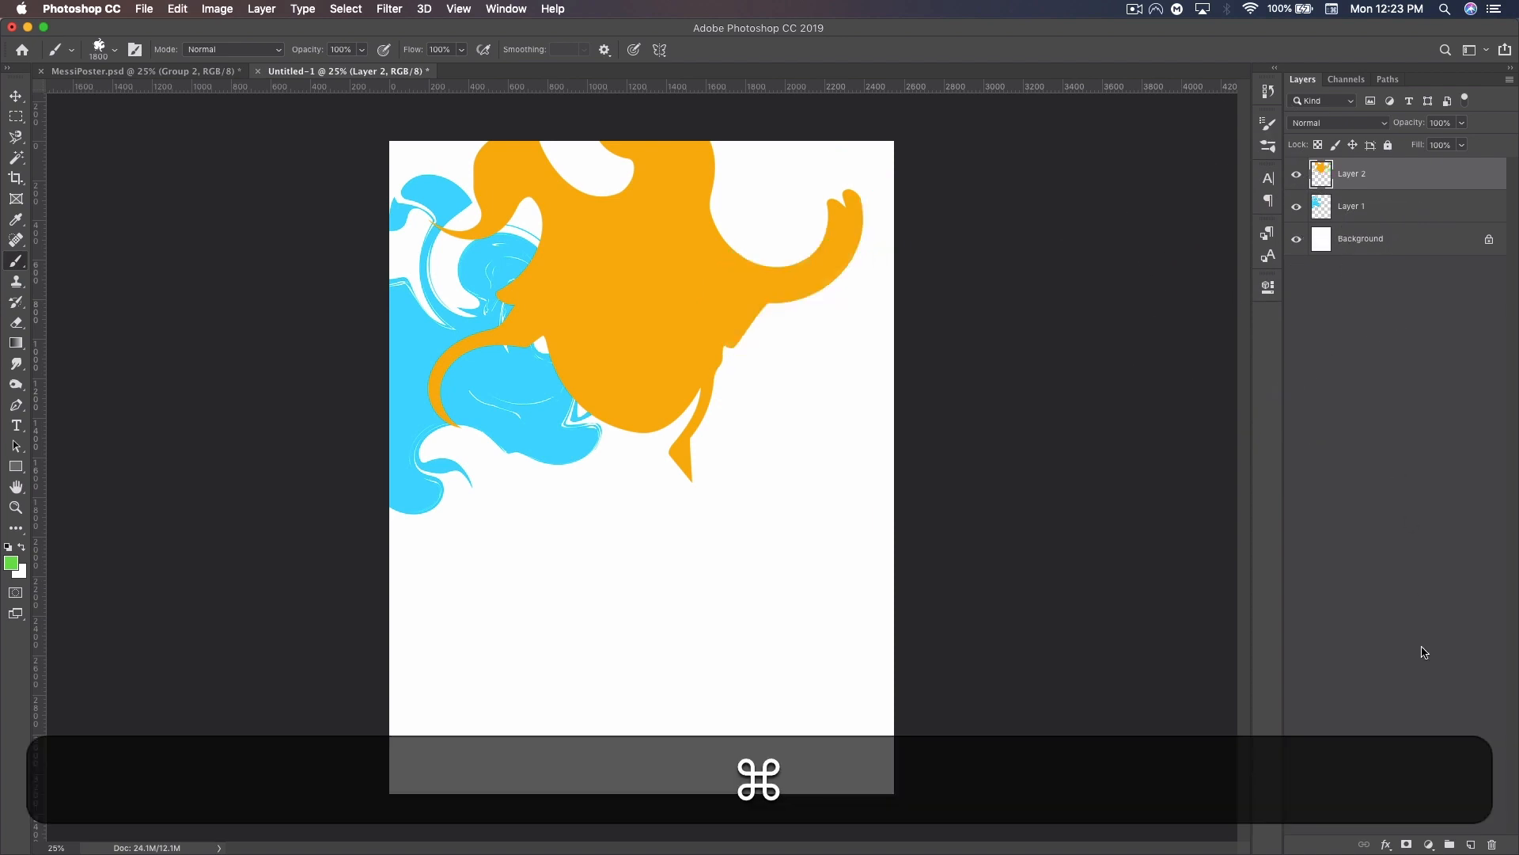
left_click(1471, 844)
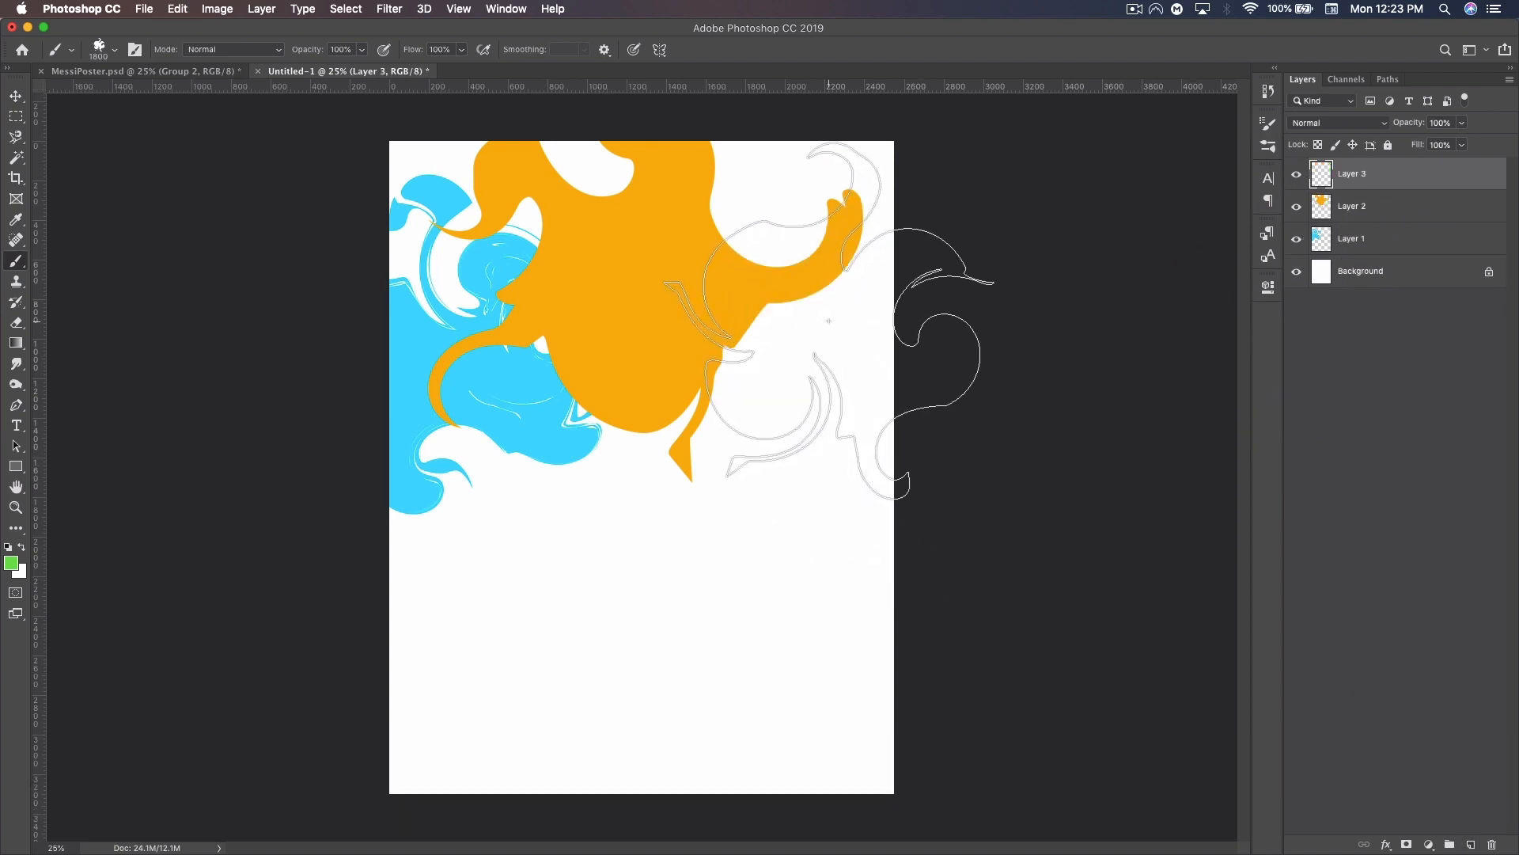
left_click(827, 327)
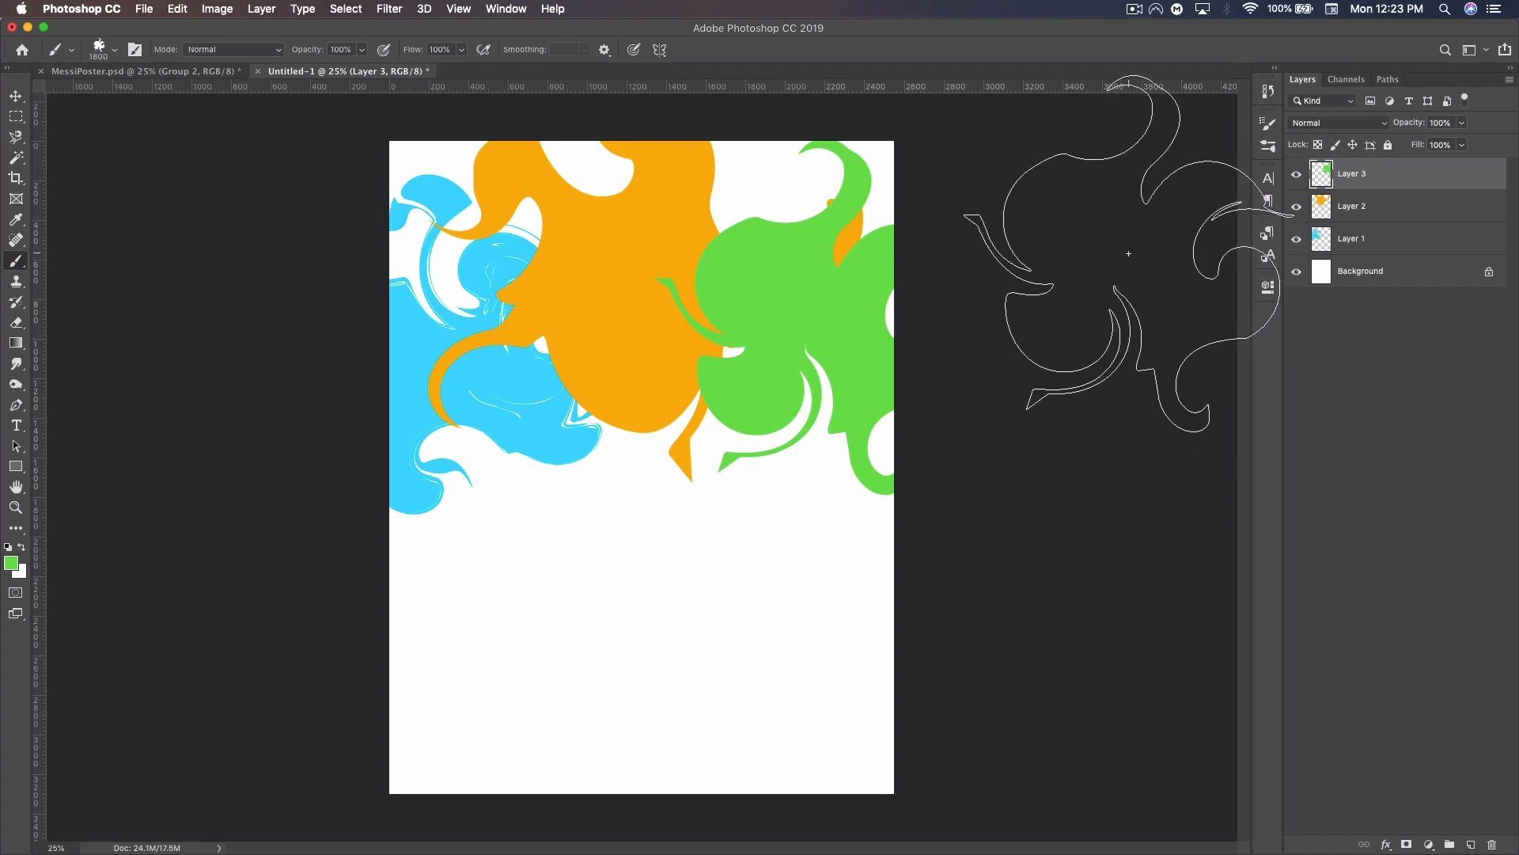
Add a new layer above the green splash and choose the 838 brush from Qehzy Brush Pack 2.
left_click(1471, 845)
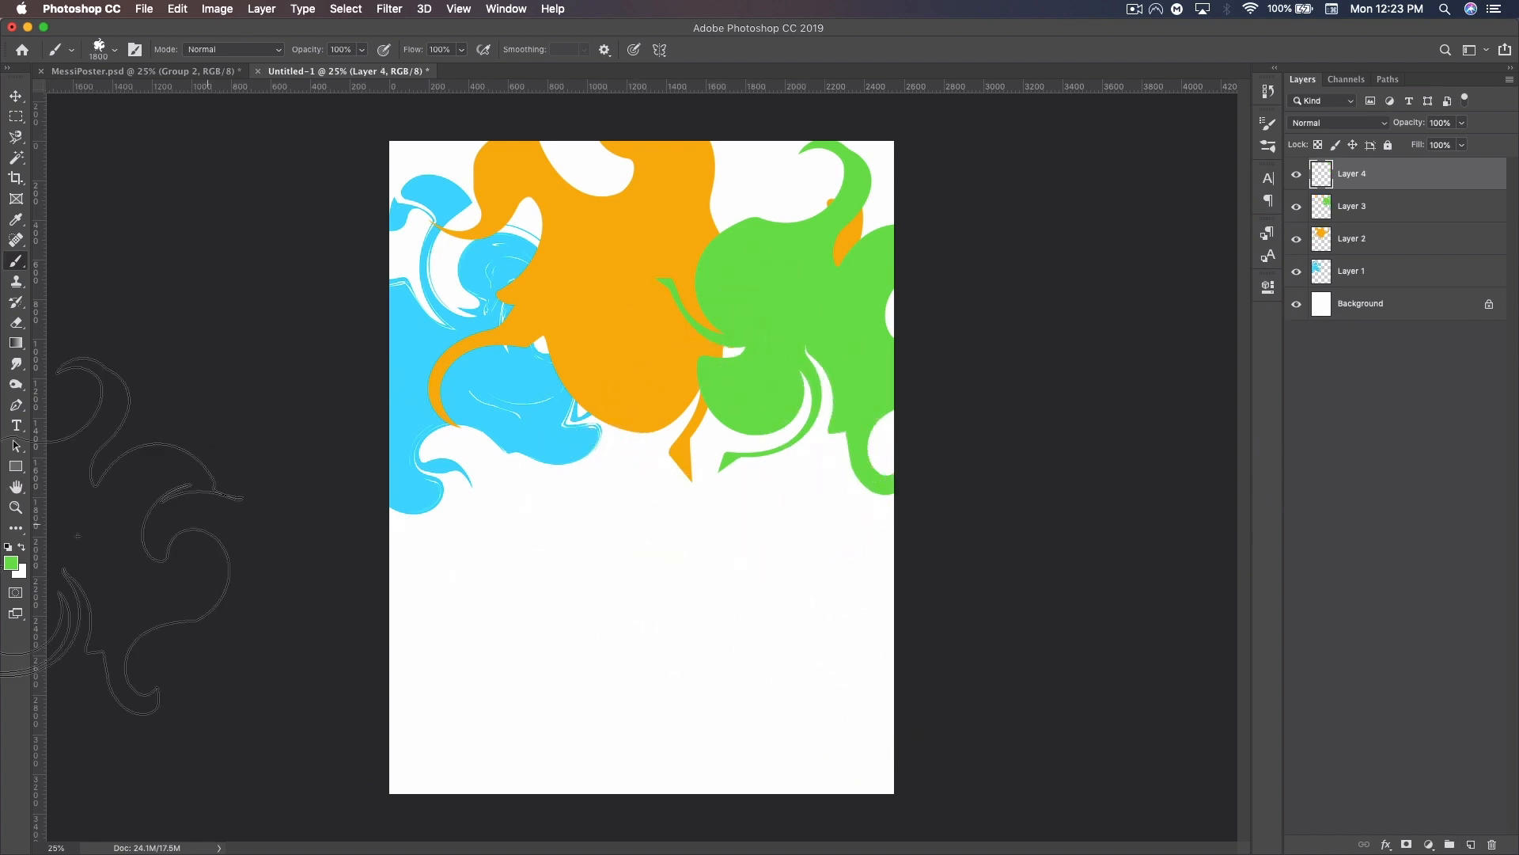
left_click(114, 51)
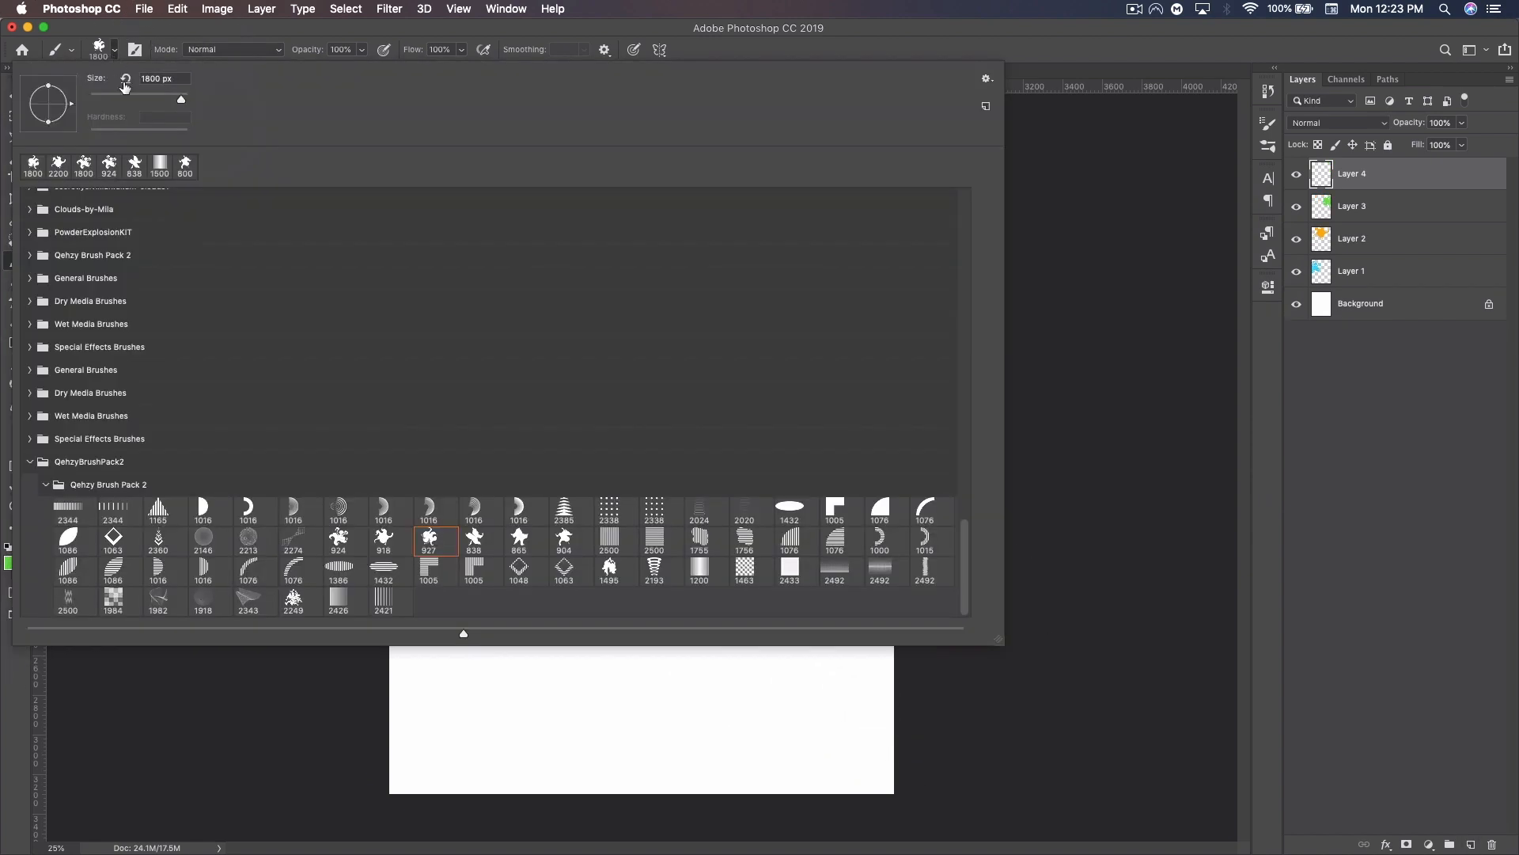
left_click(474, 540)
left_click(1093, 53)
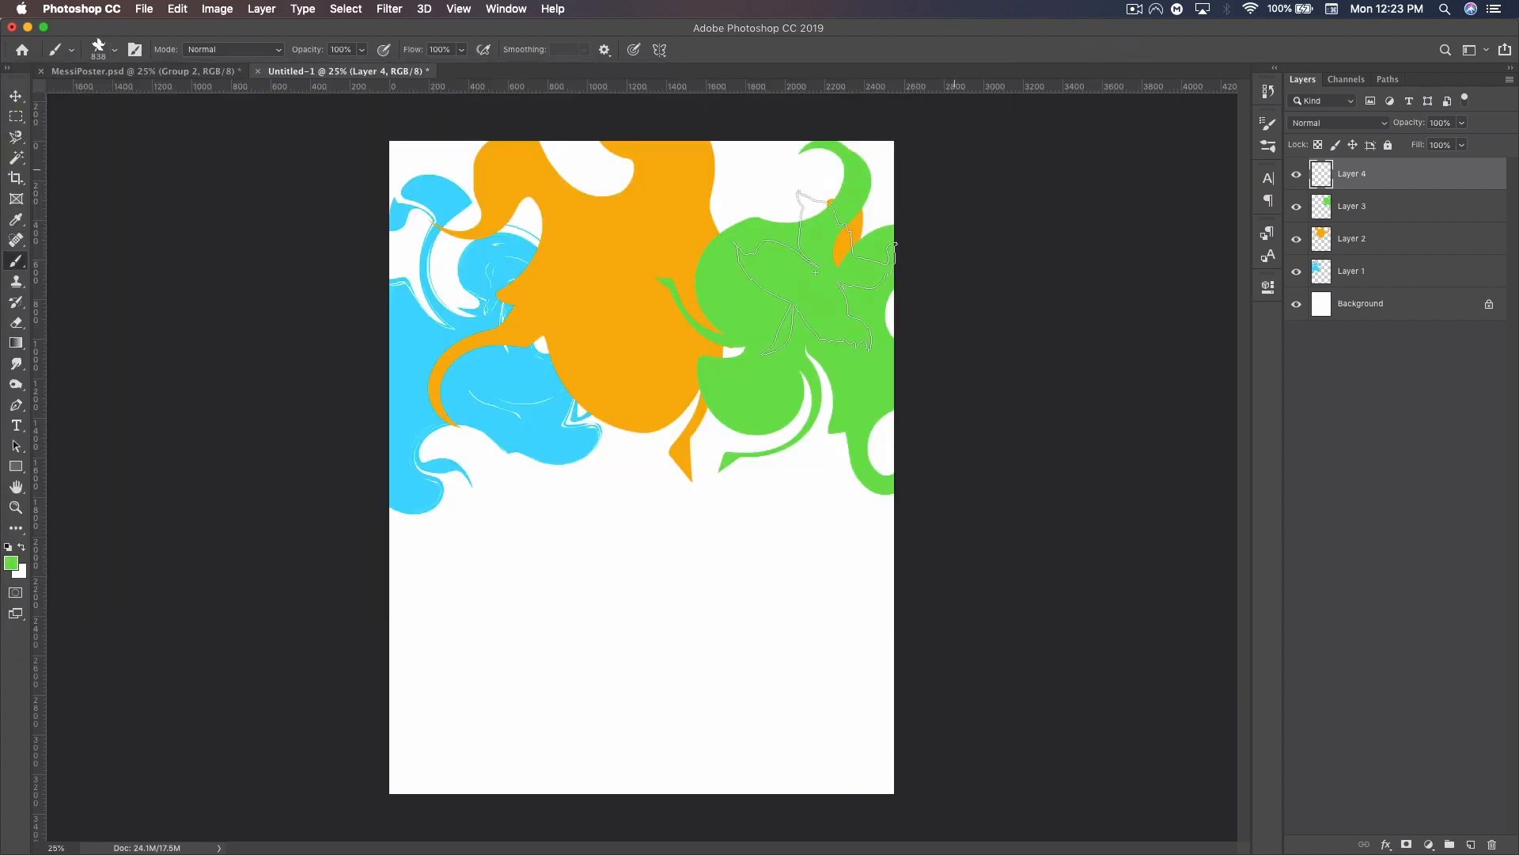
Enlarge the brush to 1800 px and stamp one green splash at the canvas's lower left, running off its edge.
key("[")
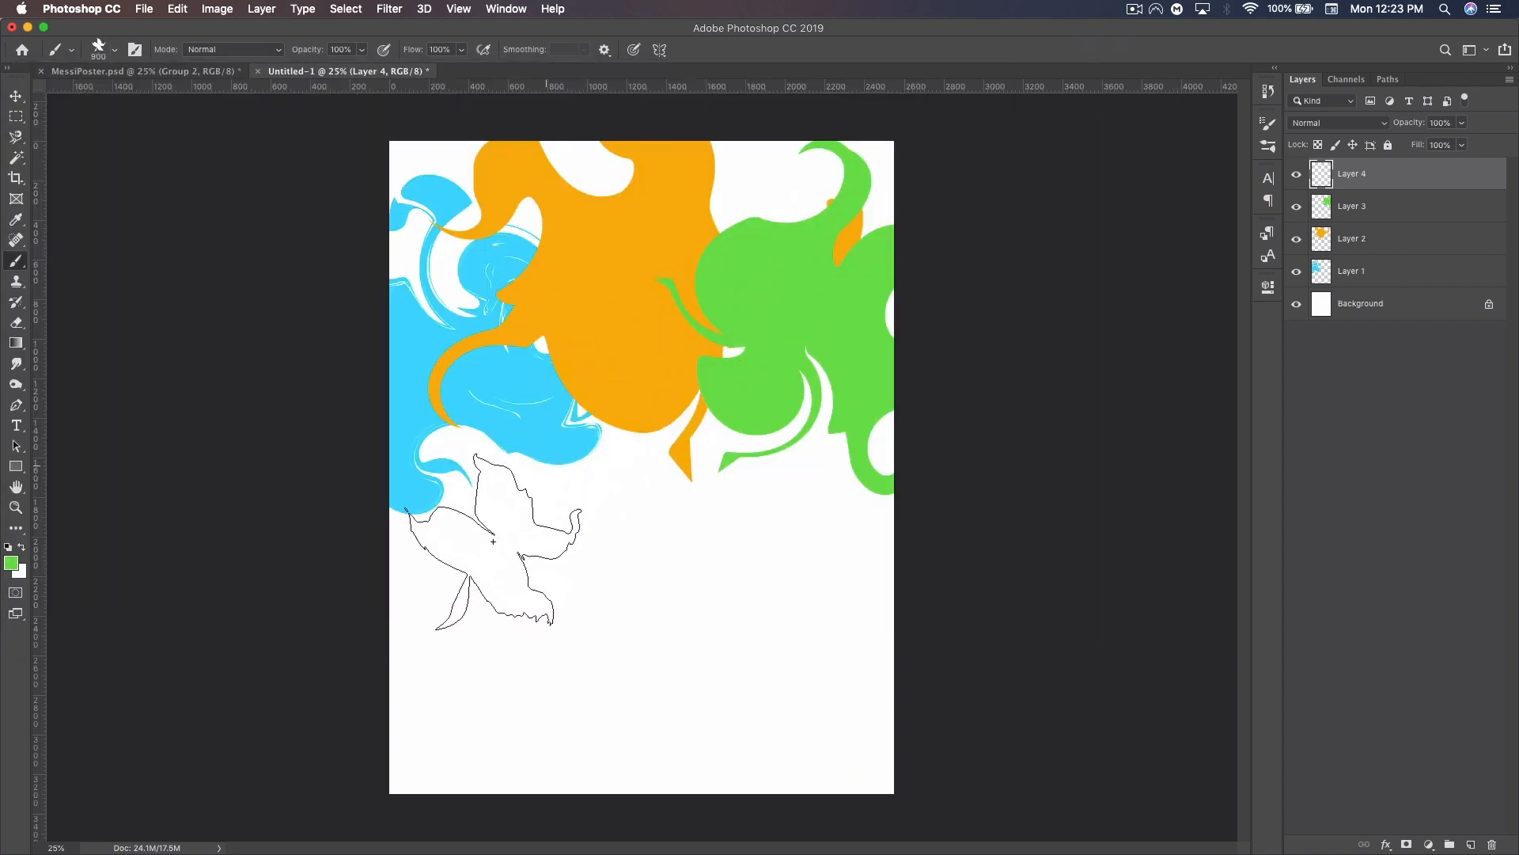
key("bracketright")
key("bracketright")
key("bracketright")
key("bracketright")
key("bracketright")
key("bracketright")
key("bracketright")
key("bracketright")
key("bracketright")
key("bracketright")
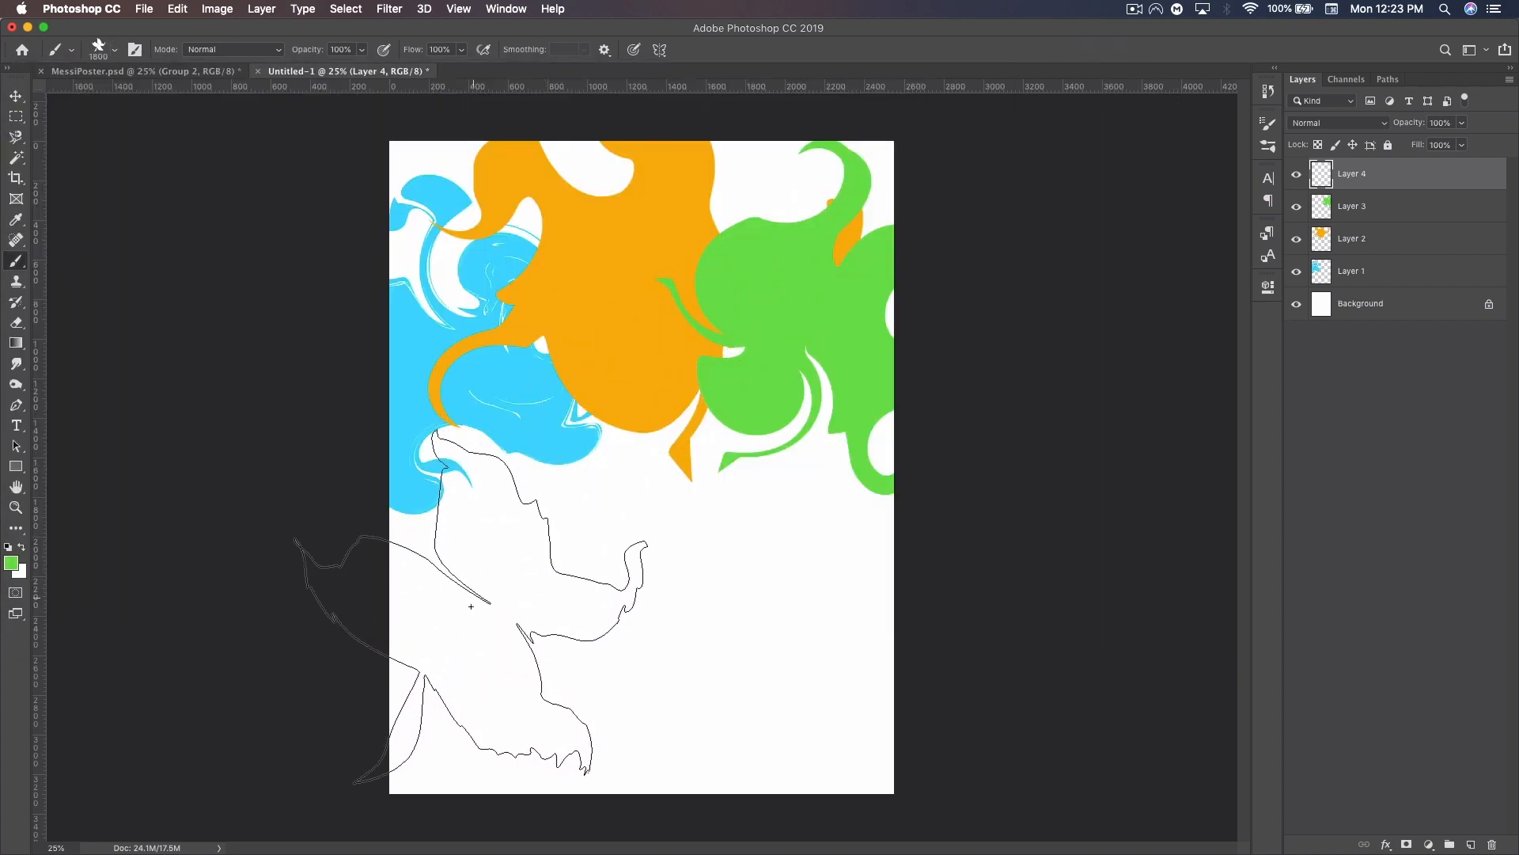
left_click(471, 614)
Sample the light blue splash as the foreground colour and choose the 865 brush from Qehzy Brush Pack 2.
left_click(11, 563)
left_click(491, 380)
left_click(1211, 349)
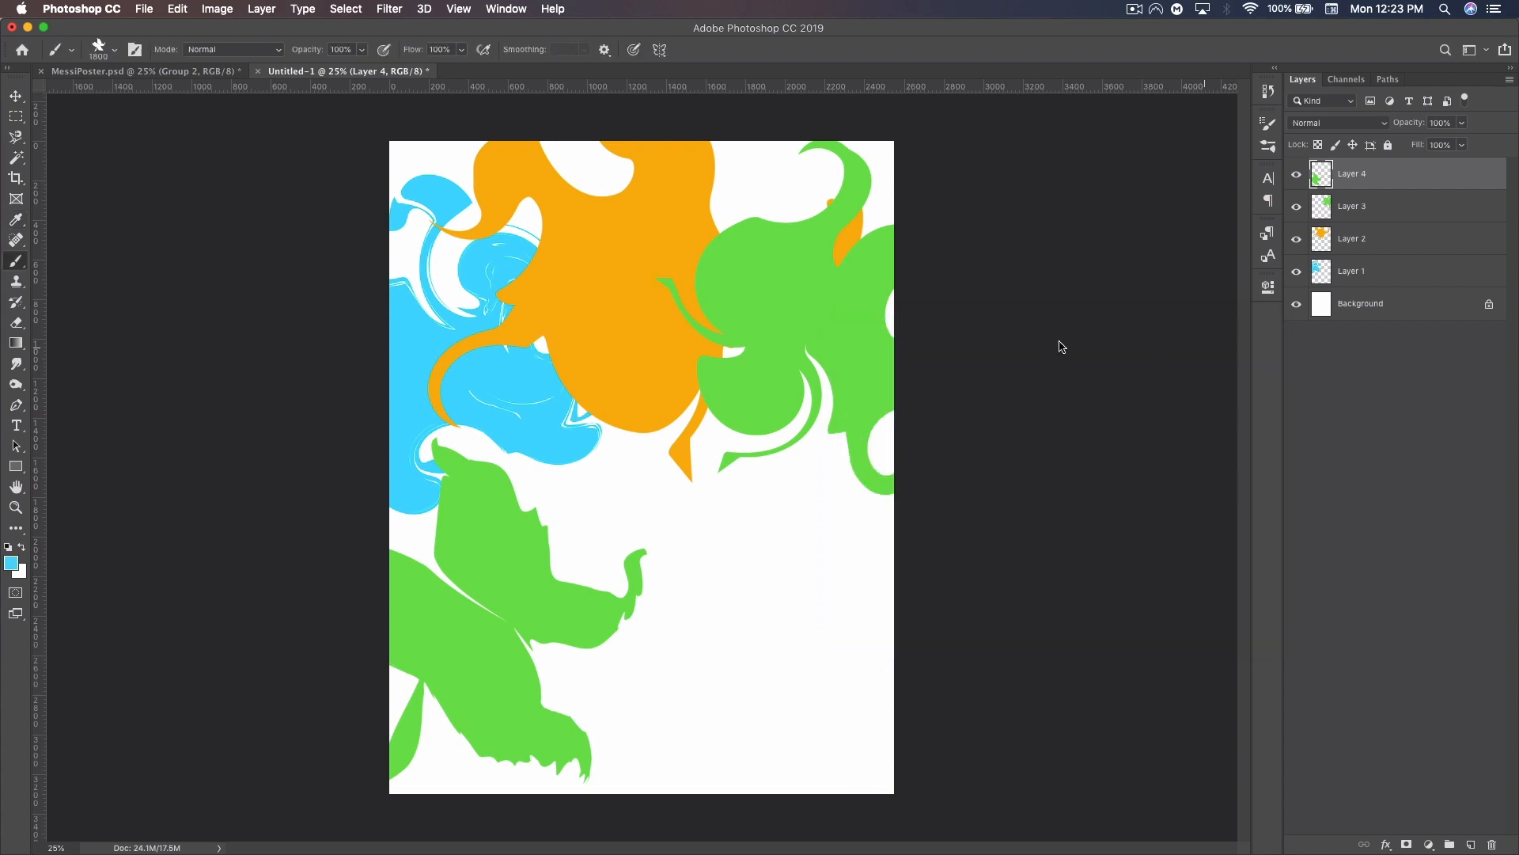
right_click(283, 281)
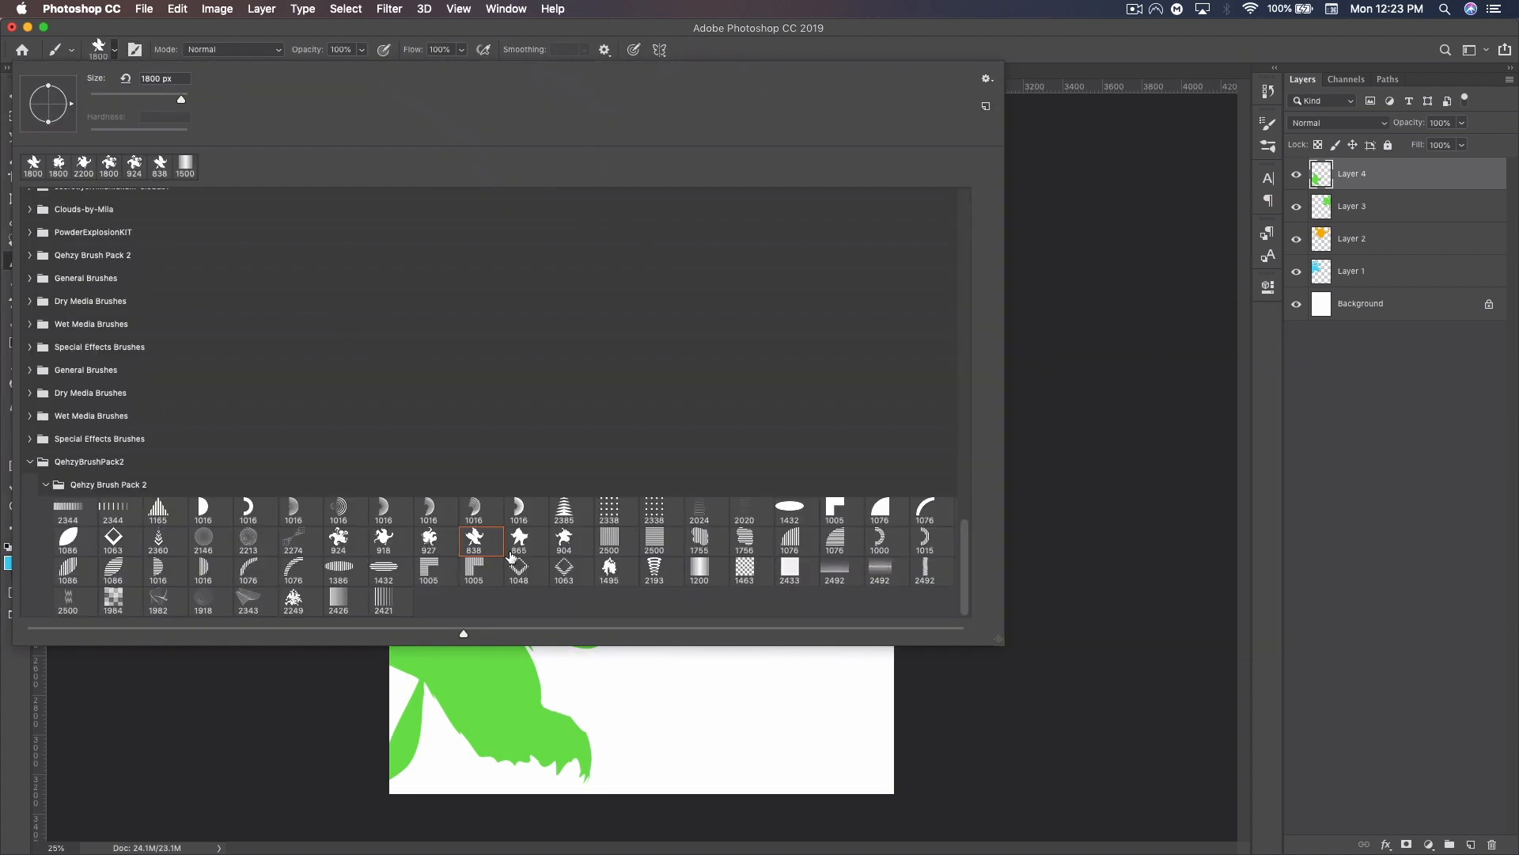
key("period")
left_click(1113, 43)
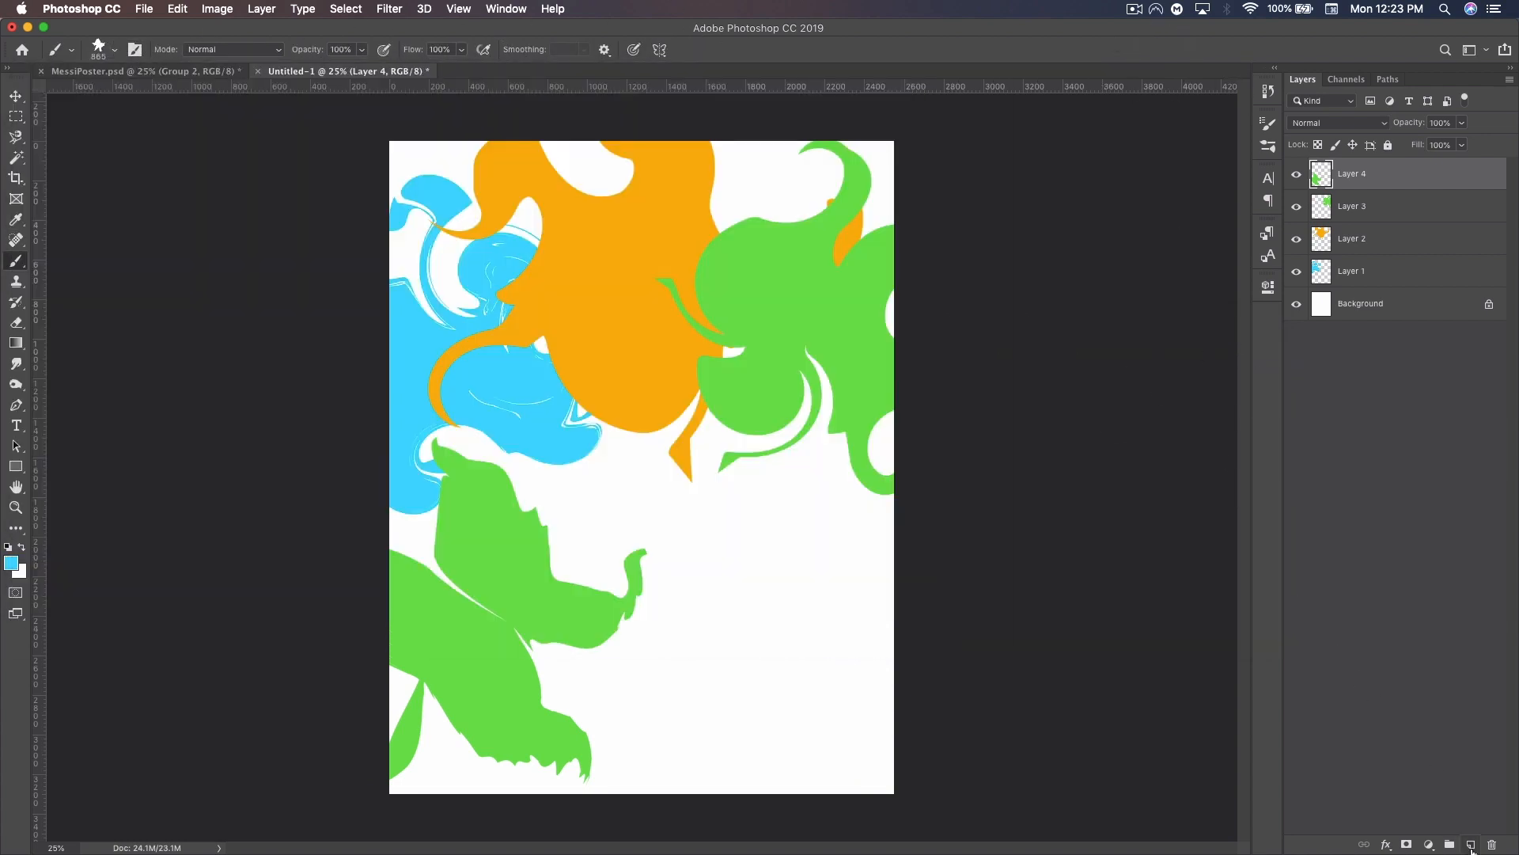
Add a new layer and stamp one blue splash at 1600 px in the canvas's lower middle, overlapping the green shape.
left_click(1471, 846)
key("bracketright")
key("bracketright")
key("bracketright")
key("bracketright")
key("bracketright")
key("bracketright")
key("bracketright")
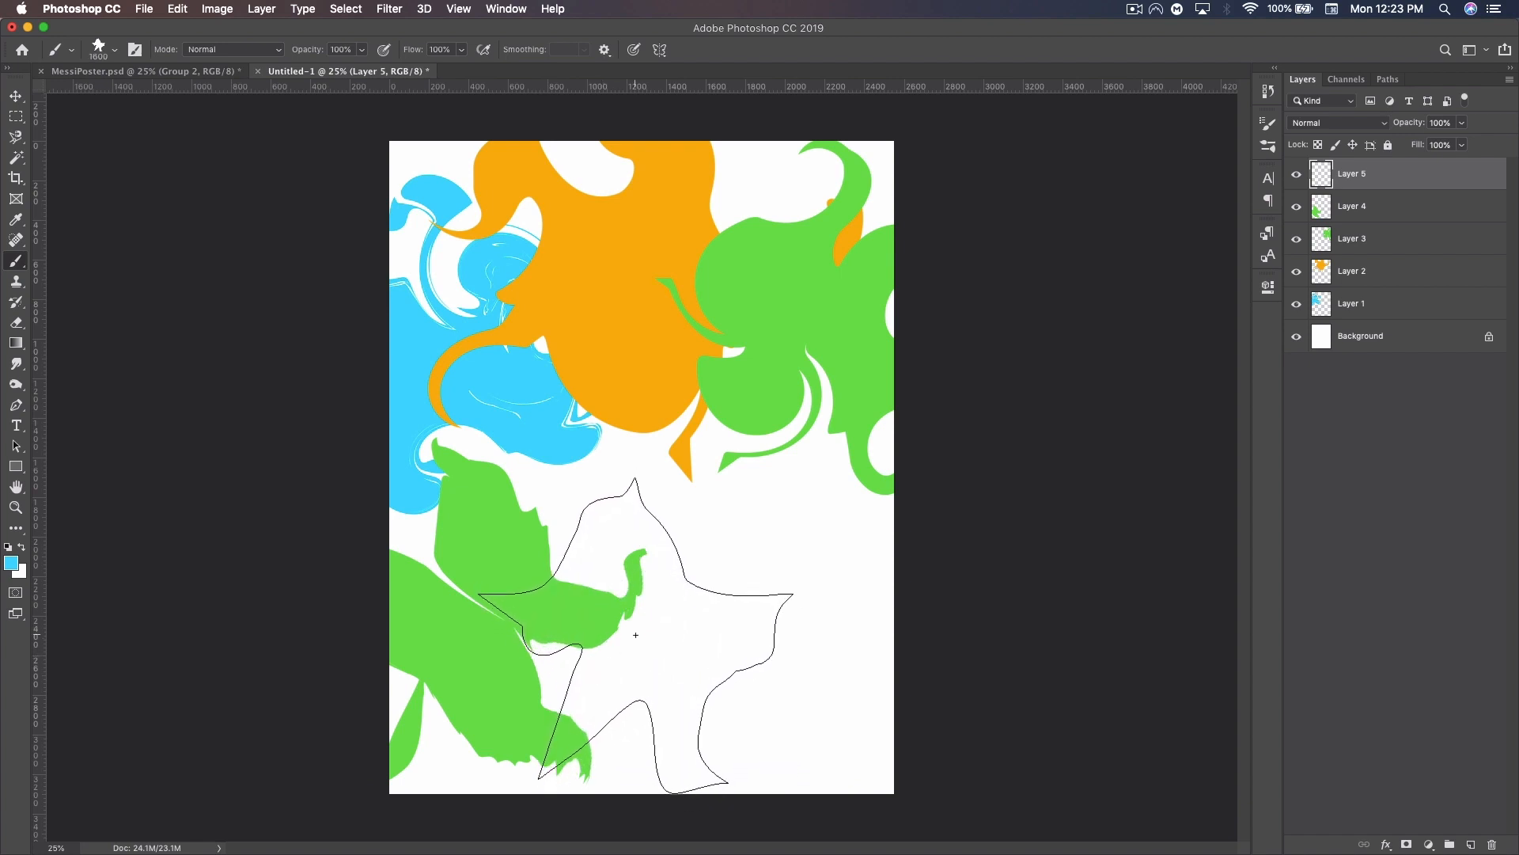
left_click(636, 635)
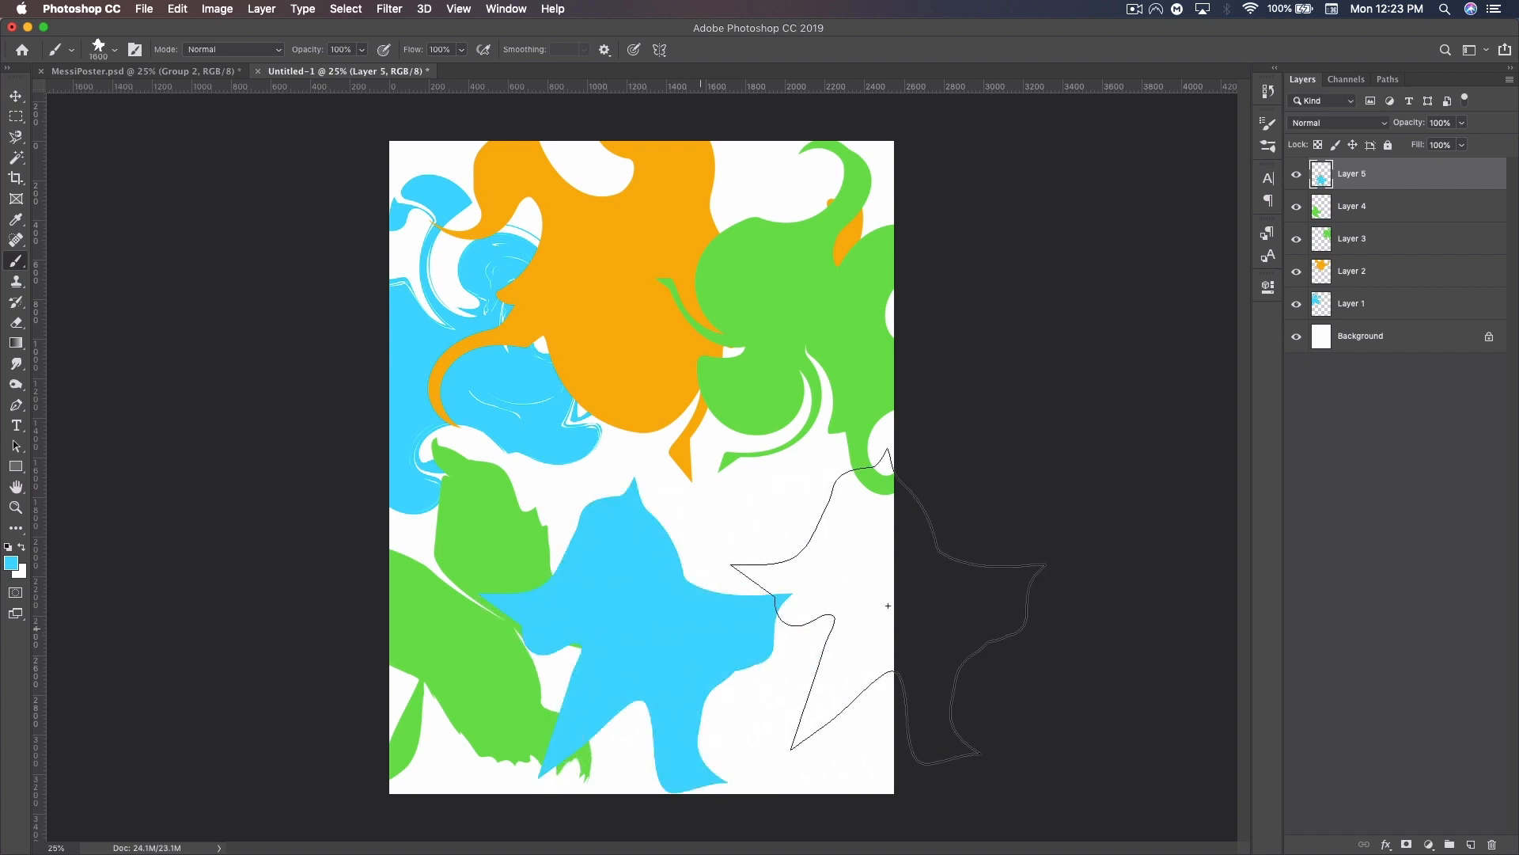
Sample the orange splash as the foreground colour and add a new layer above the star-shaped blue splash.
left_click(8, 565)
left_click(627, 352)
left_click(1222, 351)
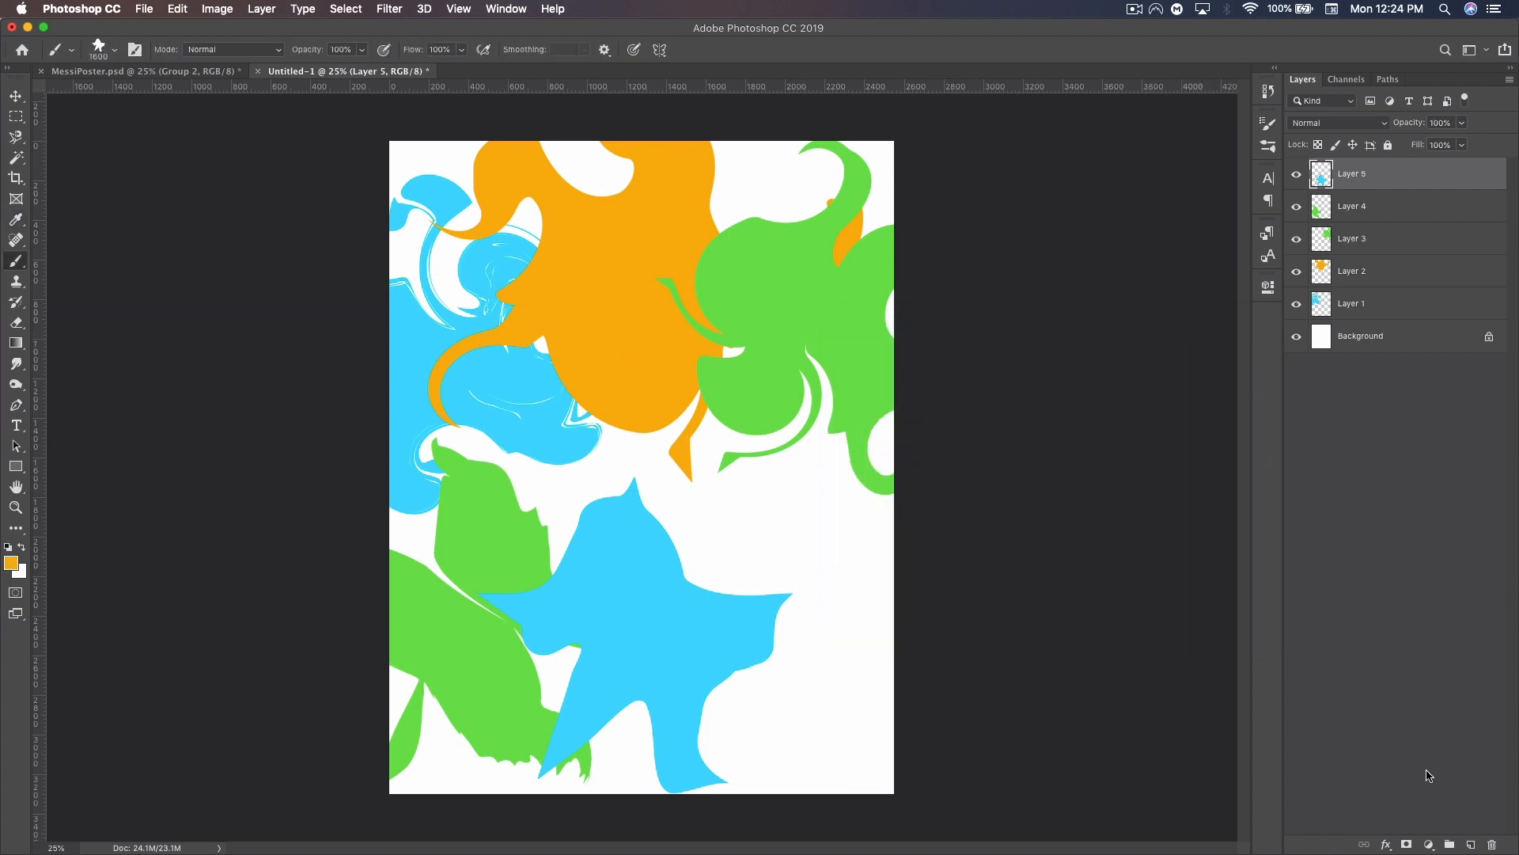
left_click(1471, 845)
Stamp one orange splash at the canvas's lower right using the 904 brush enlarged to 2000 px.
left_click(115, 50)
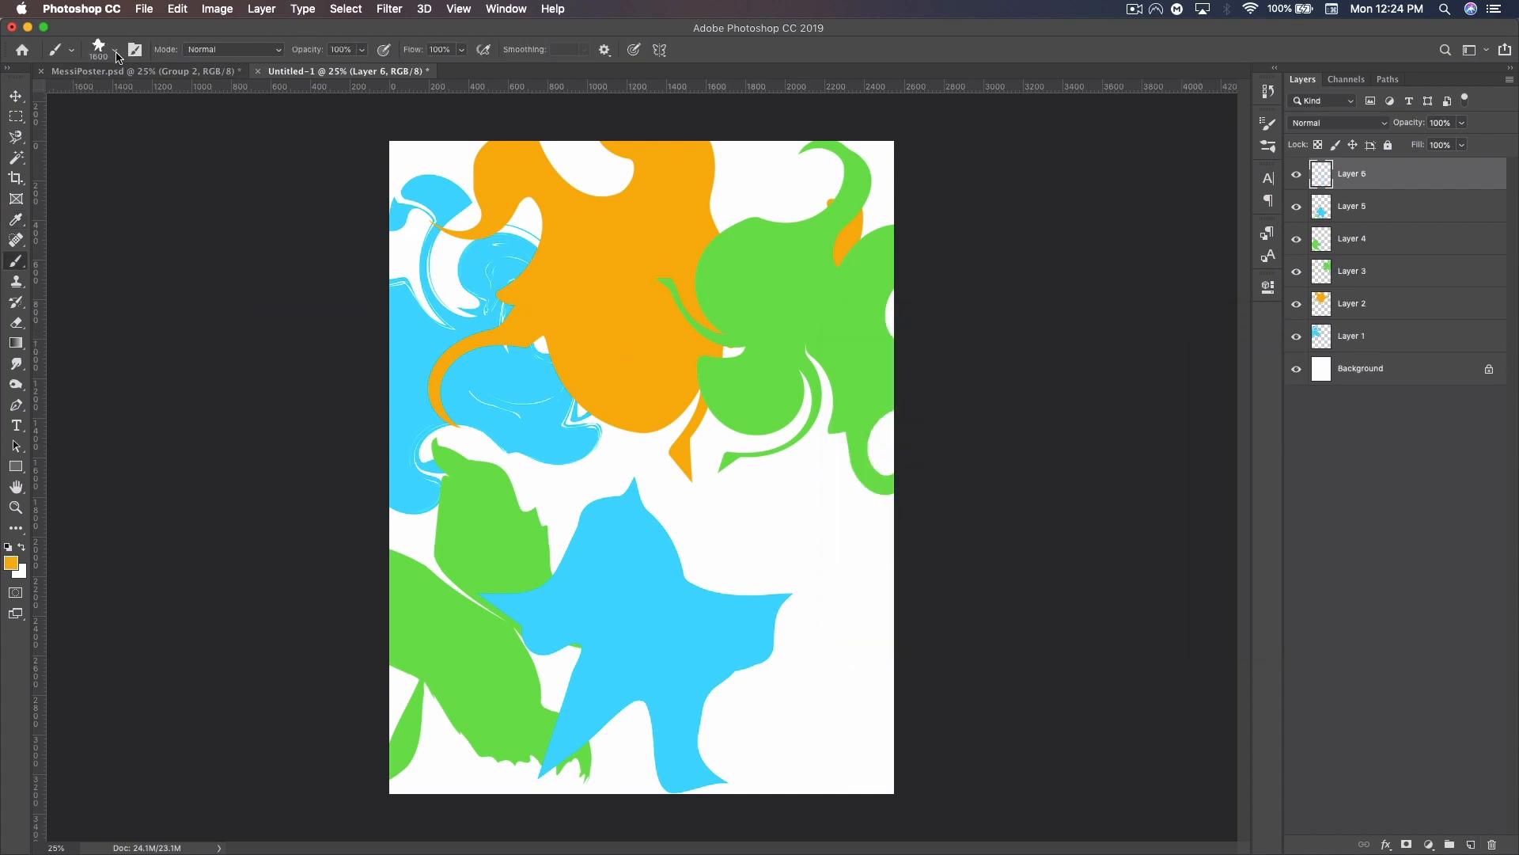
left_click(570, 541)
left_click(1033, 101)
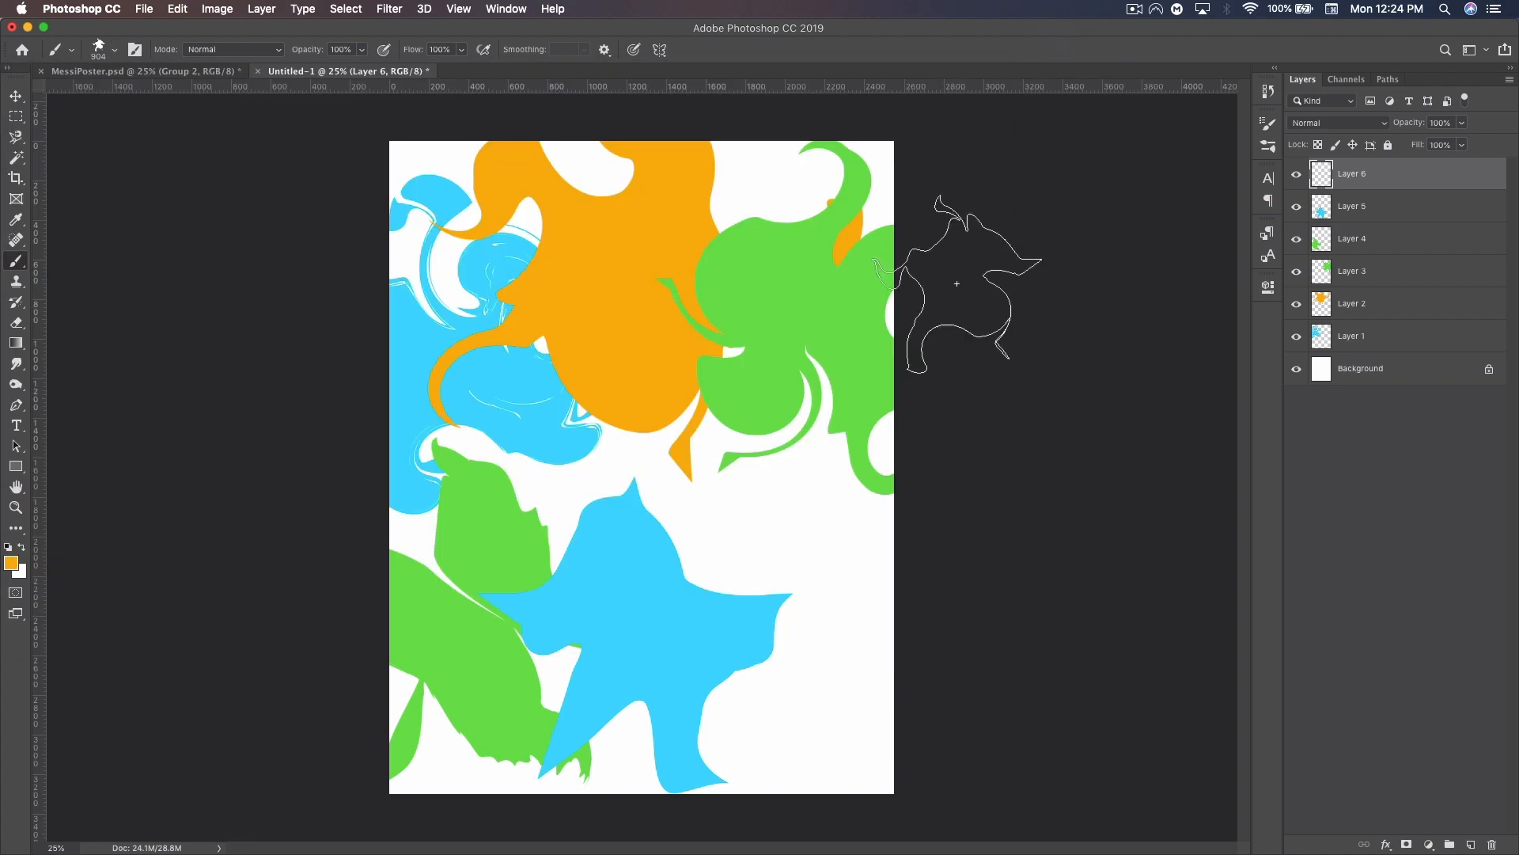
key("bracketright")
key("bracketright")
key("bracketright")
key("bracketright")
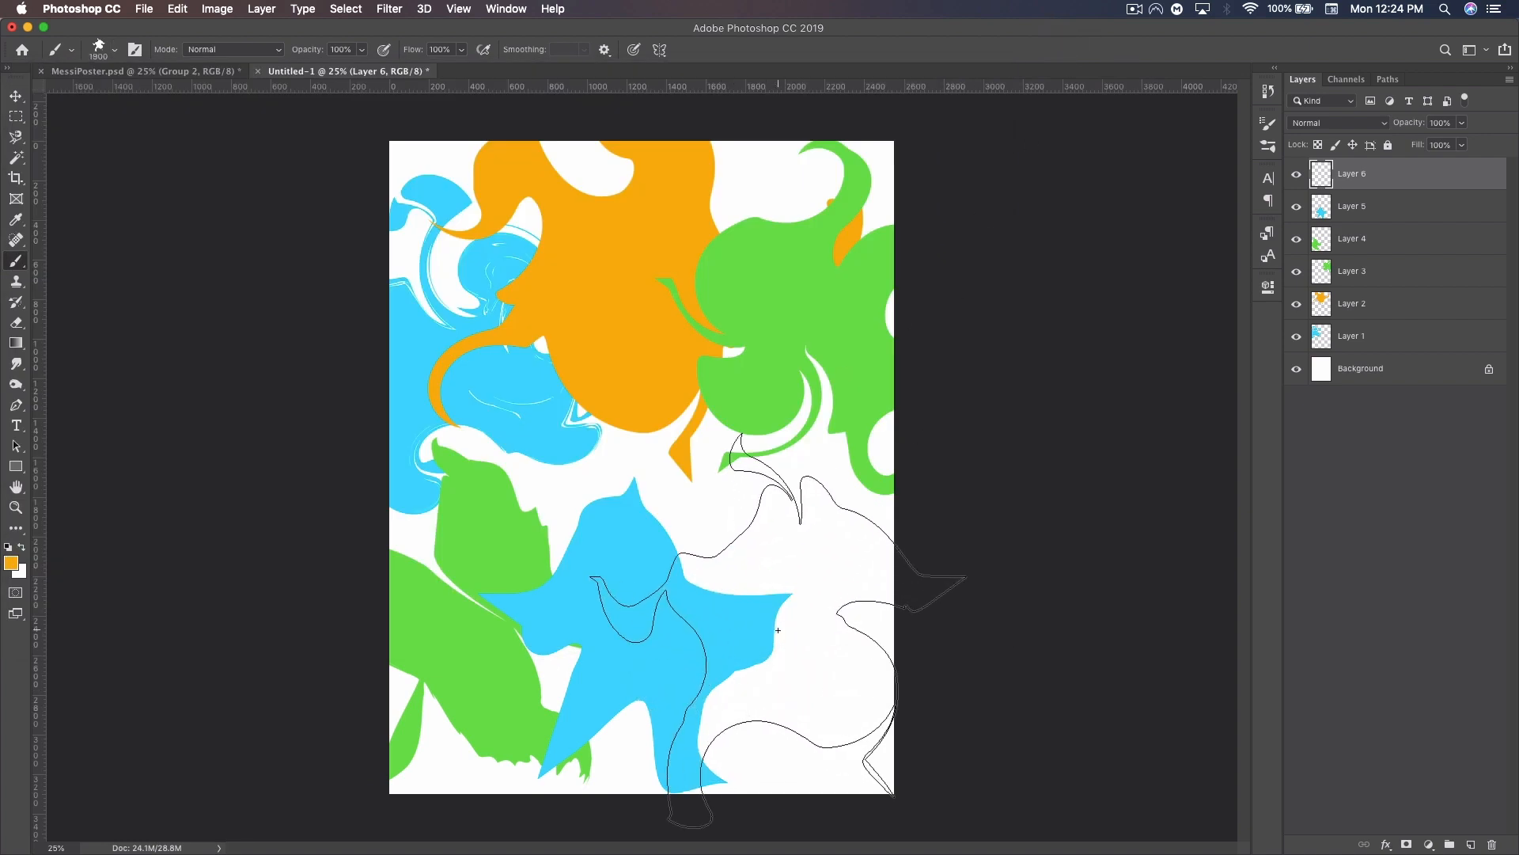
left_click(773, 627)
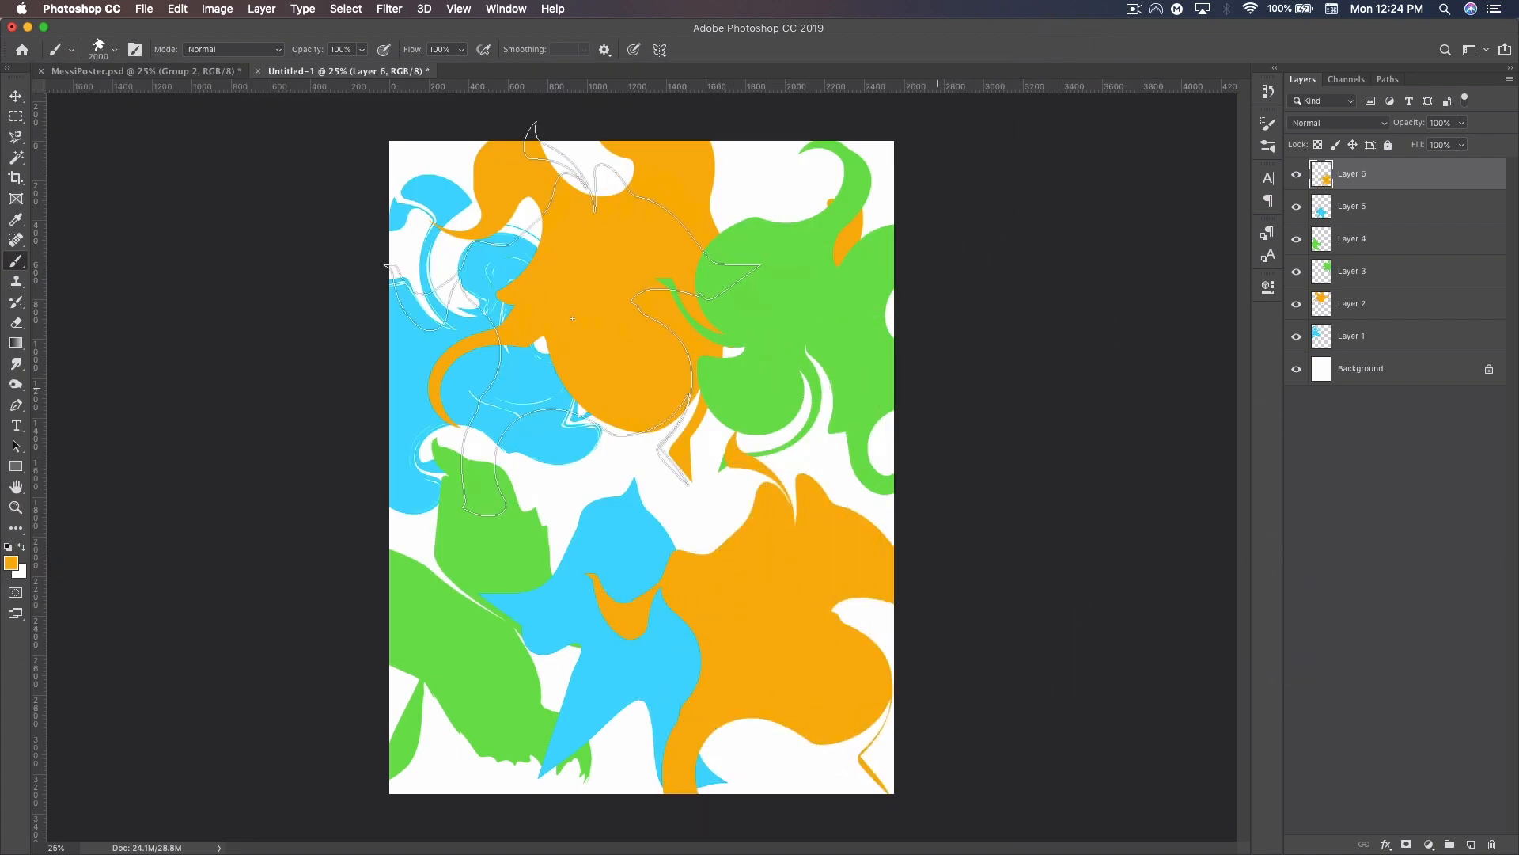
Nudge individual splash layers with the Move tool to adjust how they overlap.
left_click(14, 97)
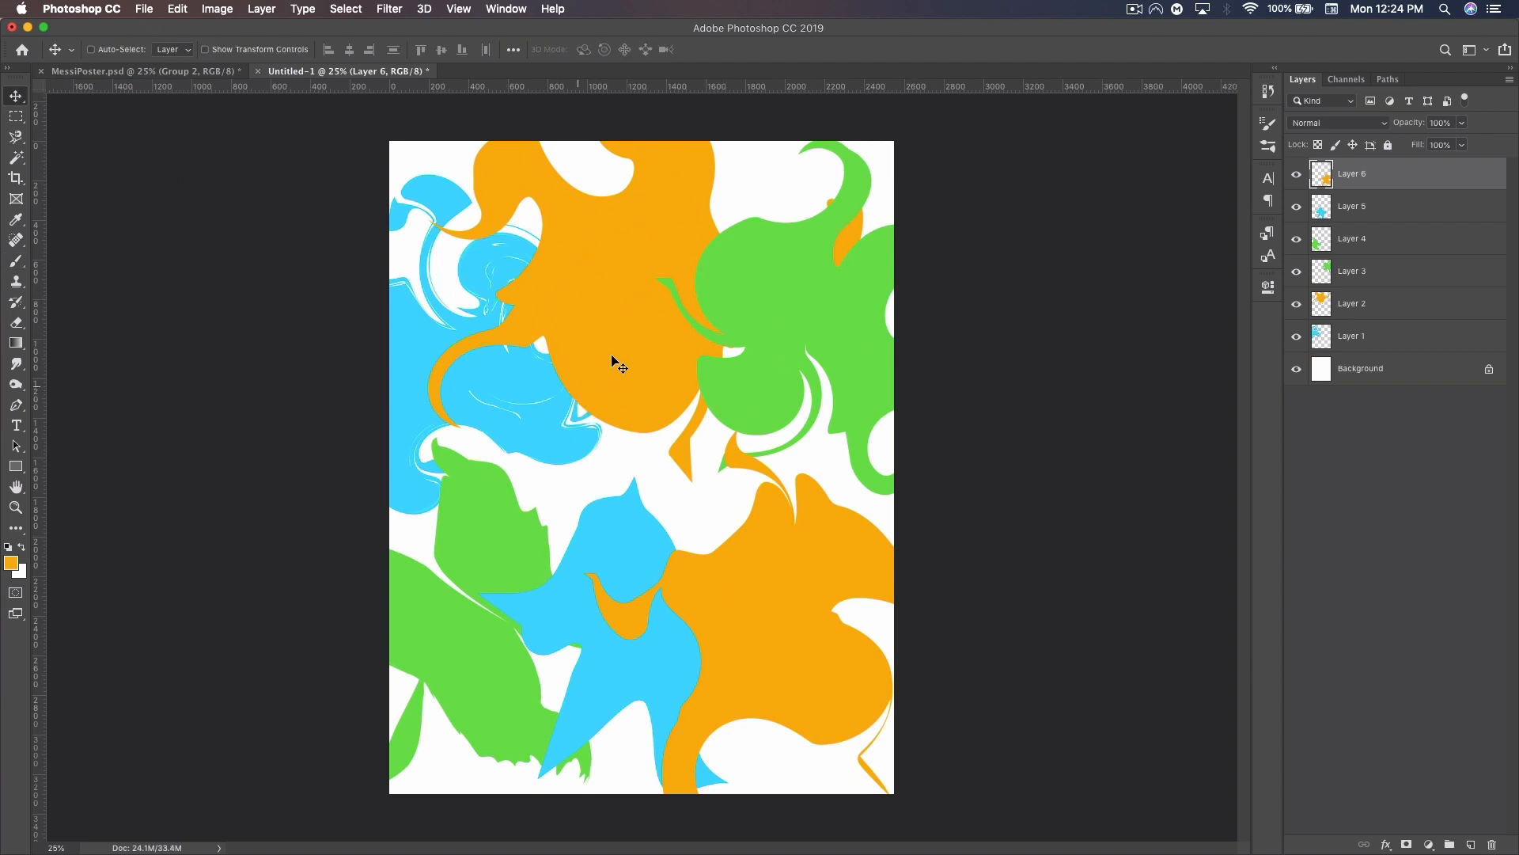
left_click(672, 571, "super")
left_click_drag(672, 572, 656, 577)
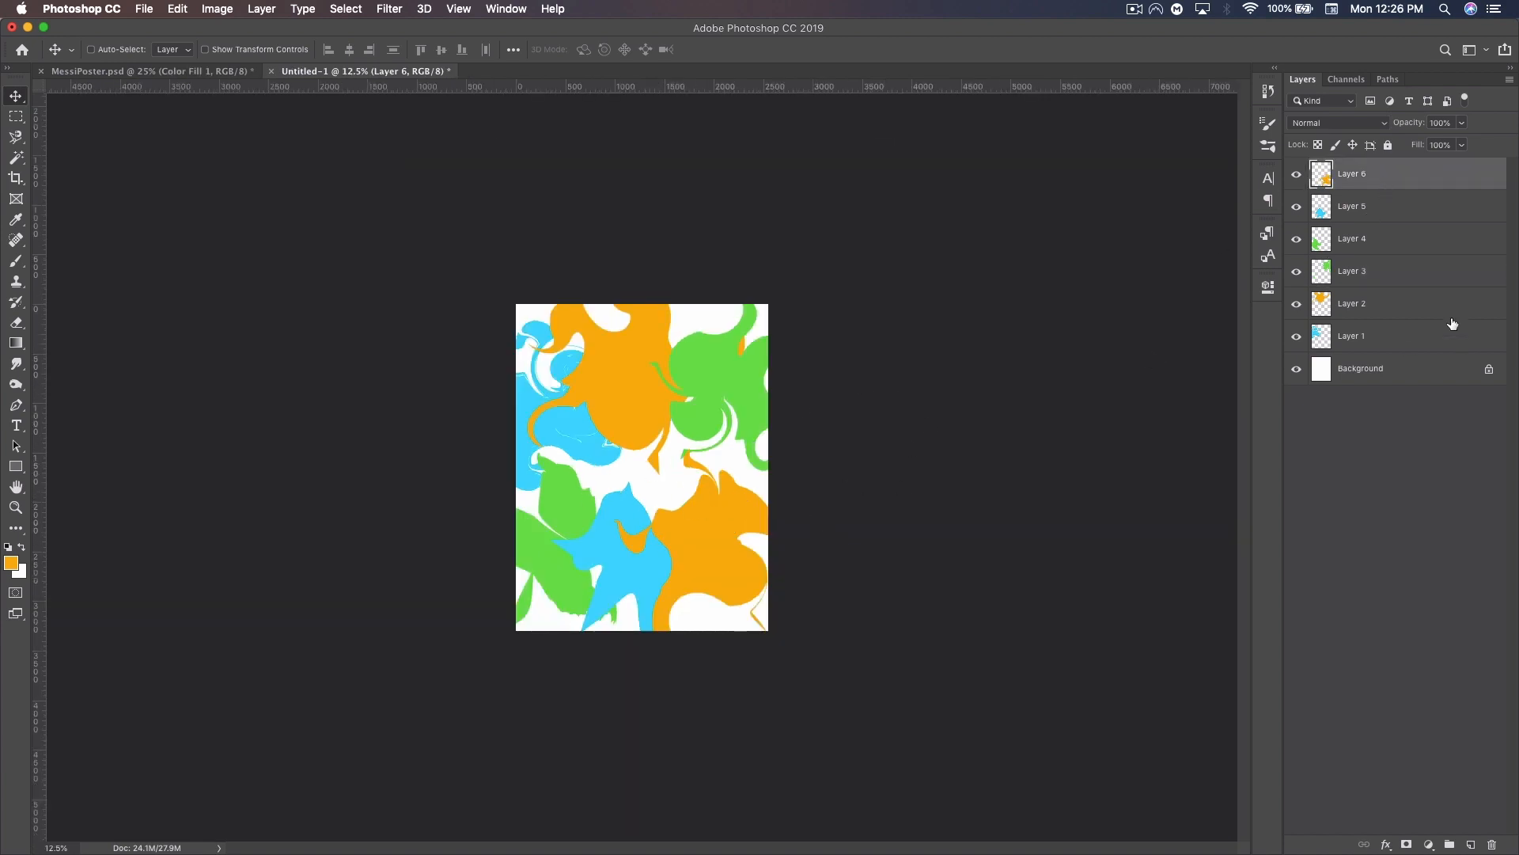
Group Layer 1 through Layer 6 and duplicate the group.
key("shift")
left_click(1389, 340, "shift")
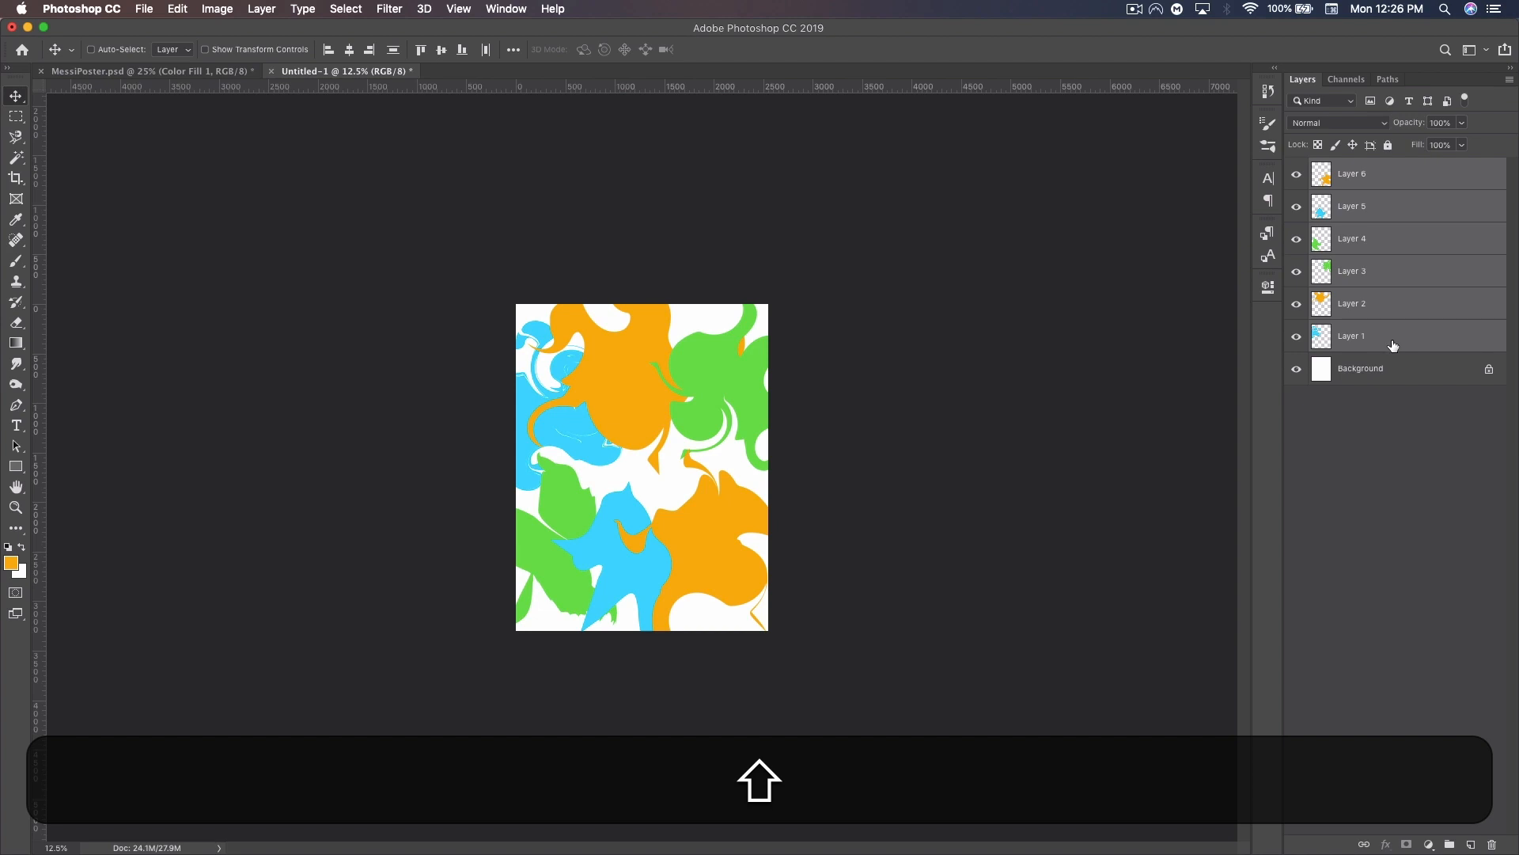
key("super+g")
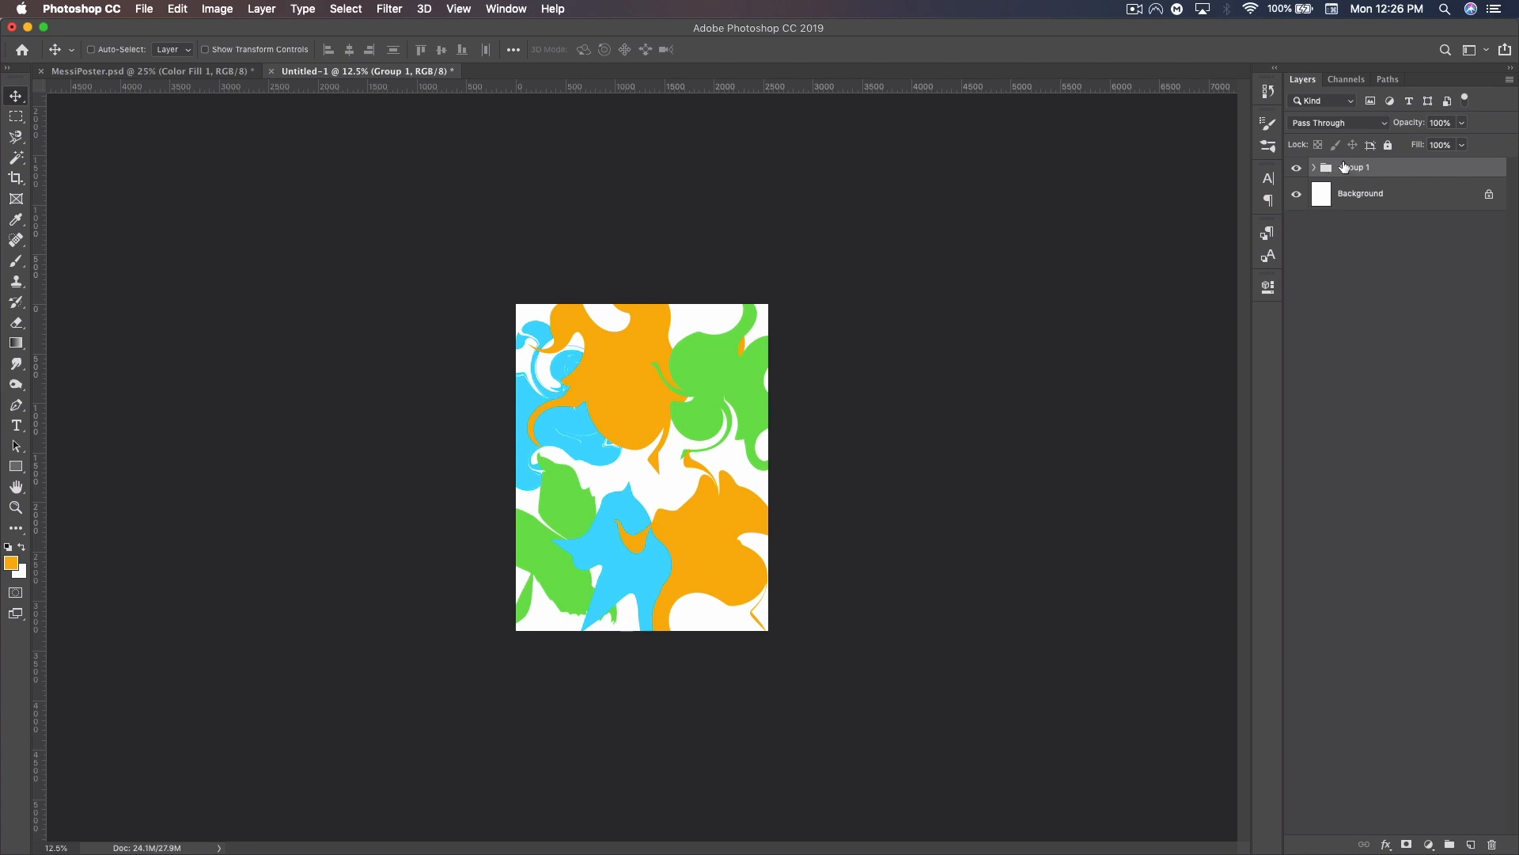
key("super")
key("super+j")
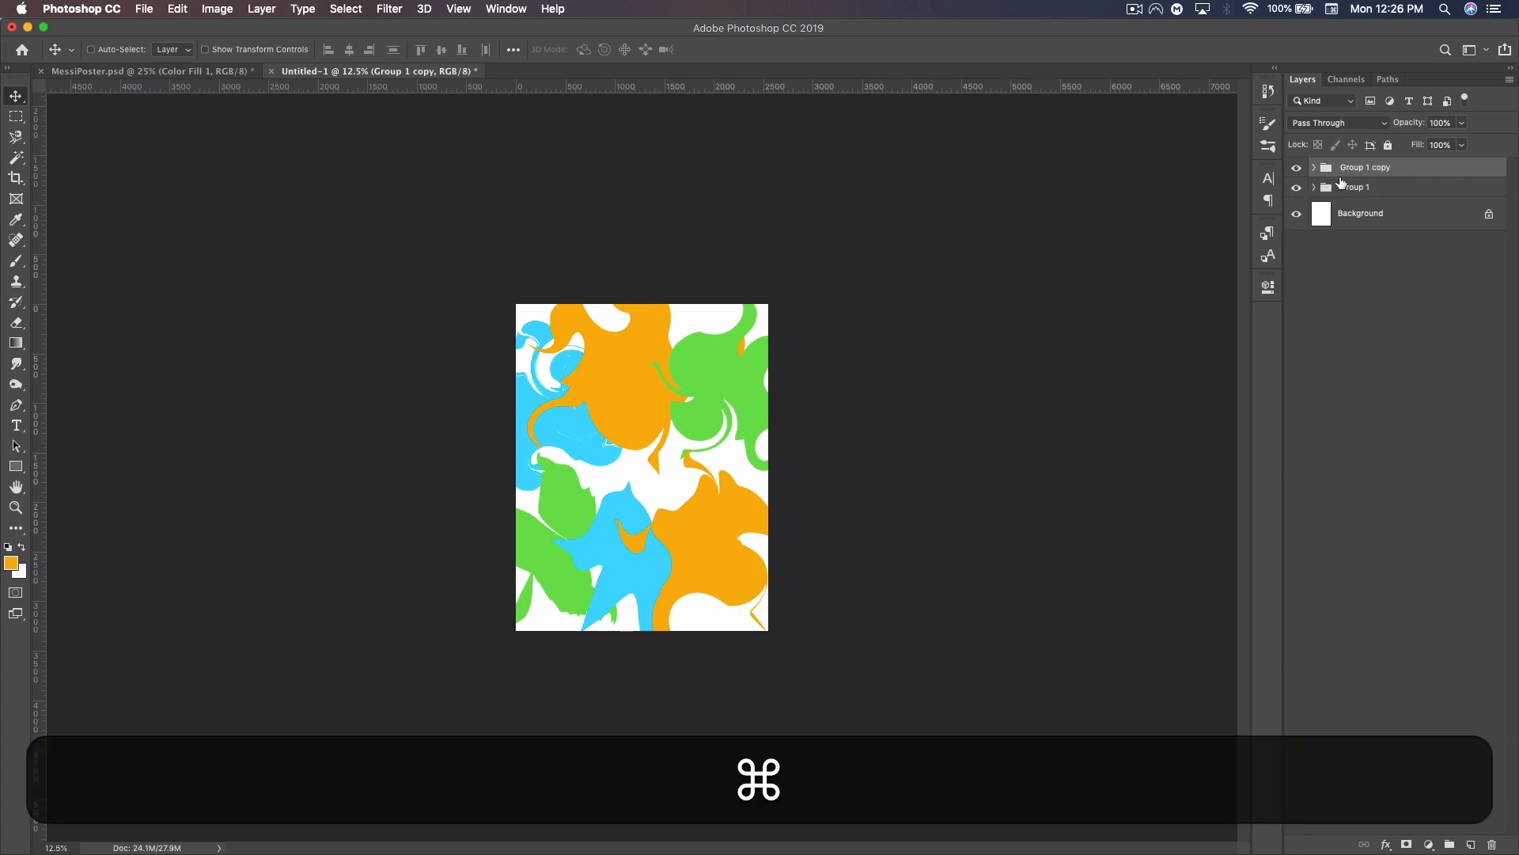
Hide the original Group 1 and merge the group copy into a single layer.
left_click(1296, 187)
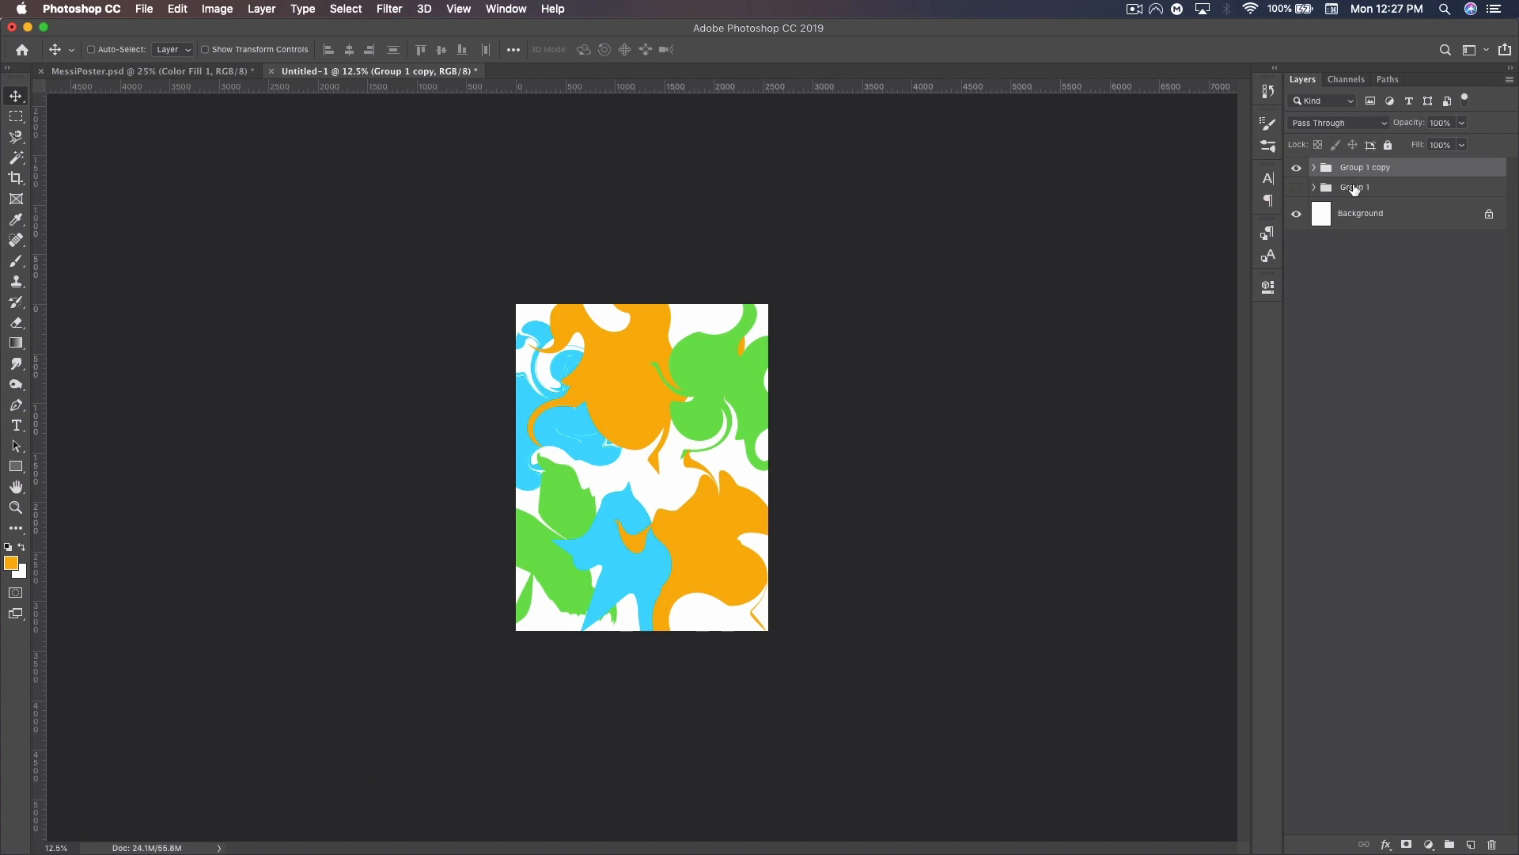
key("super")
key("super+e")
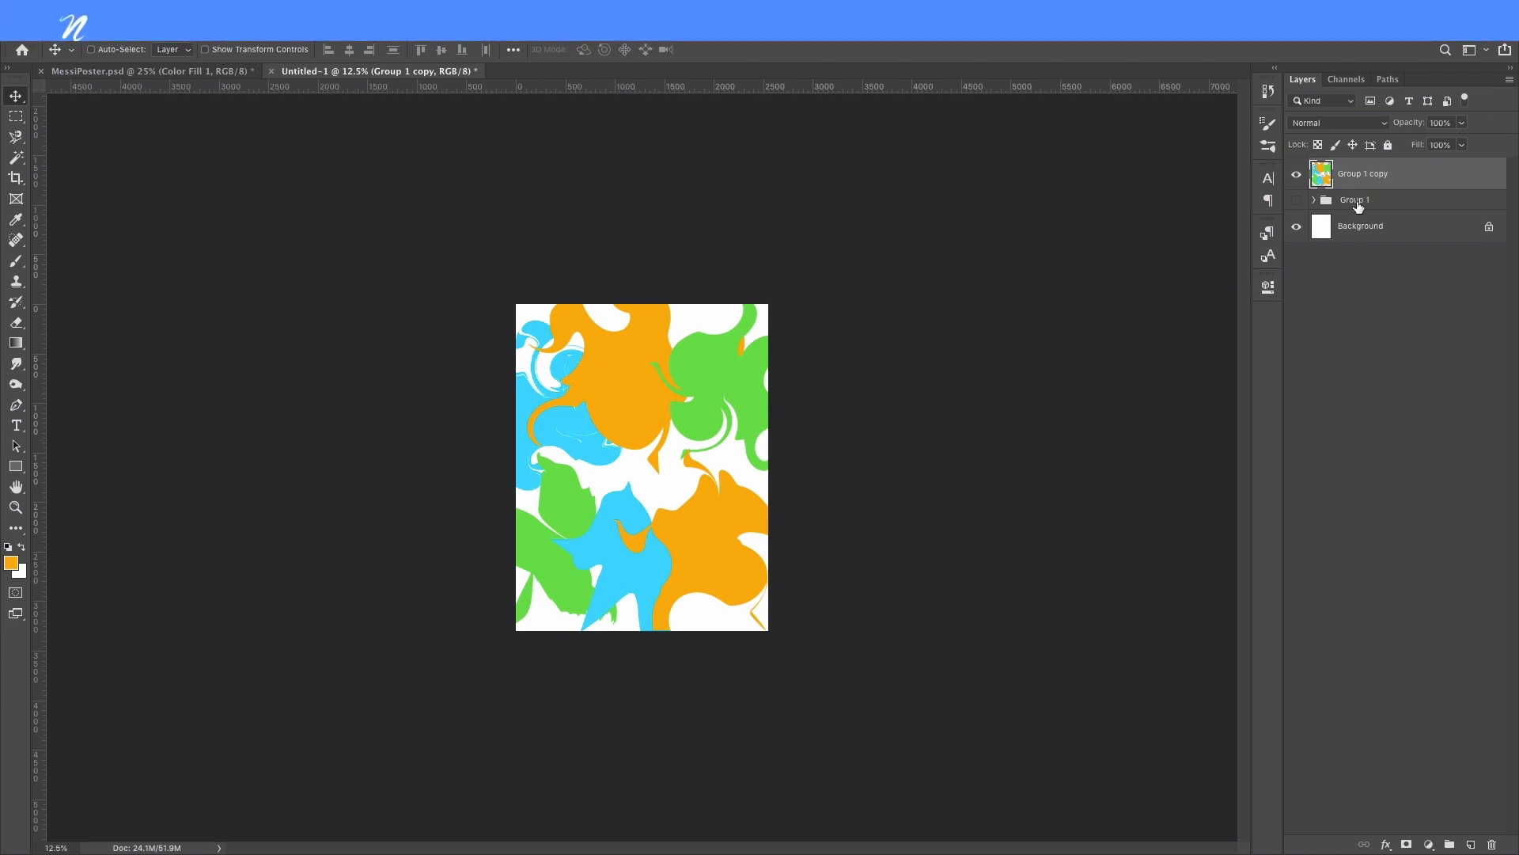
Add a Solid Color fill layer in 0b2f6a directly above the hidden Group 1.
left_click(1390, 199)
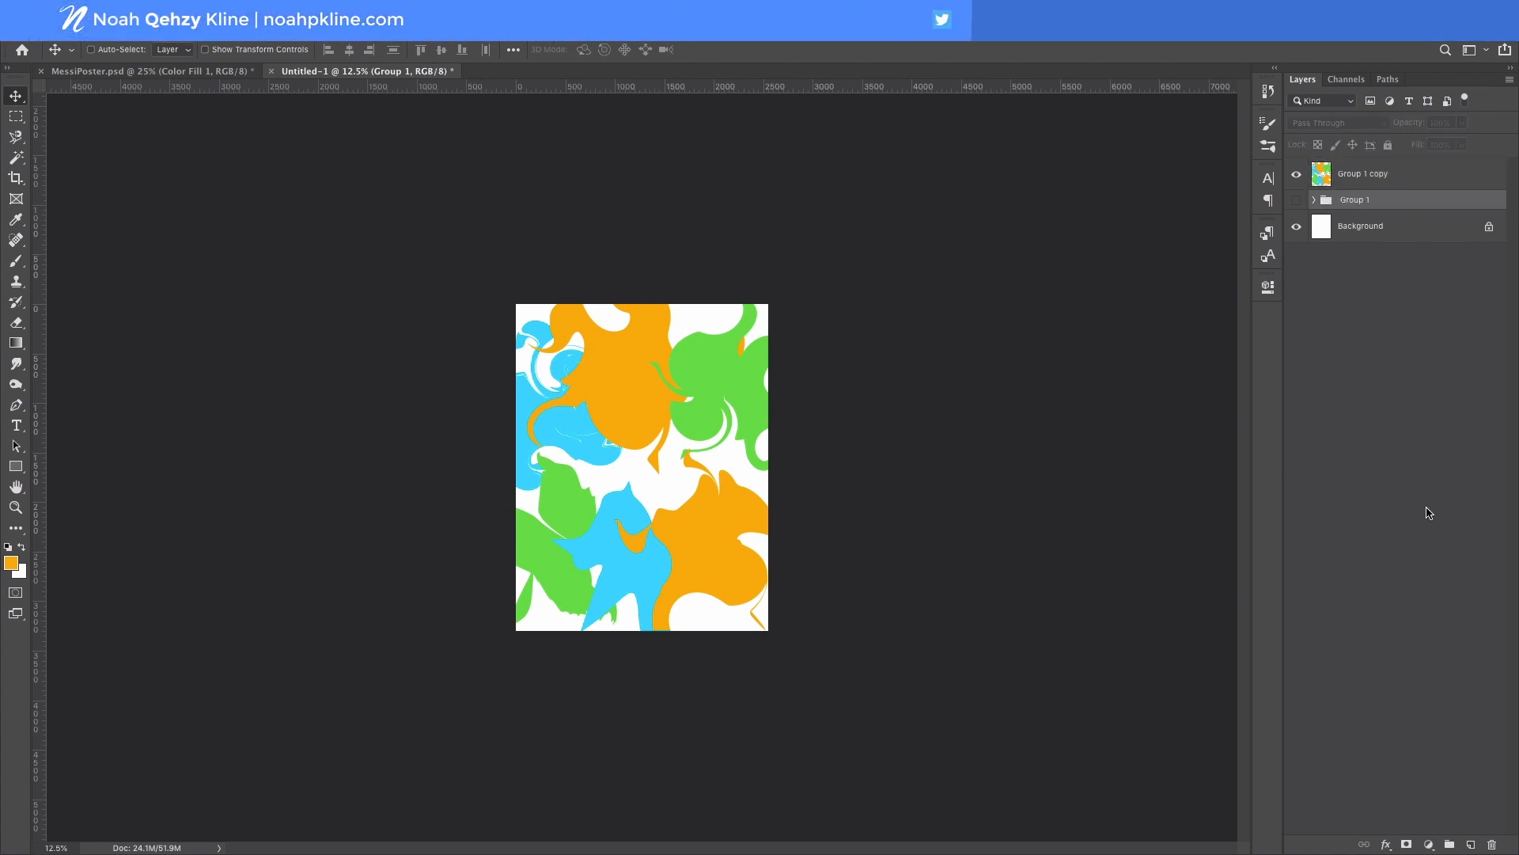
left_click(1430, 845)
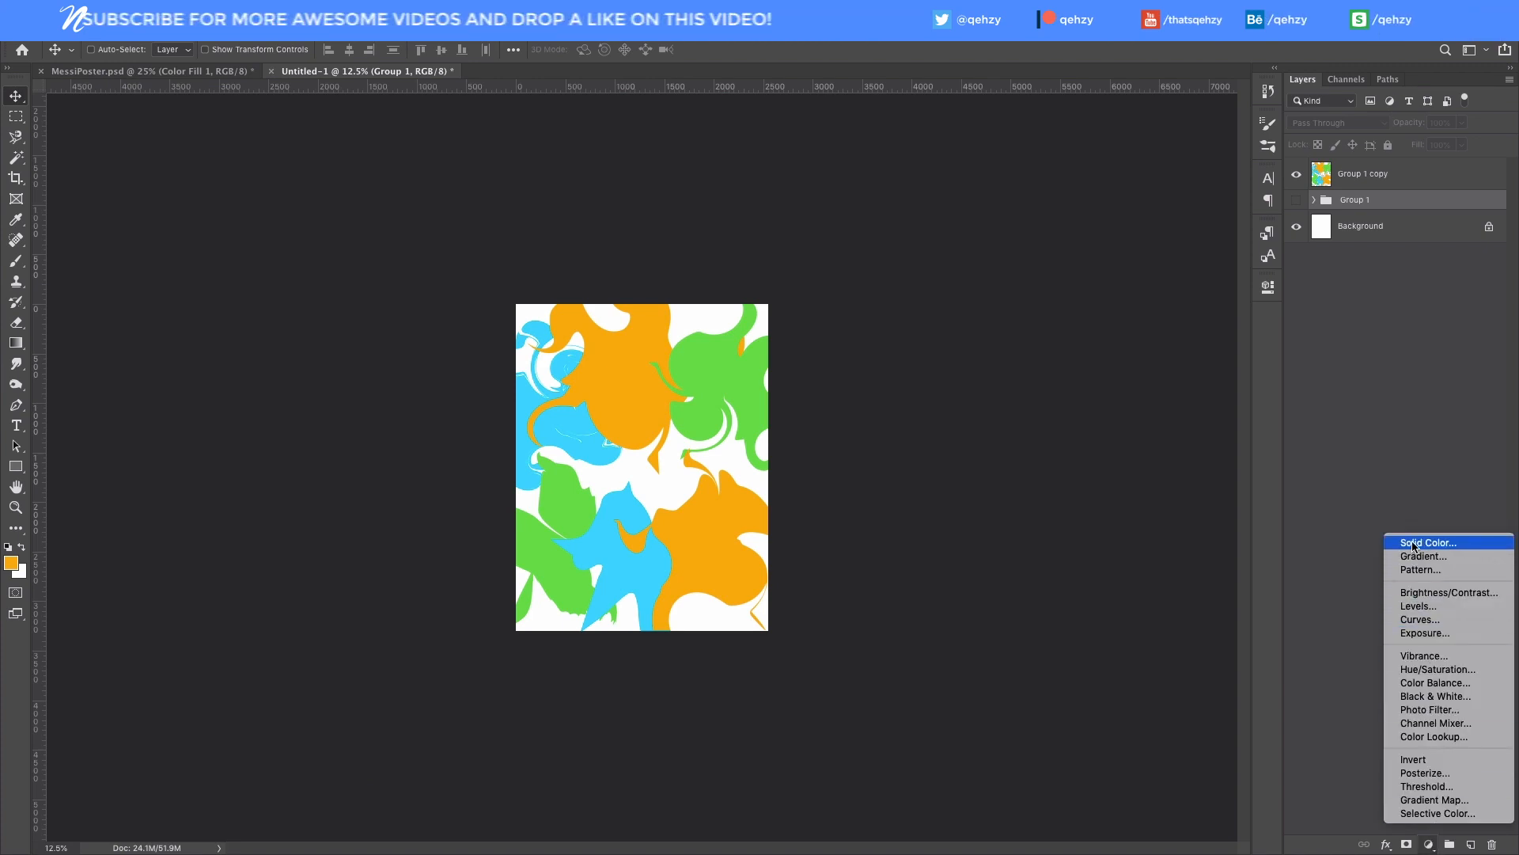
key("Return")
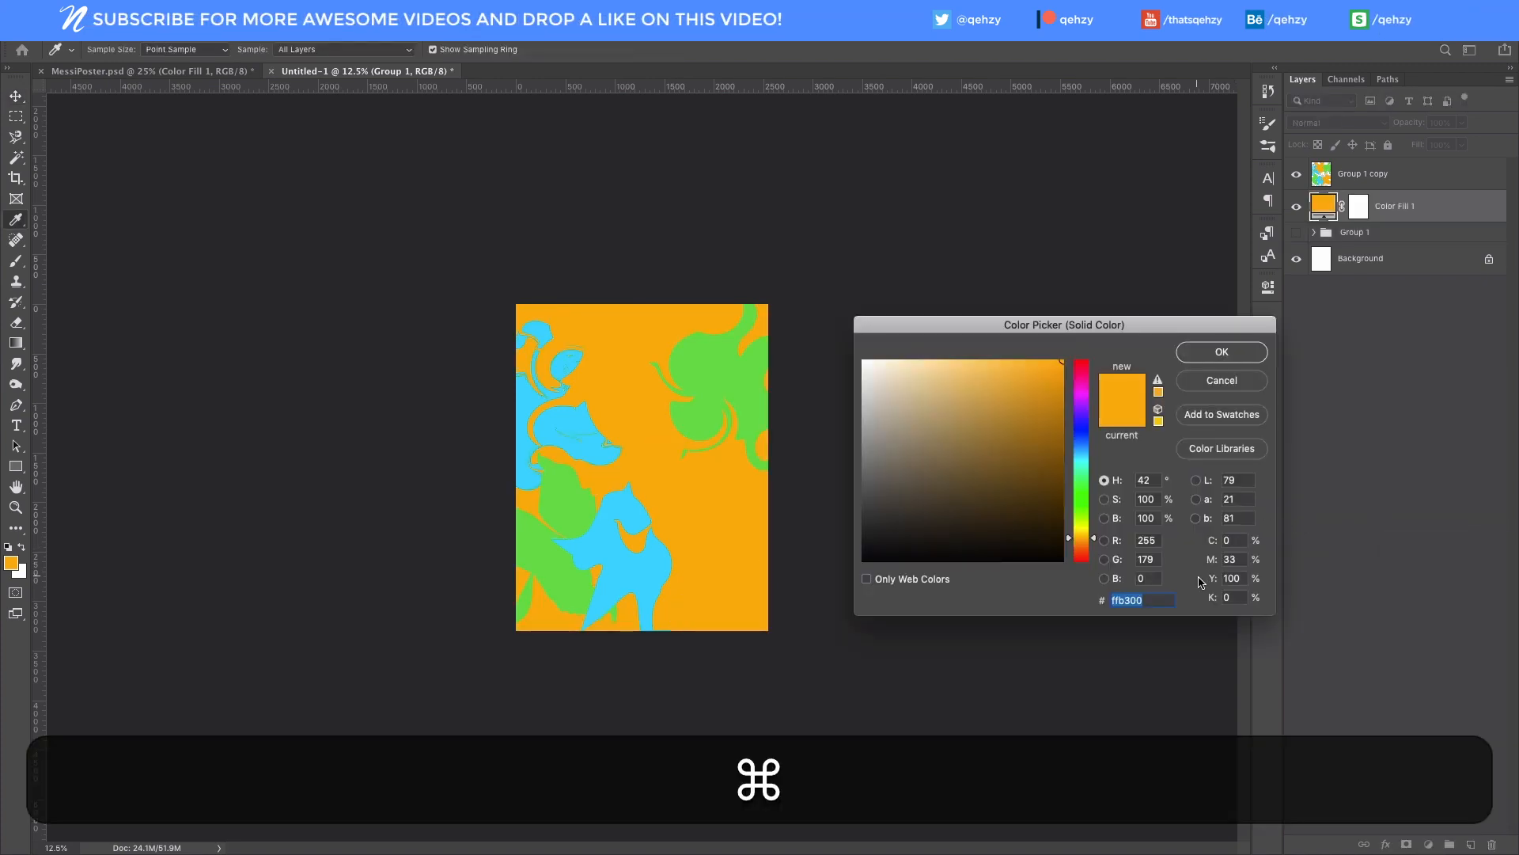
type("0b2f6a")
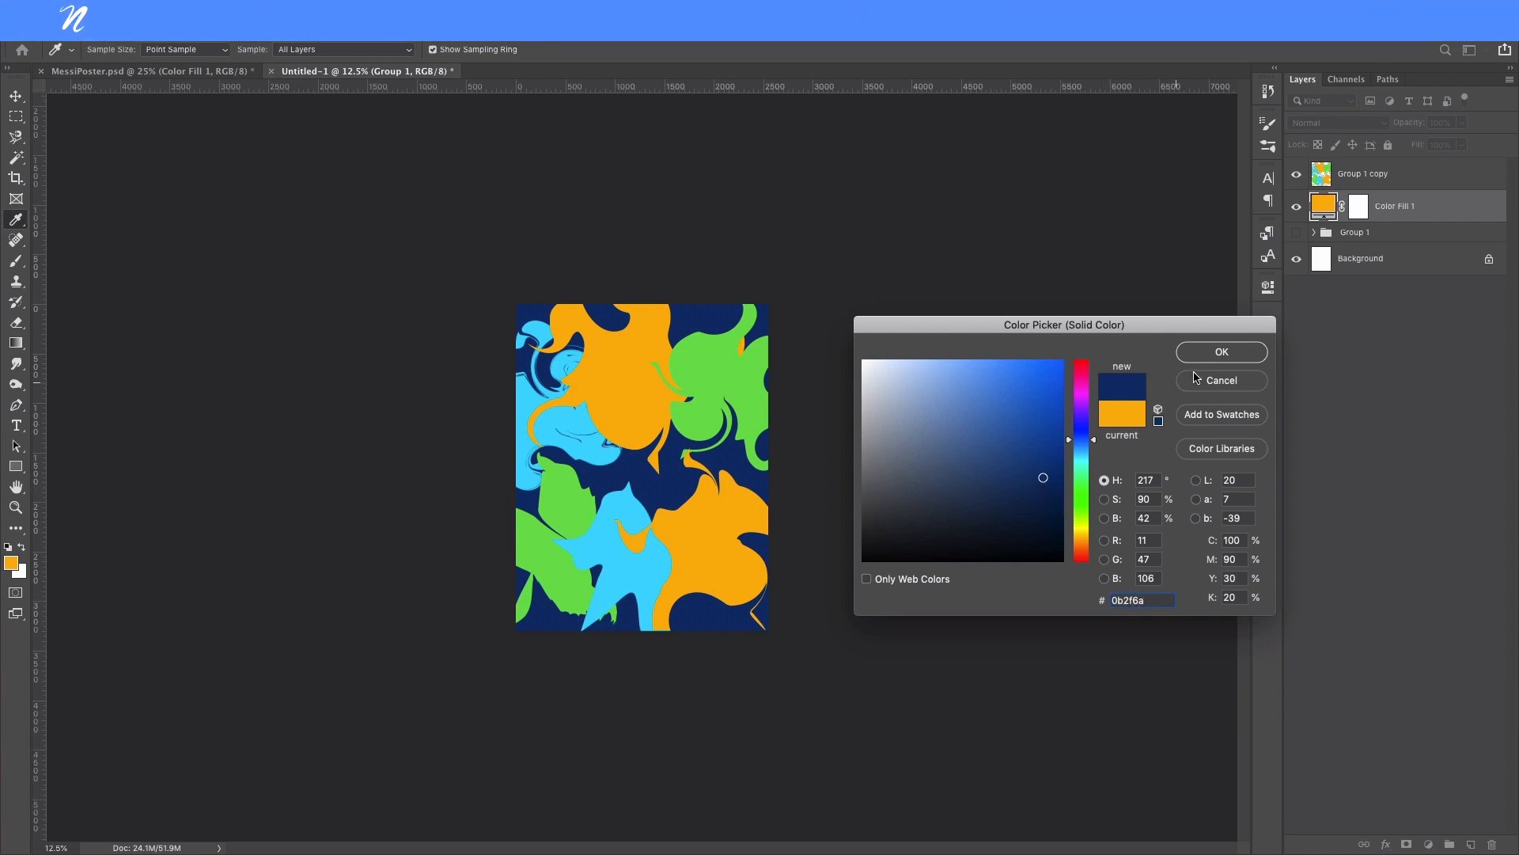
left_click(1214, 353)
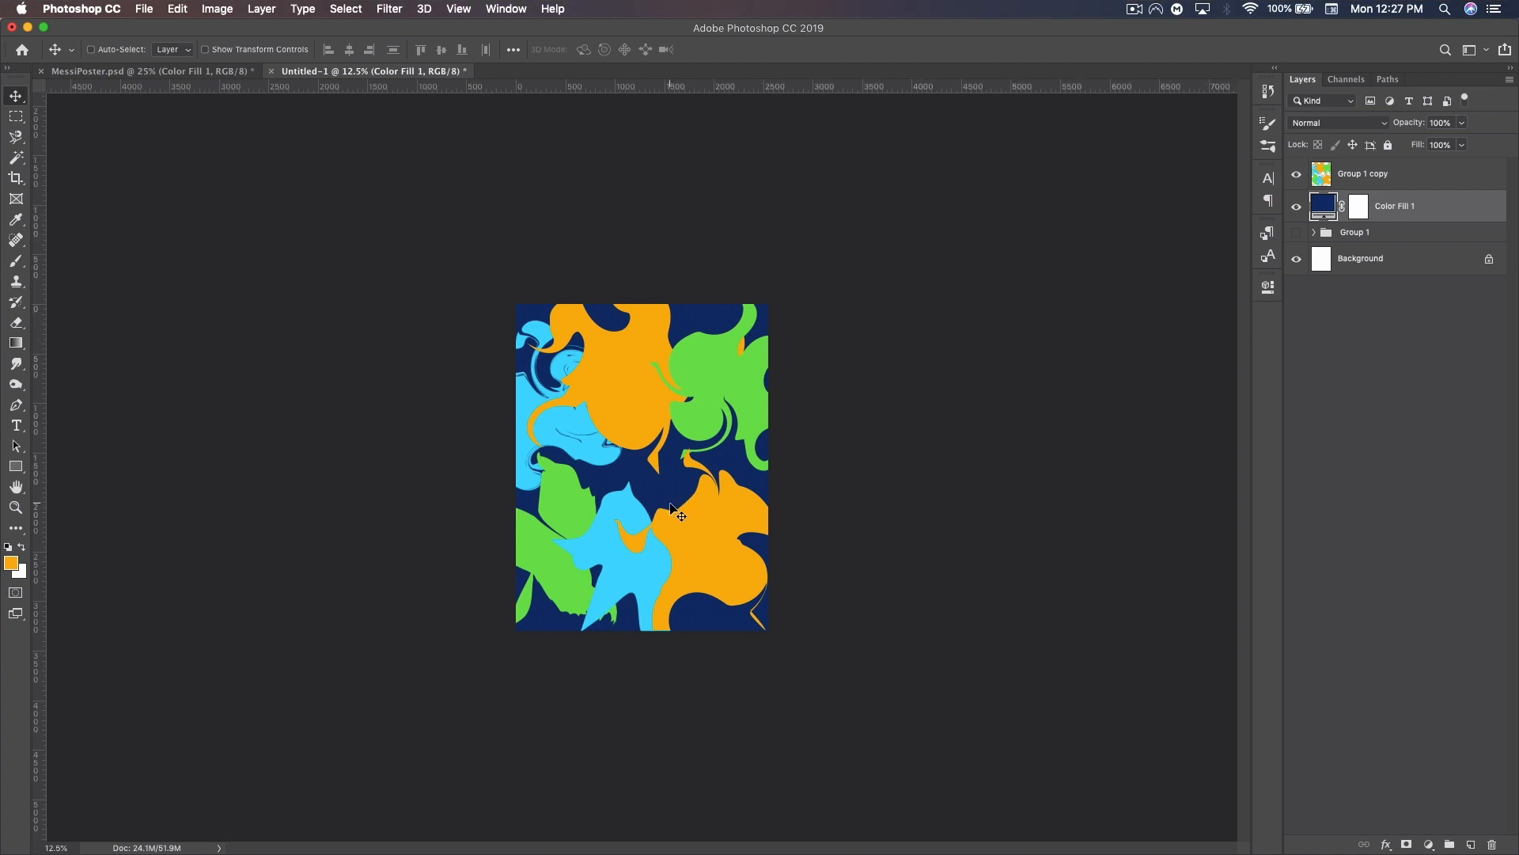
Open the merged Group 1 copy layer in the Liquify filter.
left_click(1358, 175)
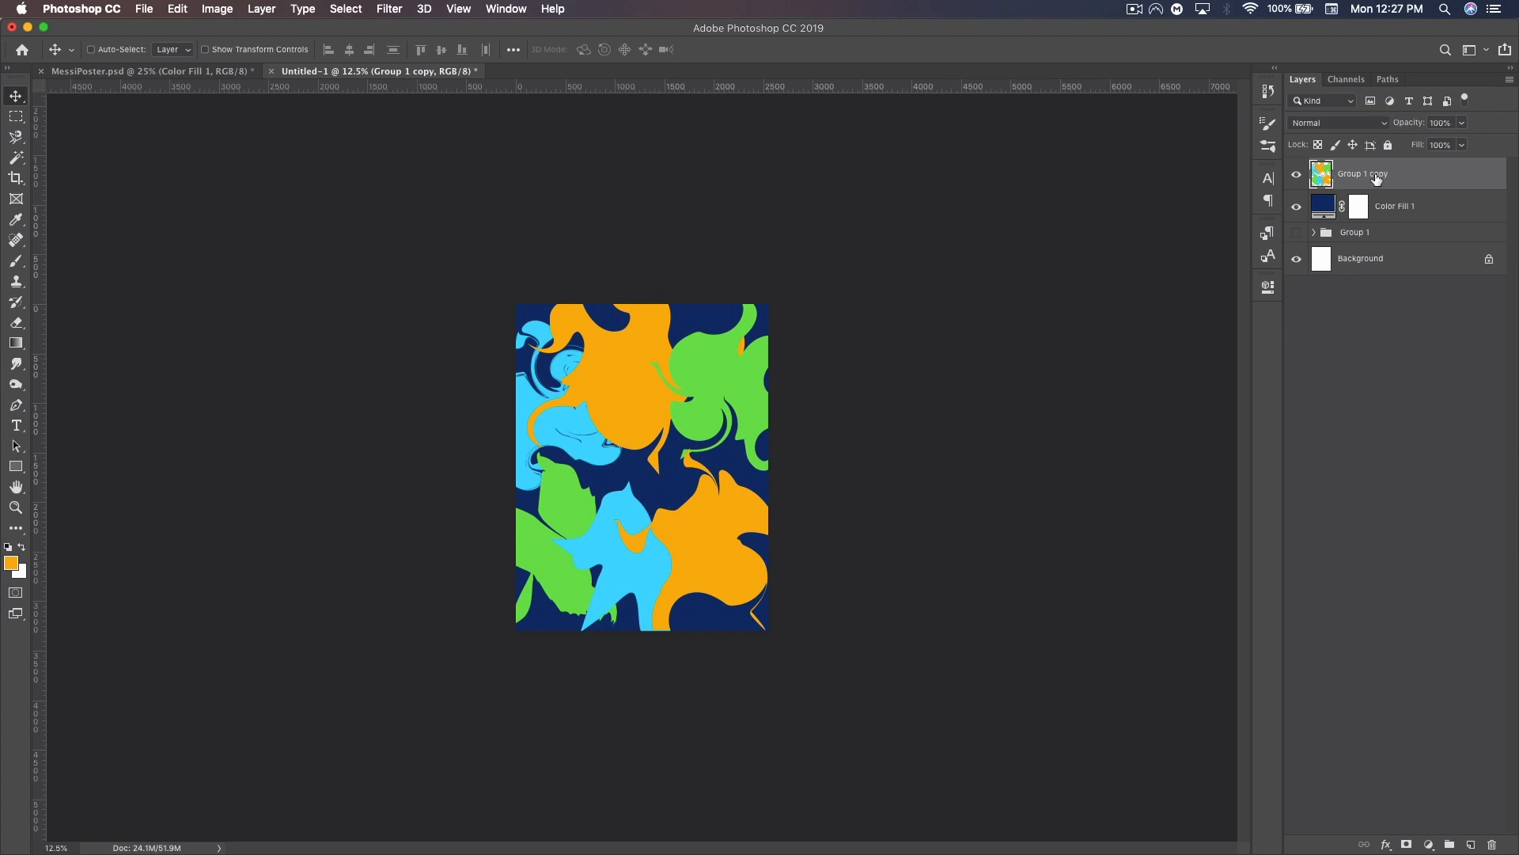
left_click(403, 7)
left_click(448, 140)
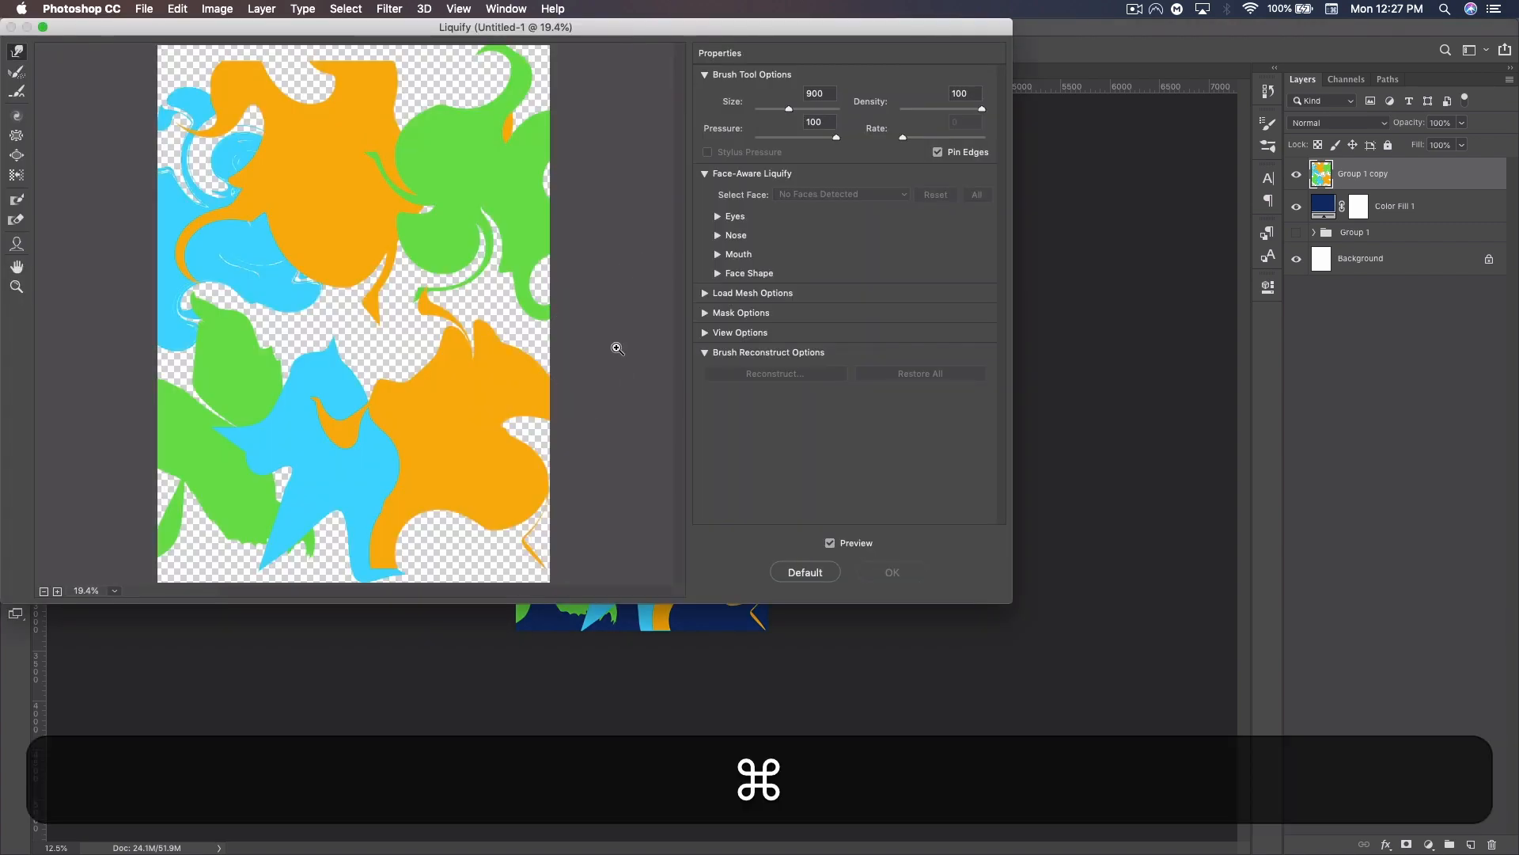
key("super+minus")
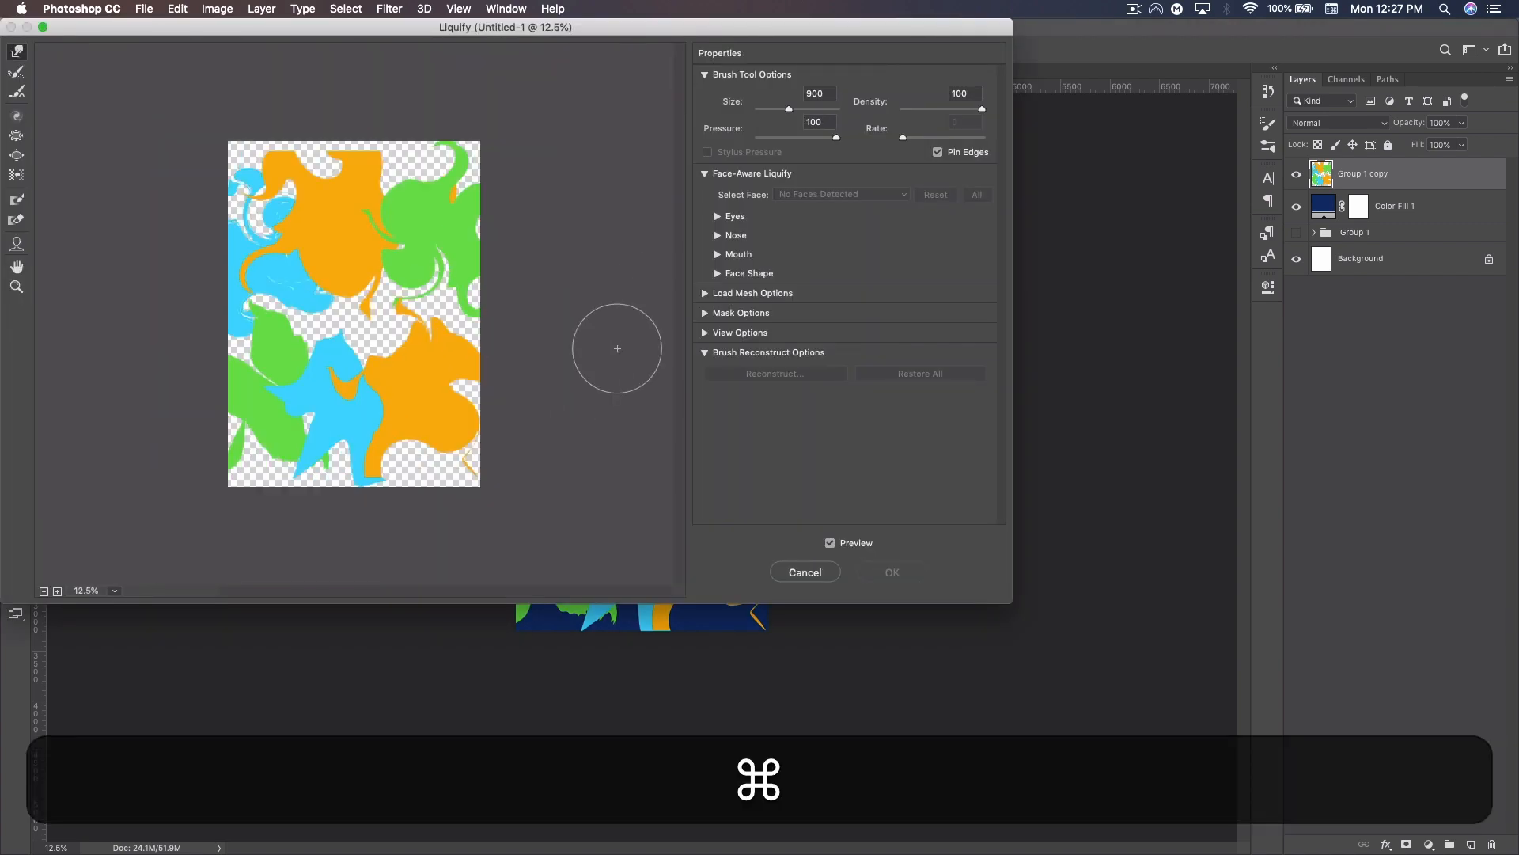
Twirl the splashes across the canvas with the Twirl Clockwise tool at a brush size of 2200.
left_click(17, 116)
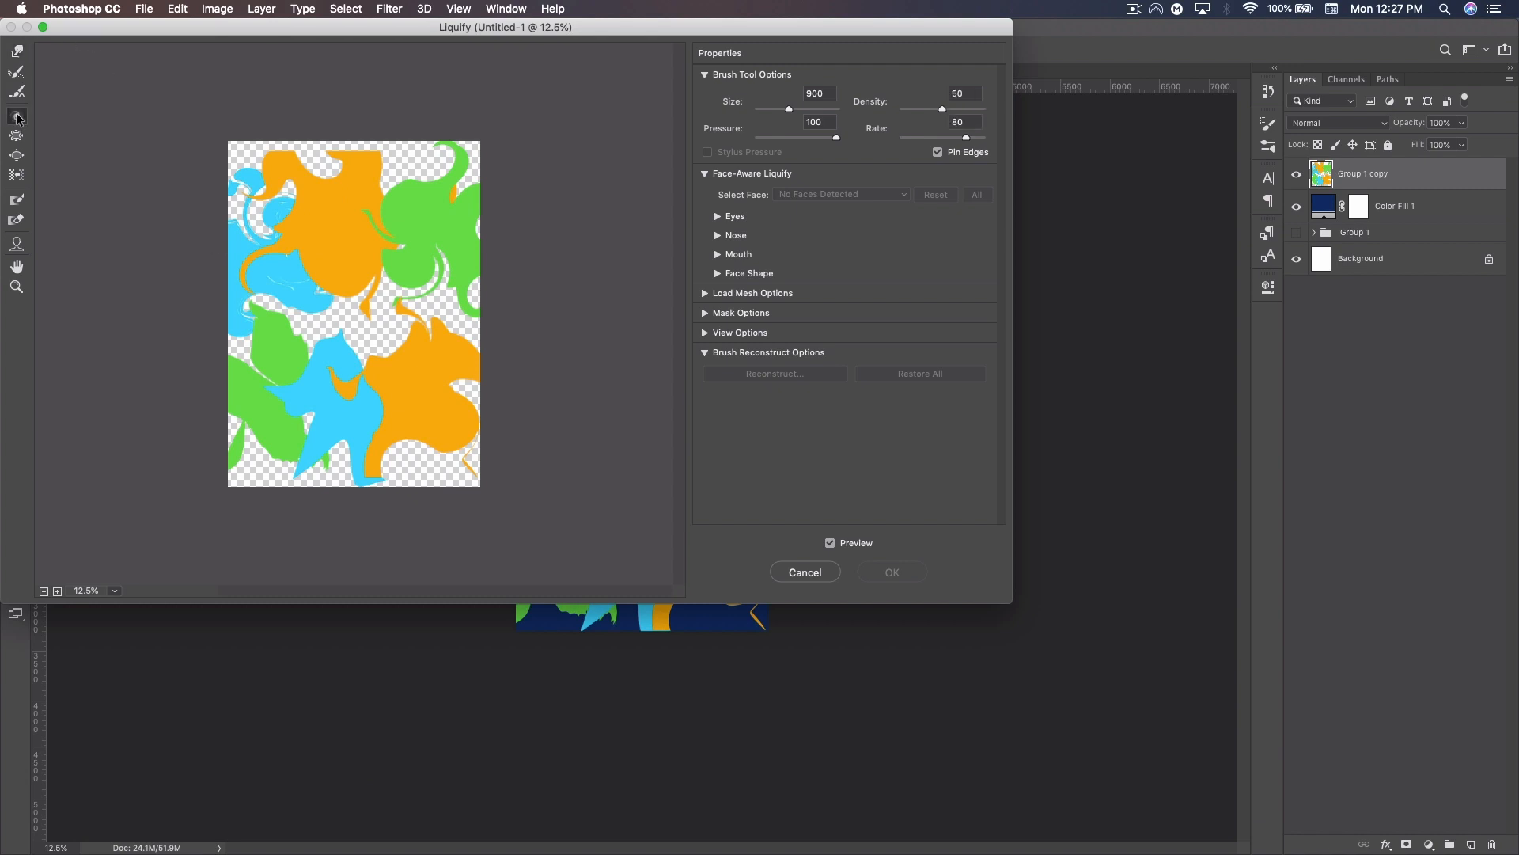
key("bracketleft")
key("bracketright")
key("bracketright")
key("bracketright")
key("bracketright")
key("bracketright")
key("bracketright")
key("bracketright")
key("bracketright")
key("bracketright")
key("bracketright")
key("bracketright")
key("bracketright")
key("bracketright")
key("bracketright")
mouse_move(251, 271)
left_mouse_down()
mouse_move(270, 232)
mouse_move(368, 370)
mouse_move(495, 310)
mouse_move(322, 365)
mouse_move(300, 415)
mouse_move(251, 390)
mouse_move(260, 333)
mouse_move(255, 367)
mouse_move(200, 394)
mouse_move(427, 349)
mouse_move(441, 284)
mouse_move(423, 345)
mouse_move(393, 340)
mouse_move(425, 364)
mouse_move(394, 373)
mouse_move(427, 362)
mouse_move(438, 314)
mouse_move(418, 255)
mouse_move(514, 240)
mouse_move(262, 292)
mouse_move(299, 166)
mouse_move(279, 122)
mouse_move(359, 226)
mouse_move(303, 360)
mouse_move(170, 400)
mouse_move(522, 409)
mouse_move(355, 273)
left_mouse_up()
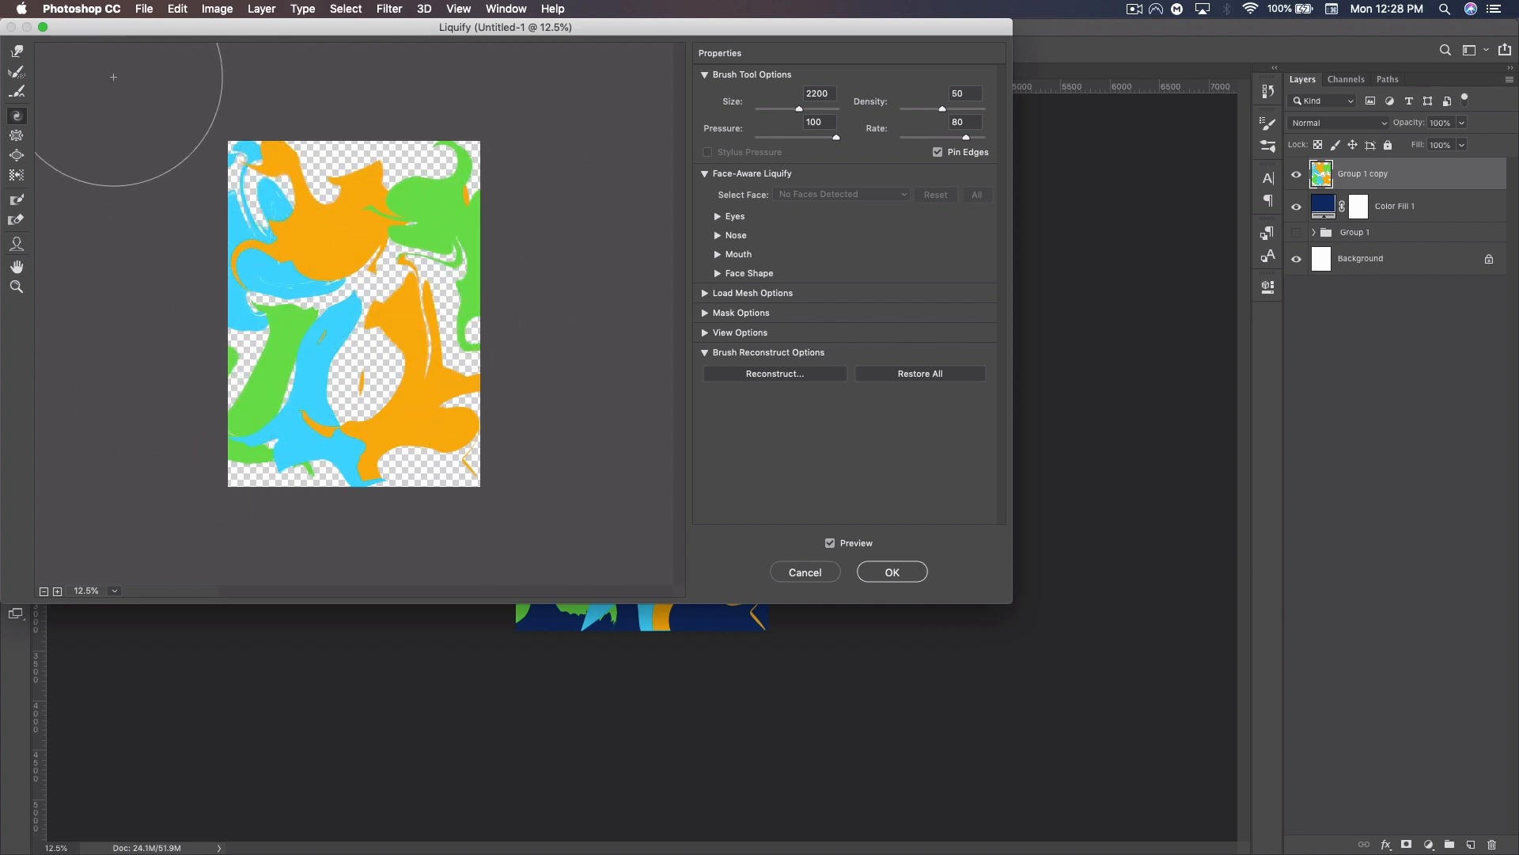
Push the shapes around and out to the canvas edges with the Forward Warp tool at size 900, and apply Liquify.
left_click(16, 52)
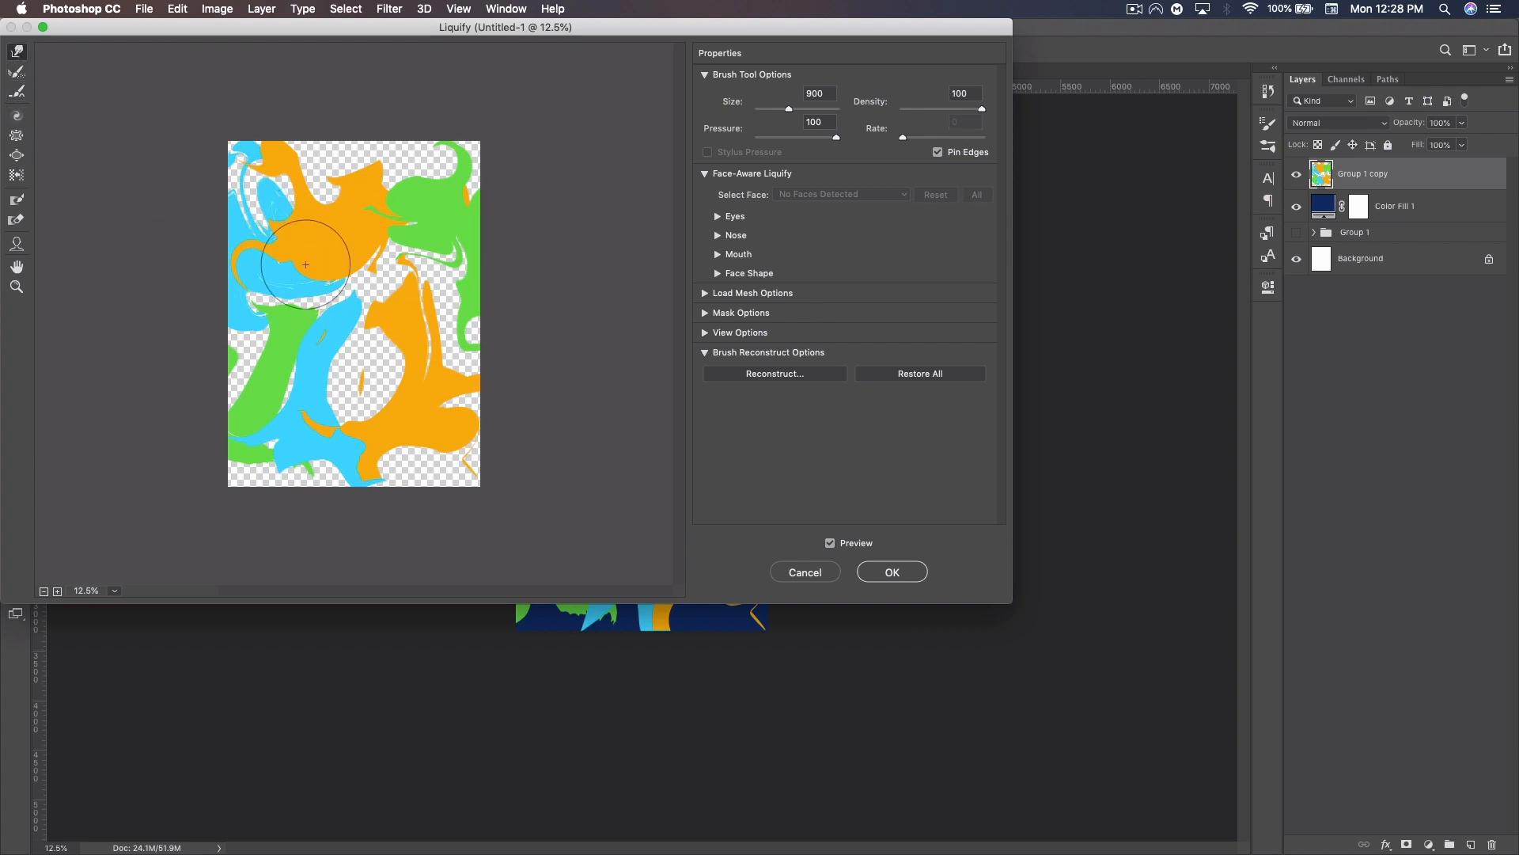
mouse_move(354, 200)
left_mouse_down()
mouse_move(356, 300)
mouse_move(328, 319)
mouse_move(379, 303)
mouse_move(451, 337)
mouse_move(412, 409)
mouse_move(521, 440)
mouse_move(321, 456)
mouse_move(360, 452)
mouse_move(376, 491)
left_mouse_up()
left_click_drag(464, 150, 443, 130)
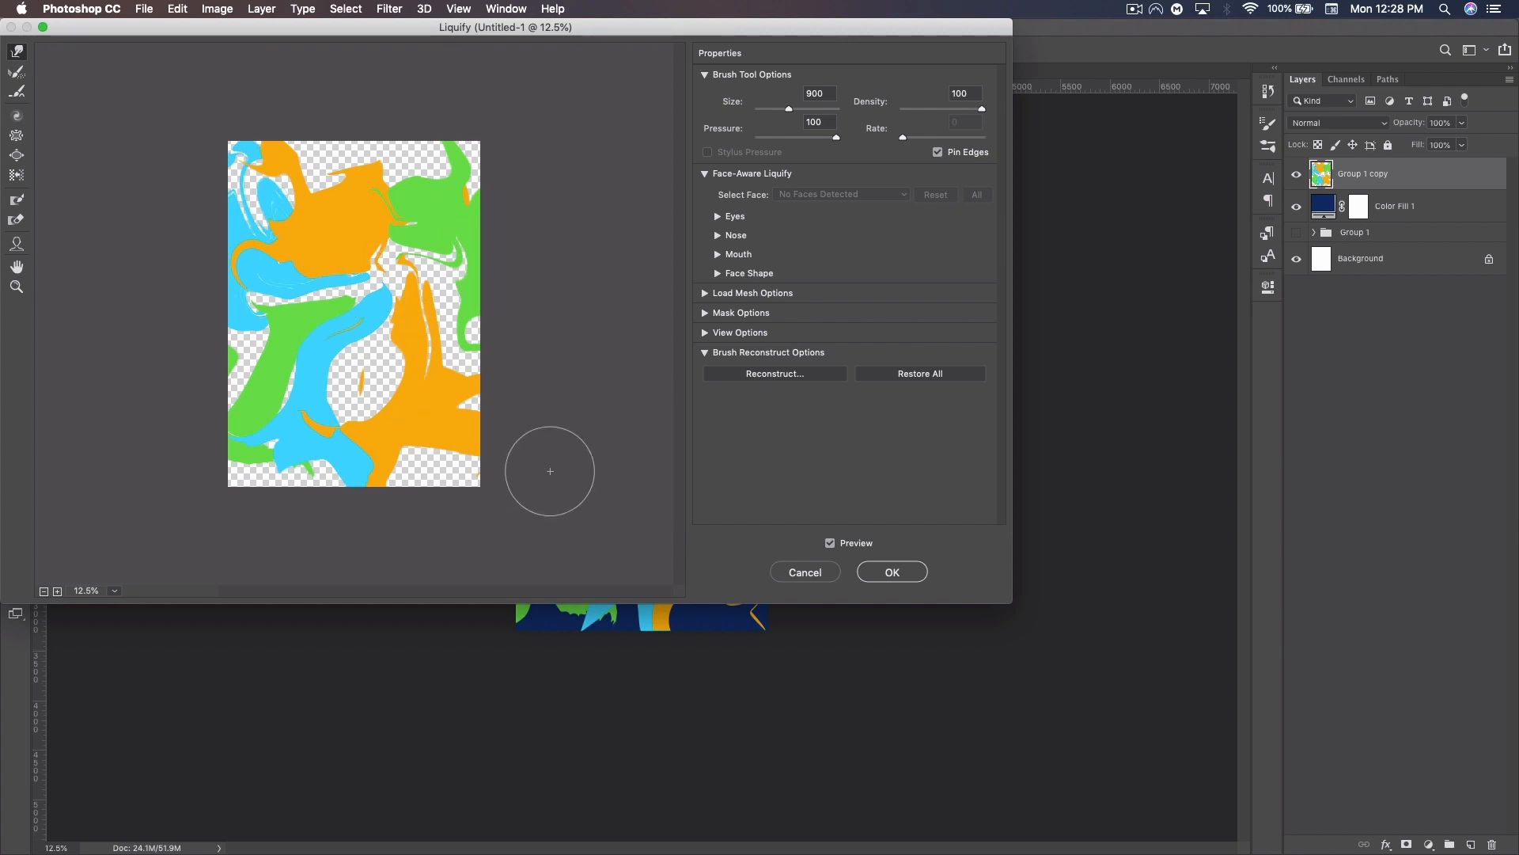
left_click(893, 572)
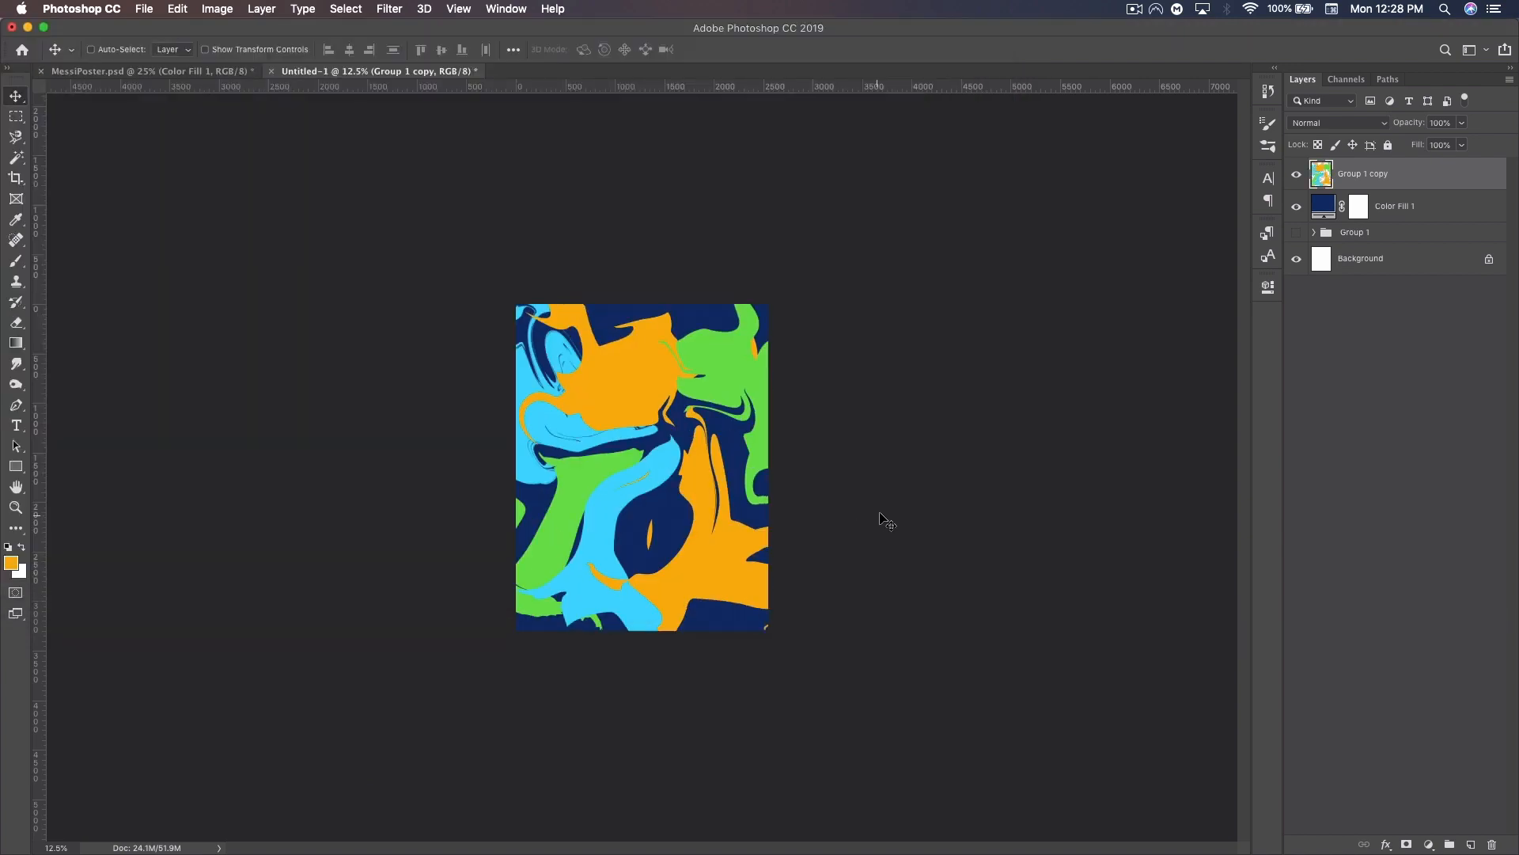
Duplicate the liquified Group 1 copy layer and enlarge the lower copy from its centre to about 136%.
key("super+j")
left_click(1389, 205)
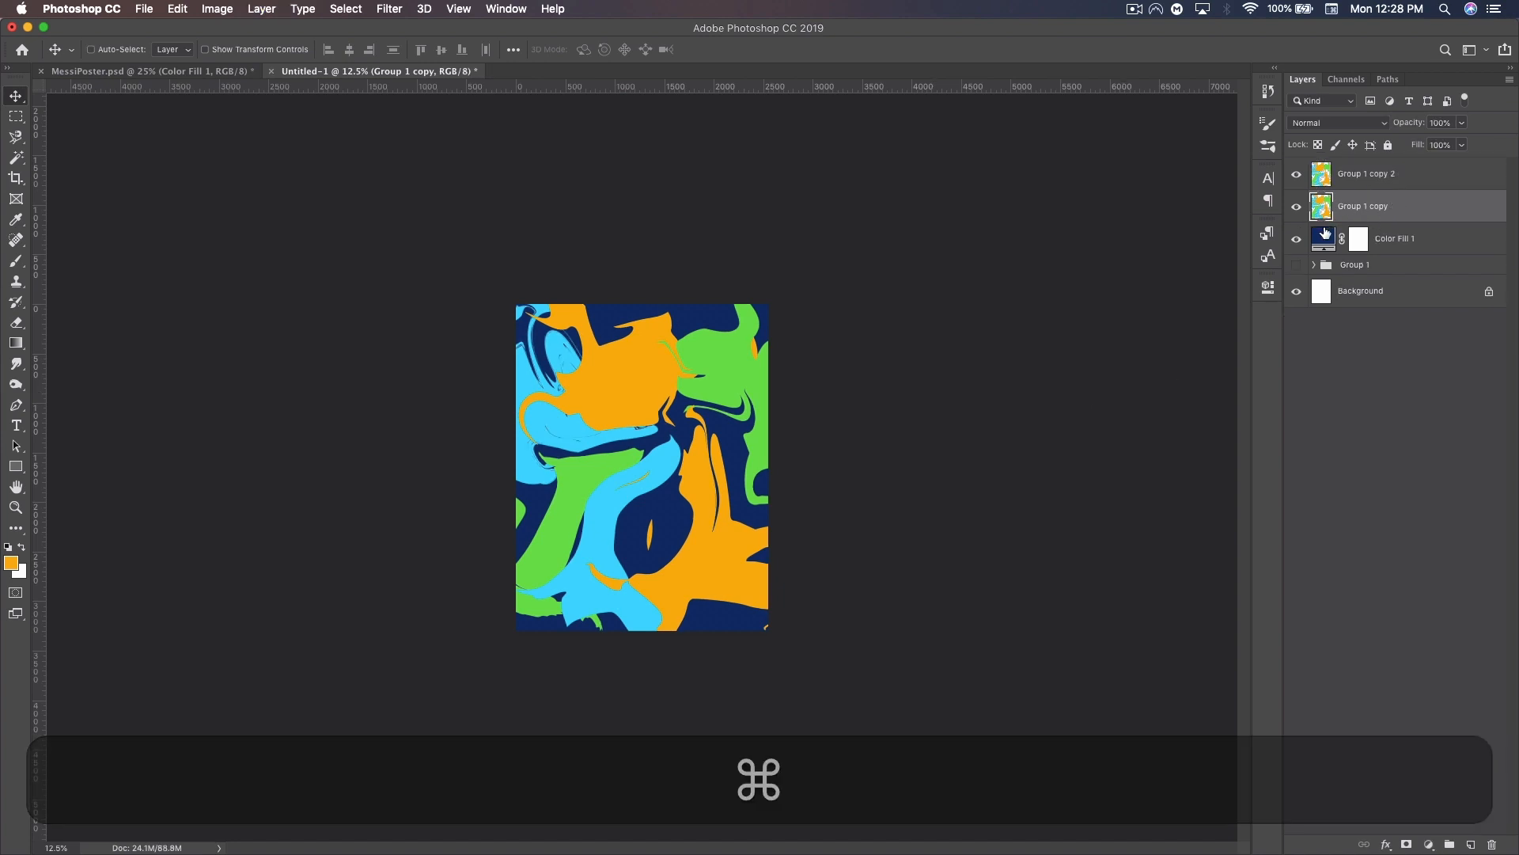
key("super+t")
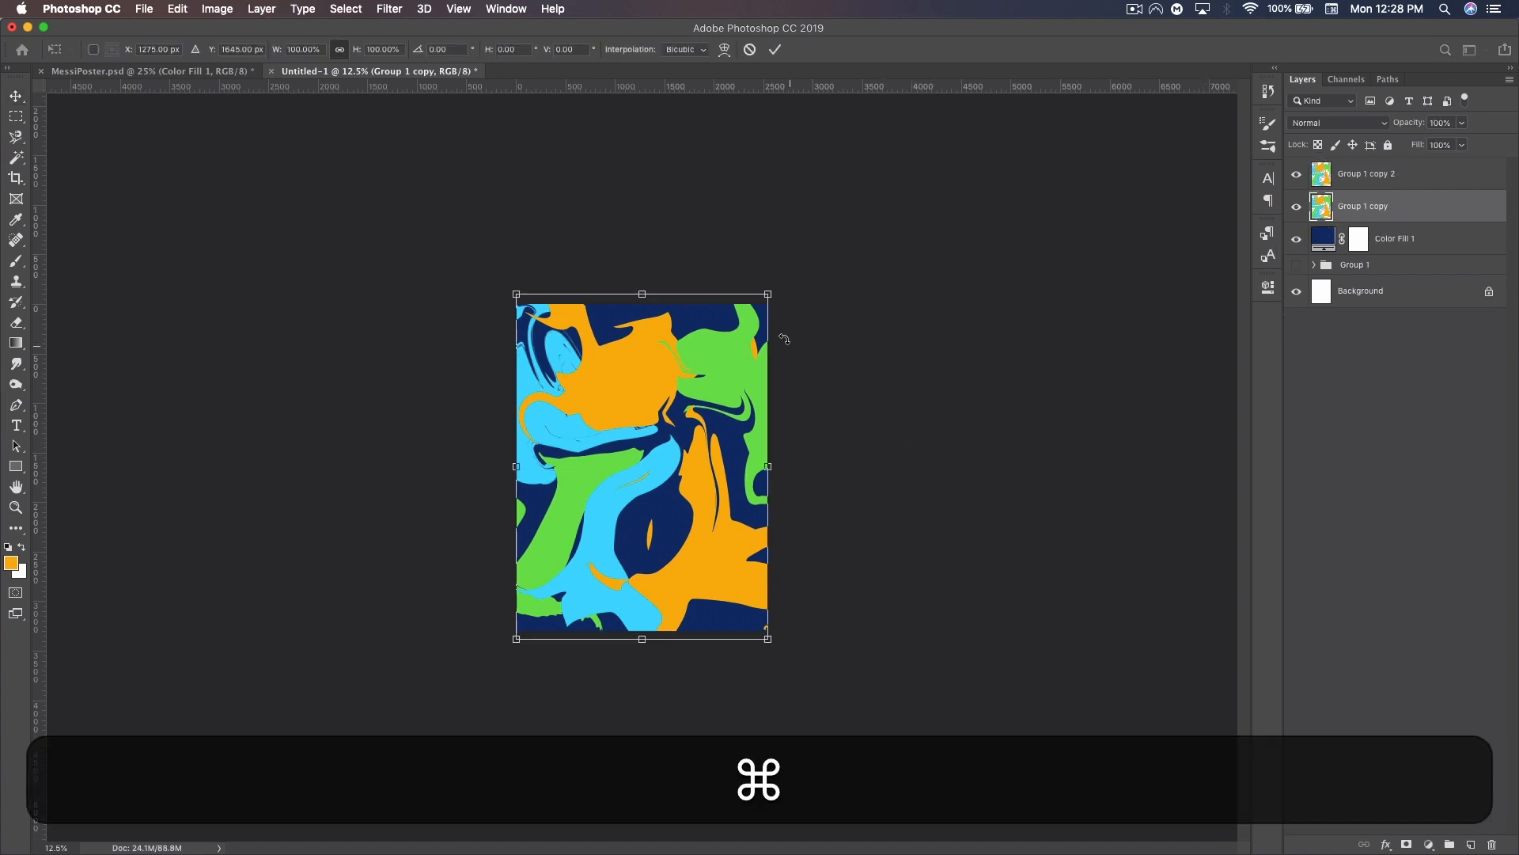
left_click_drag(767, 293, 821, 230)
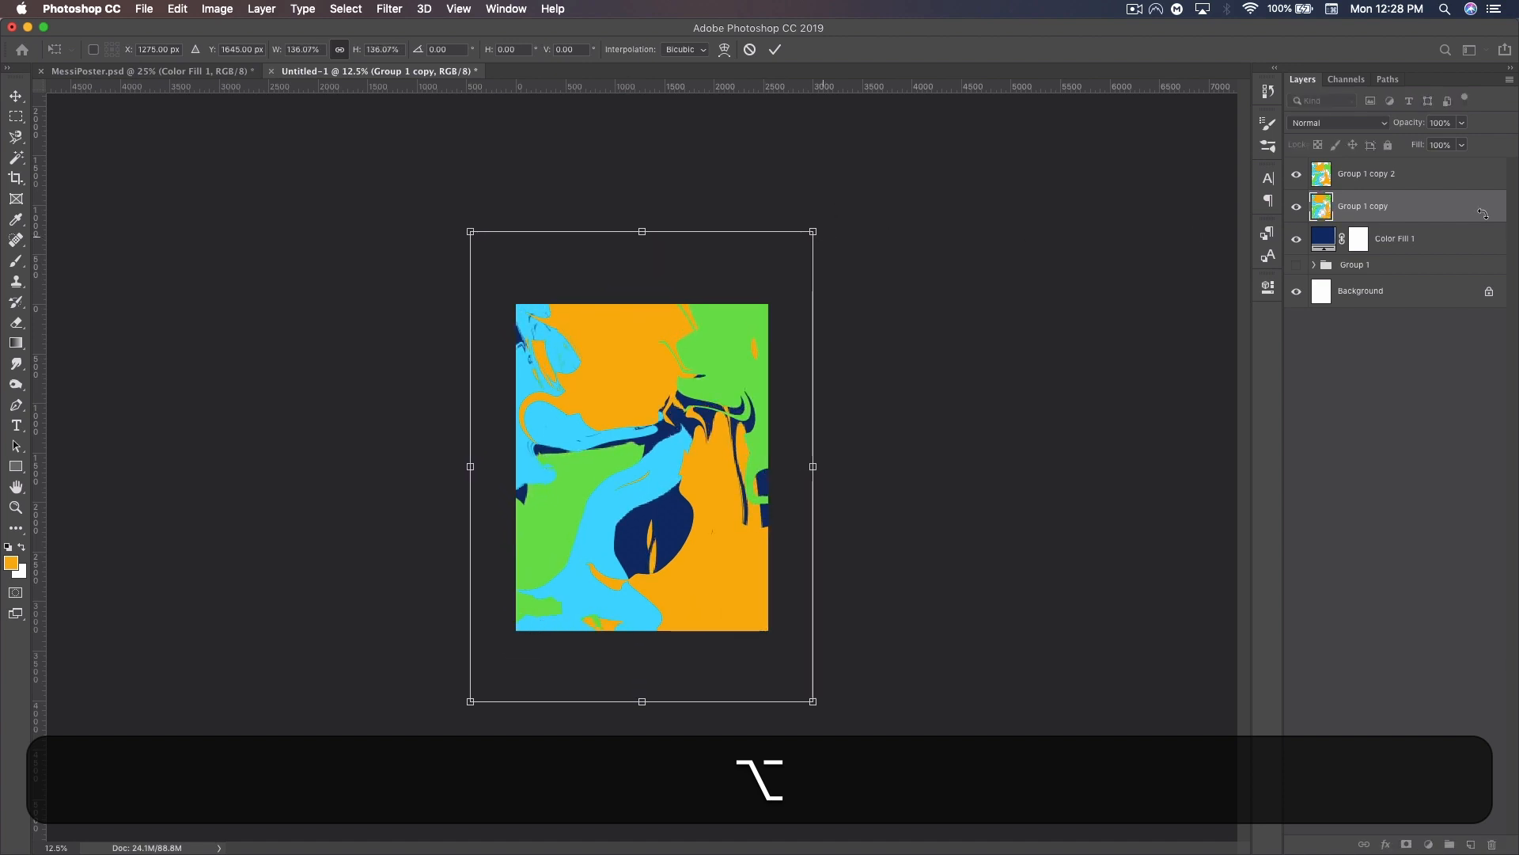
Flip the enlarged lower copy horizontally and vertically, scale it to about 147%, and apply the transform.
right_click(653, 465)
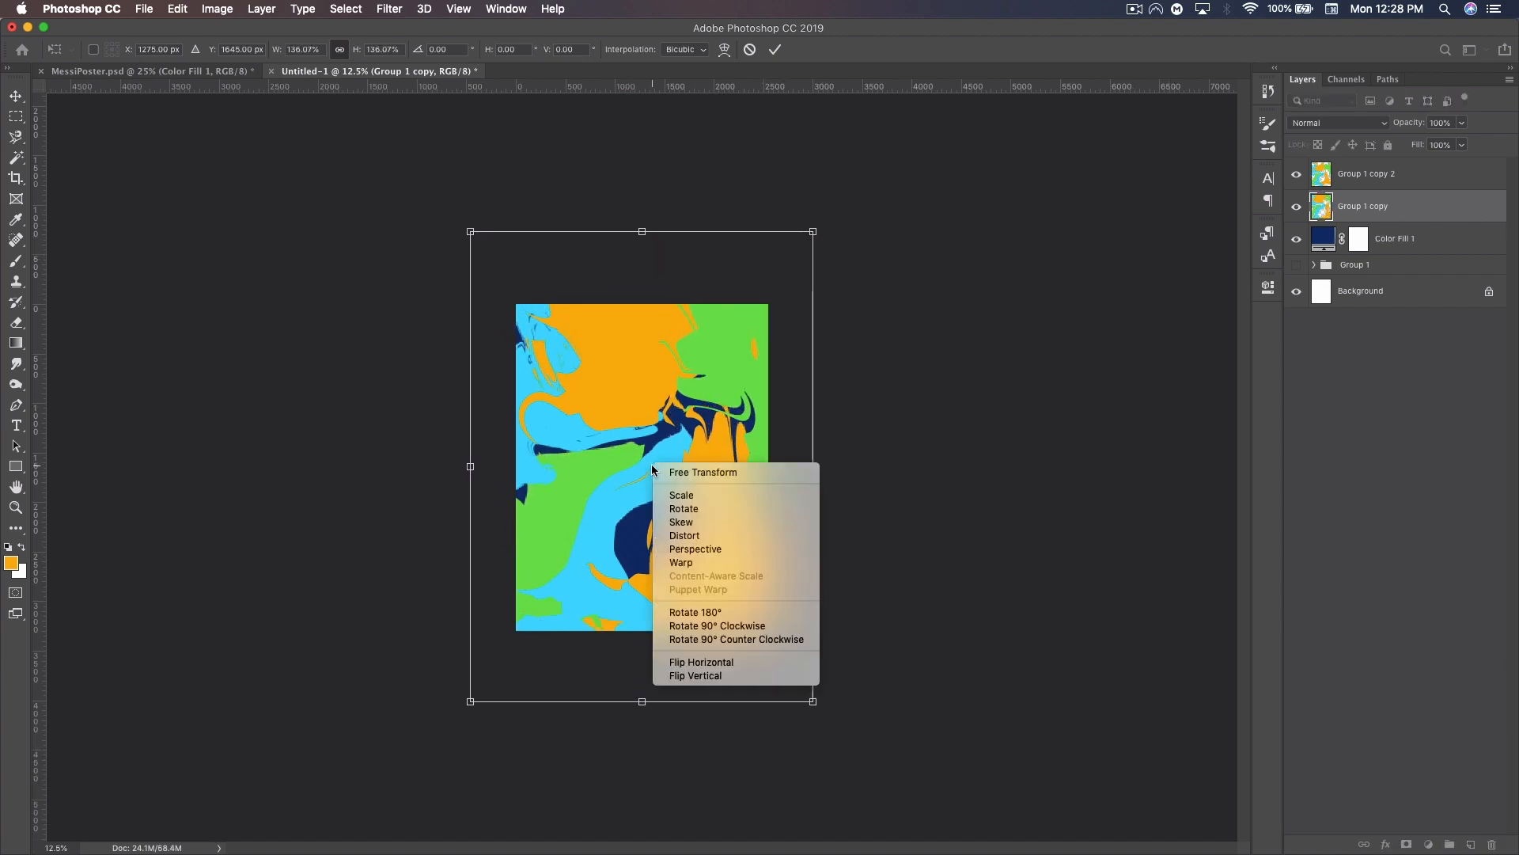
left_click(703, 661)
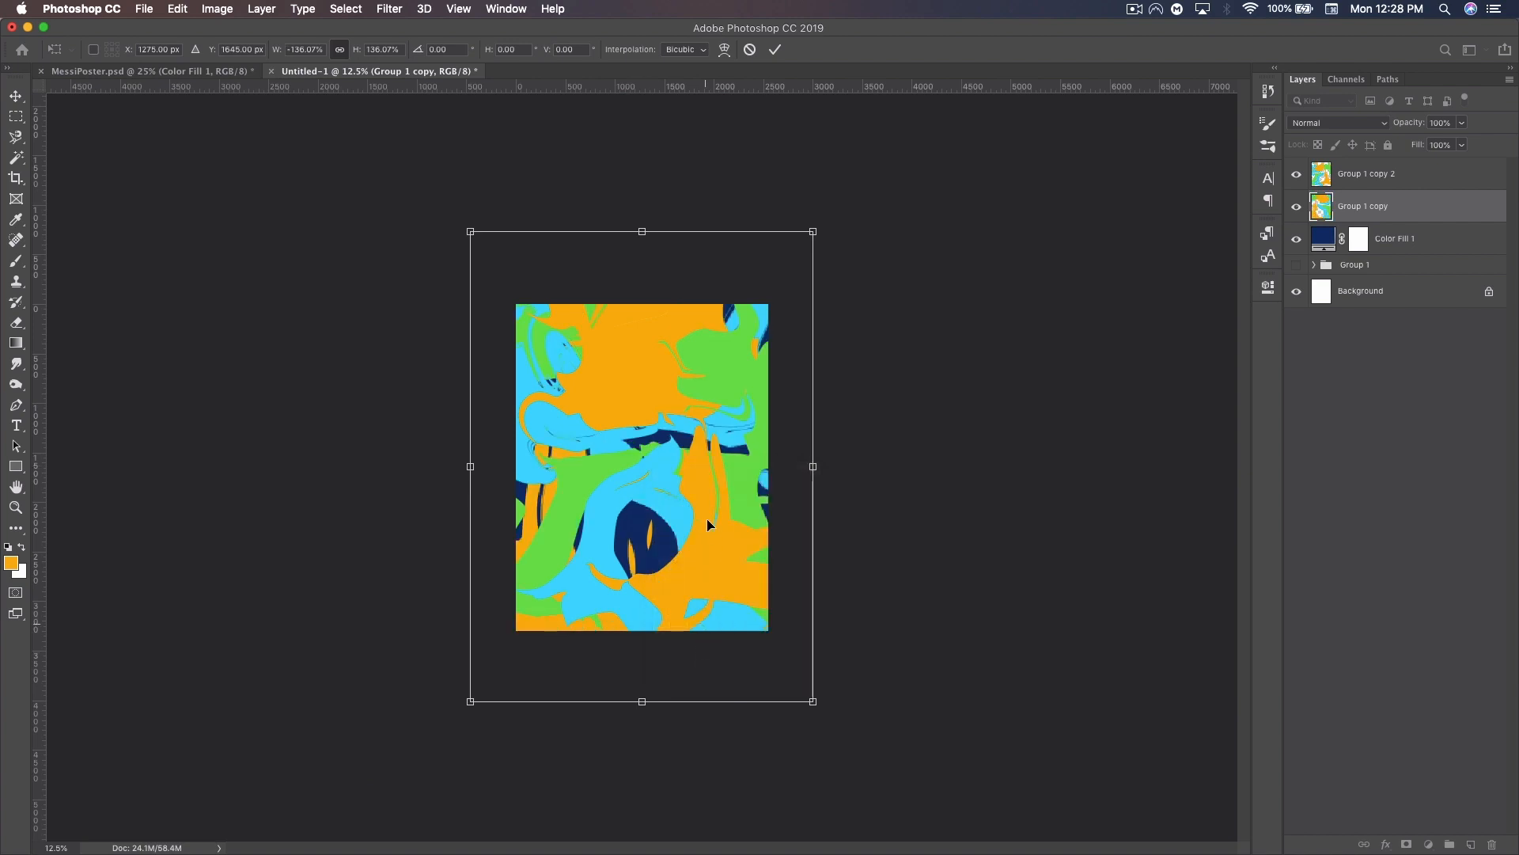
right_click(678, 468)
left_click(722, 681)
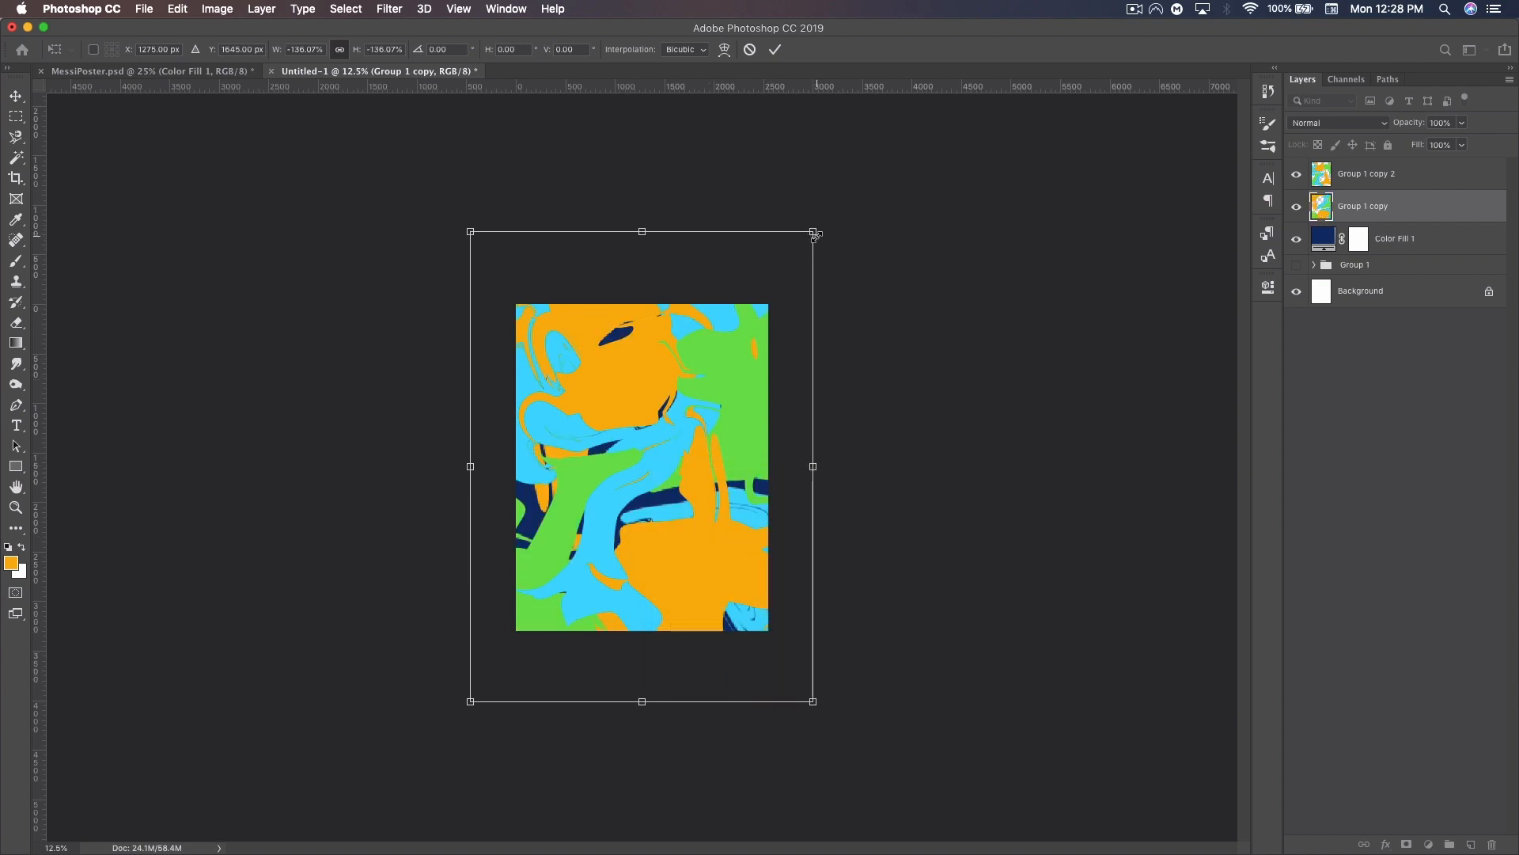
key("alt")
mouse_move(814, 231)
left_mouse_down()
mouse_move(793, 248)
mouse_move(844, 209)
mouse_move(827, 212)
left_mouse_up()
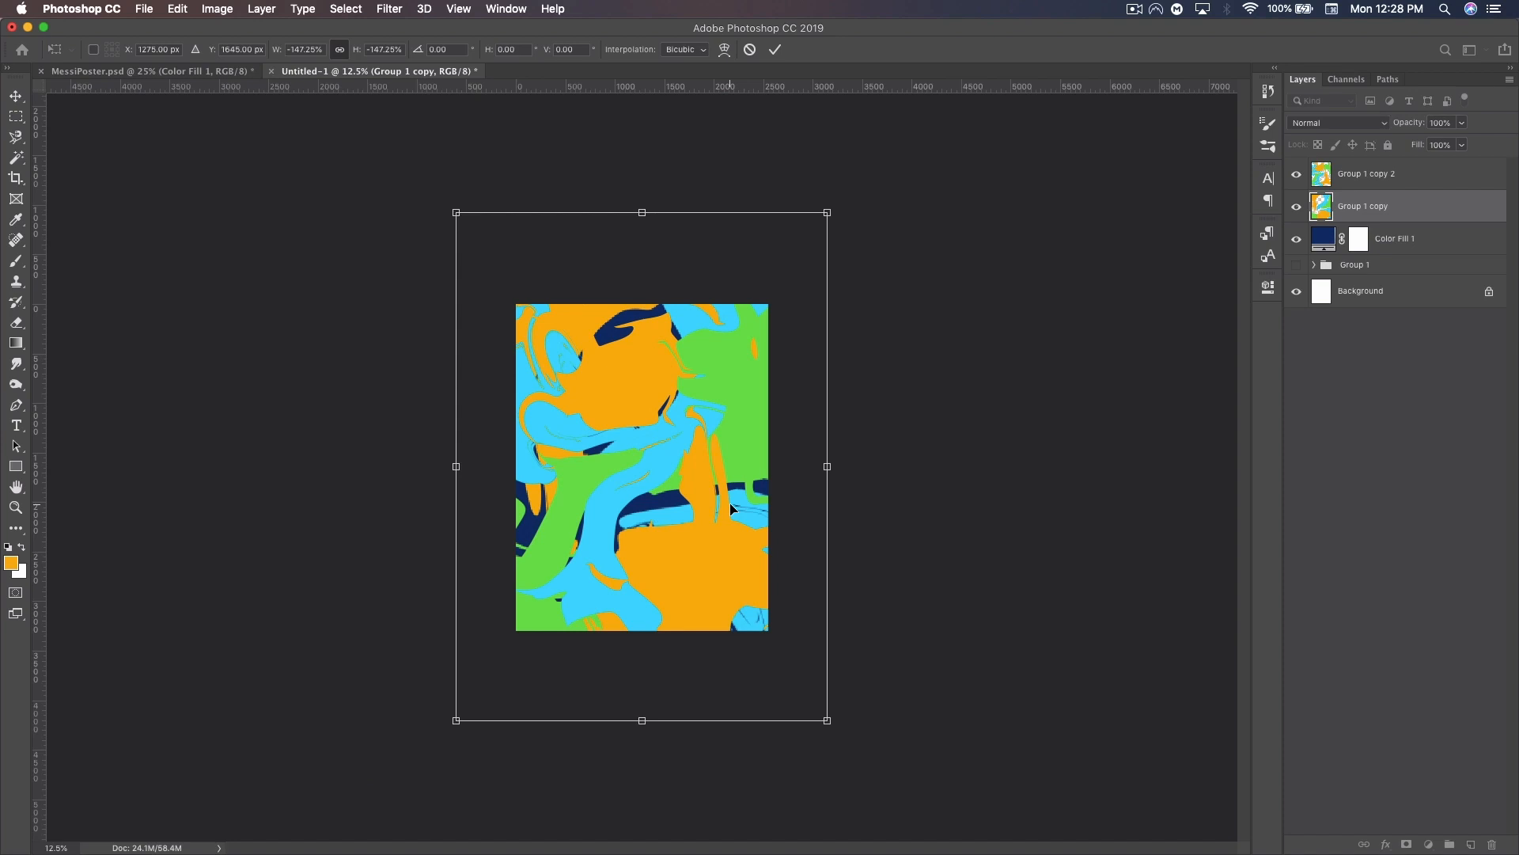
key("Return")
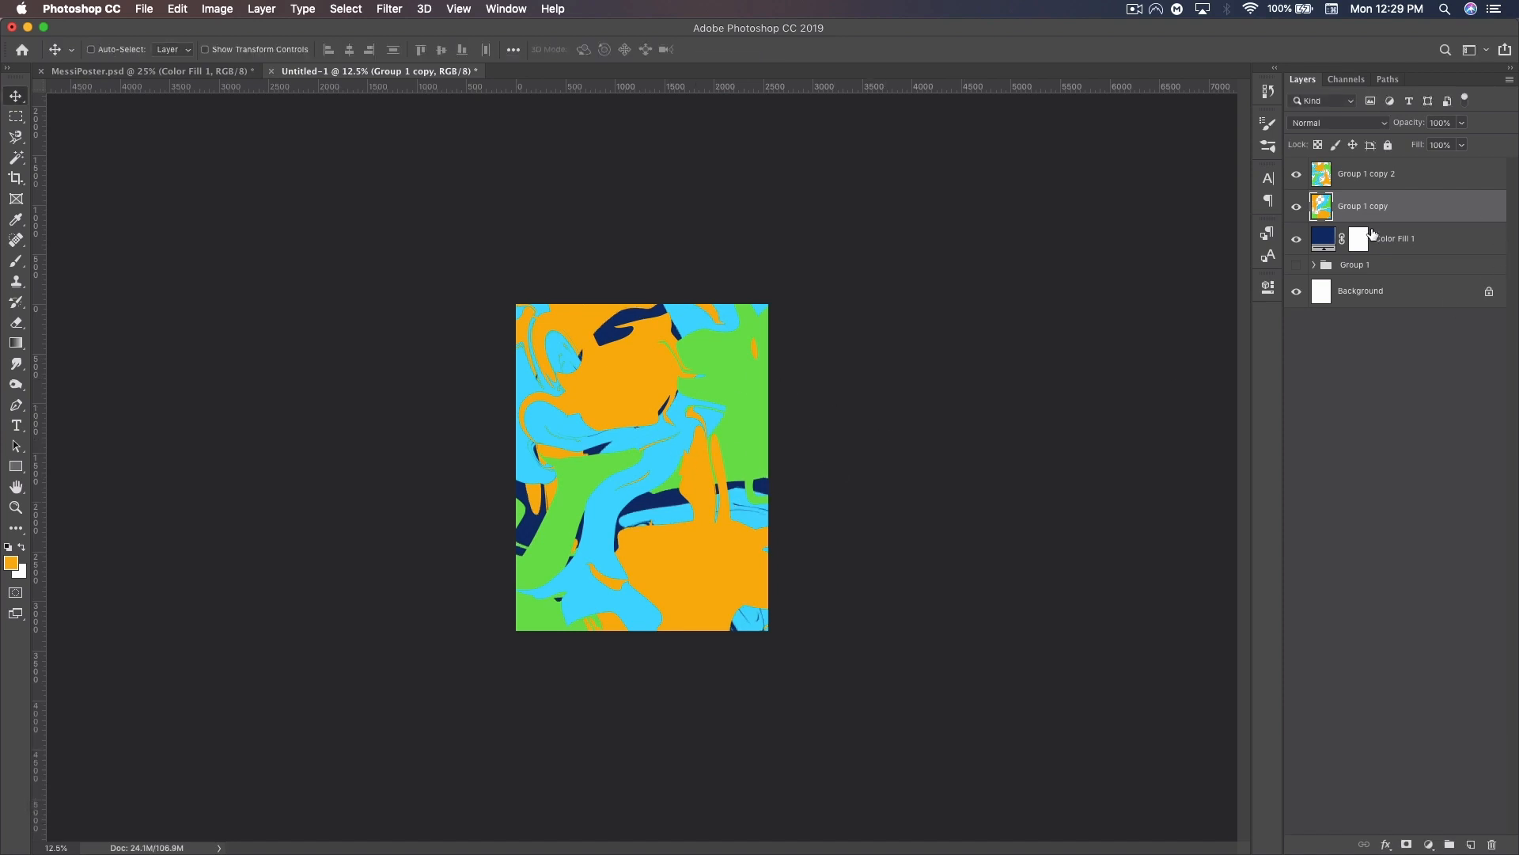
Merge the two Group 1 copy layers and rename the merged layer "color".
left_click(1366, 175, "shift")
key("super")
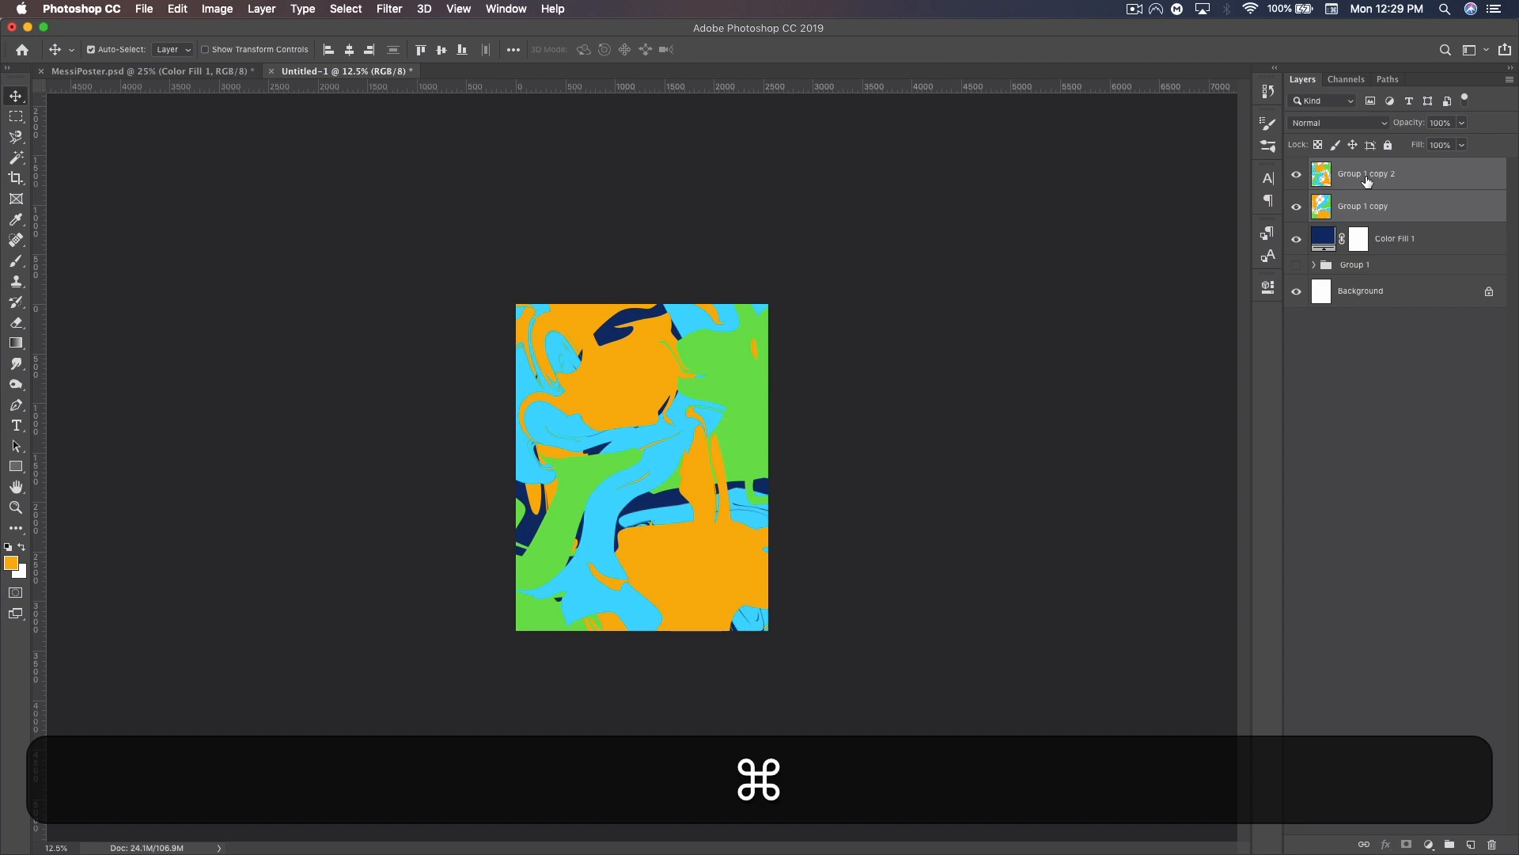
key("super+e")
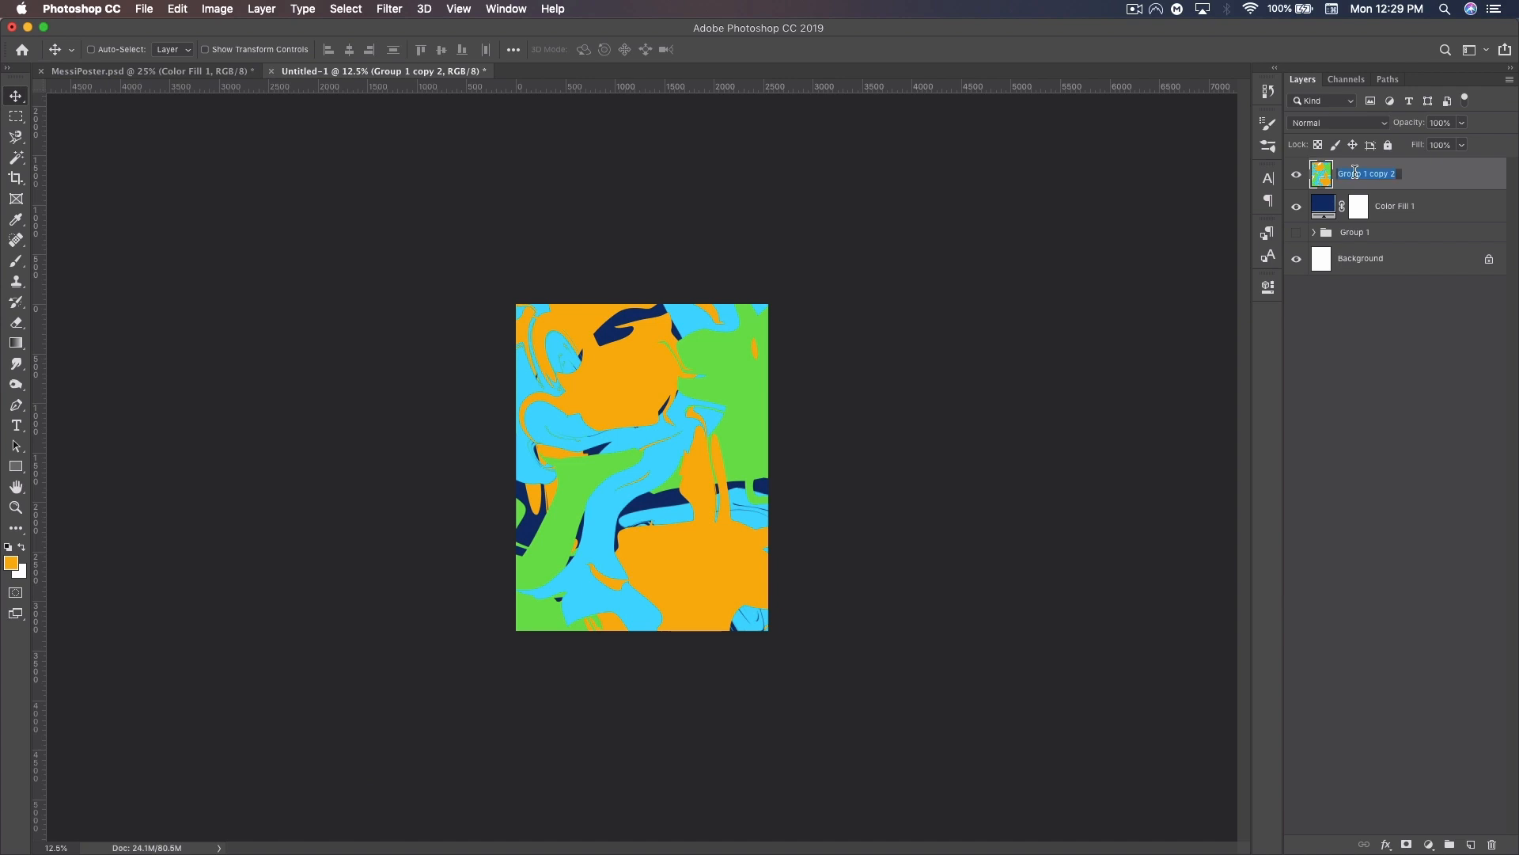
type("color")
key("Return")
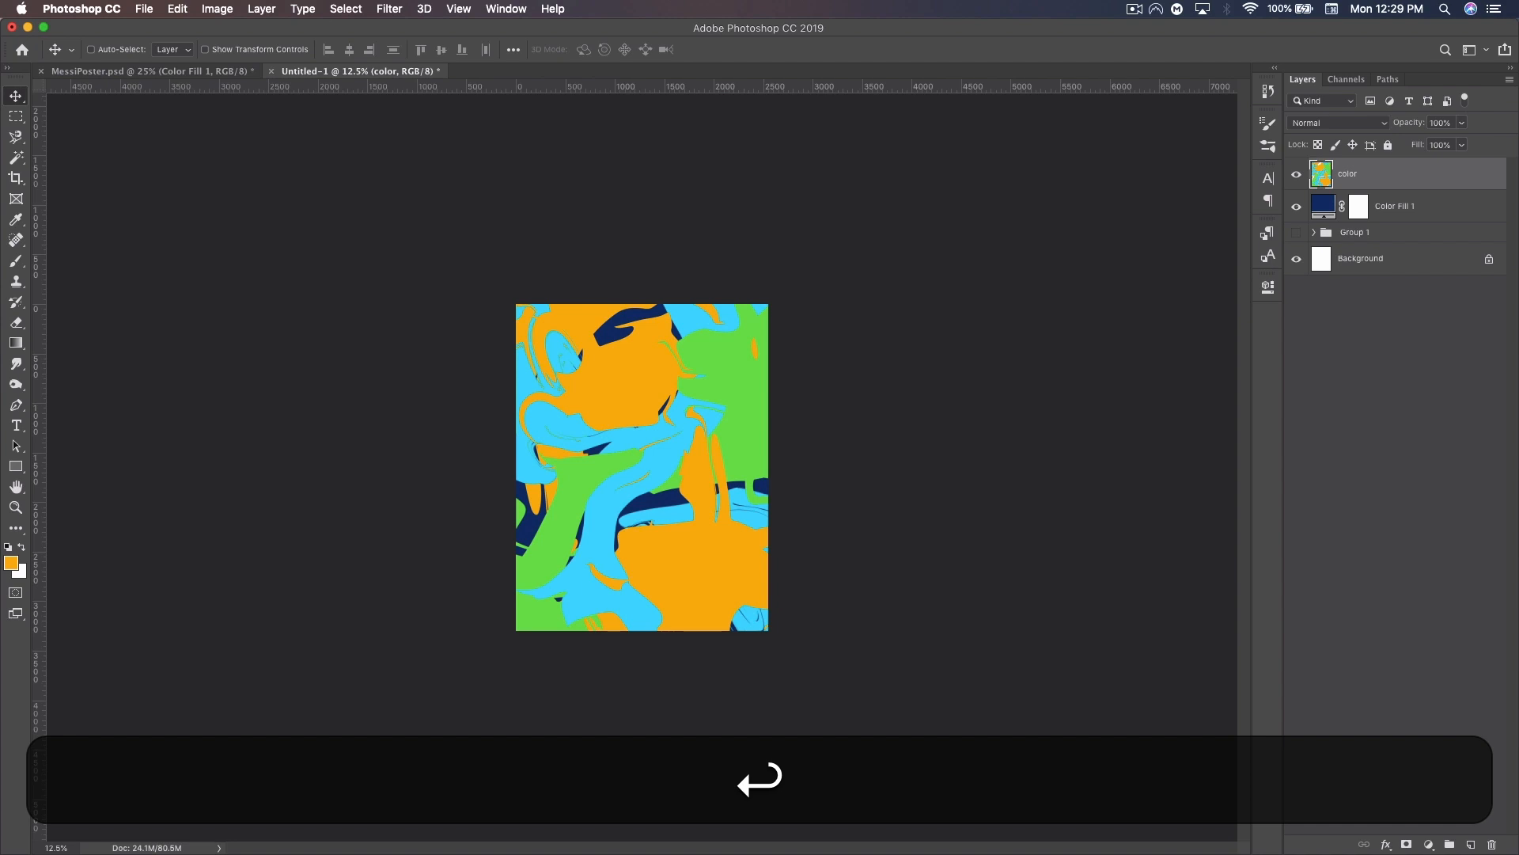
Add a black drop shadow to the color layer and increase its distance.
double_click(1391, 181)
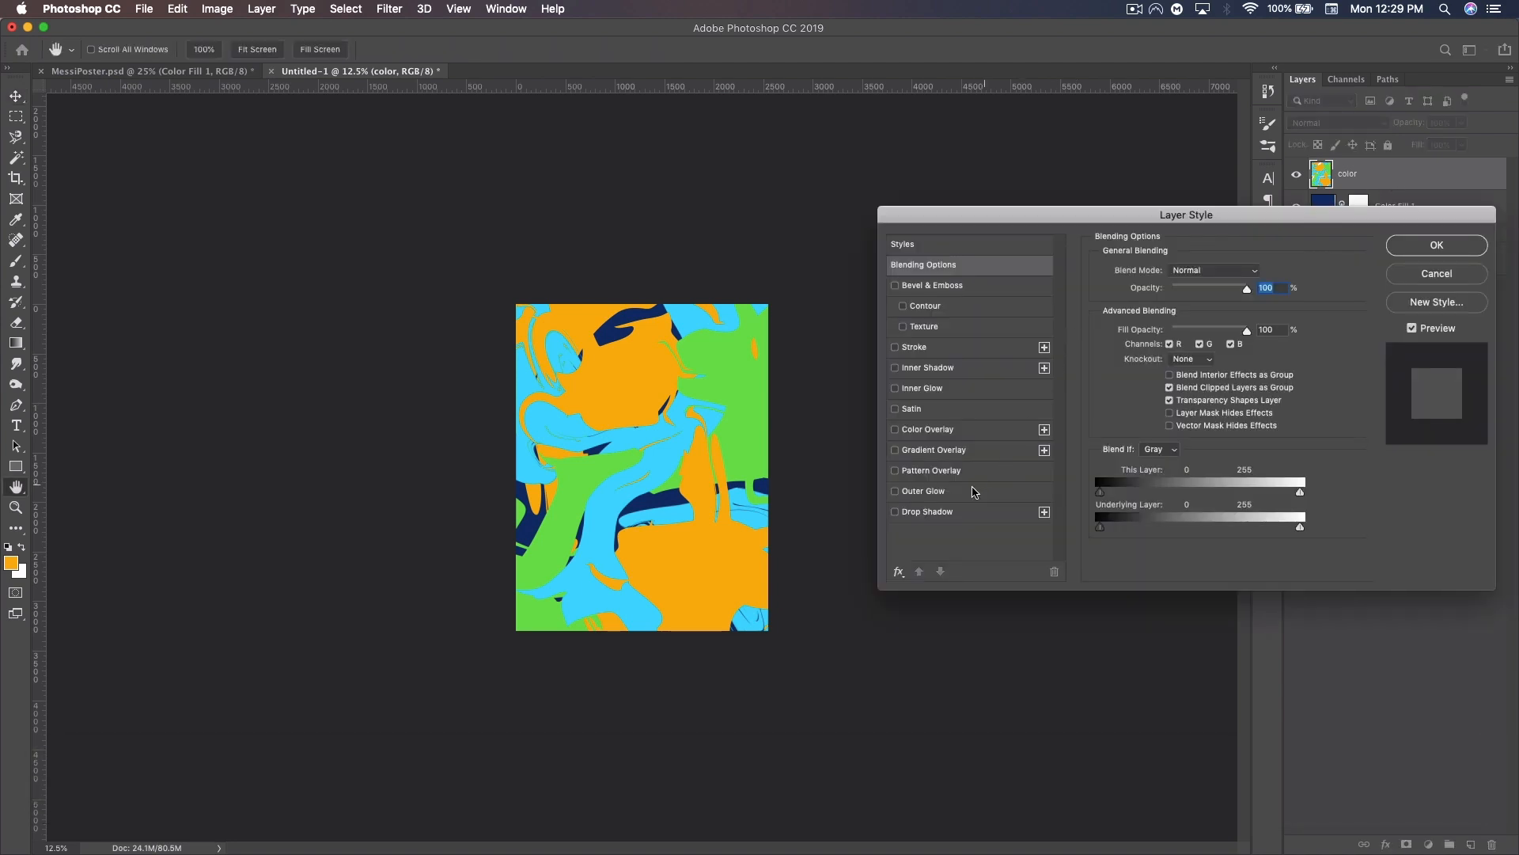
left_click(942, 512)
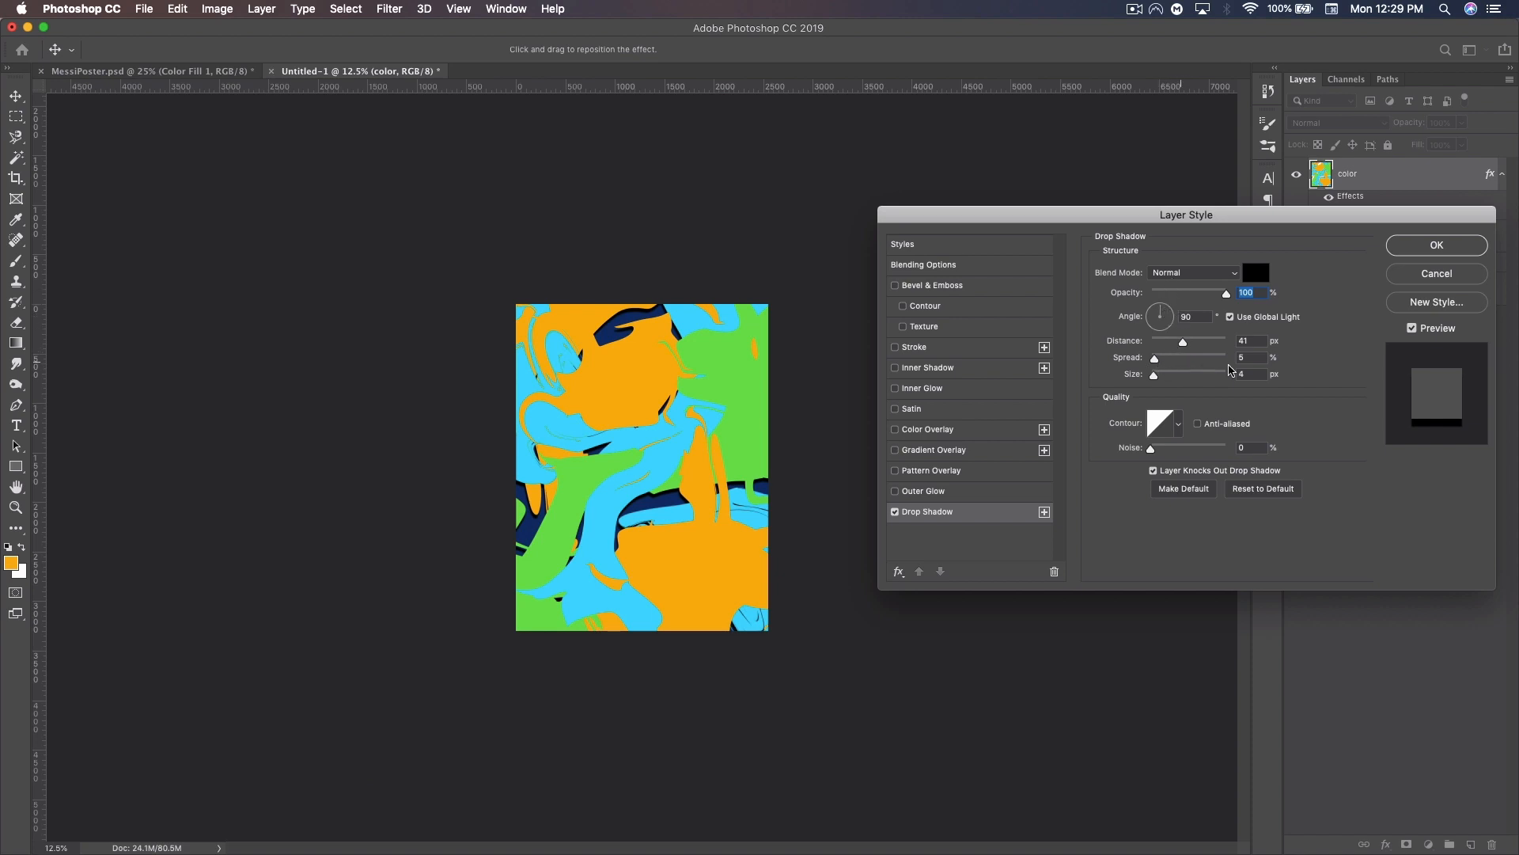
left_click_drag(1185, 345, 1202, 345)
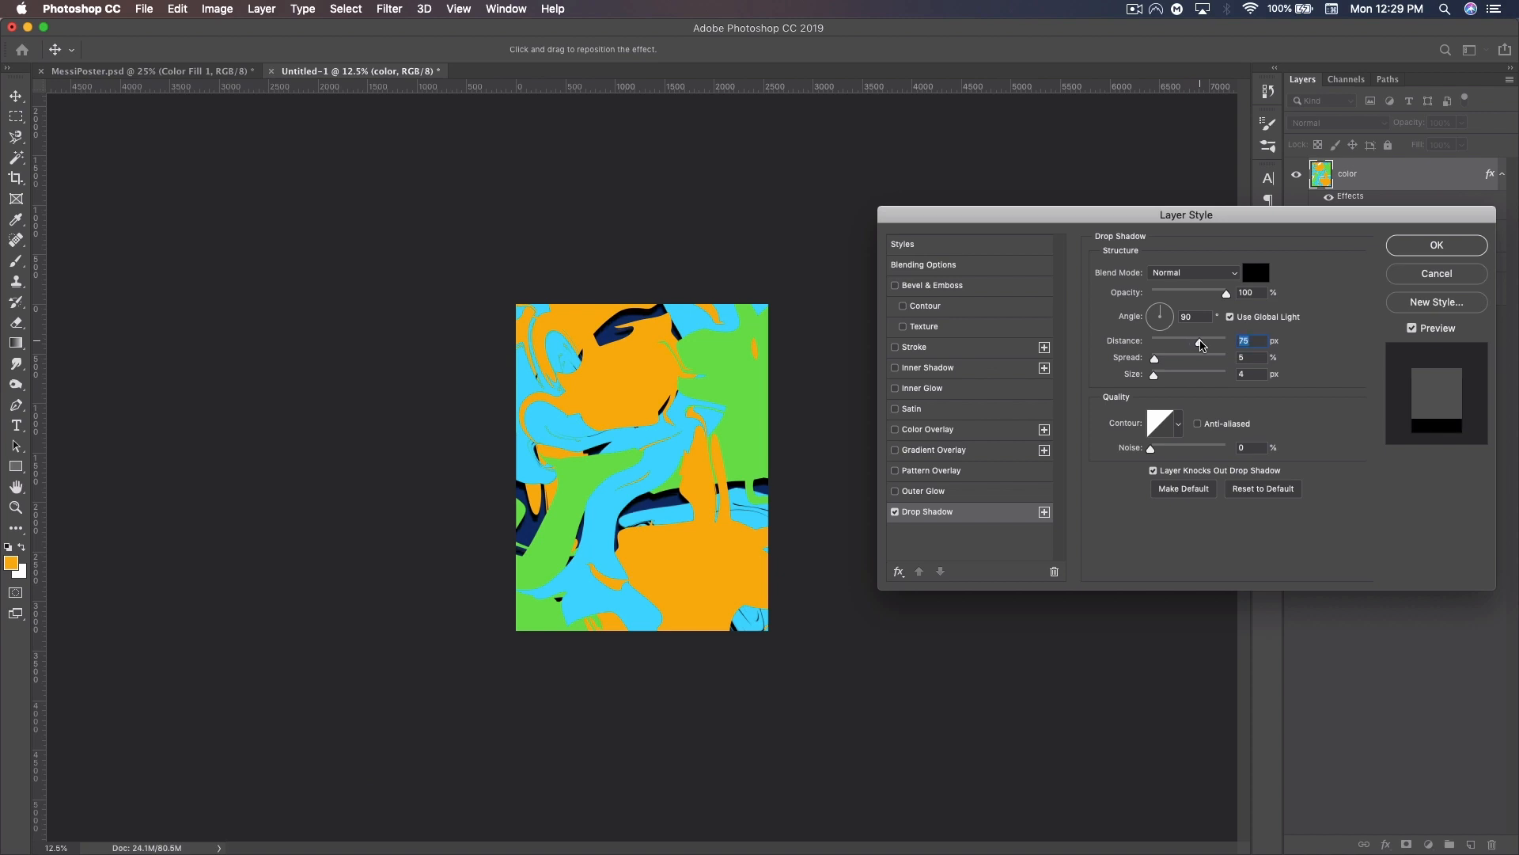
left_click_drag(1202, 345, 1208, 343)
left_click(1436, 244)
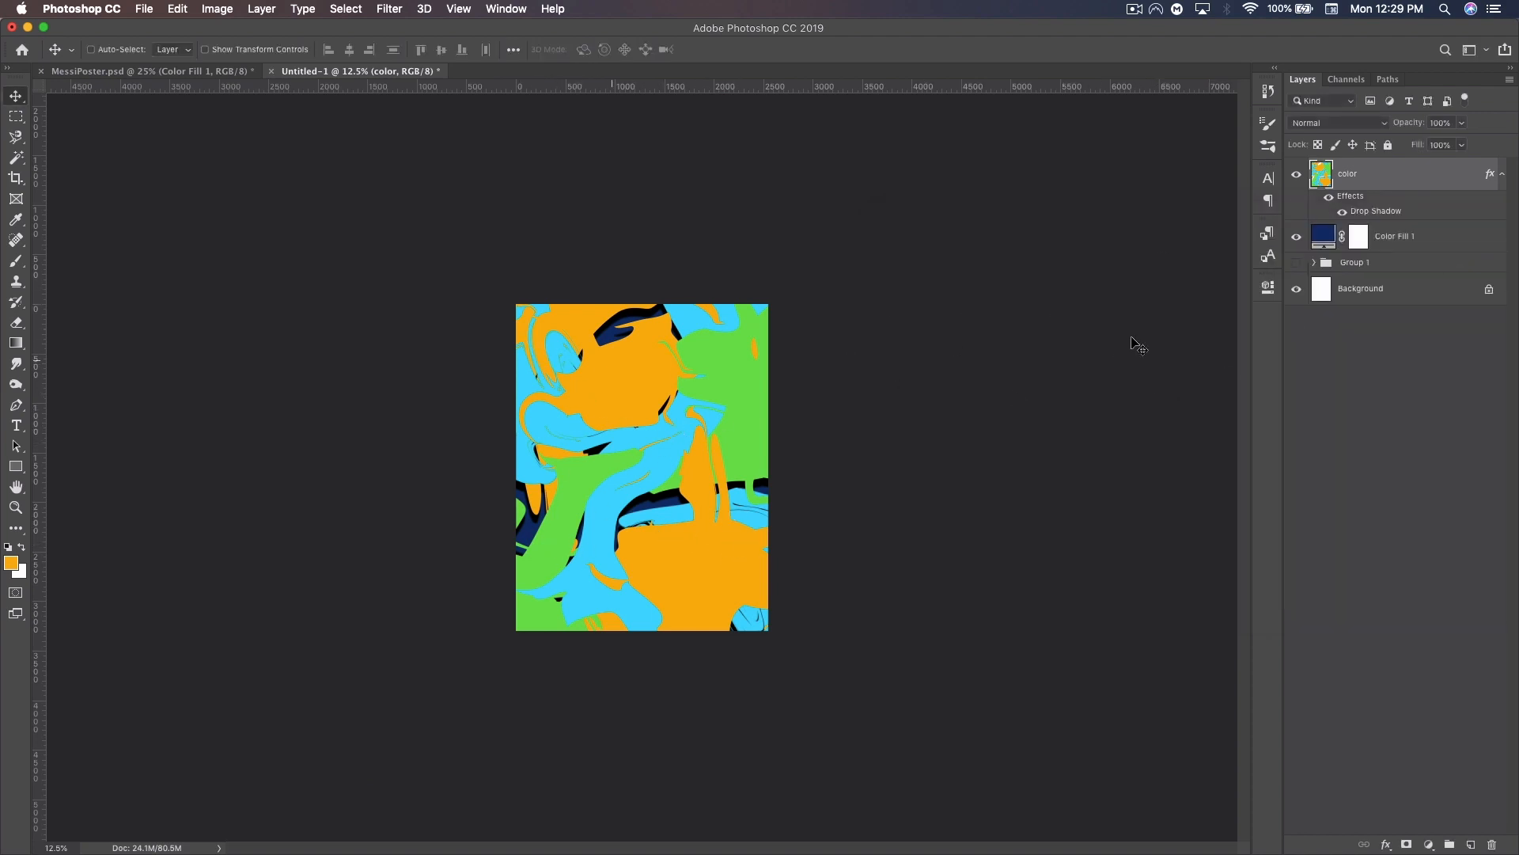
Add a layer mask to the color layer and stamp a black 1600 px splash on it at the canvas's left edge.
left_click(1407, 846)
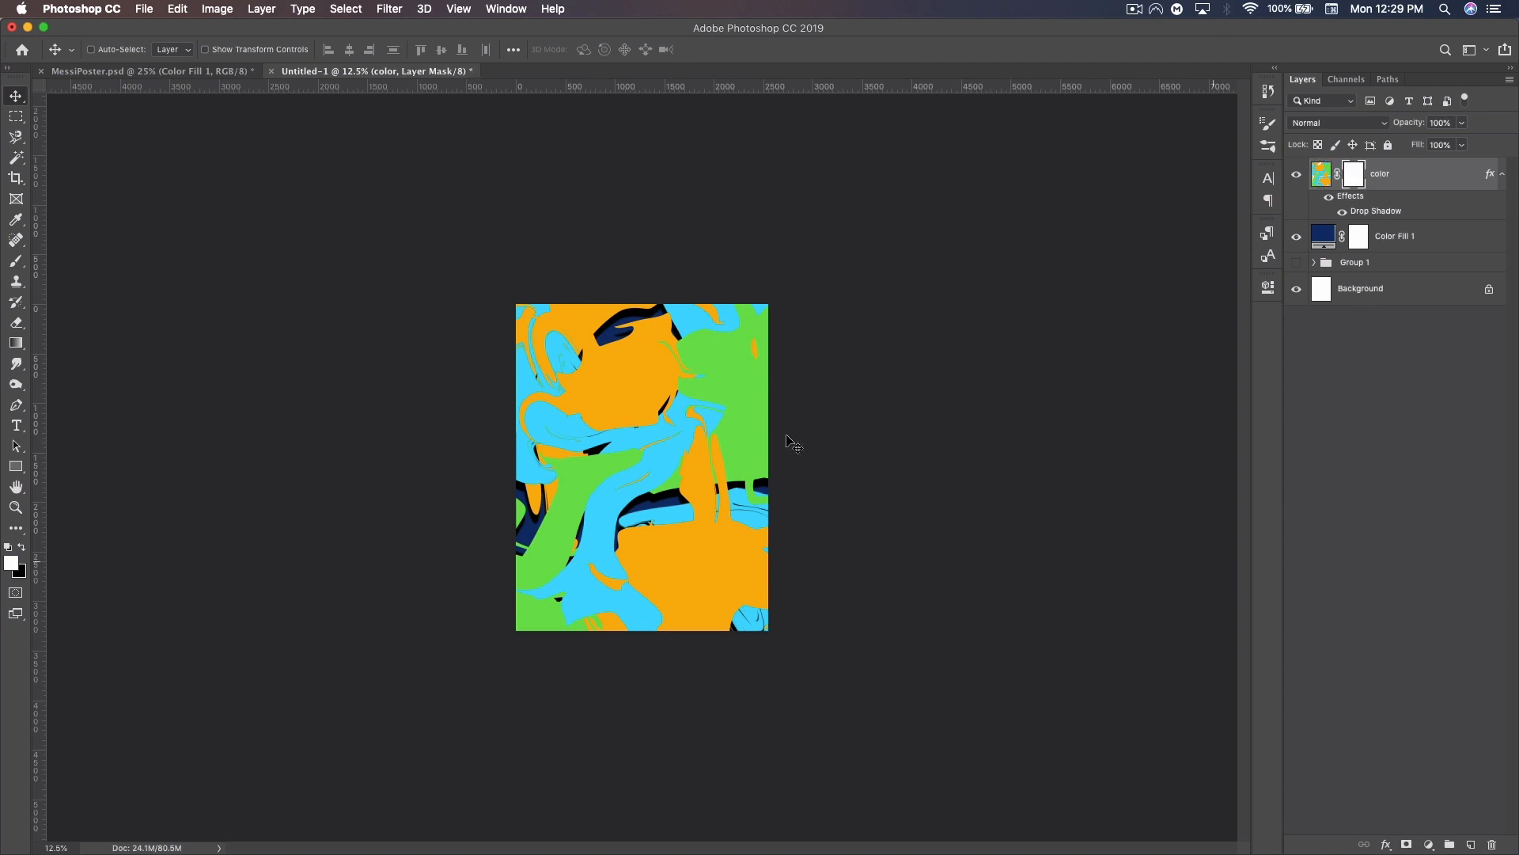
left_click(22, 547)
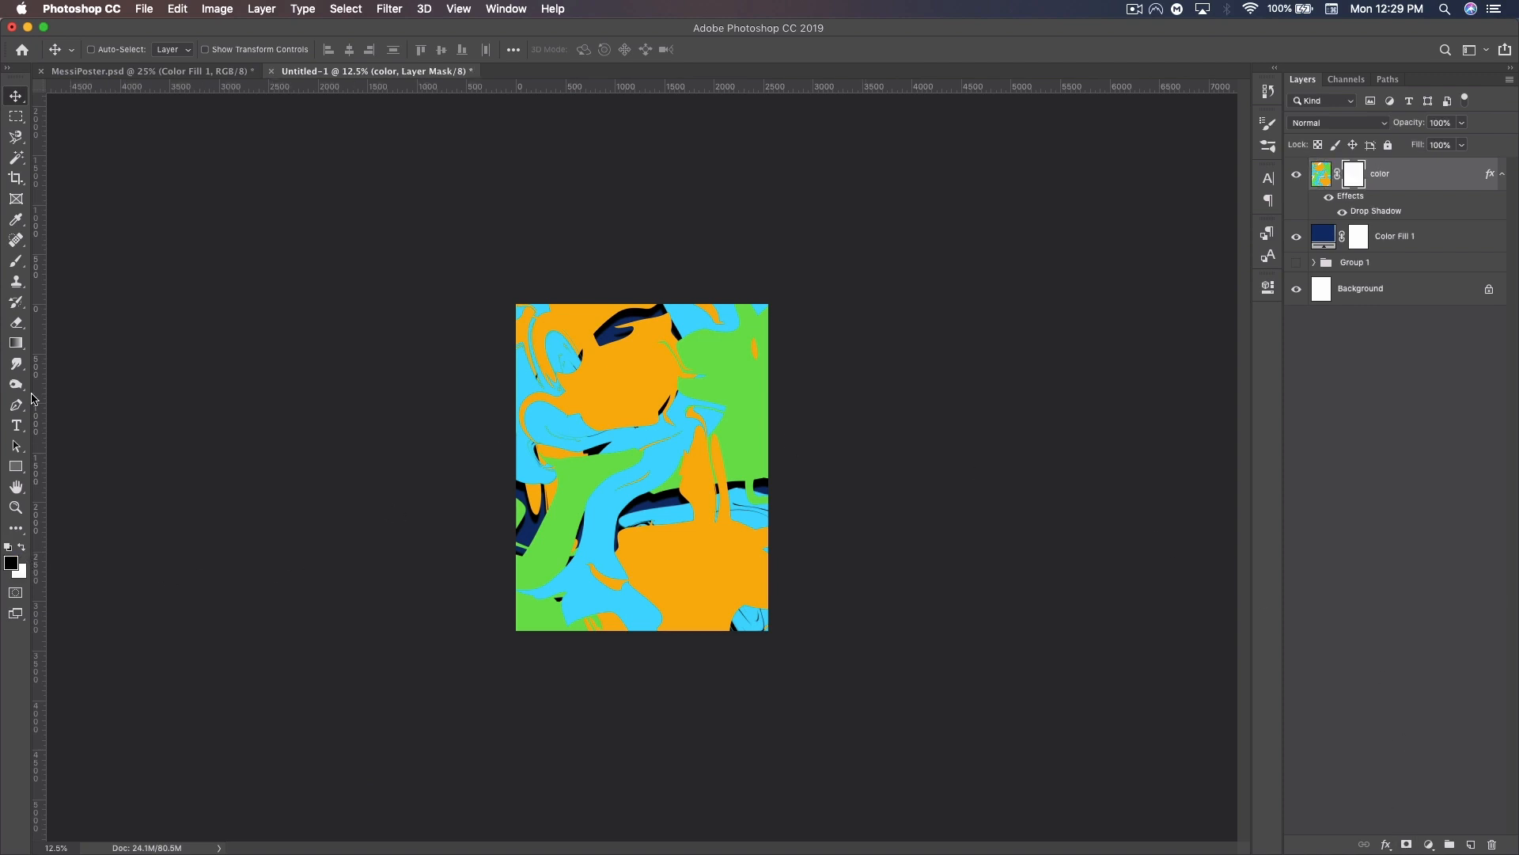
left_click(16, 263)
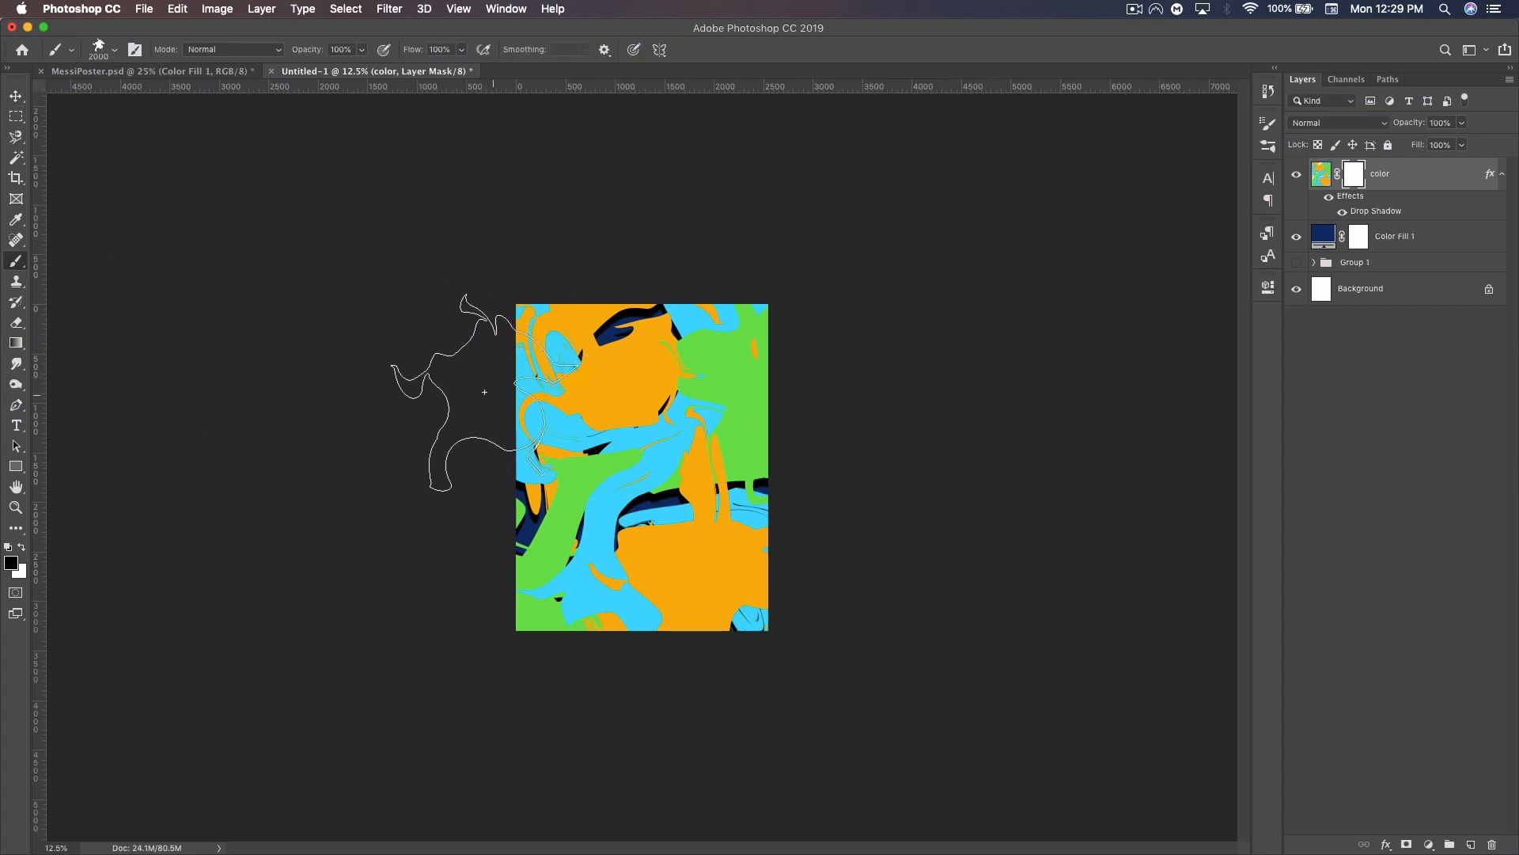
key("bracketleft")
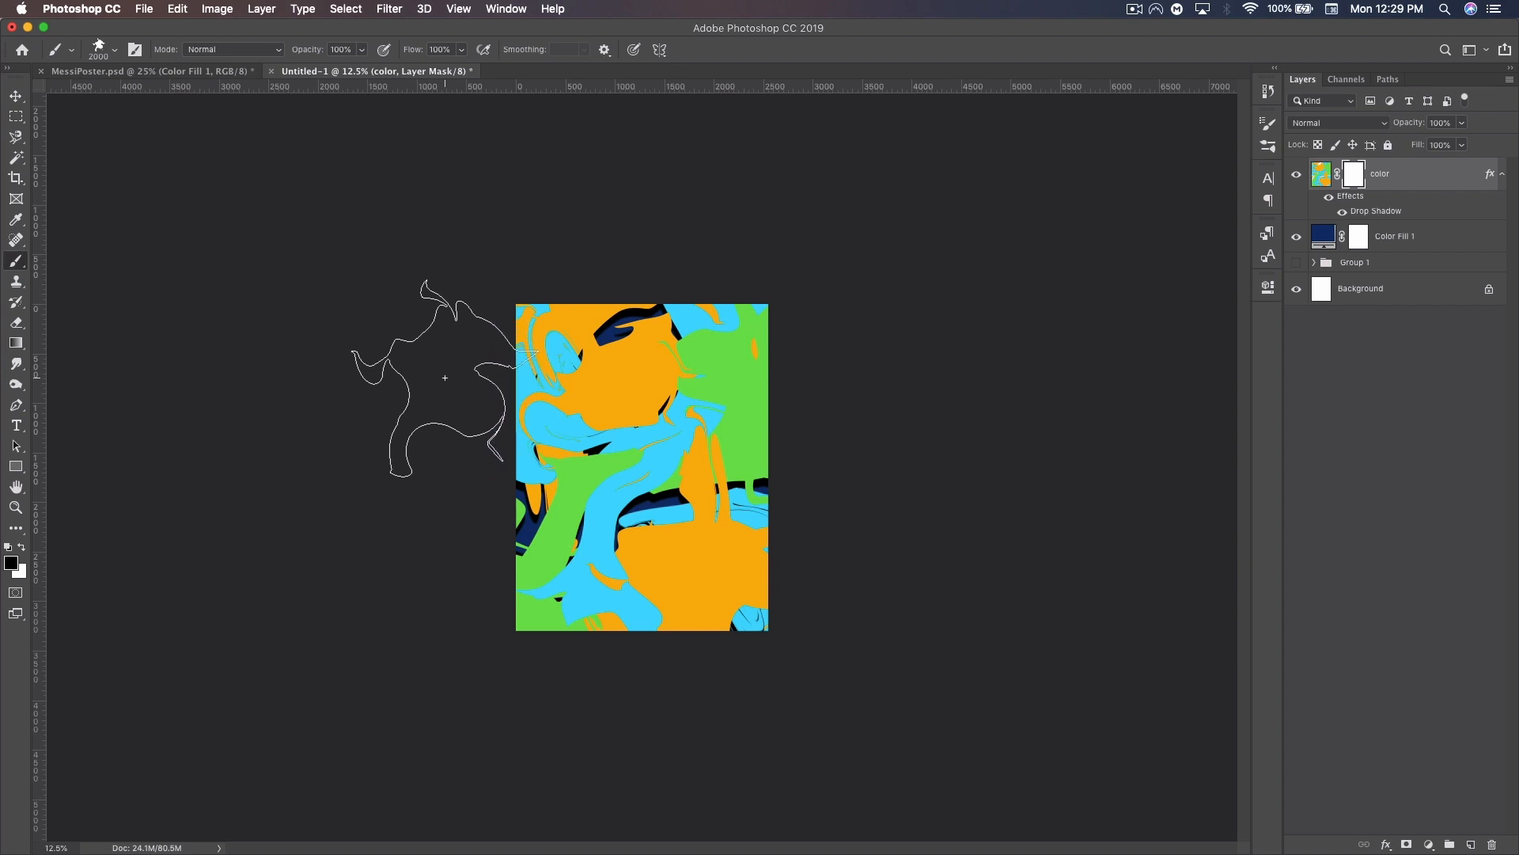
key("bracketleft")
key("bracketleft")
key("bracketleft")
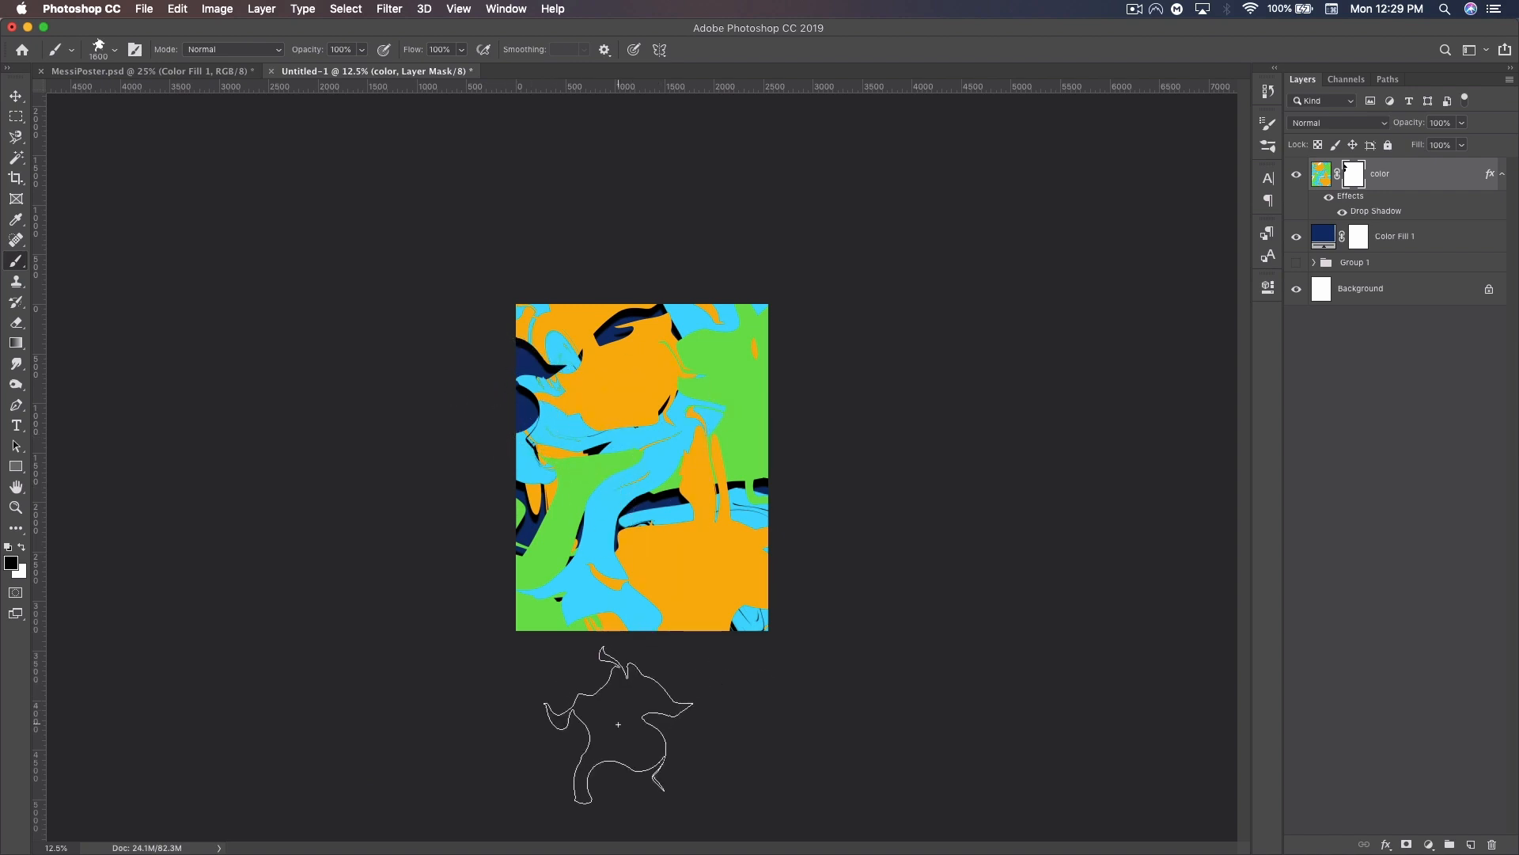
Reduce the splash brush to about 1000 px and mask out patches along the canvas's bottom, lower-left and right edges.
key("bracketleft")
key("bracketleft")
key("bracketleft")
key("bracketleft")
key("bracketleft")
key("bracketleft")
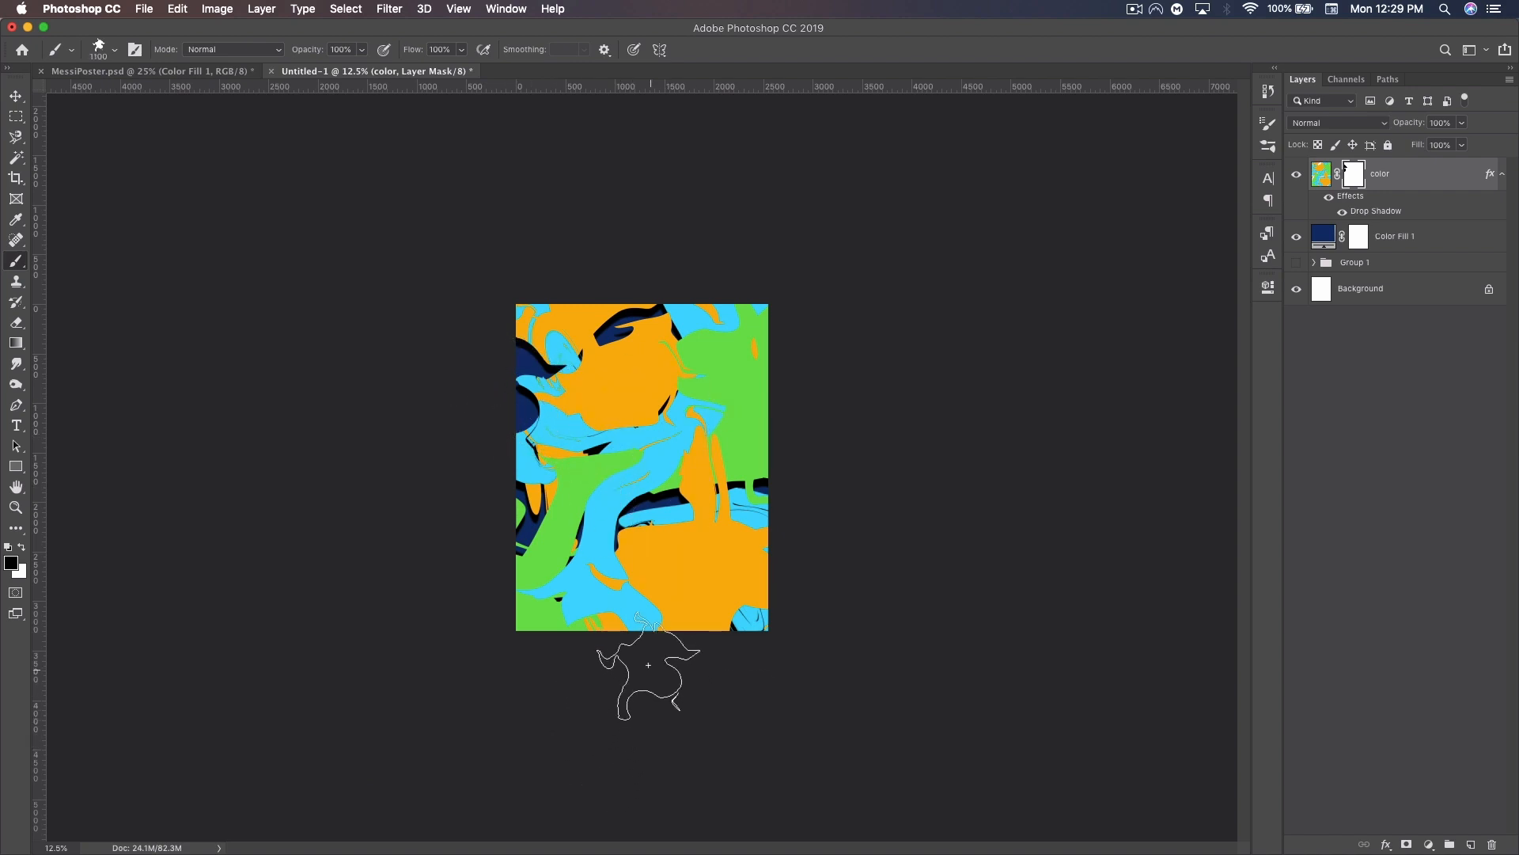
left_click(629, 645)
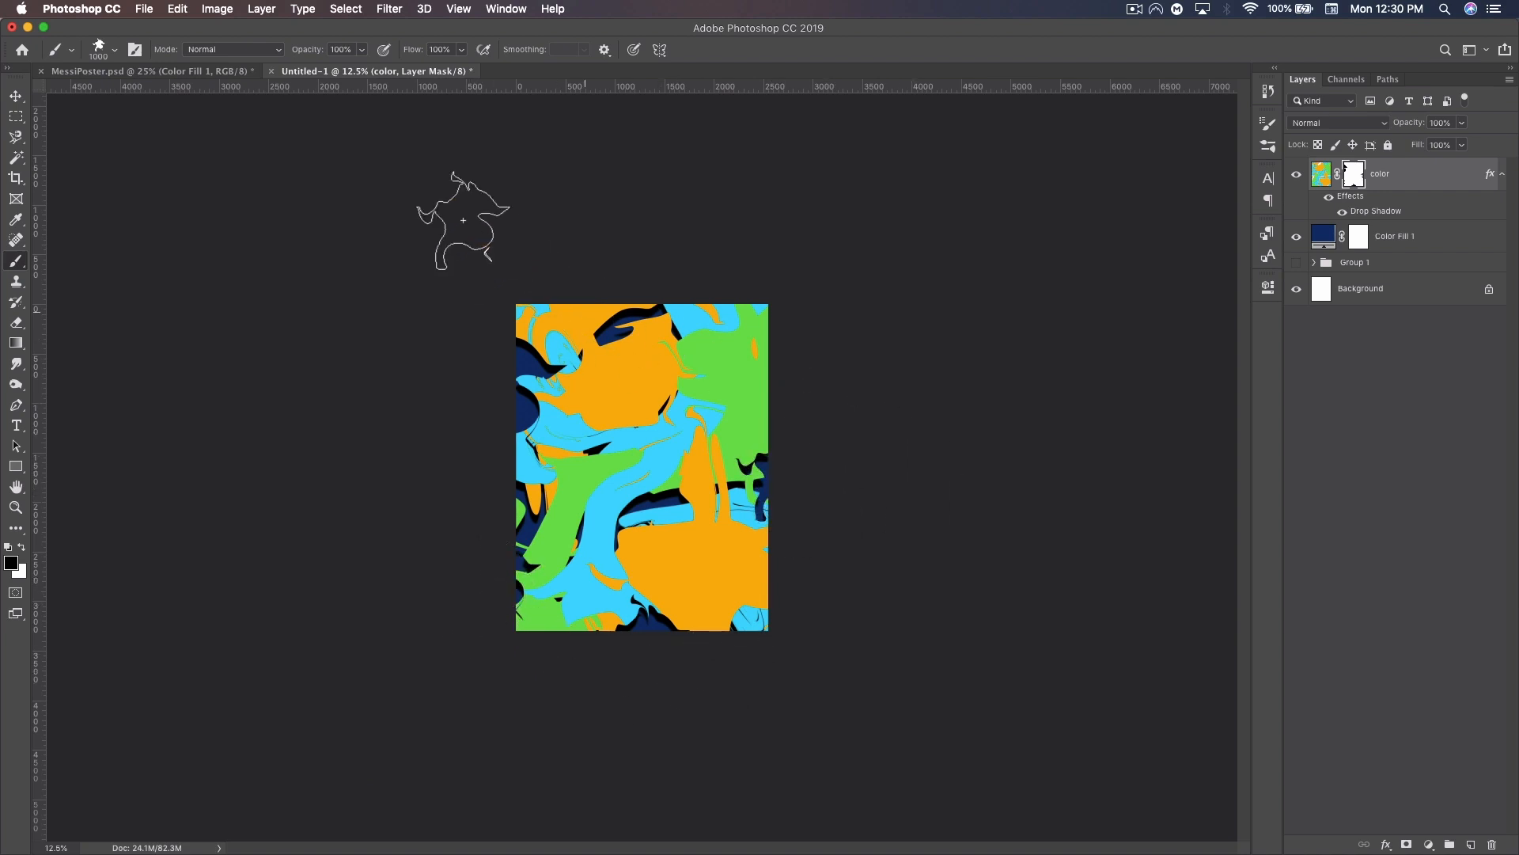
Switch to the curled 927 px splash brush from Qehzy Brush Pack 2 and enlarge it to 1300 px.
left_click(115, 51)
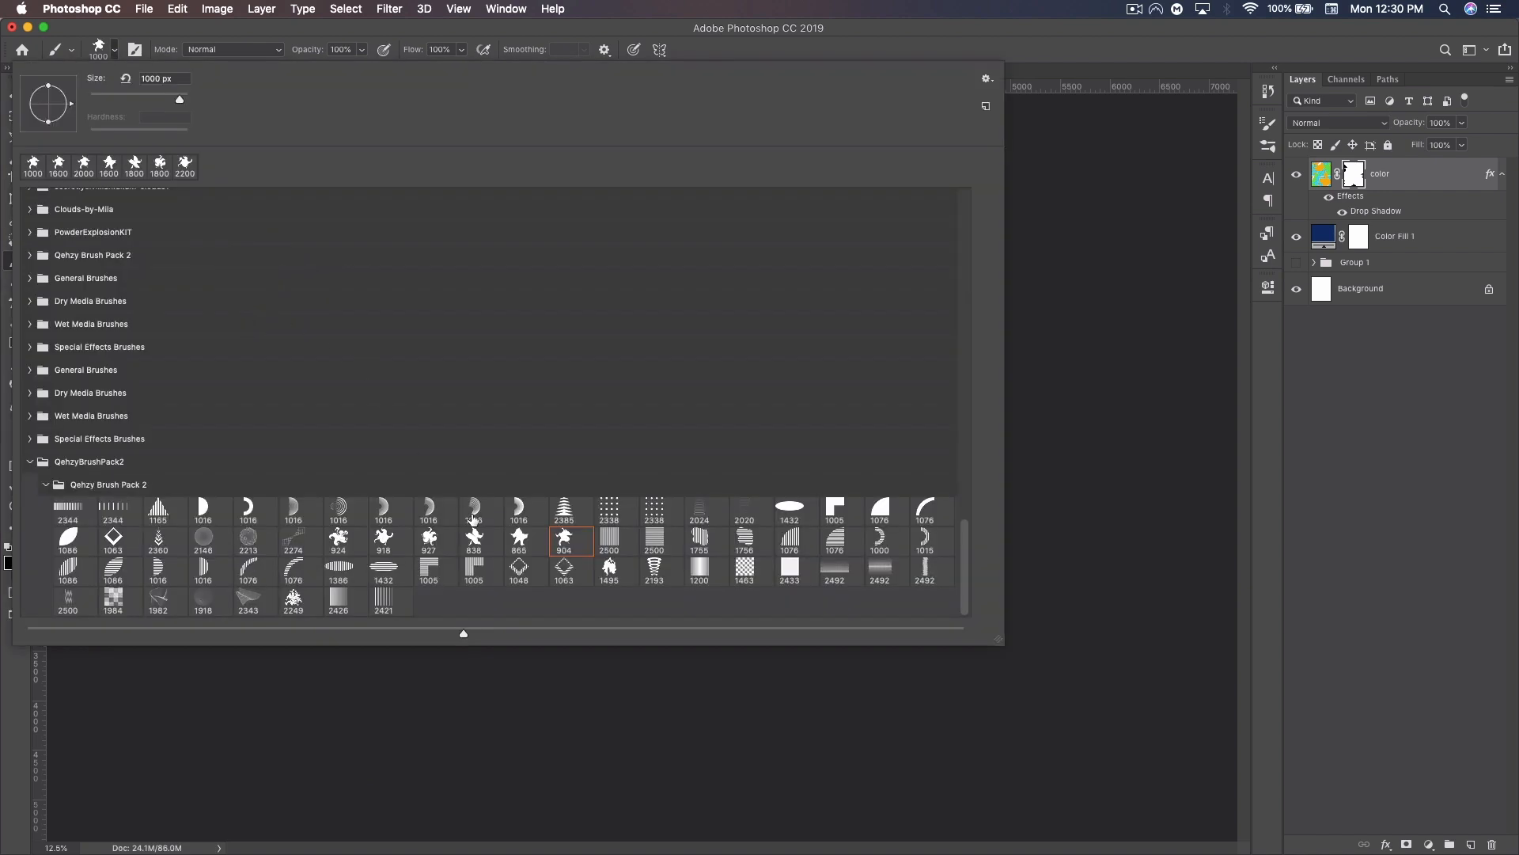
left_click(436, 541)
left_click(1015, 127)
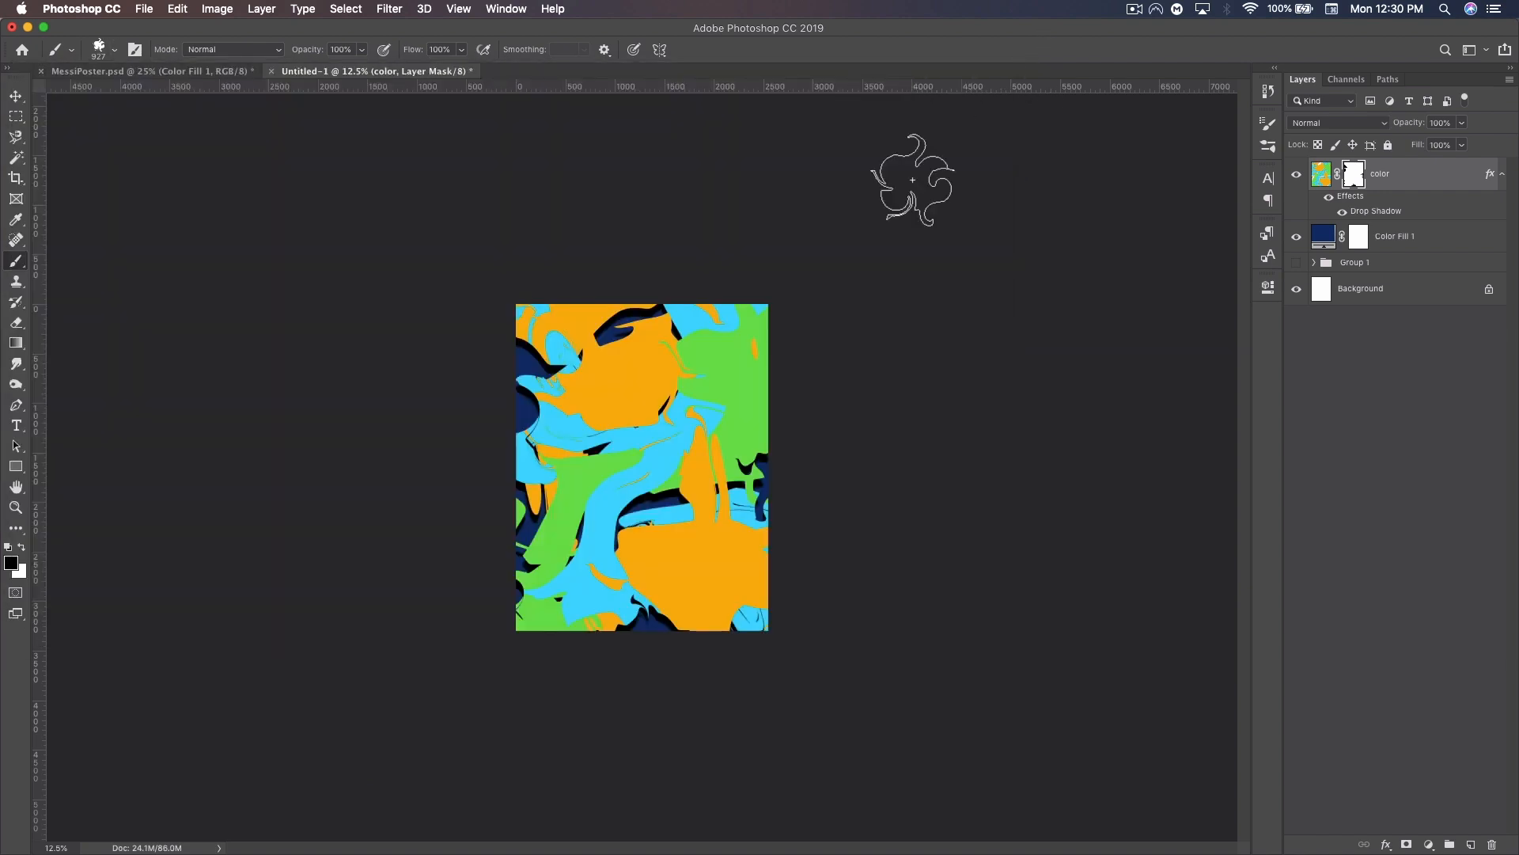
key("bracketright")
key("bracketright")
key("bracketright")
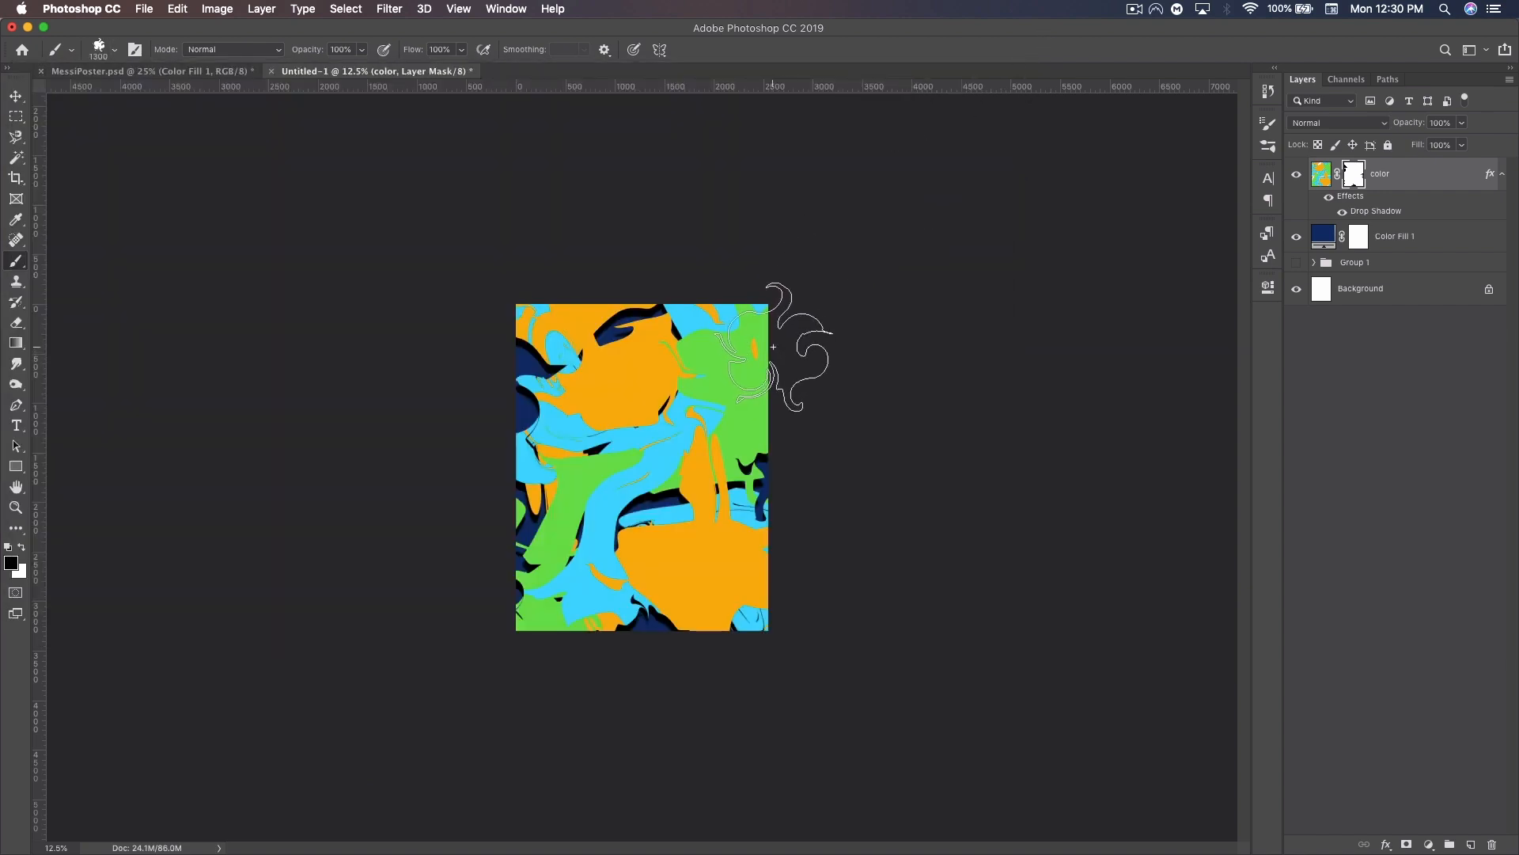
left_click(785, 348)
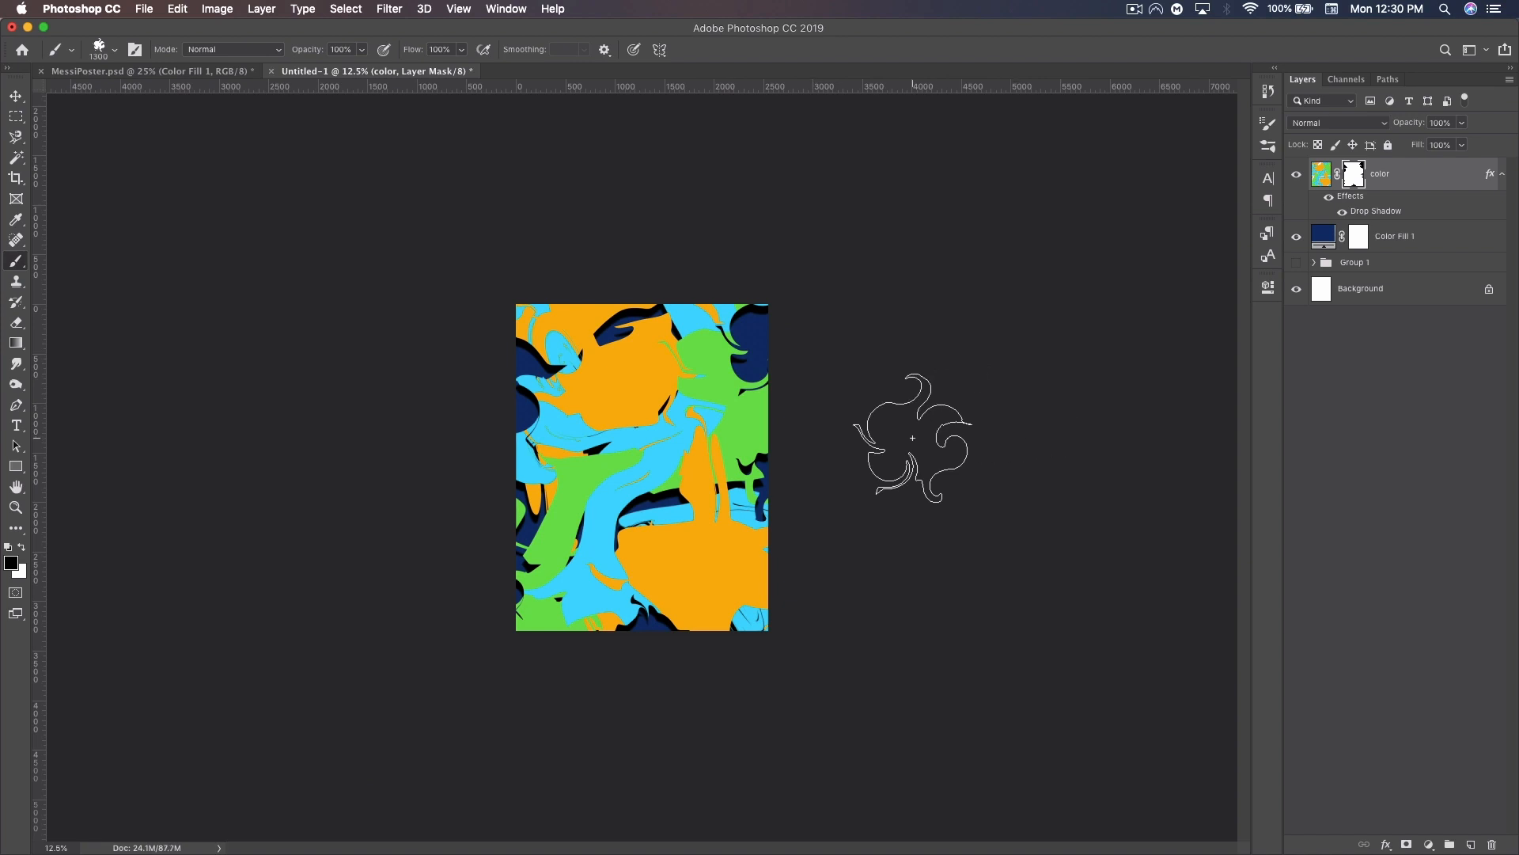
key("super+z")
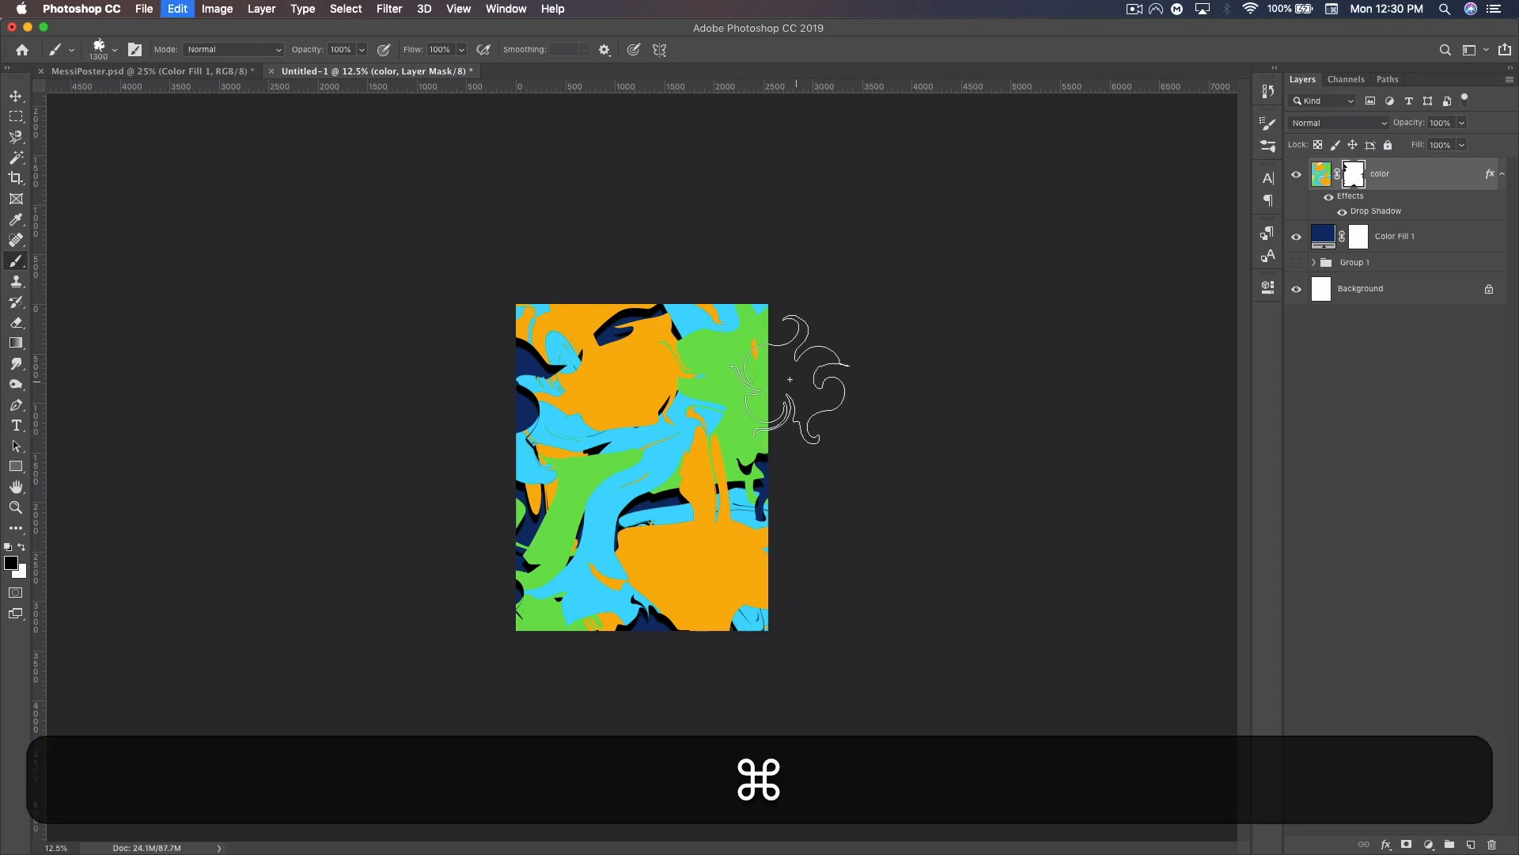
left_click(754, 269)
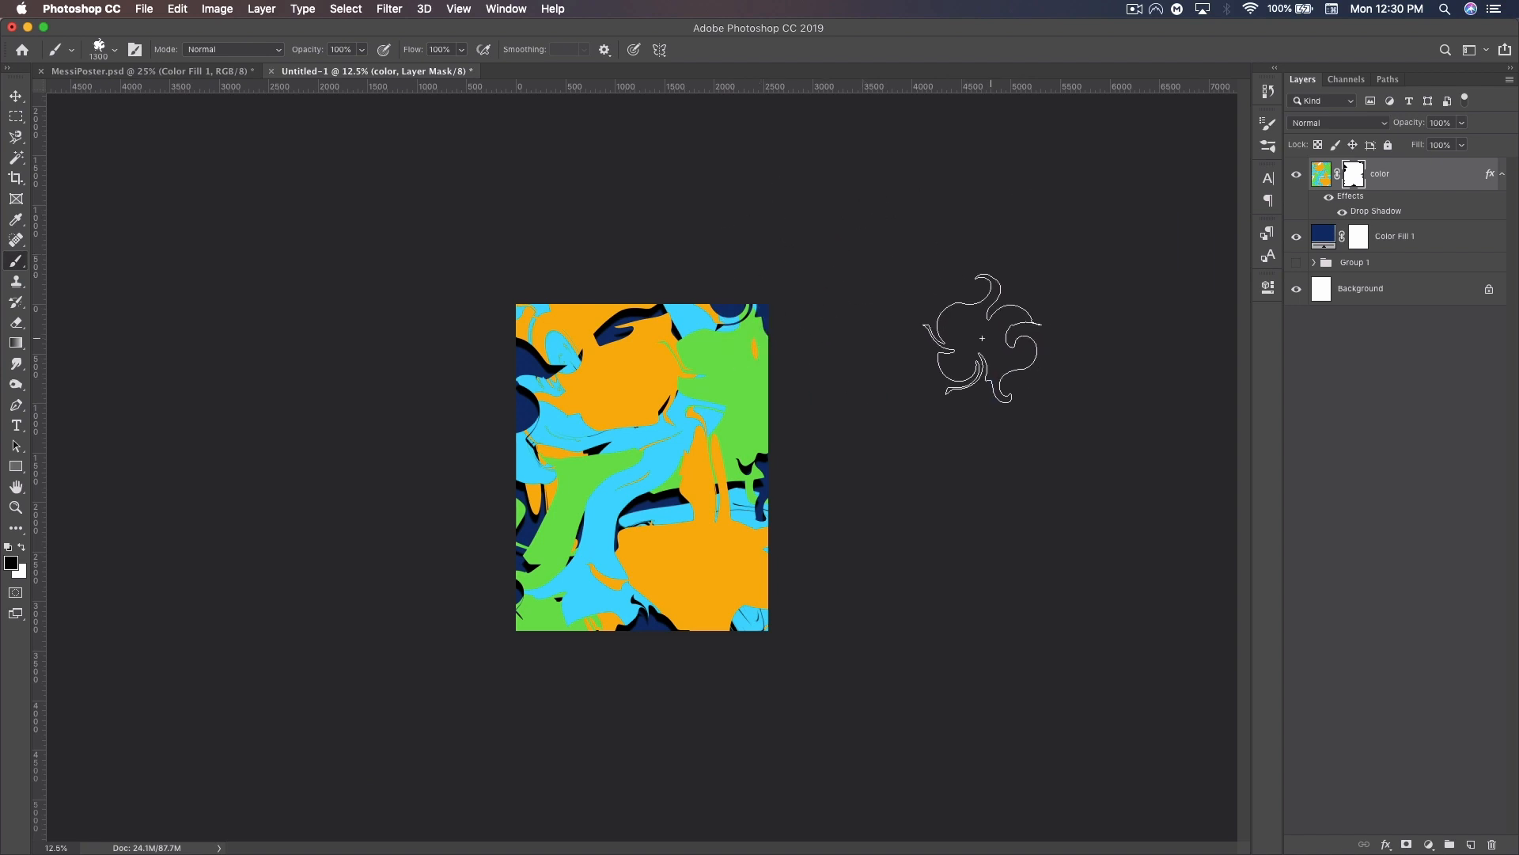
key("super+z")
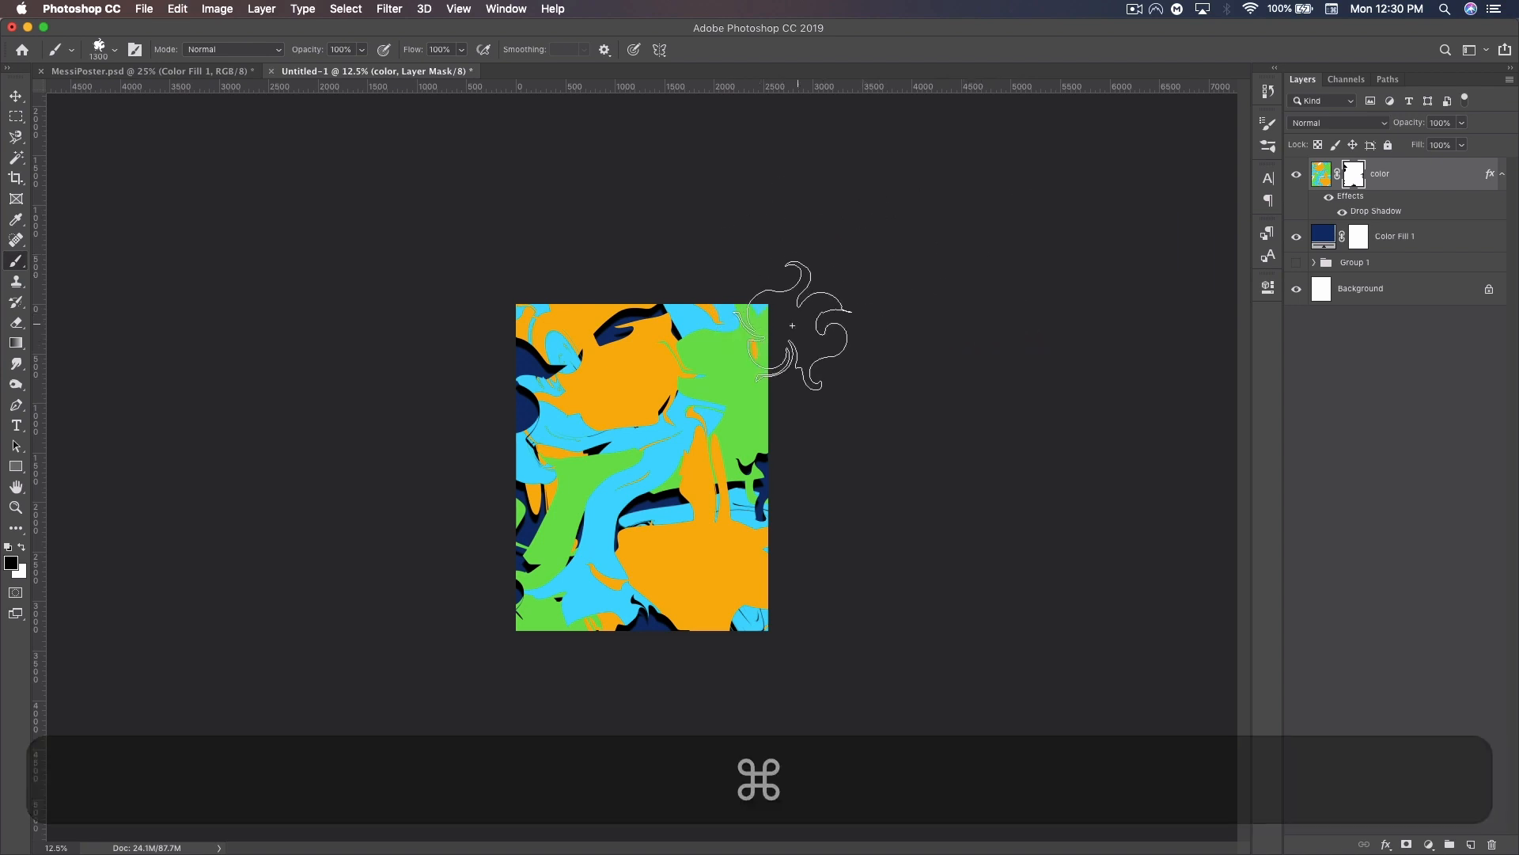
Stamp the black splash on the color layer's mask at the canvas's upper-right edge and return to the Move tool.
left_click(790, 325)
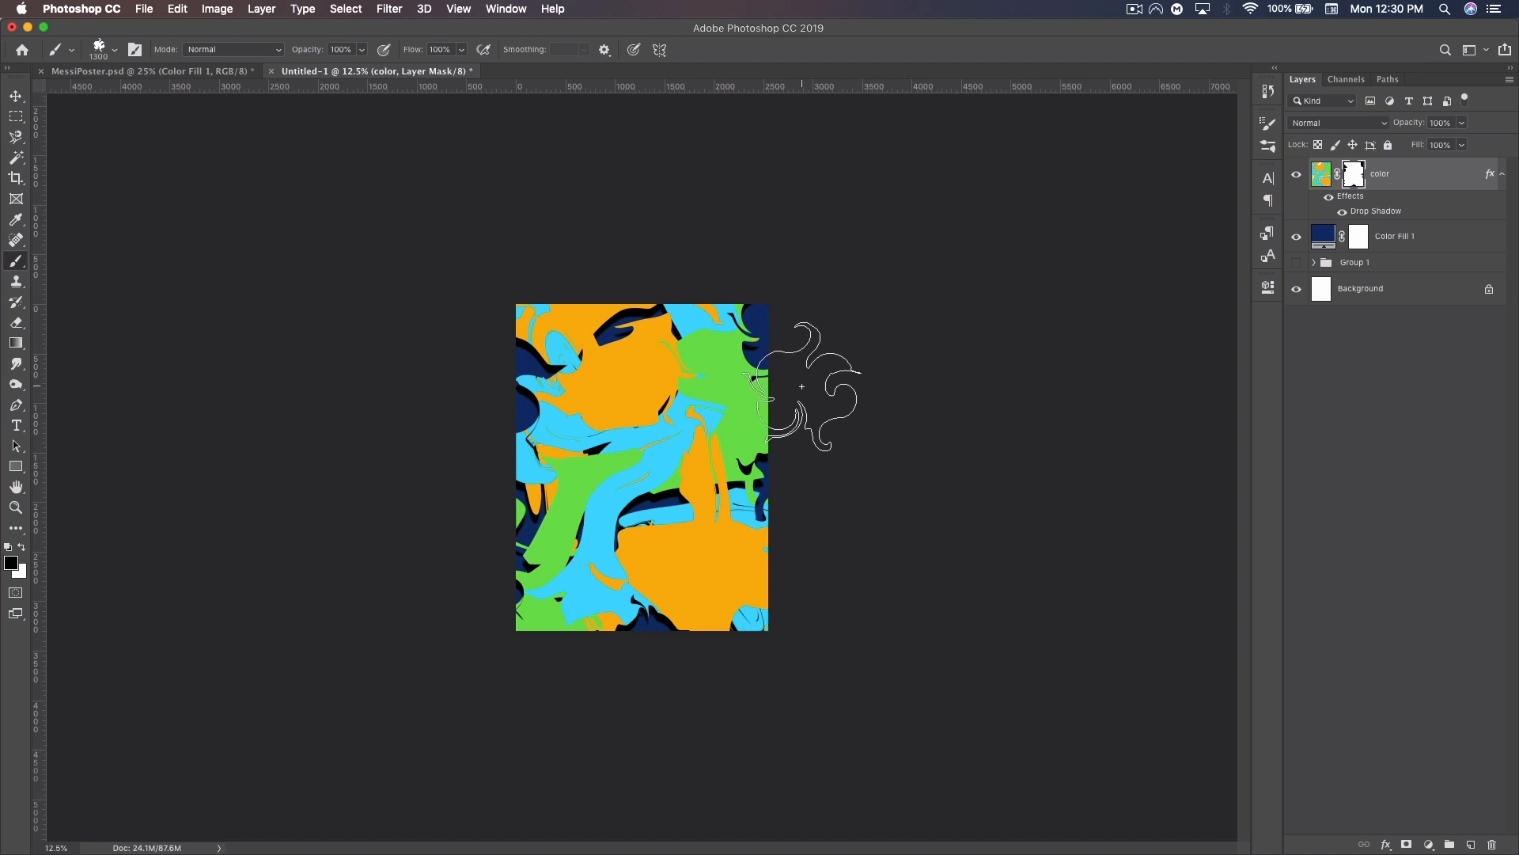
left_click(16, 95)
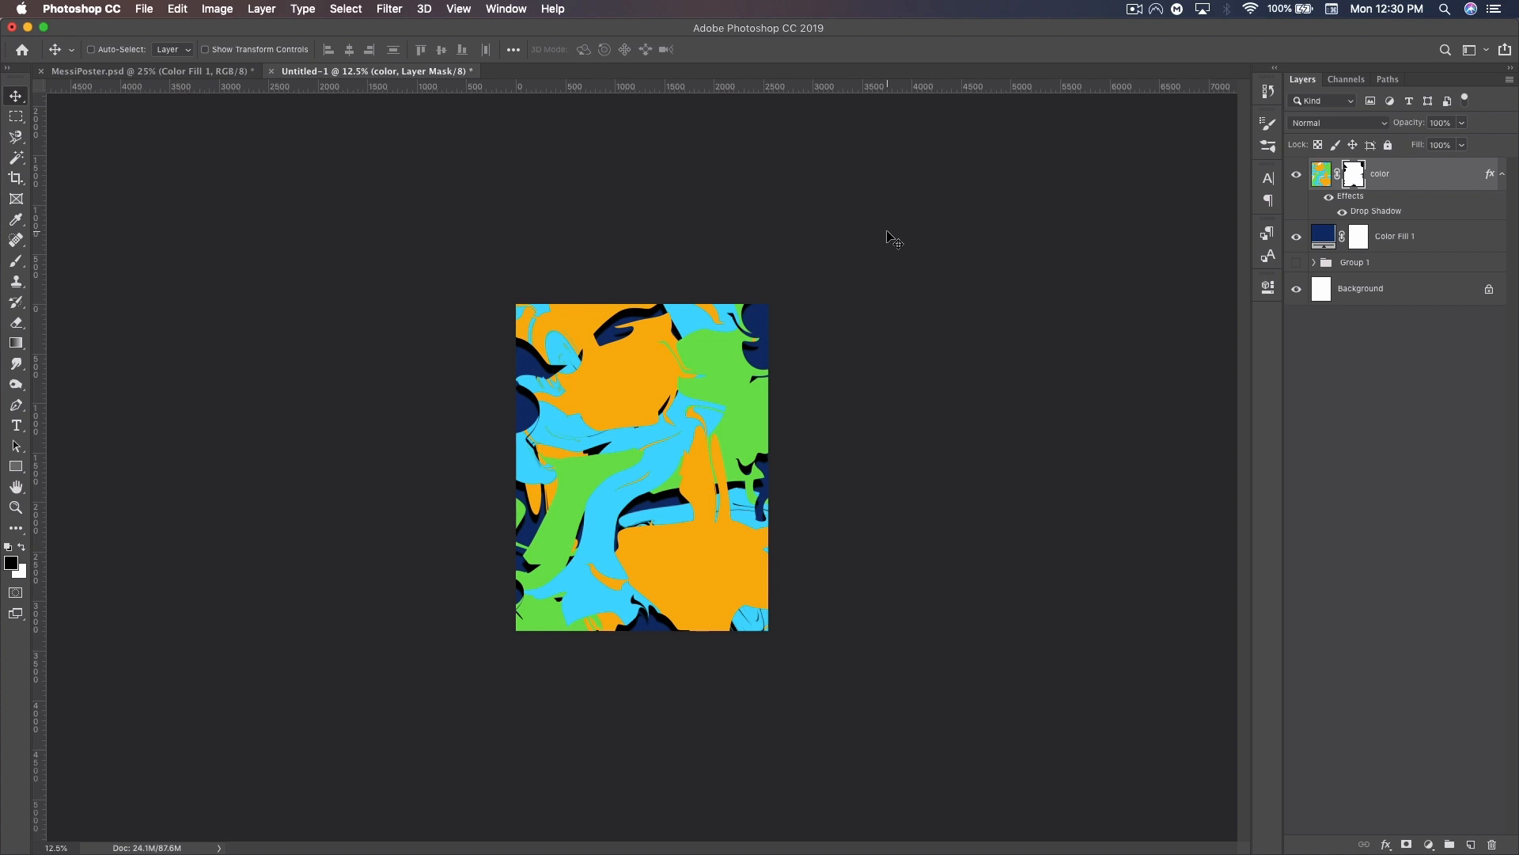
Apply the Wave filter to the color layer's artwork with maximum wavelength 699 and maximum amplitude 198.
left_click(1322, 177)
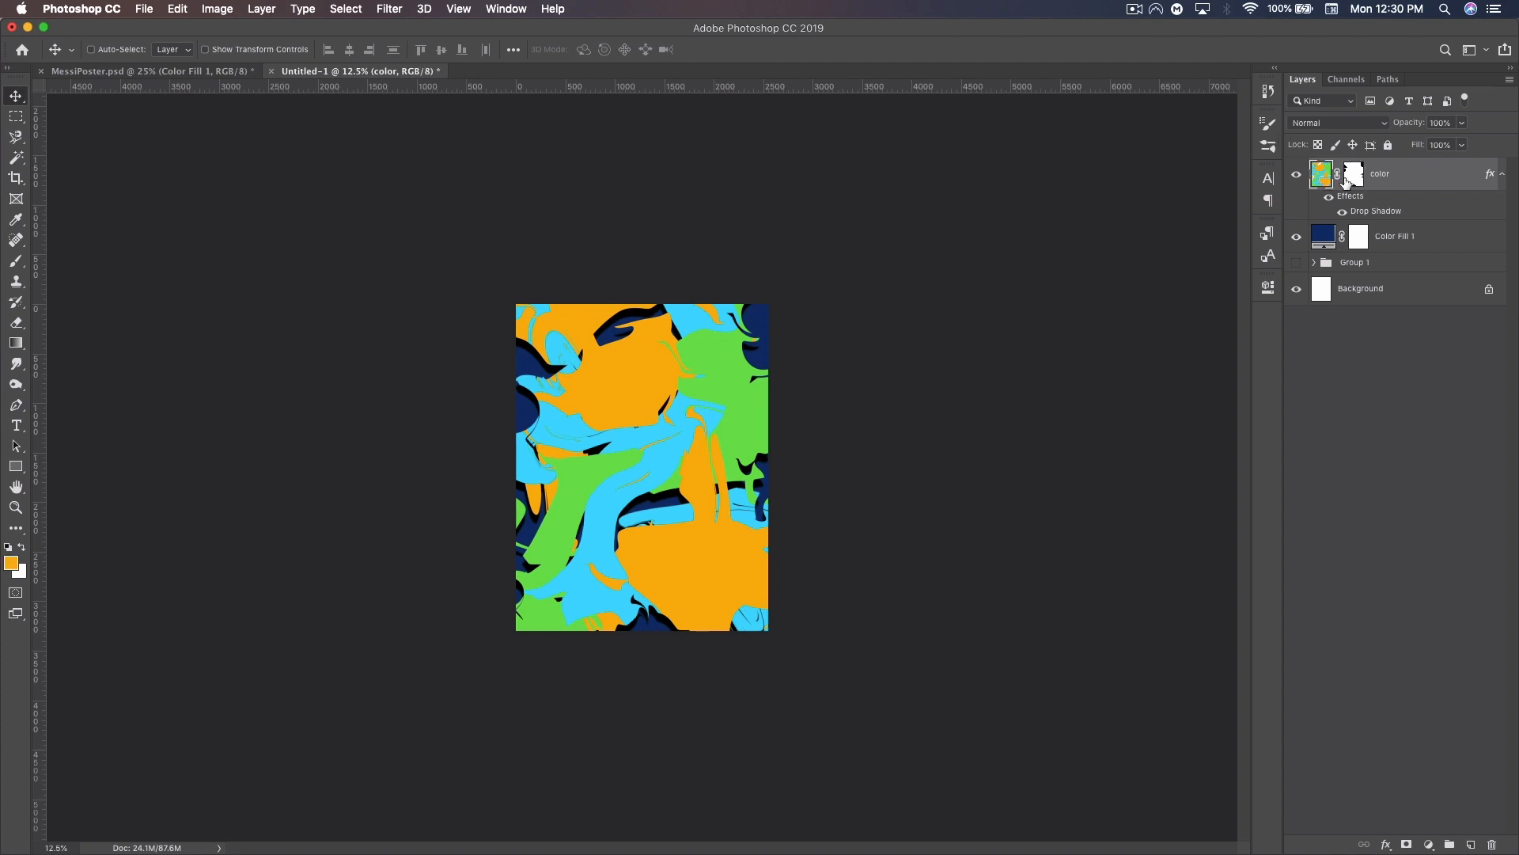
left_click(396, 8)
mouse_move(491, 227)
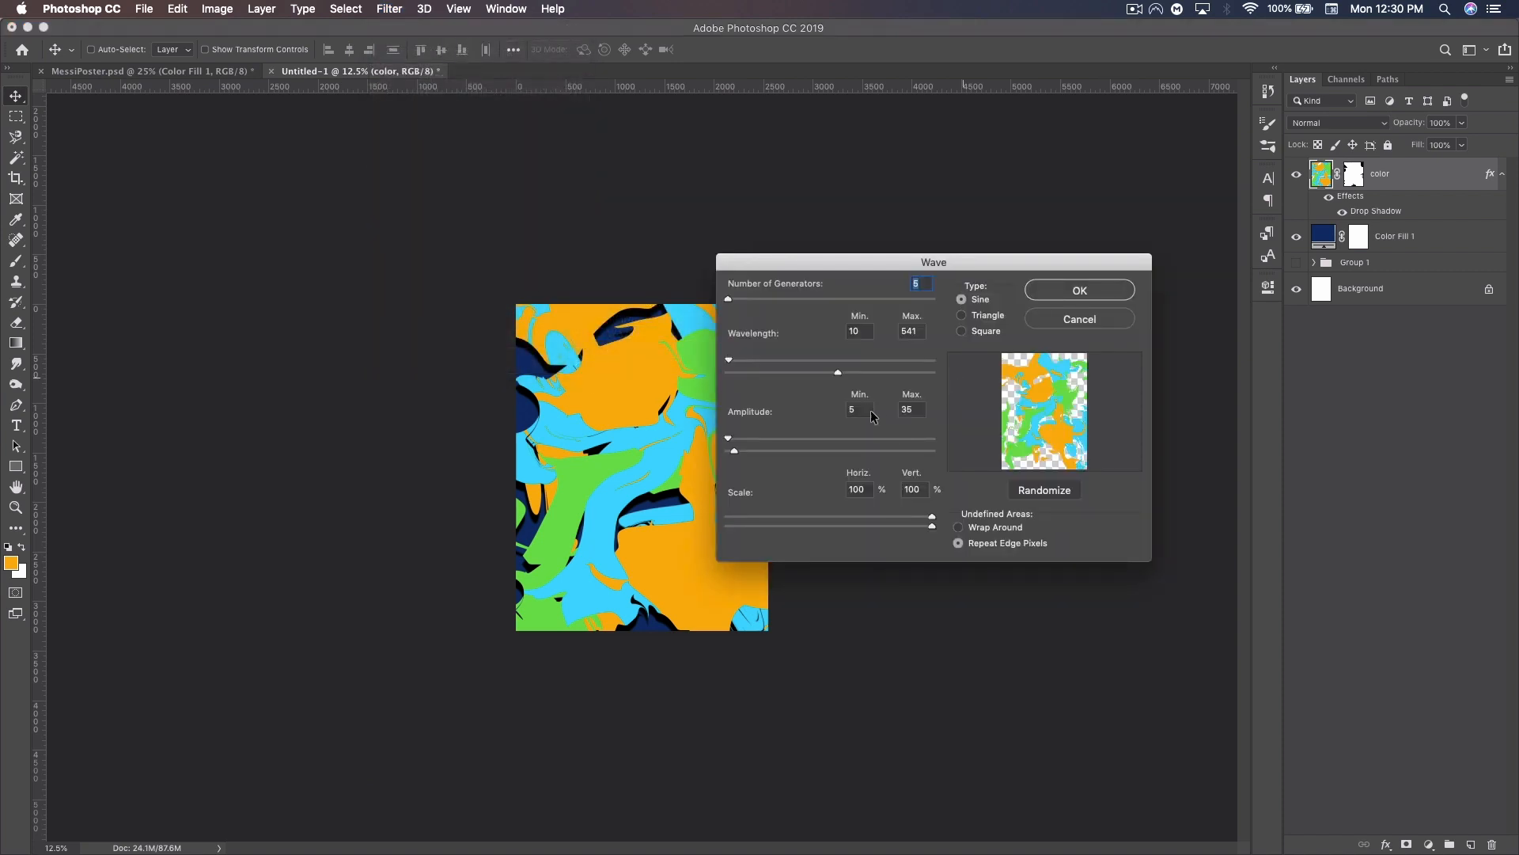
left_click_drag(838, 370, 871, 378)
left_click_drag(734, 449, 764, 448)
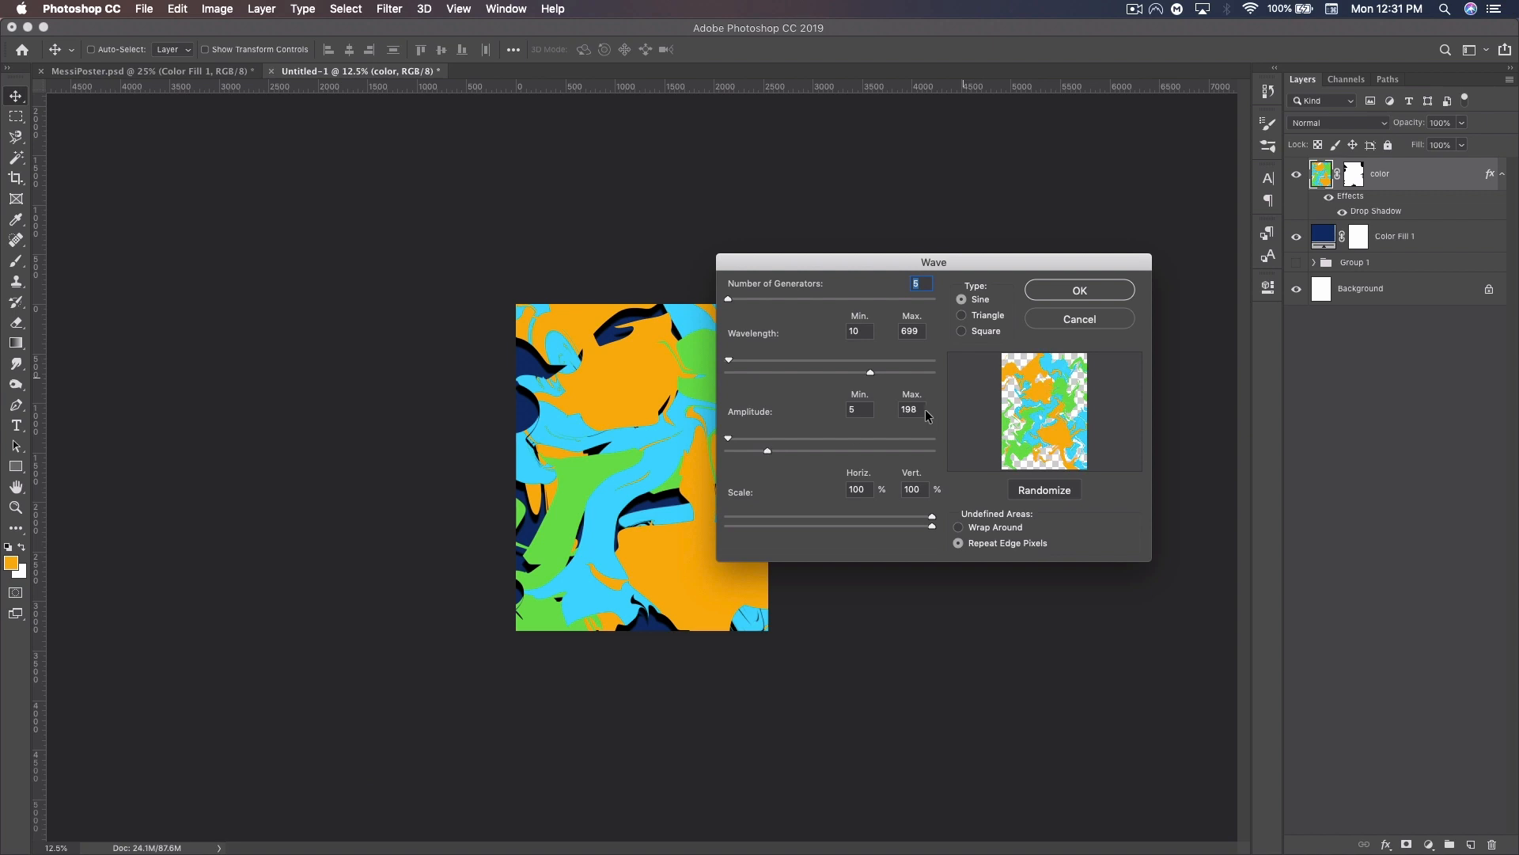
left_click(1100, 290)
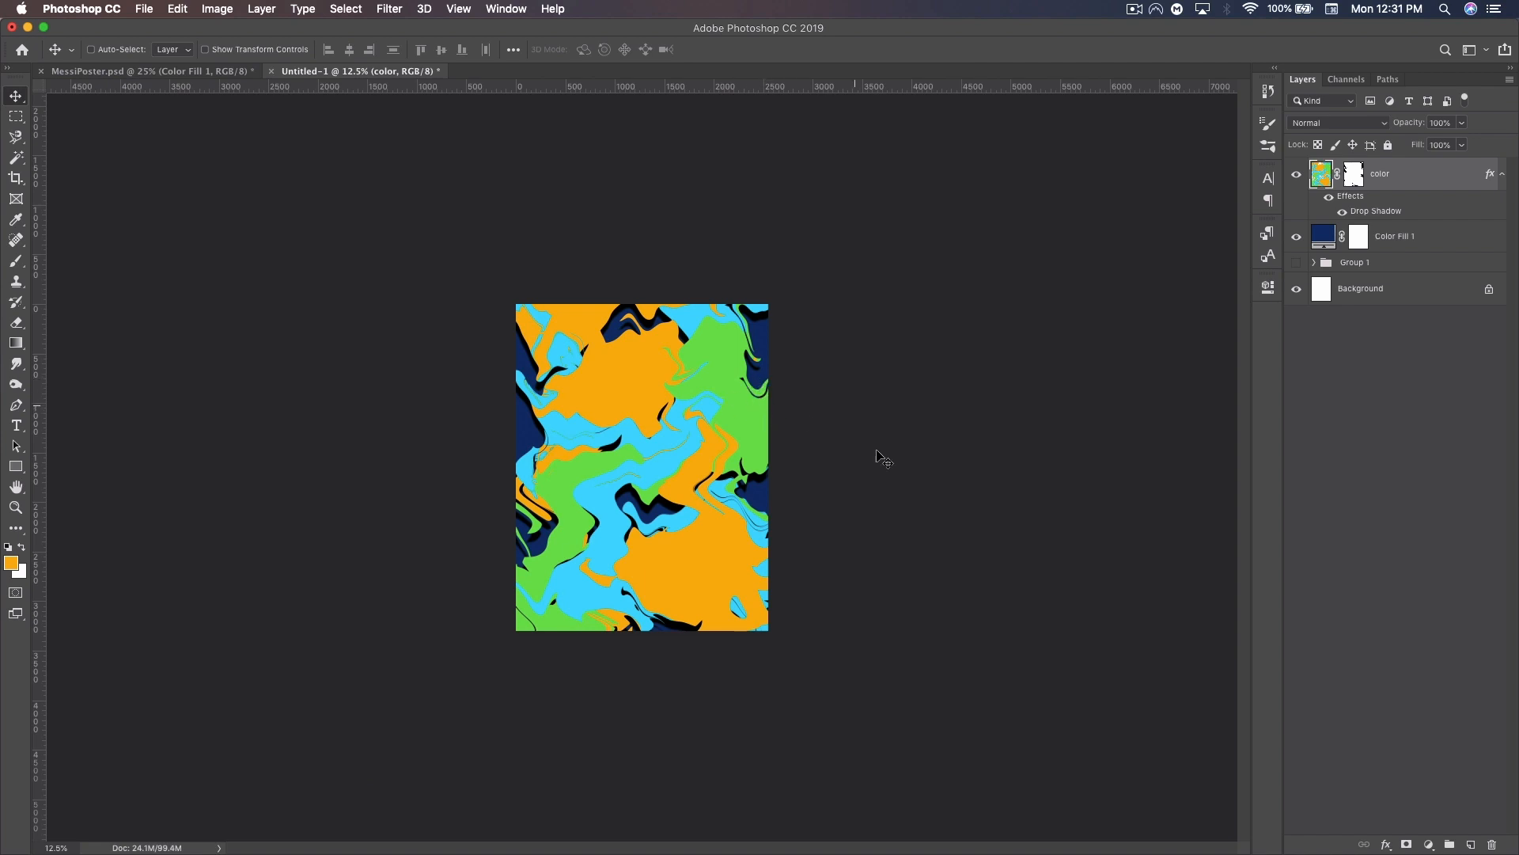
Undo the last Wave distortion and reapply Wave to the color layer with maximum wavelength 964 and a slightly lower maximum amplitude.
key("super+z")
left_click(394, 8)
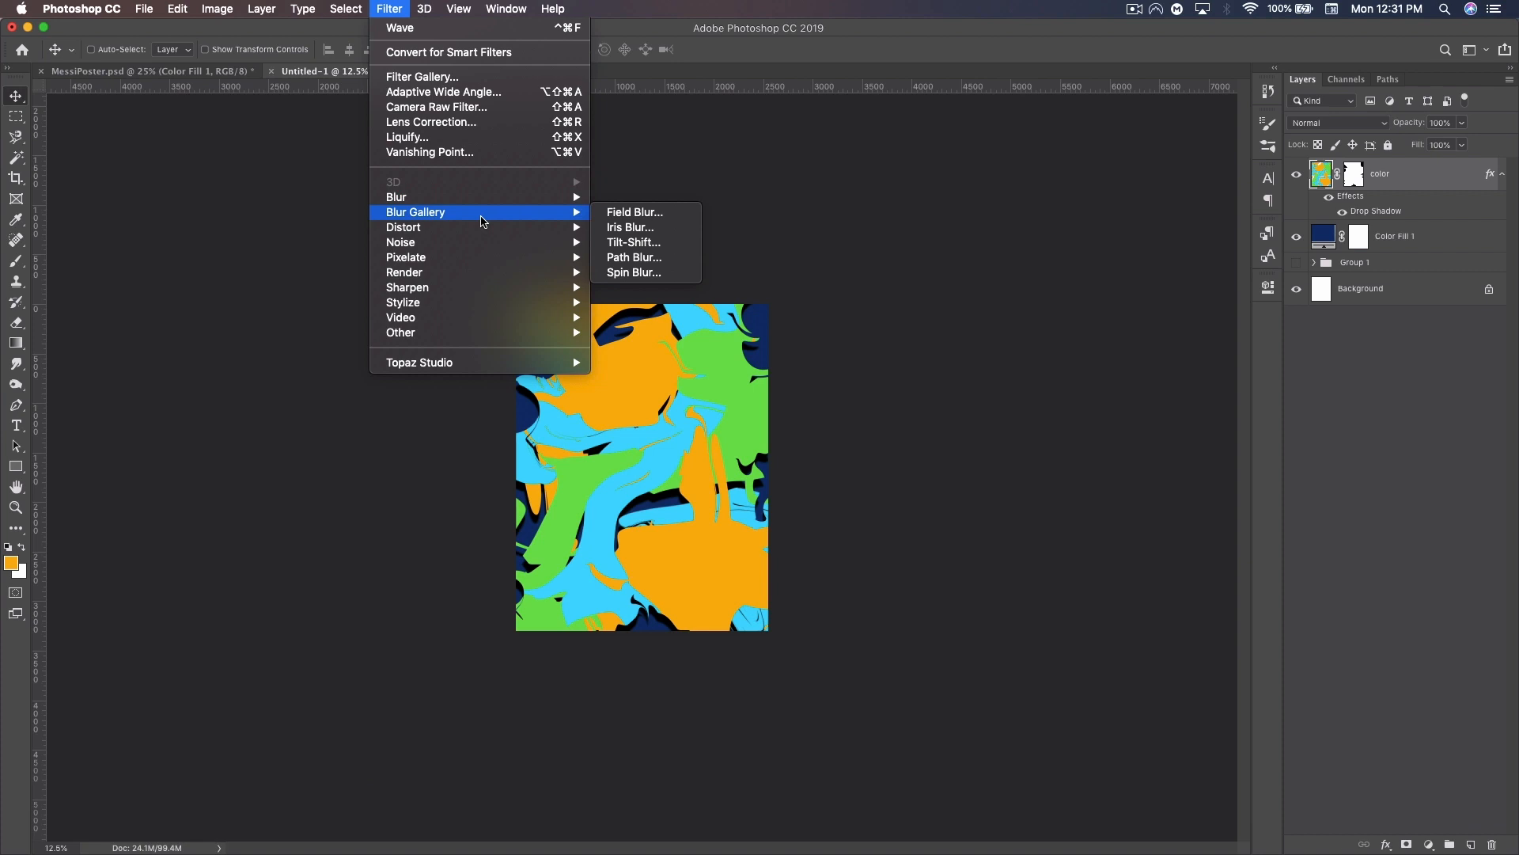
mouse_move(491, 227)
left_click(726, 348)
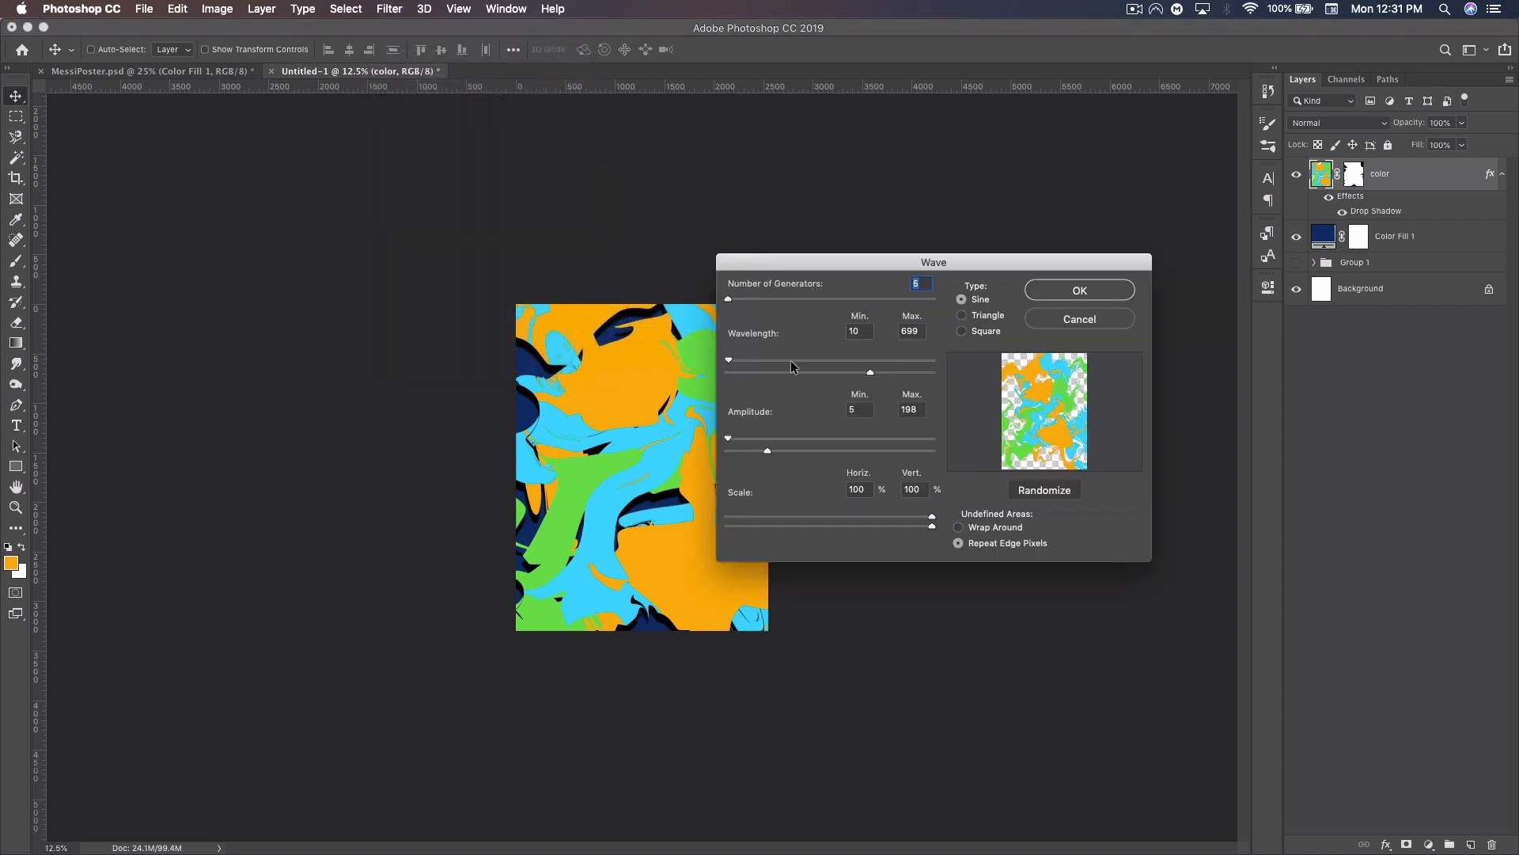
left_click_drag(871, 367, 924, 376)
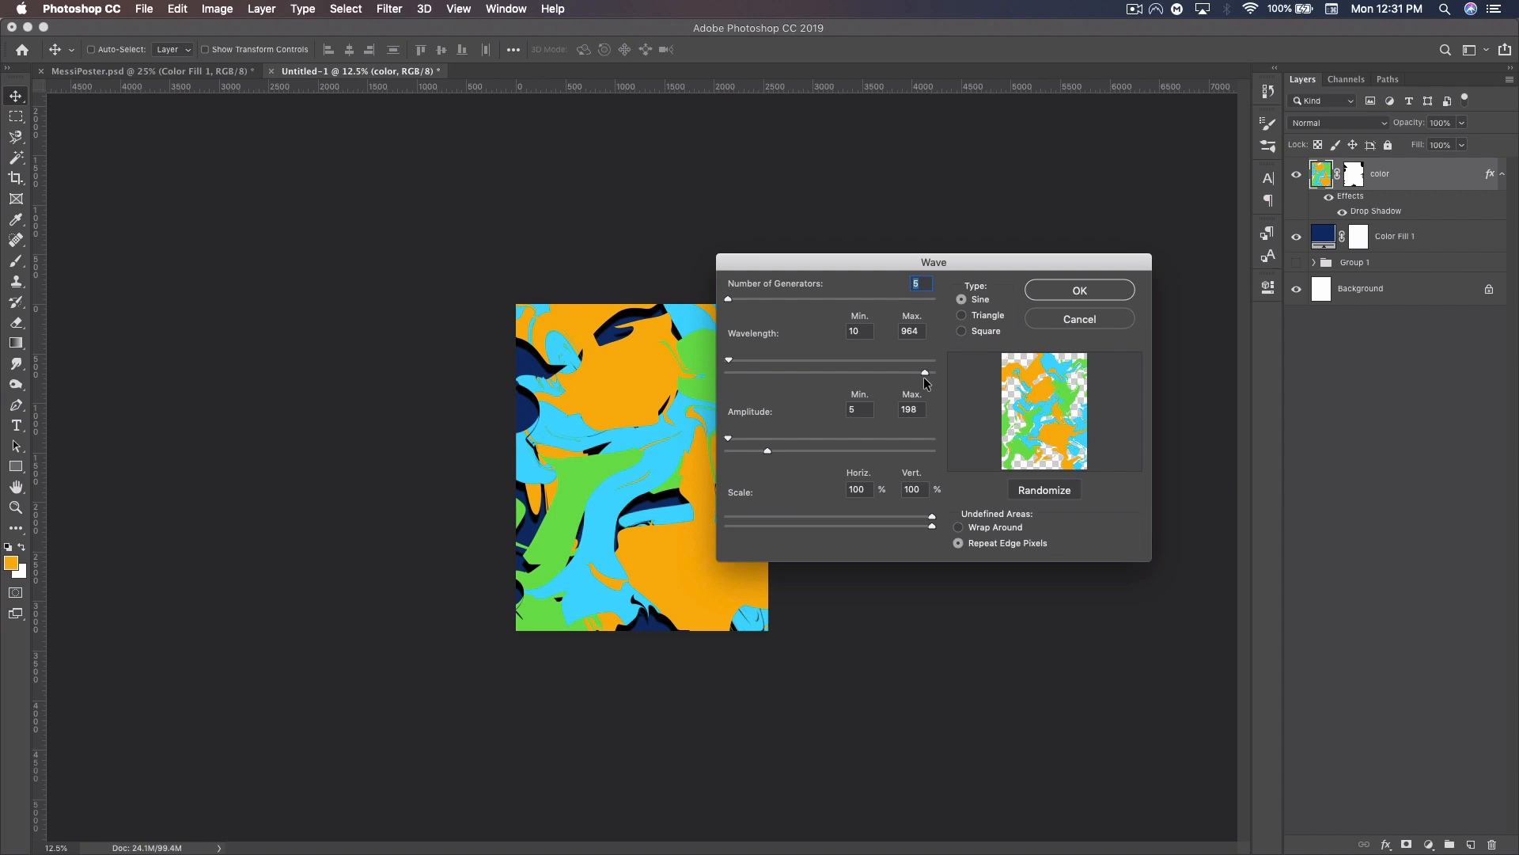
left_click_drag(768, 455, 762, 452)
left_click(1078, 291)
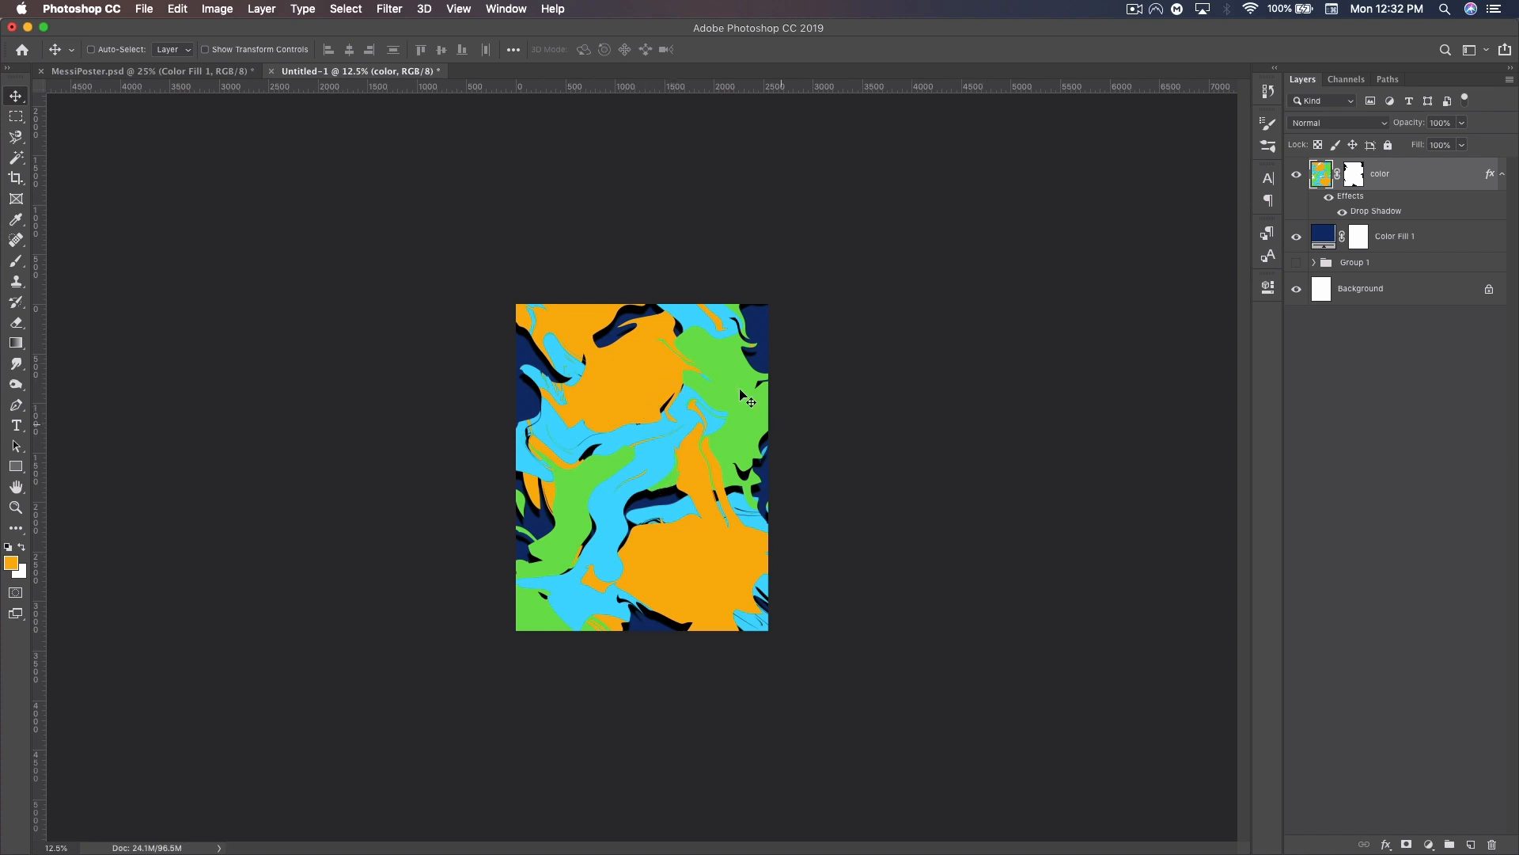
Create a new layer above the color layer and set up a soft round brush at 250 px with black as foreground.
left_click(1473, 845)
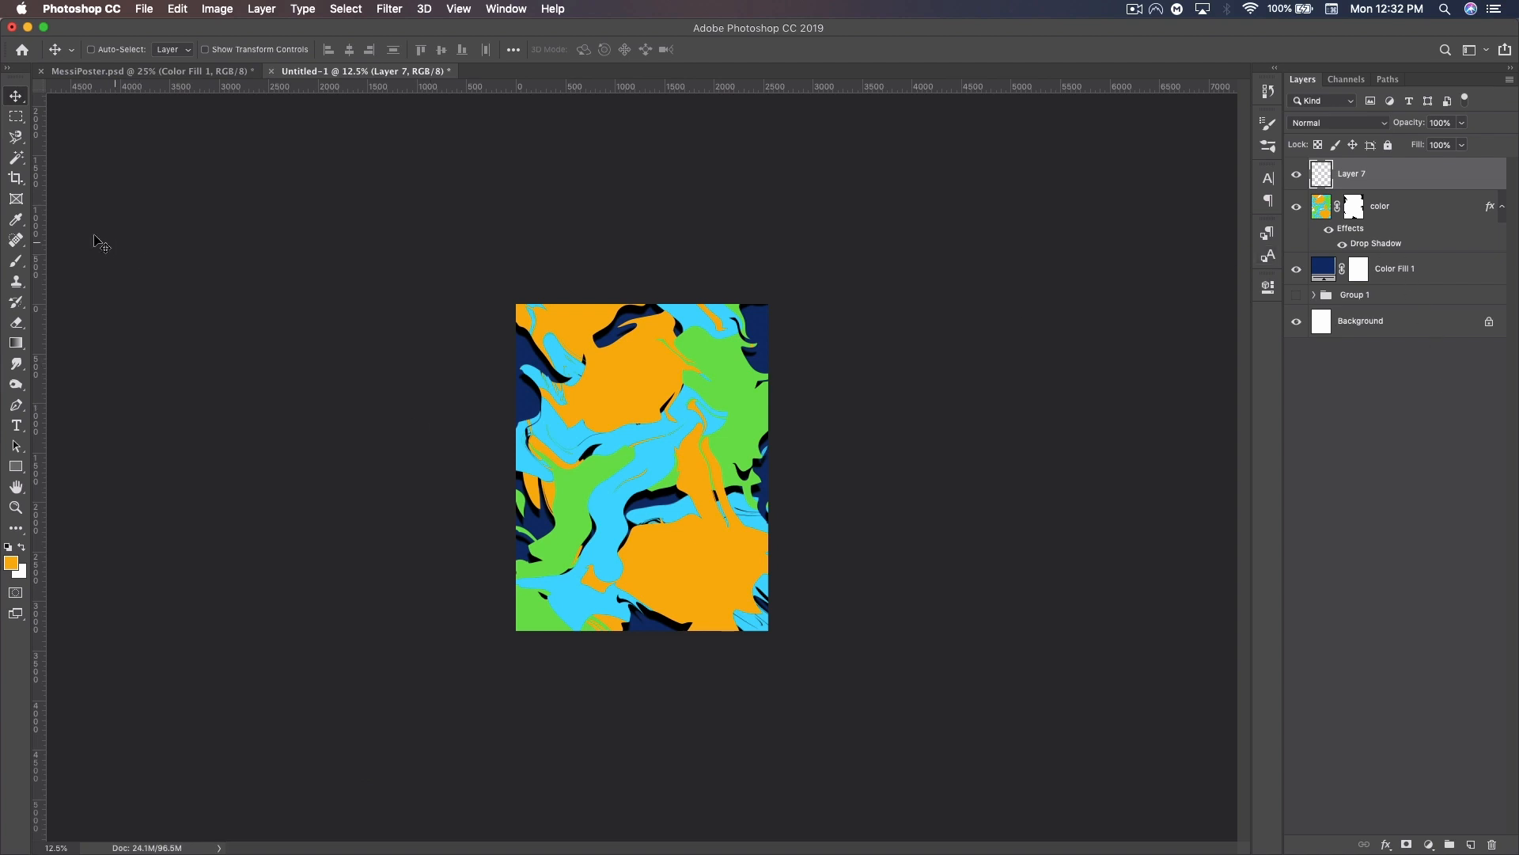
left_click(16, 262)
left_click(99, 49)
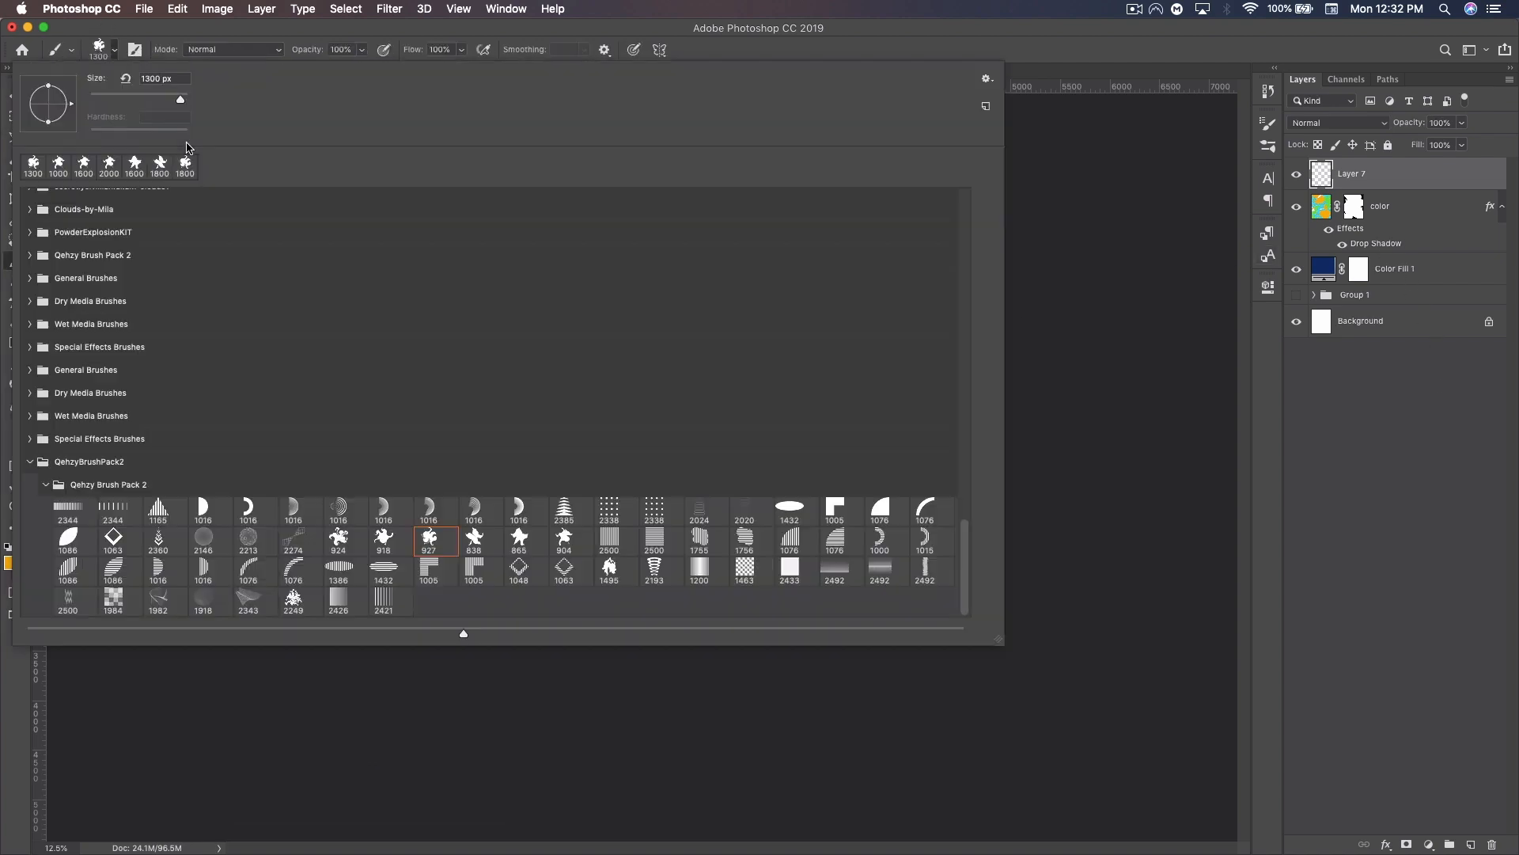
scroll(982, 316, "up", 10)
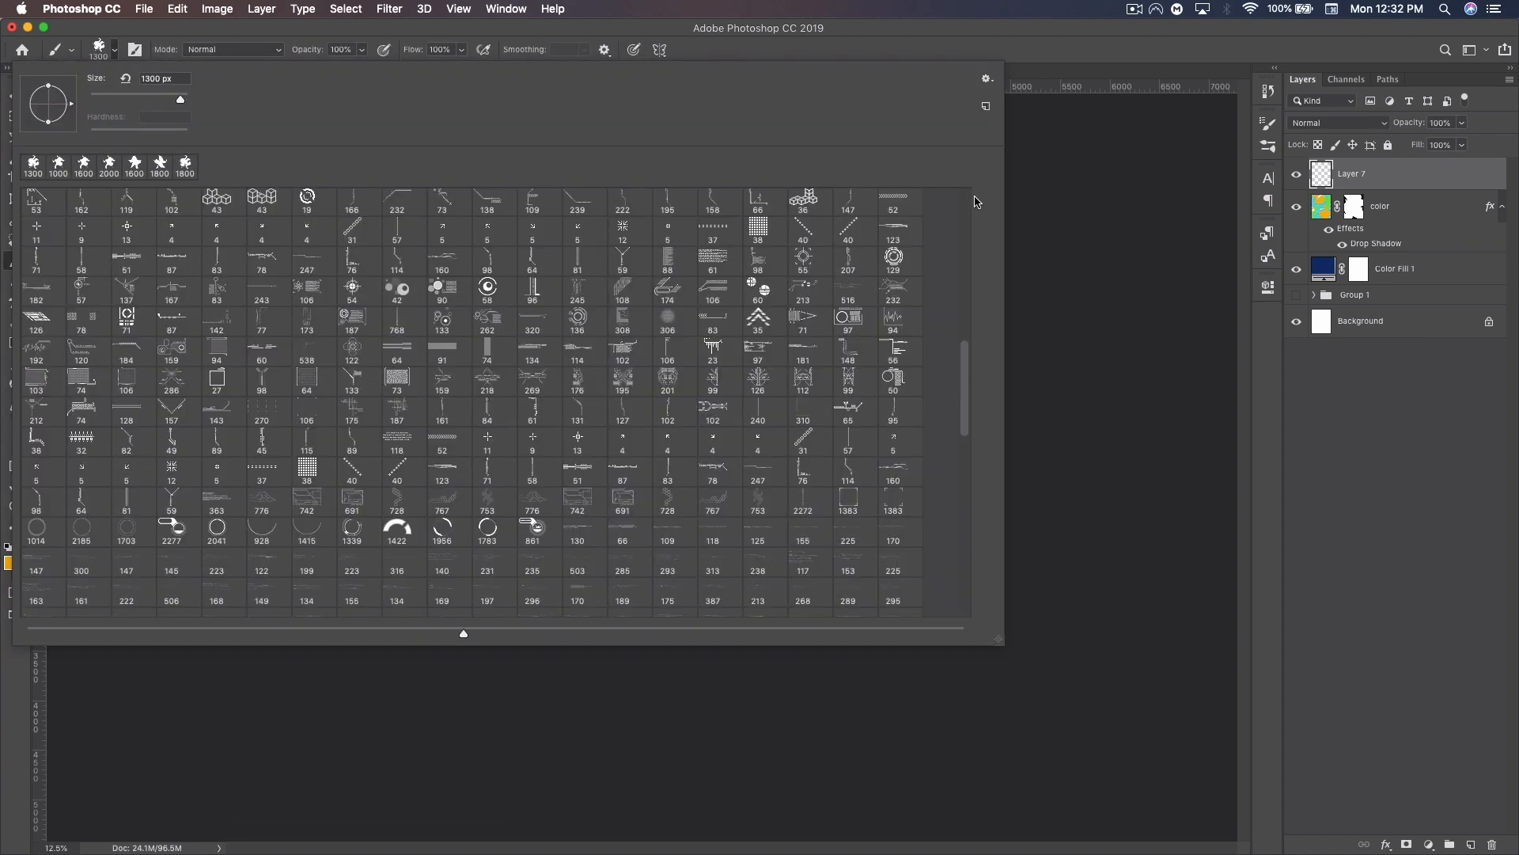
scroll(974, 193, "up", 10)
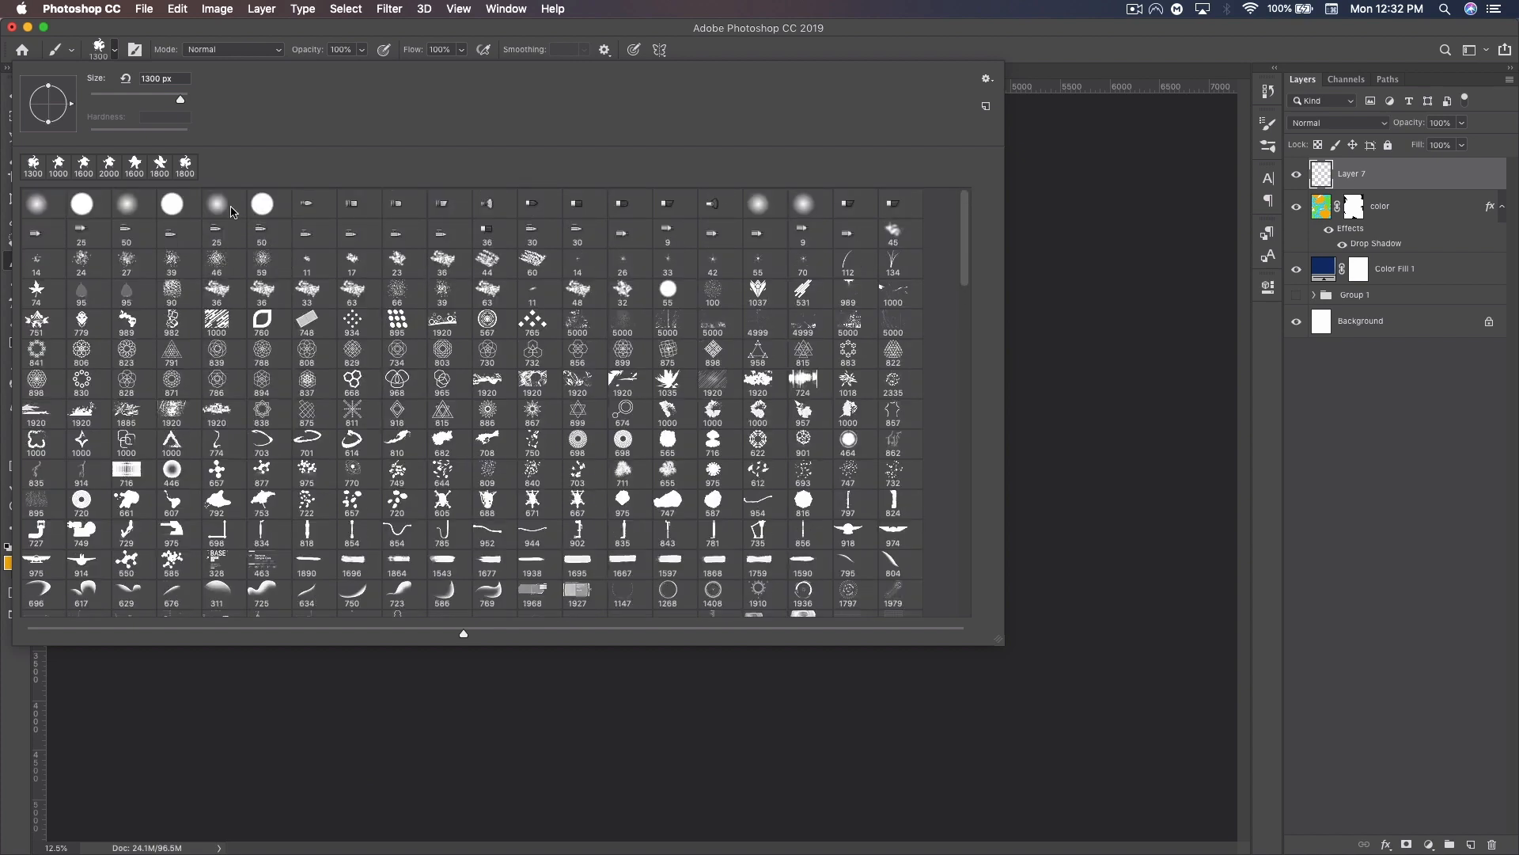
left_click(120, 100)
left_click(360, 50)
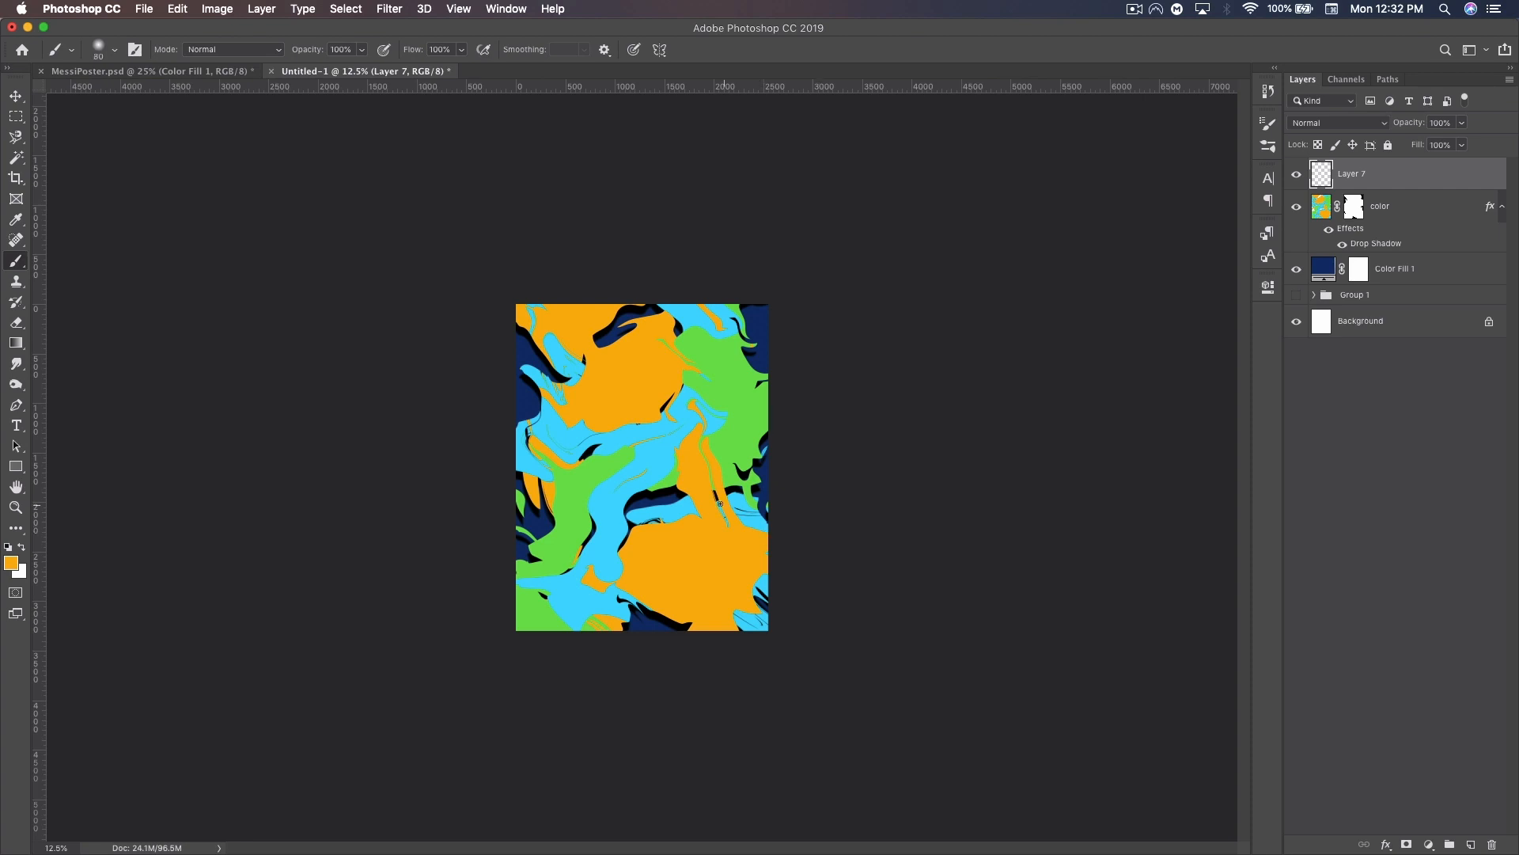
key("]")
left_click(8, 547)
key("bracketleft")
Paint short, curved soft black shading strokes over the orange, green and blue shapes across the whole canvas on the new layer.
mouse_move(571, 421)
left_mouse_down()
mouse_move(661, 407)
mouse_move(708, 332)
mouse_move(696, 326)
mouse_move(711, 383)
mouse_move(695, 378)
left_mouse_up()
mouse_move(690, 440)
left_mouse_down()
mouse_move(684, 473)
mouse_move(707, 513)
mouse_move(625, 552)
left_mouse_up()
mouse_move(655, 607)
left_mouse_down()
mouse_move(777, 640)
mouse_move(753, 619)
left_mouse_up()
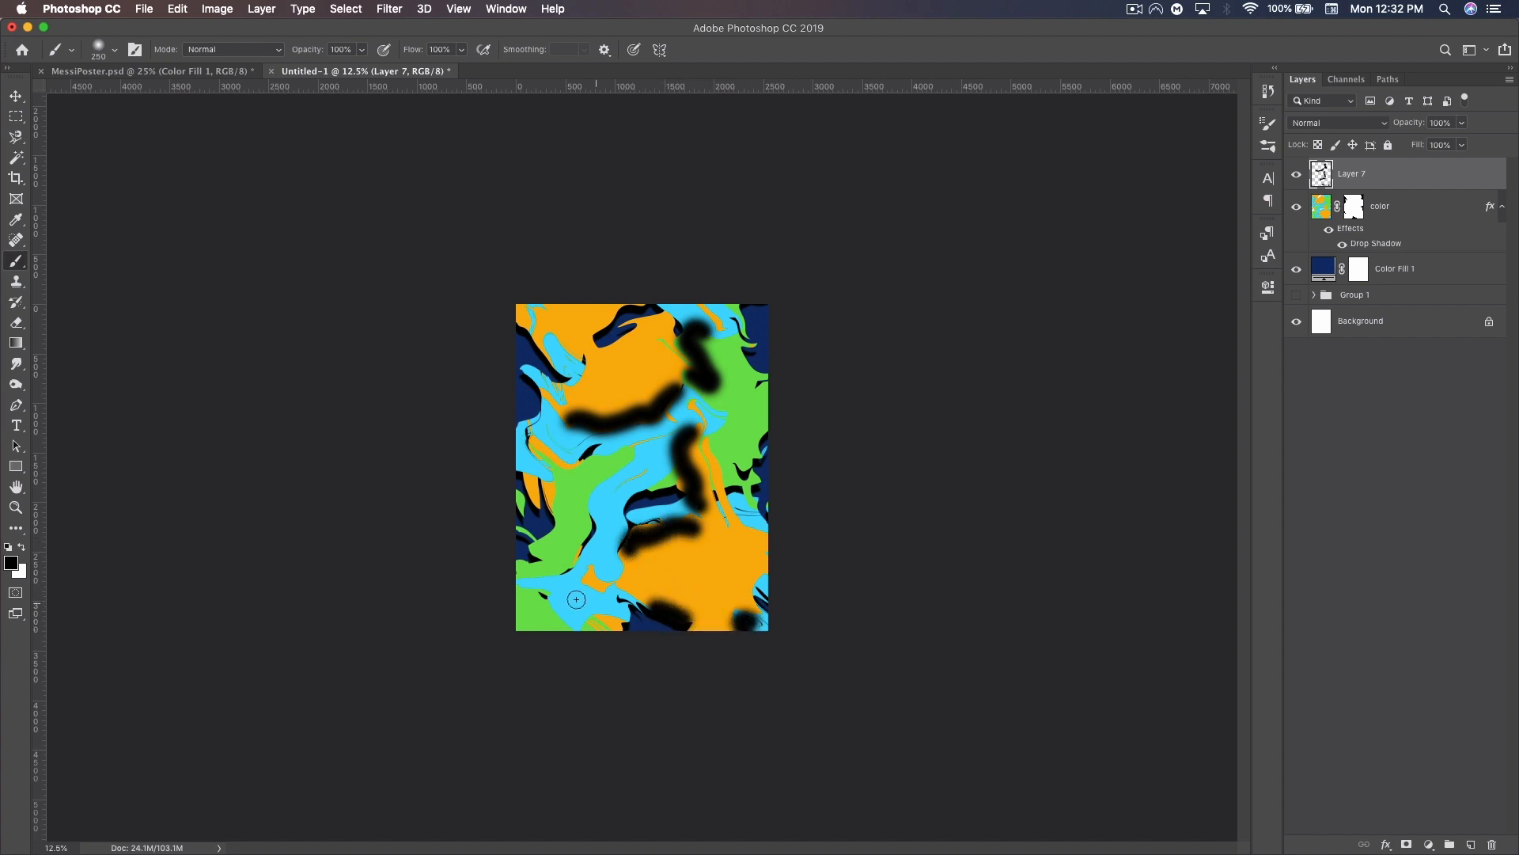
mouse_move(604, 487)
left_mouse_down()
mouse_move(609, 531)
mouse_move(584, 554)
mouse_move(594, 566)
mouse_move(550, 603)
mouse_move(579, 627)
left_mouse_up()
left_click_drag(531, 547, 551, 520)
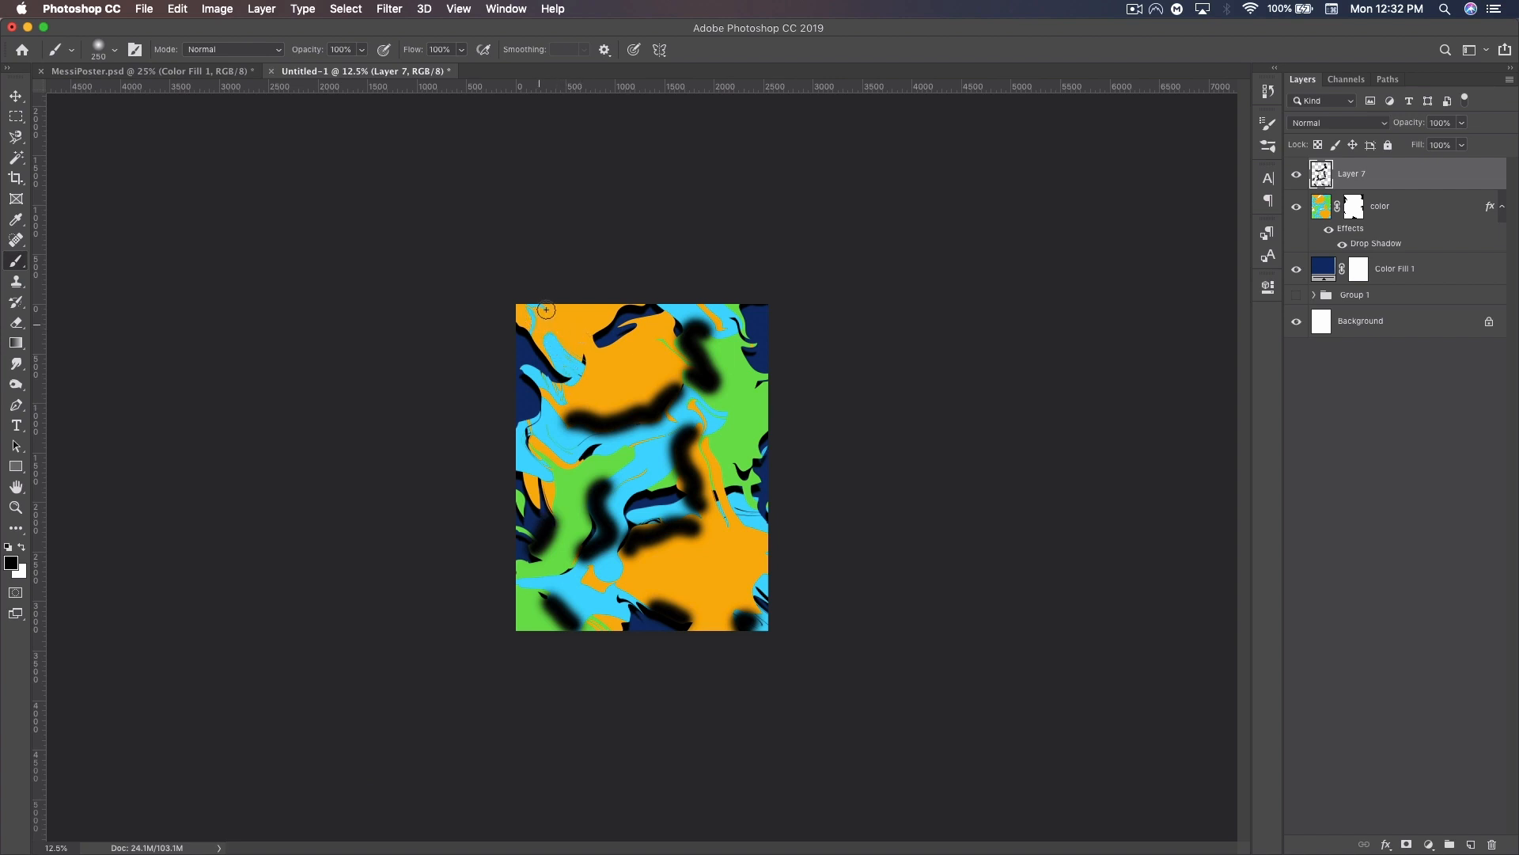
left_click_drag(539, 315, 548, 358)
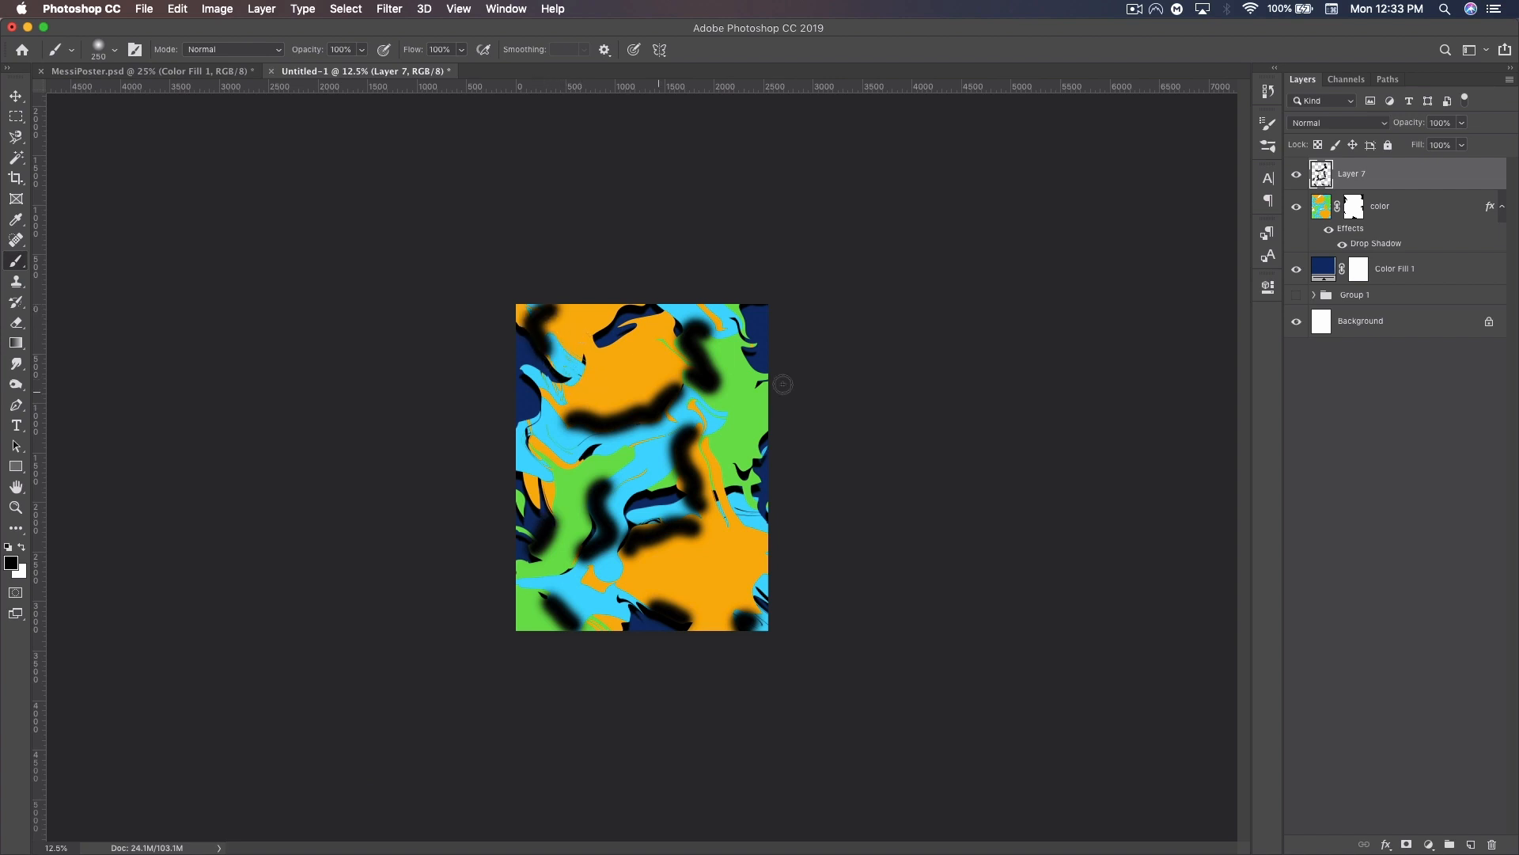
left_click_drag(759, 393, 744, 457)
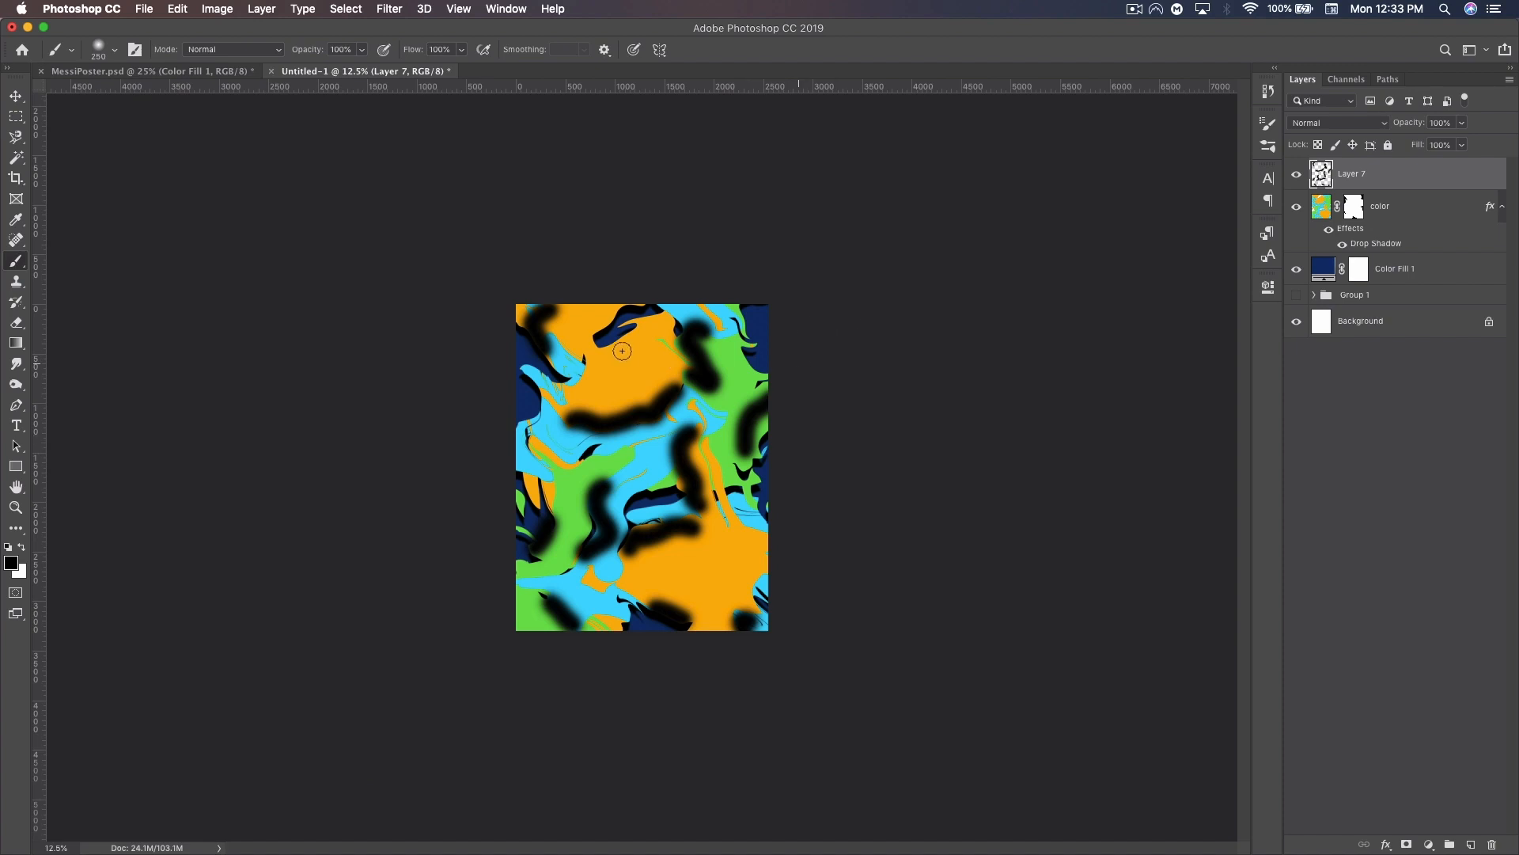
mouse_move(610, 367)
left_mouse_down()
mouse_move(658, 357)
mouse_move(678, 372)
left_mouse_up()
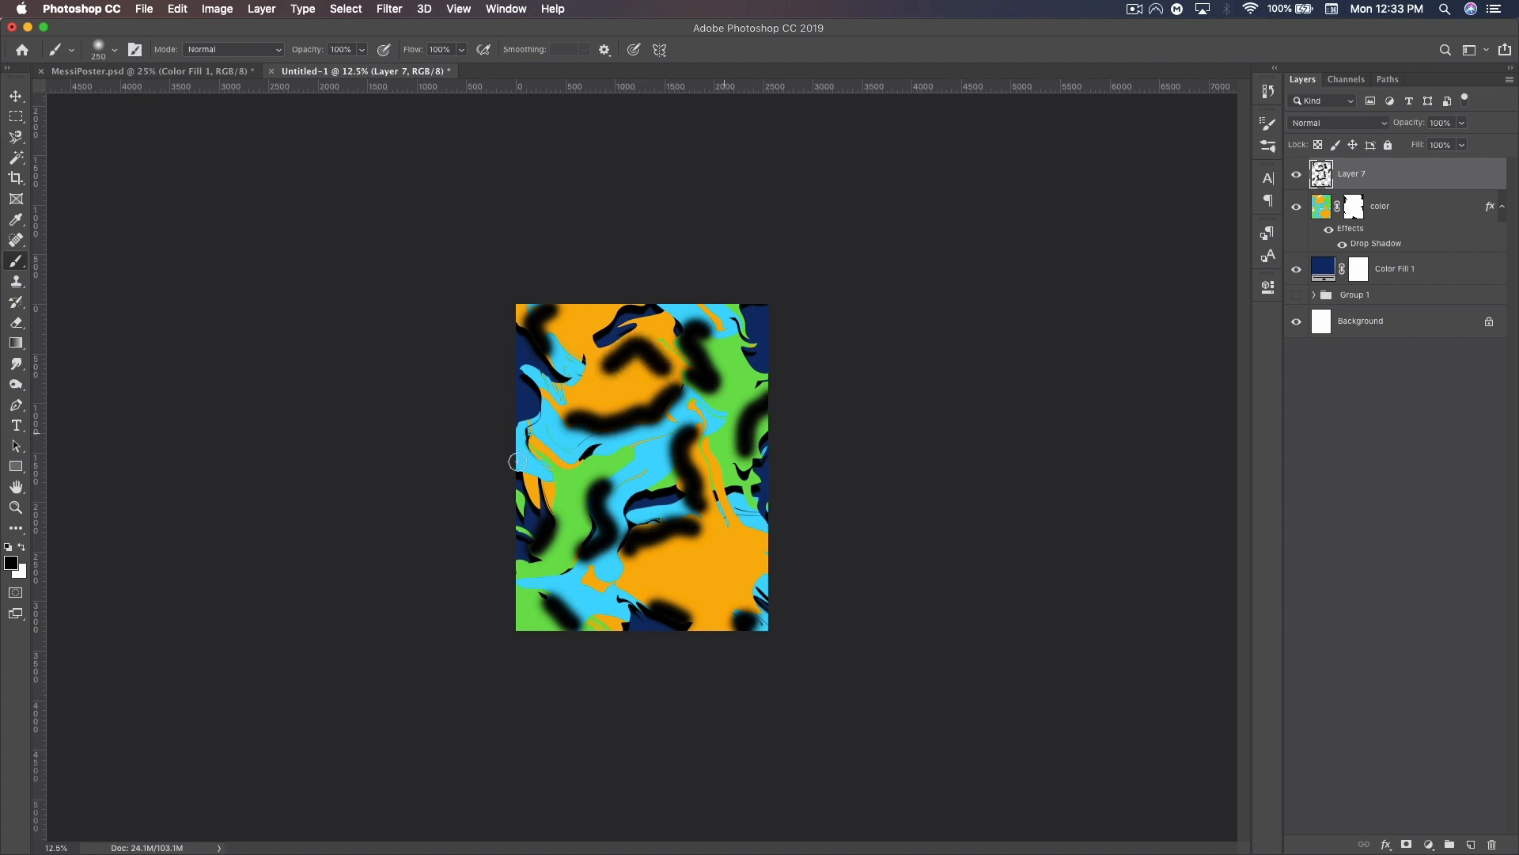
left_click_drag(576, 455, 521, 429)
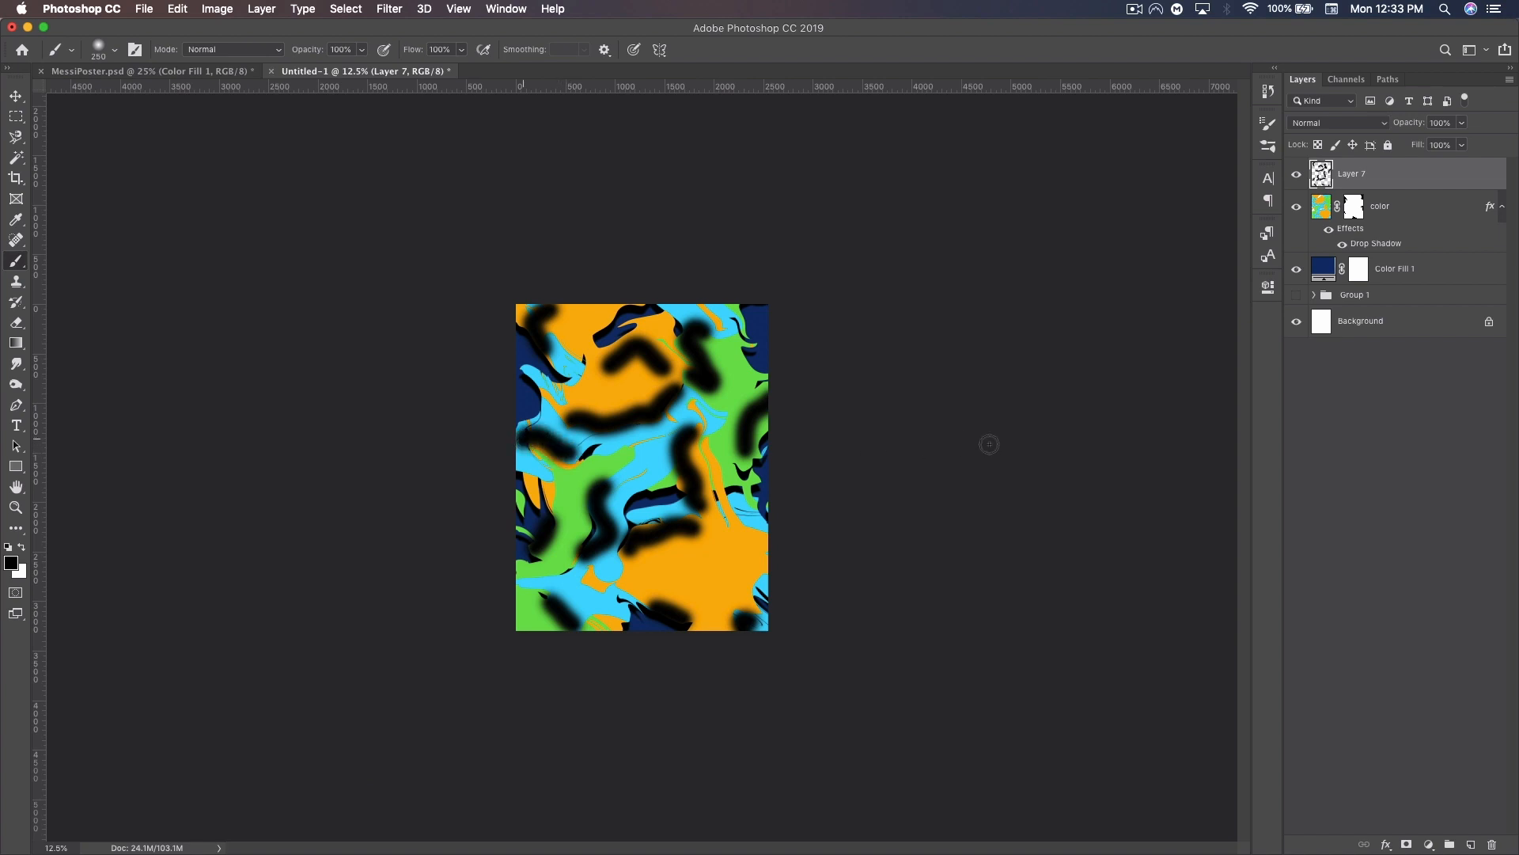
Set the shading layer's blend mode to Overlay and its opacity to 50%.
left_click(1328, 123)
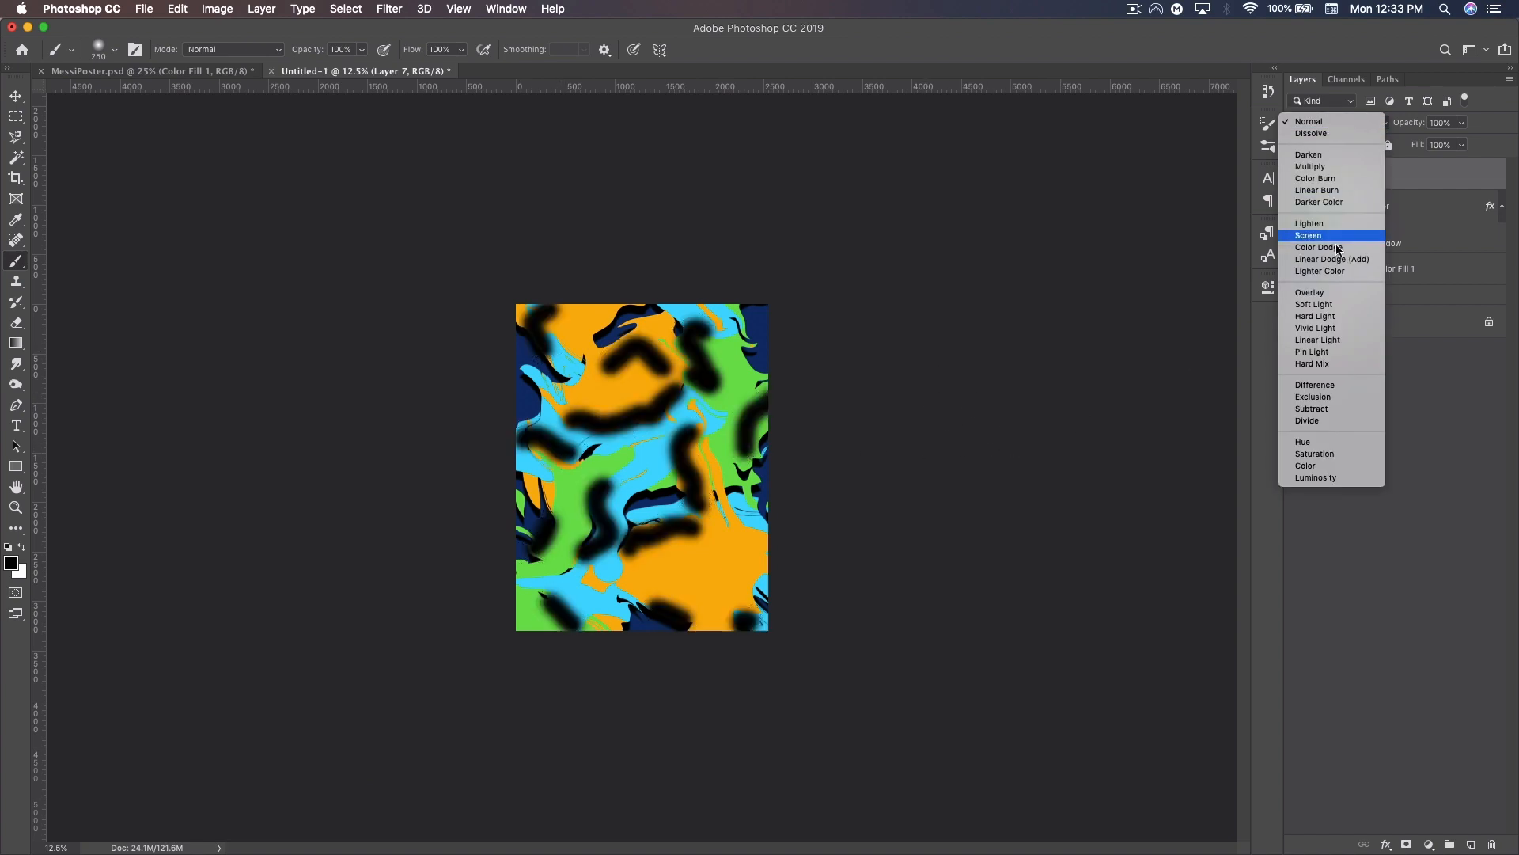
left_click(1335, 293)
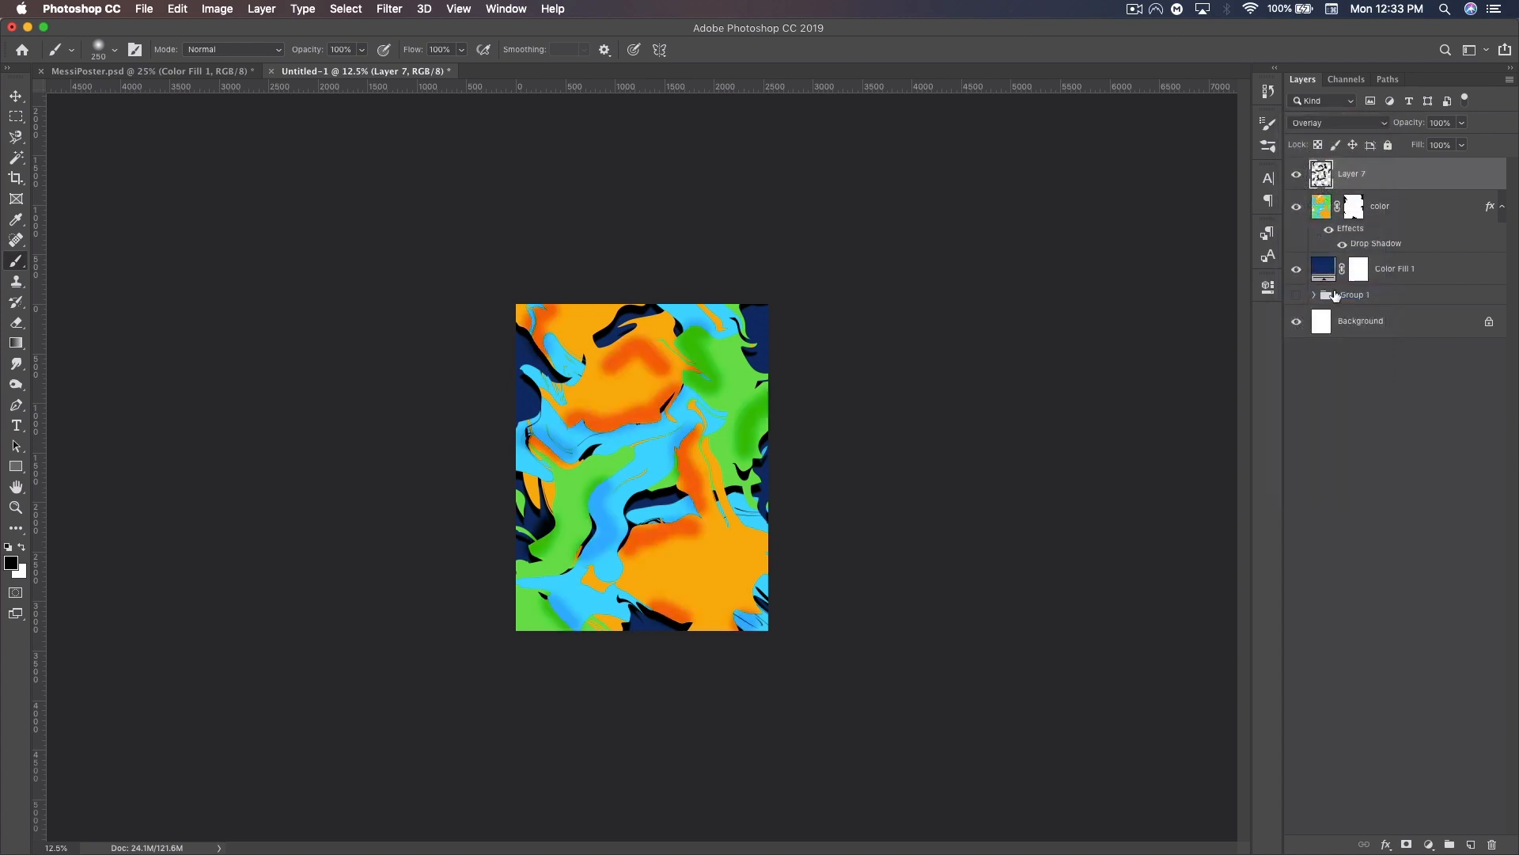
left_click_drag(1413, 124, 1385, 124)
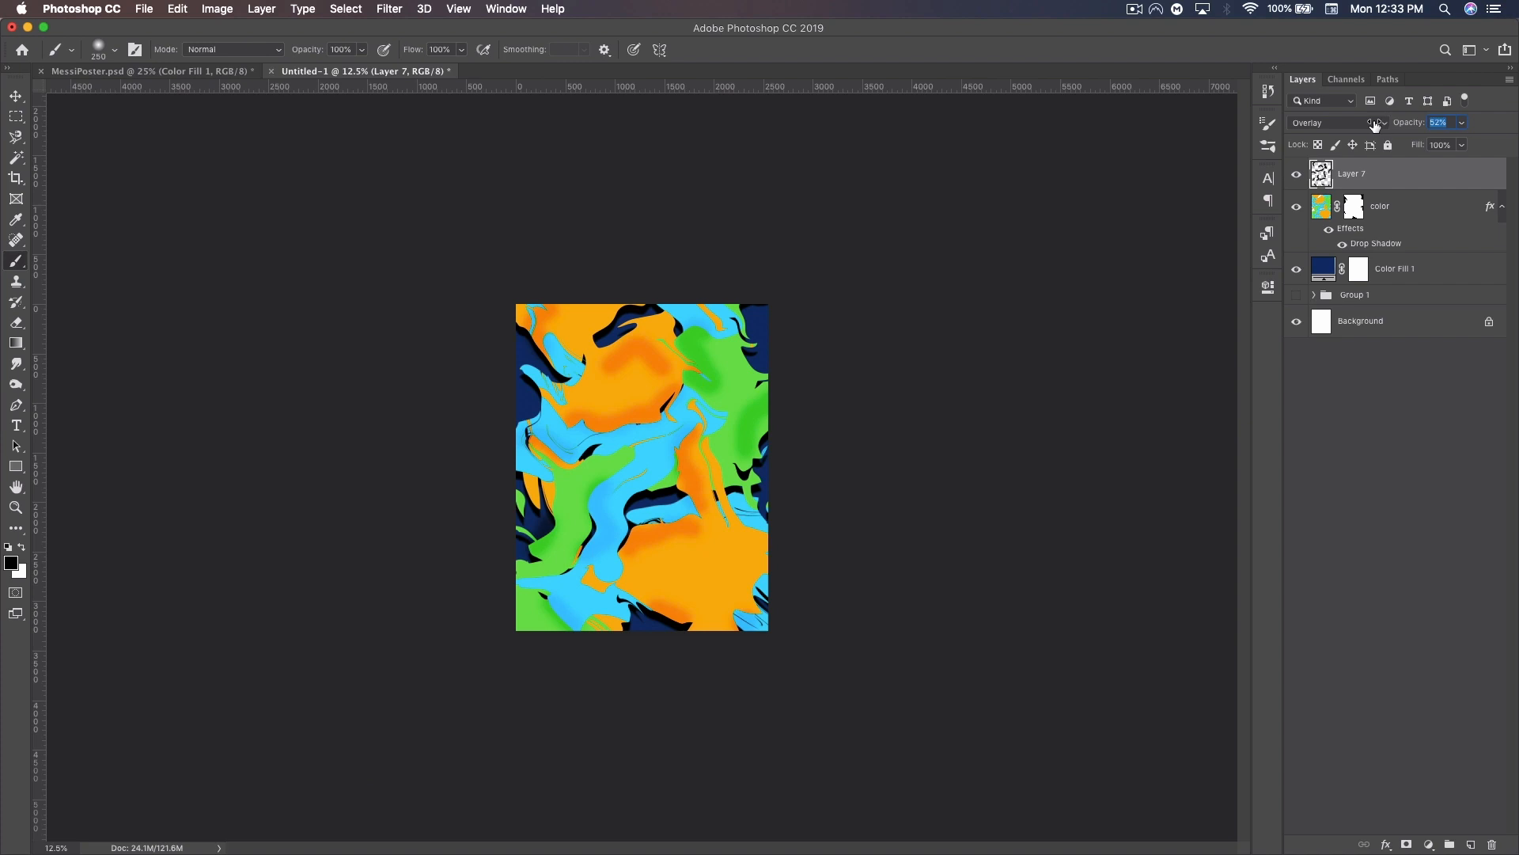
left_click_drag(1373, 125, 1374, 125)
Set the Eraser to a soft round tip of 700 px for the shading layer and return to the Move tool.
left_click(16, 322)
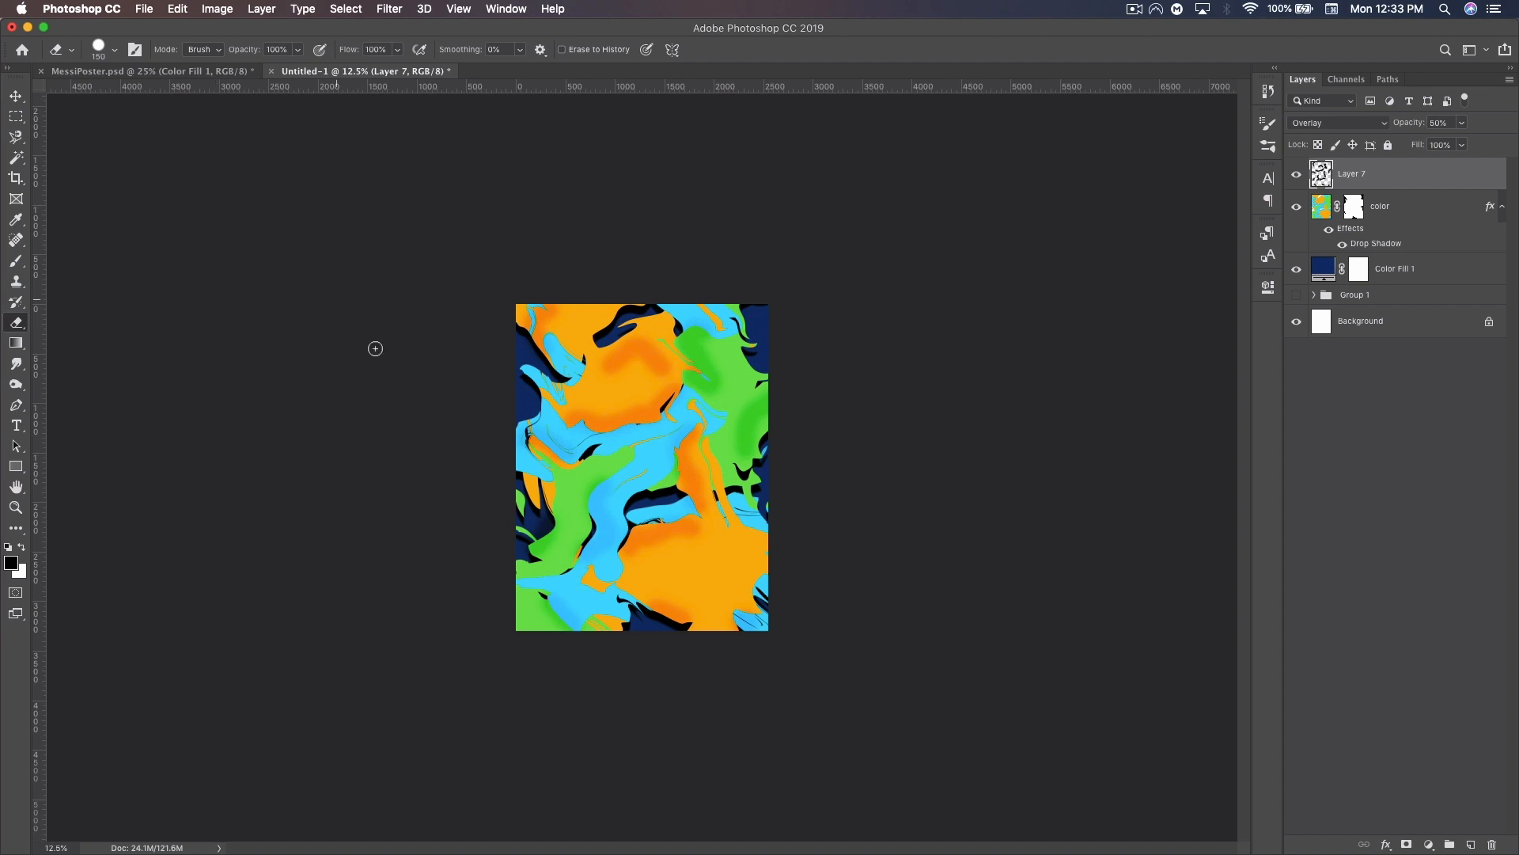
right_click(129, 175)
key("Escape")
key("bracketright")
key("bracketright")
key("bracketright")
key("bracketright")
key("bracketright")
key("bracketright")
key("bracketright")
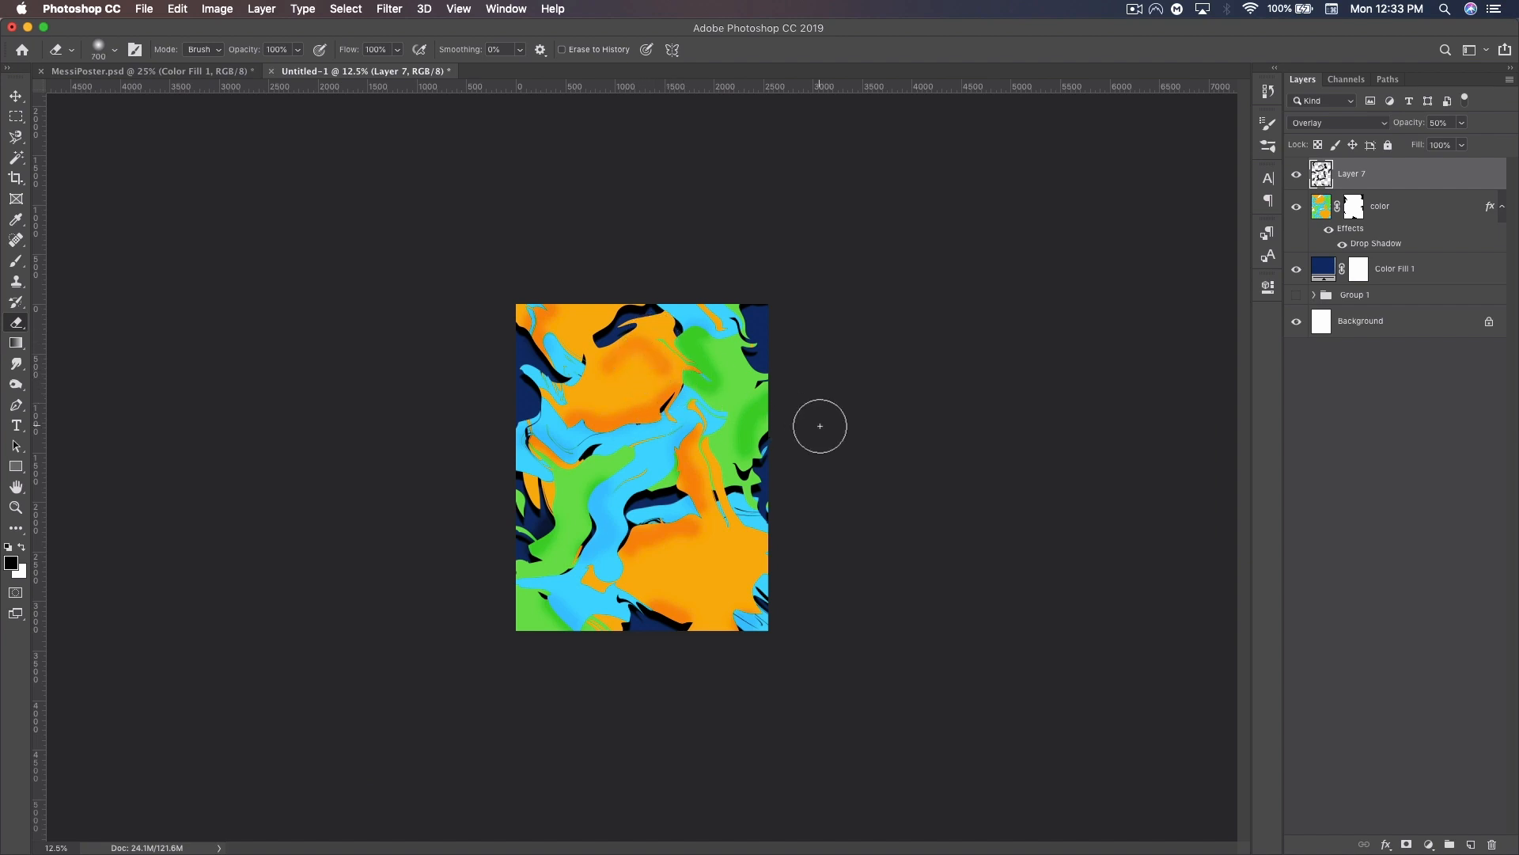
left_click(16, 96)
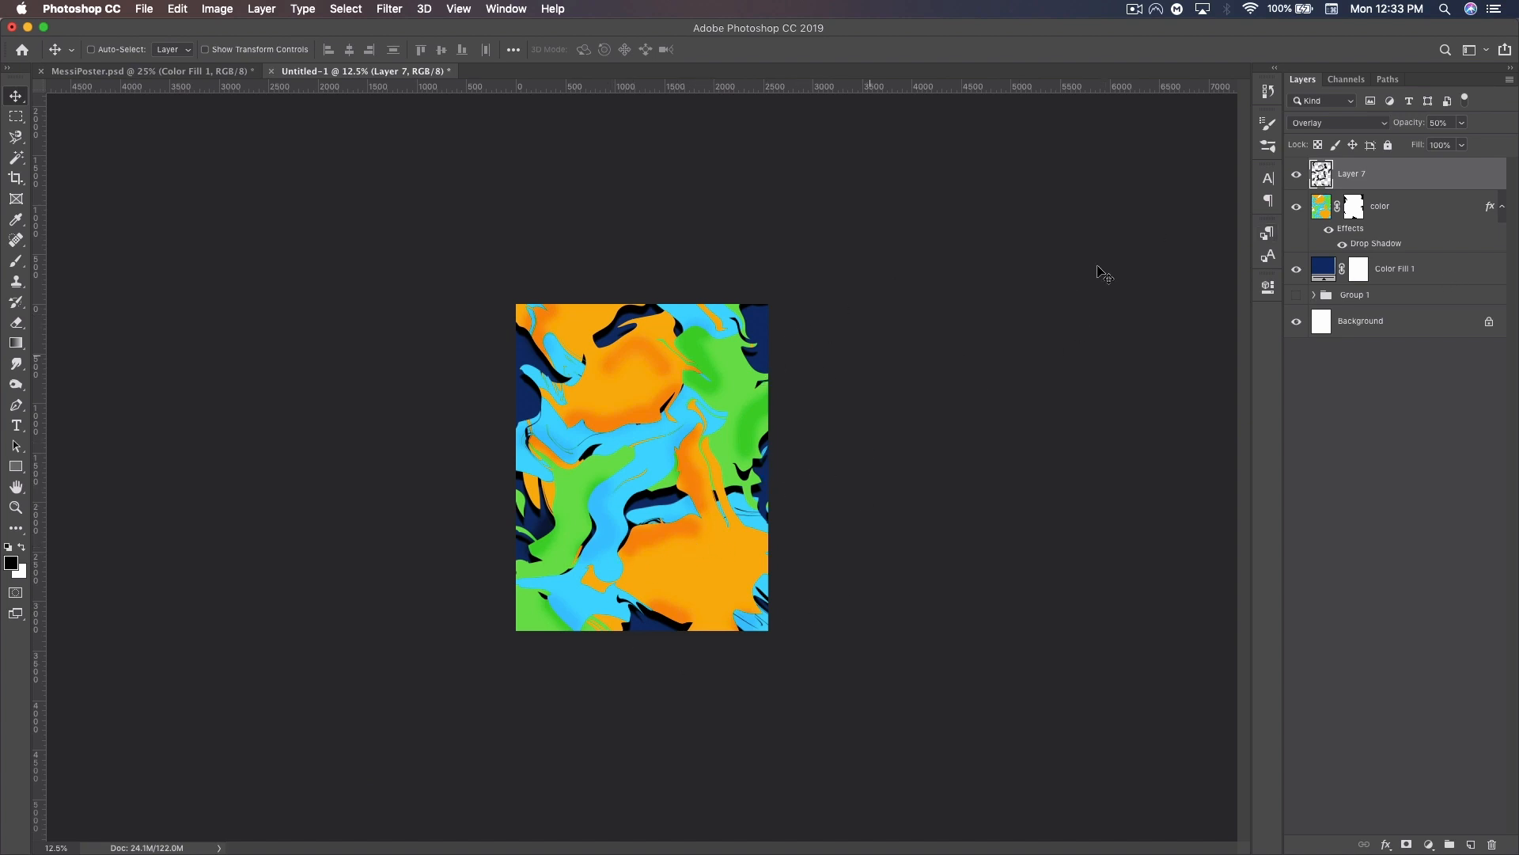
Add a new layer above the shading layer and choose the 1495 px splash brush from Qehzy Brush Pack 2.
left_click(17, 261)
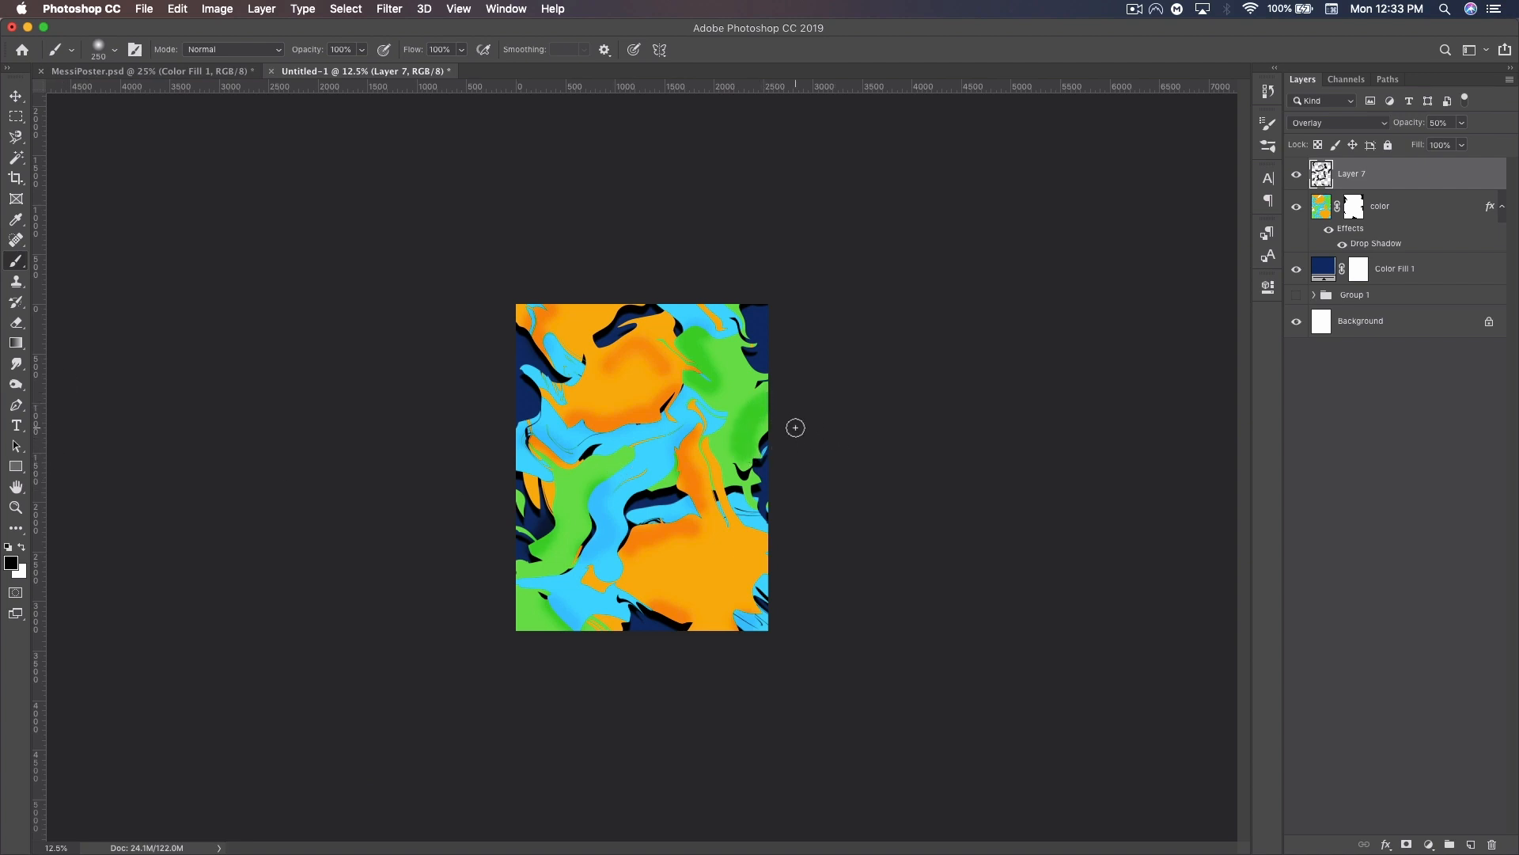
key("super")
left_click(1470, 845)
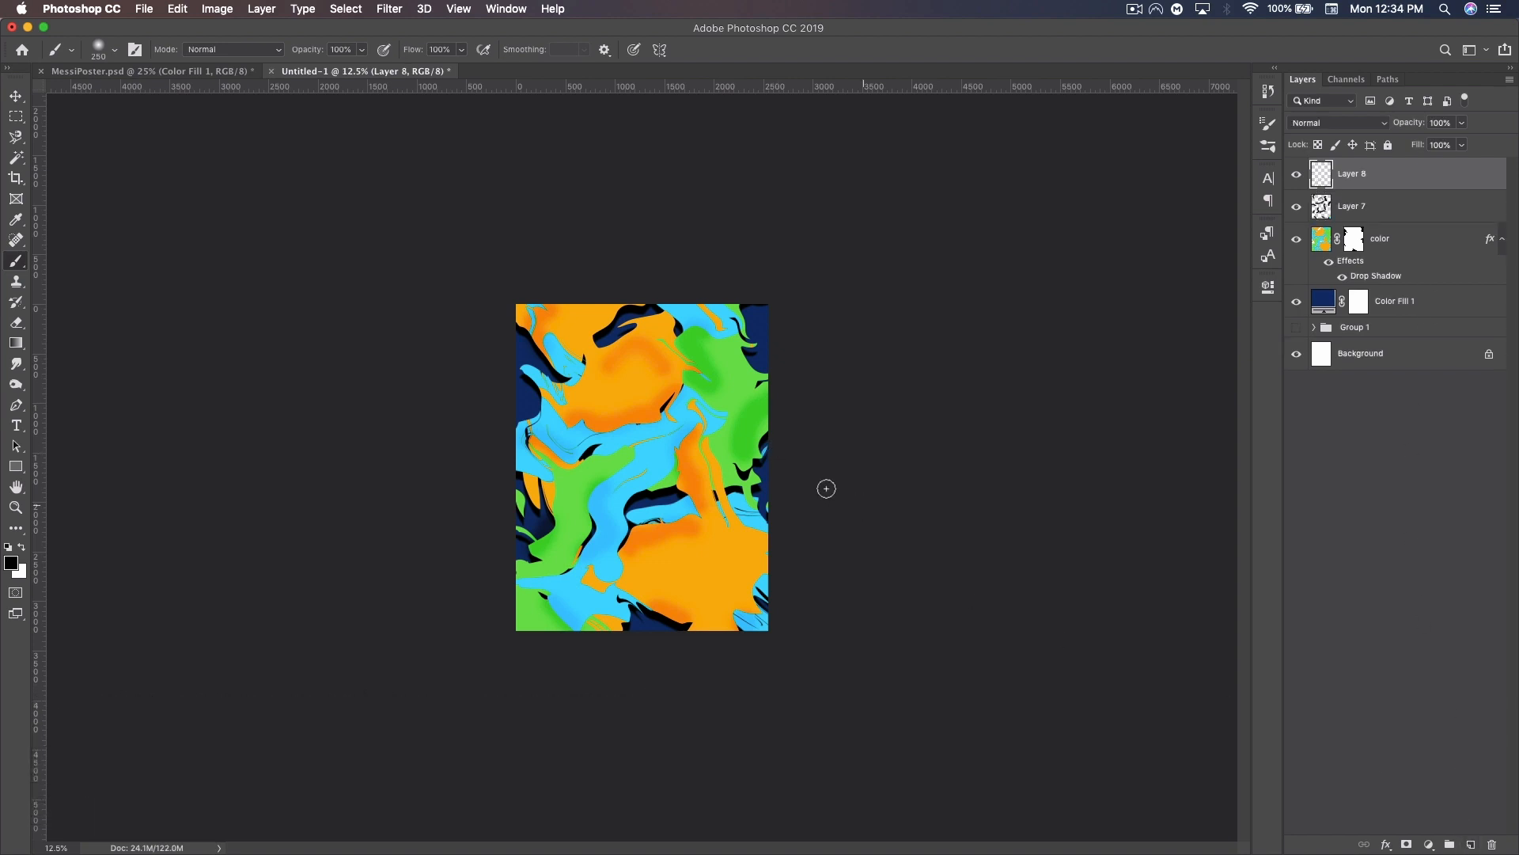
left_click(118, 53)
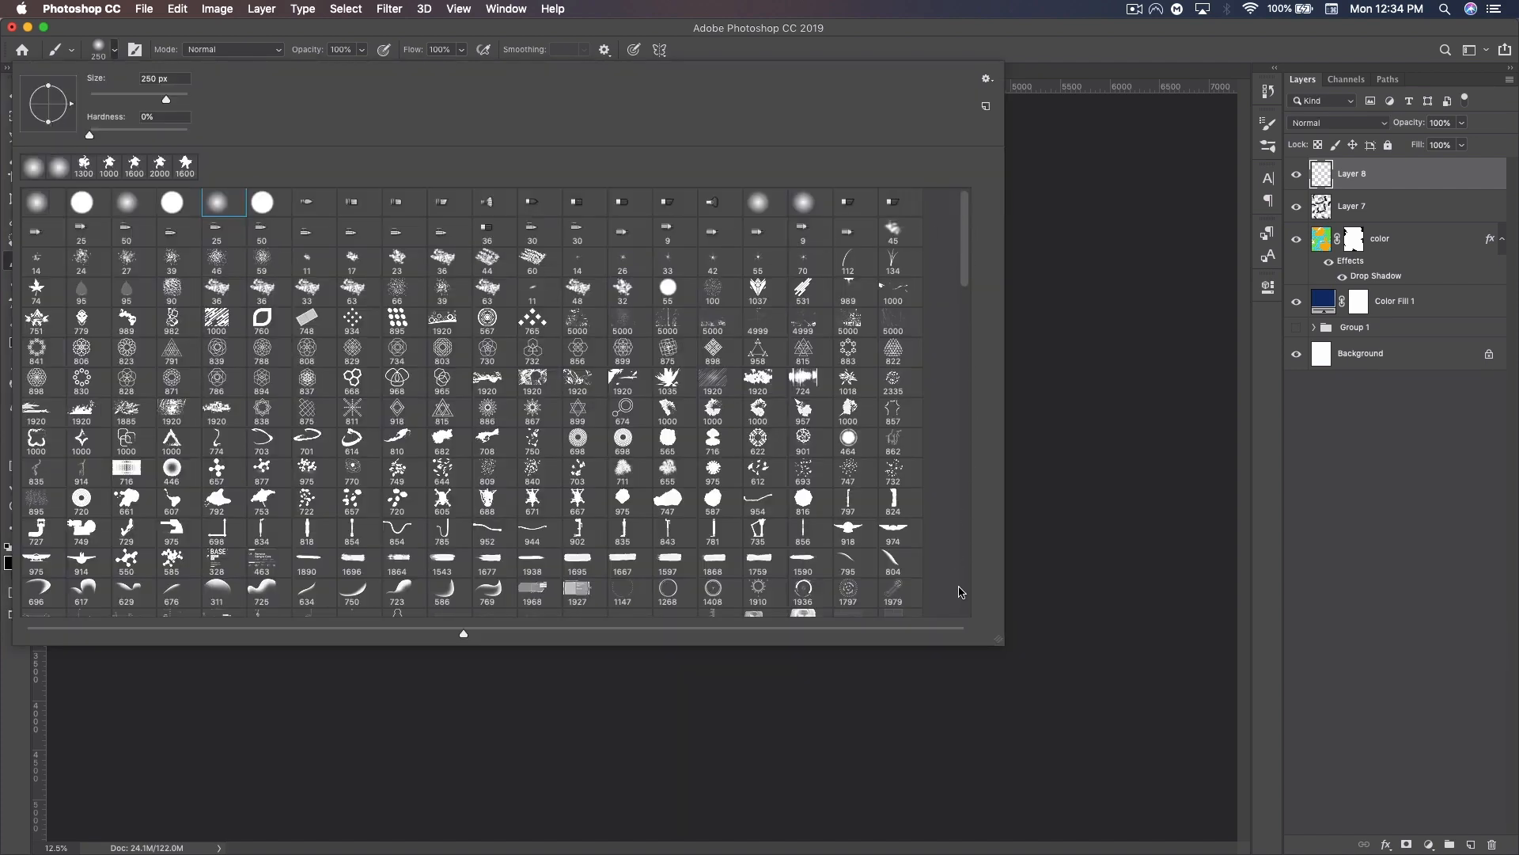
scroll(968, 611, "down", 15)
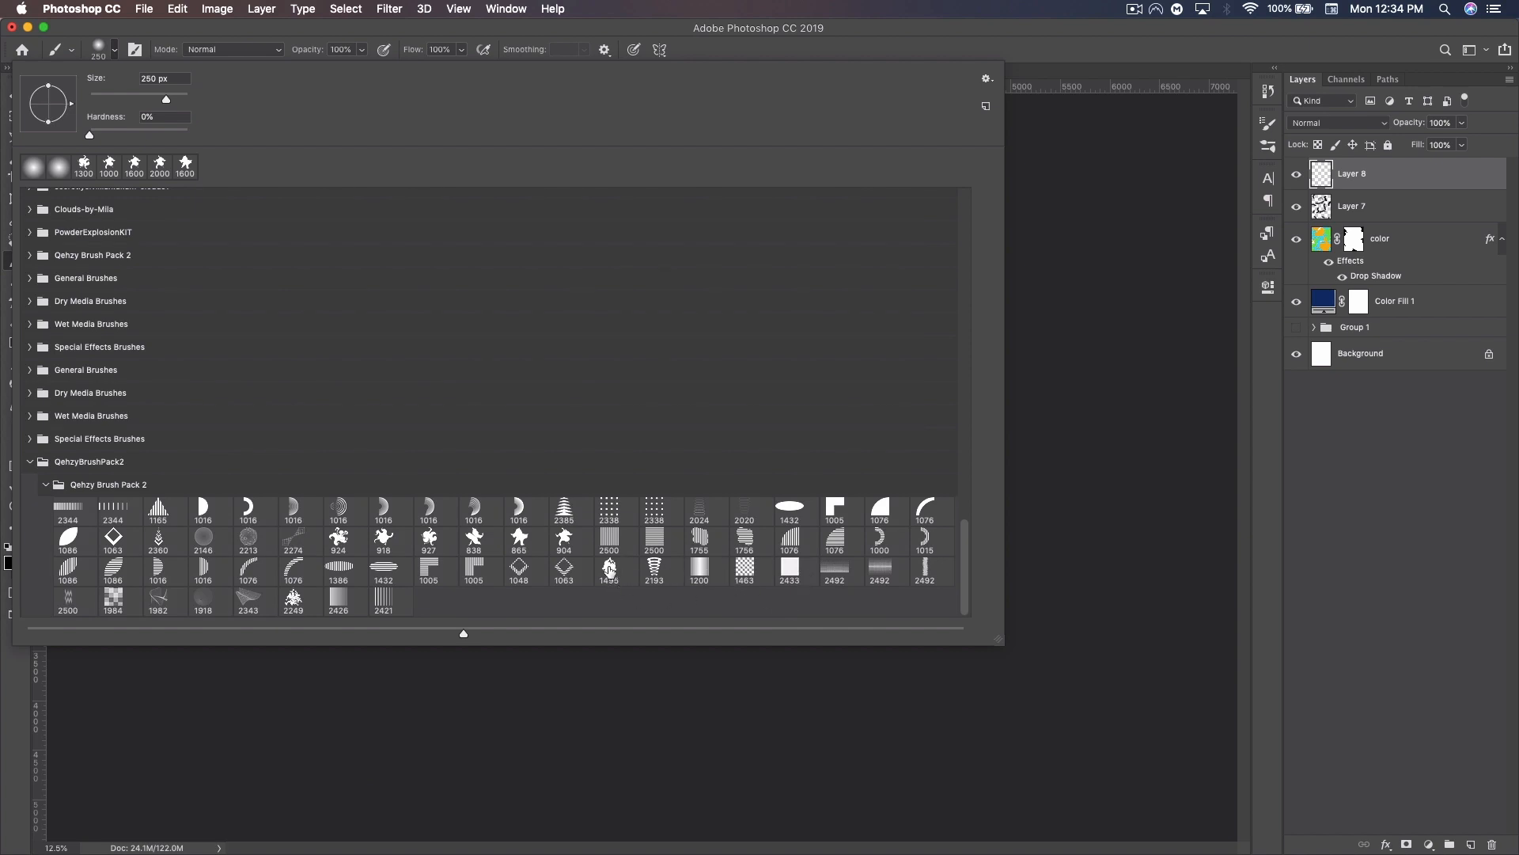
left_click(609, 566)
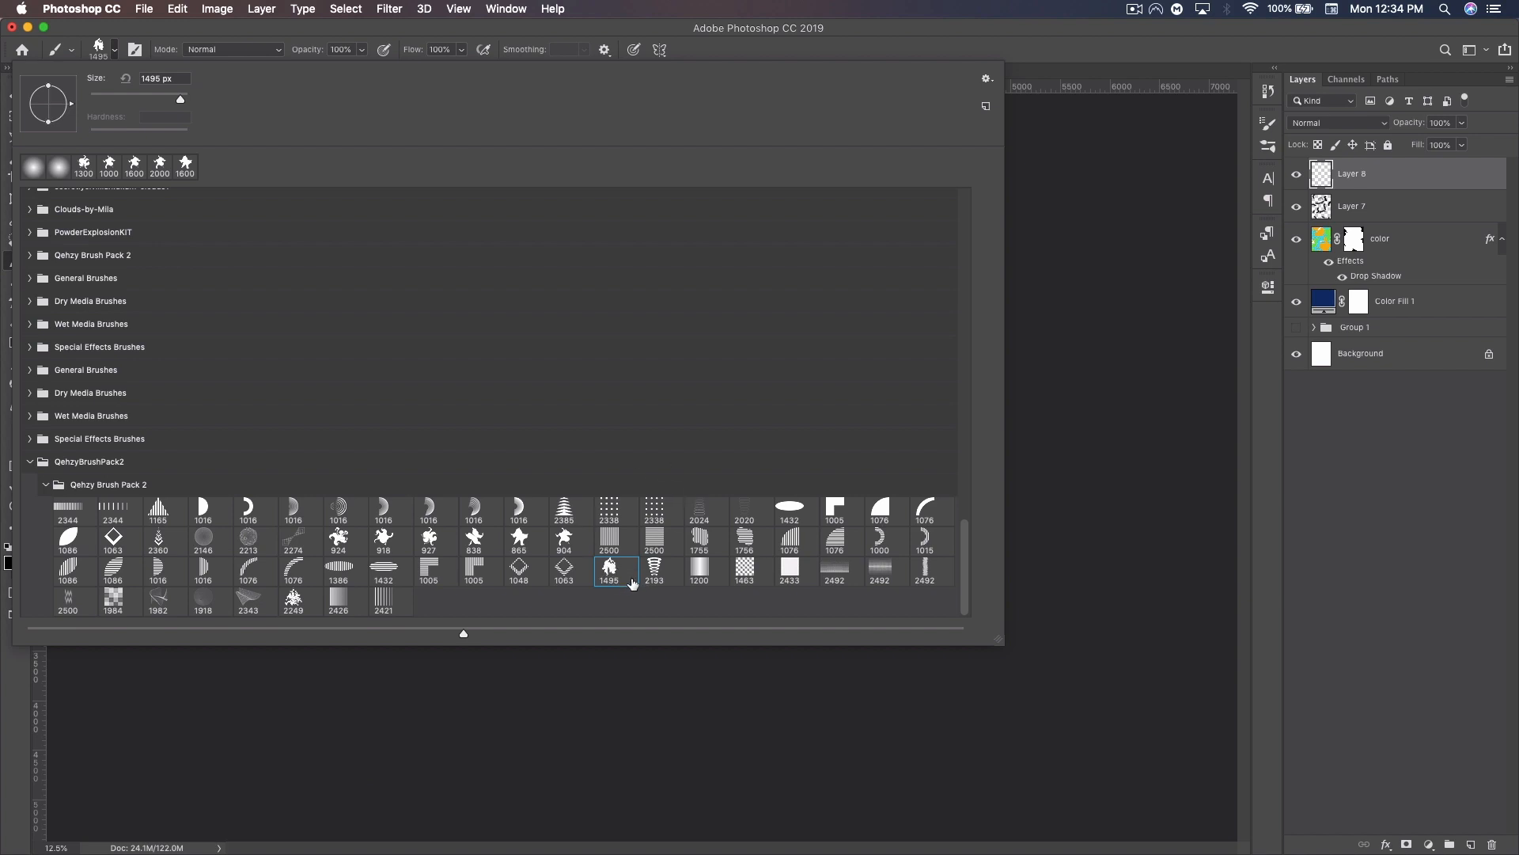
left_click(1045, 32)
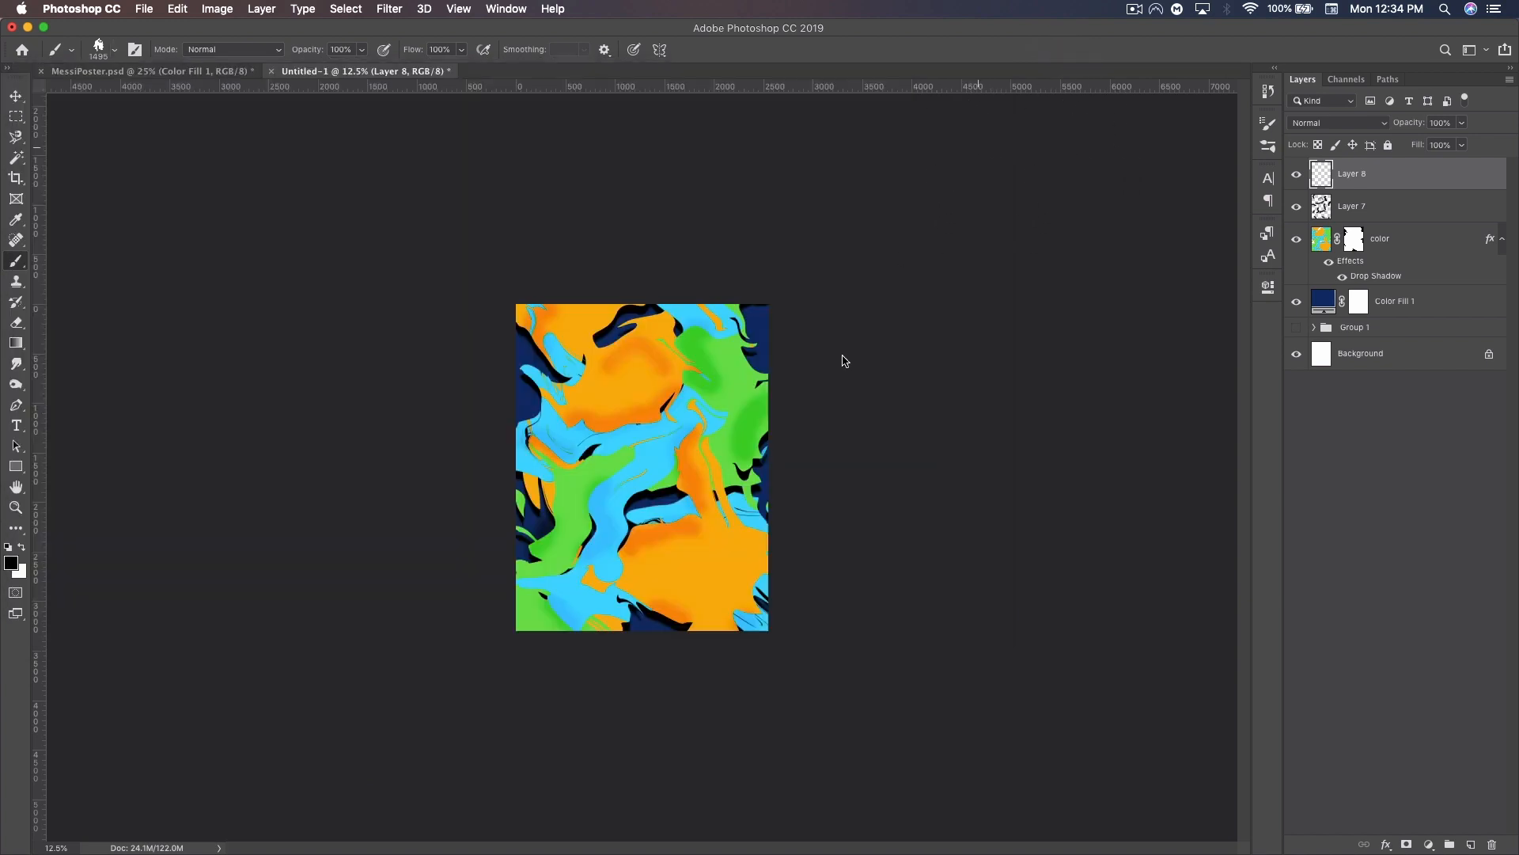
Stamp black splashes near the canvas's lower-right, right, upper-left and lower-left areas, enlarging the brush to 1500 px after the first.
left_click(714, 567)
key("bracketright")
left_click(732, 403)
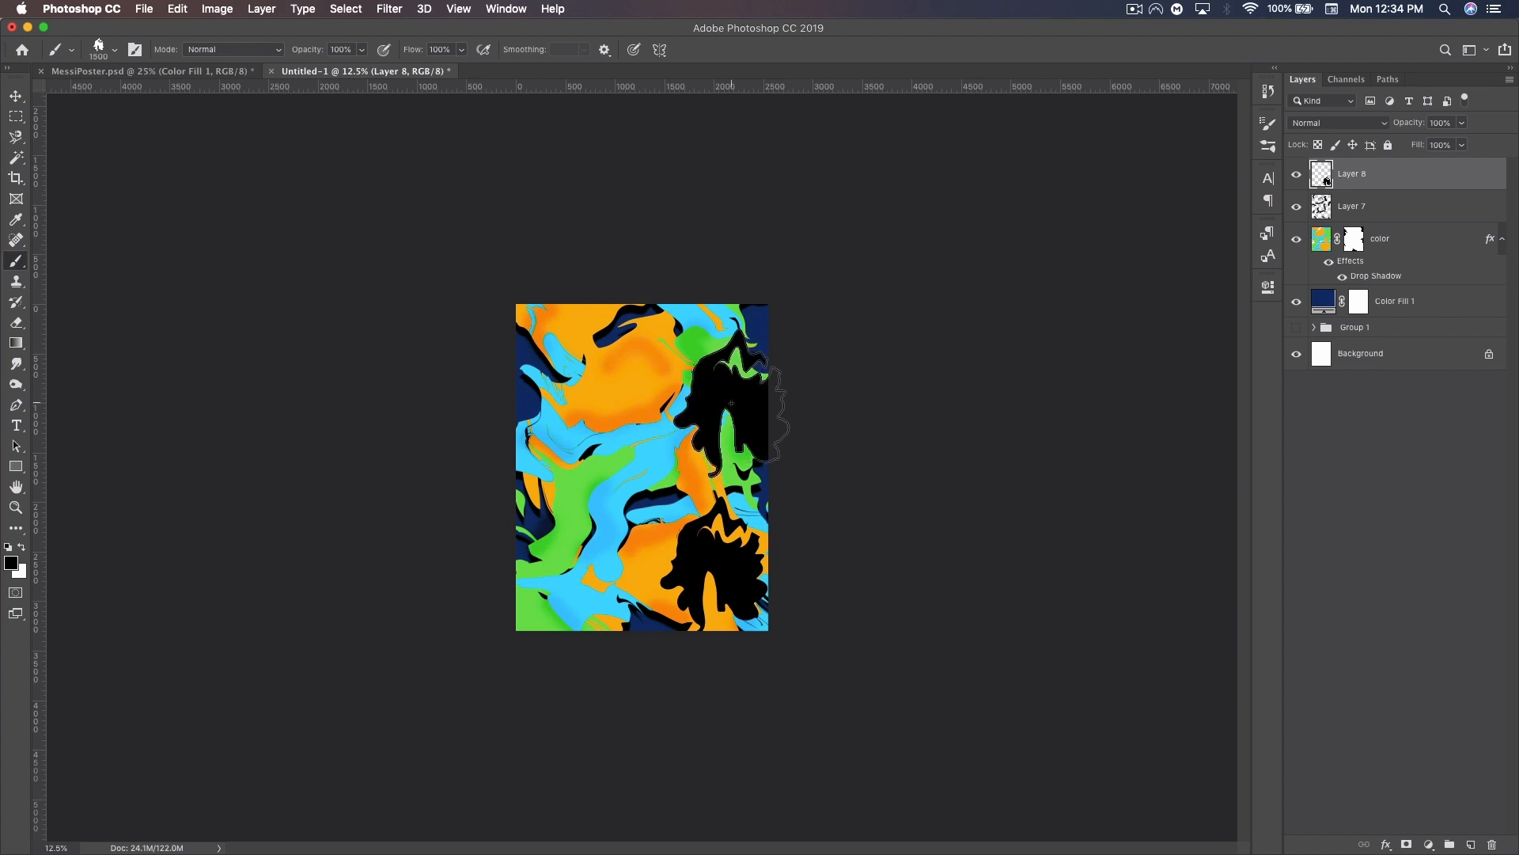
left_click(528, 360)
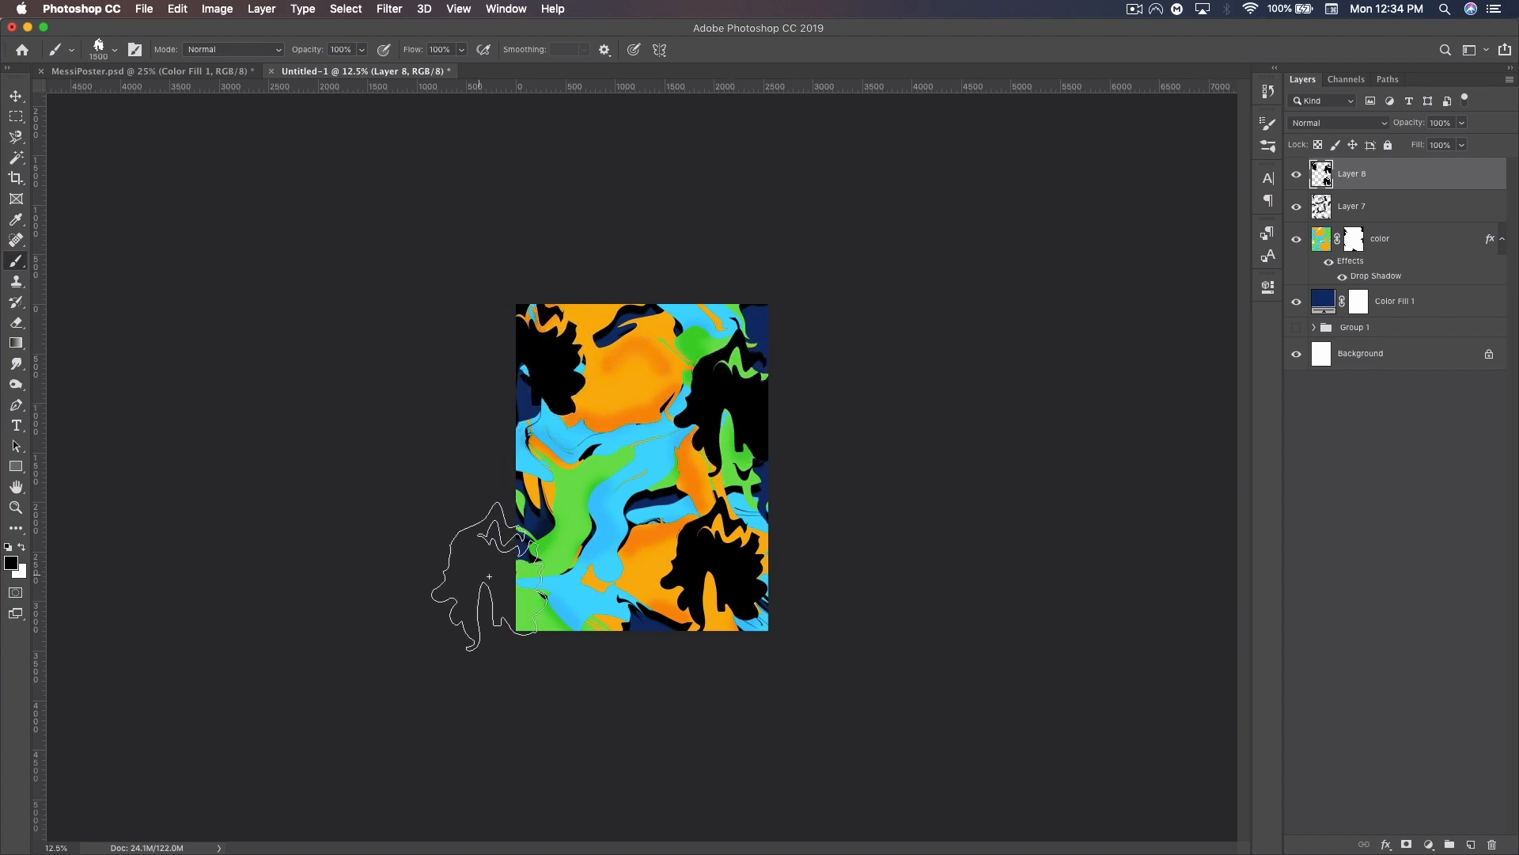
left_click(564, 526)
Clip the splash layer to the color layer beneath Layer 7 and blend it as Overlay at 36% opacity.
left_click_drag(1377, 178, 1379, 231)
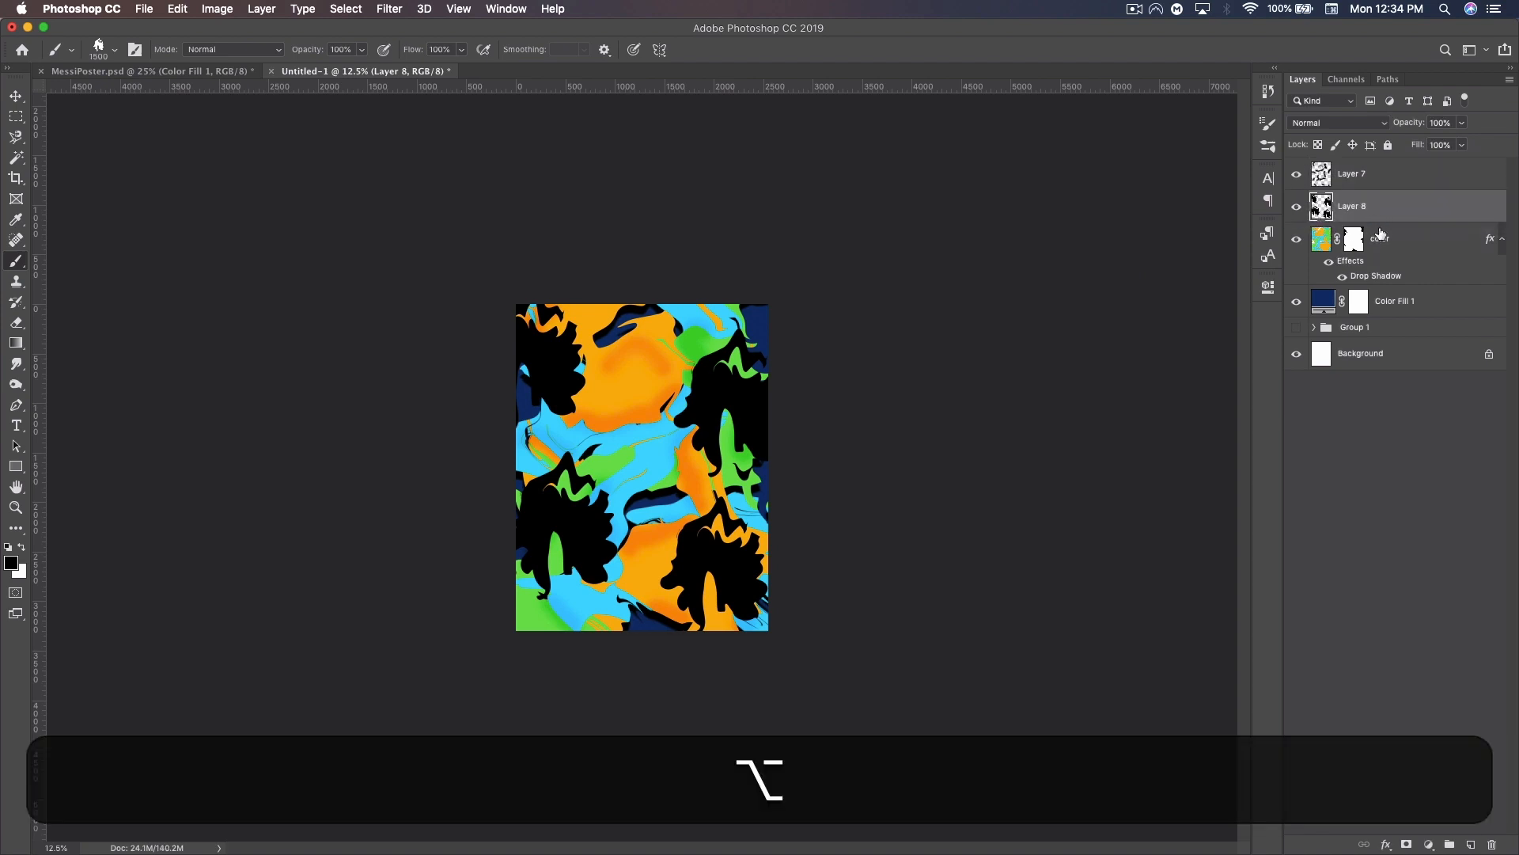
left_click(1381, 222, "alt")
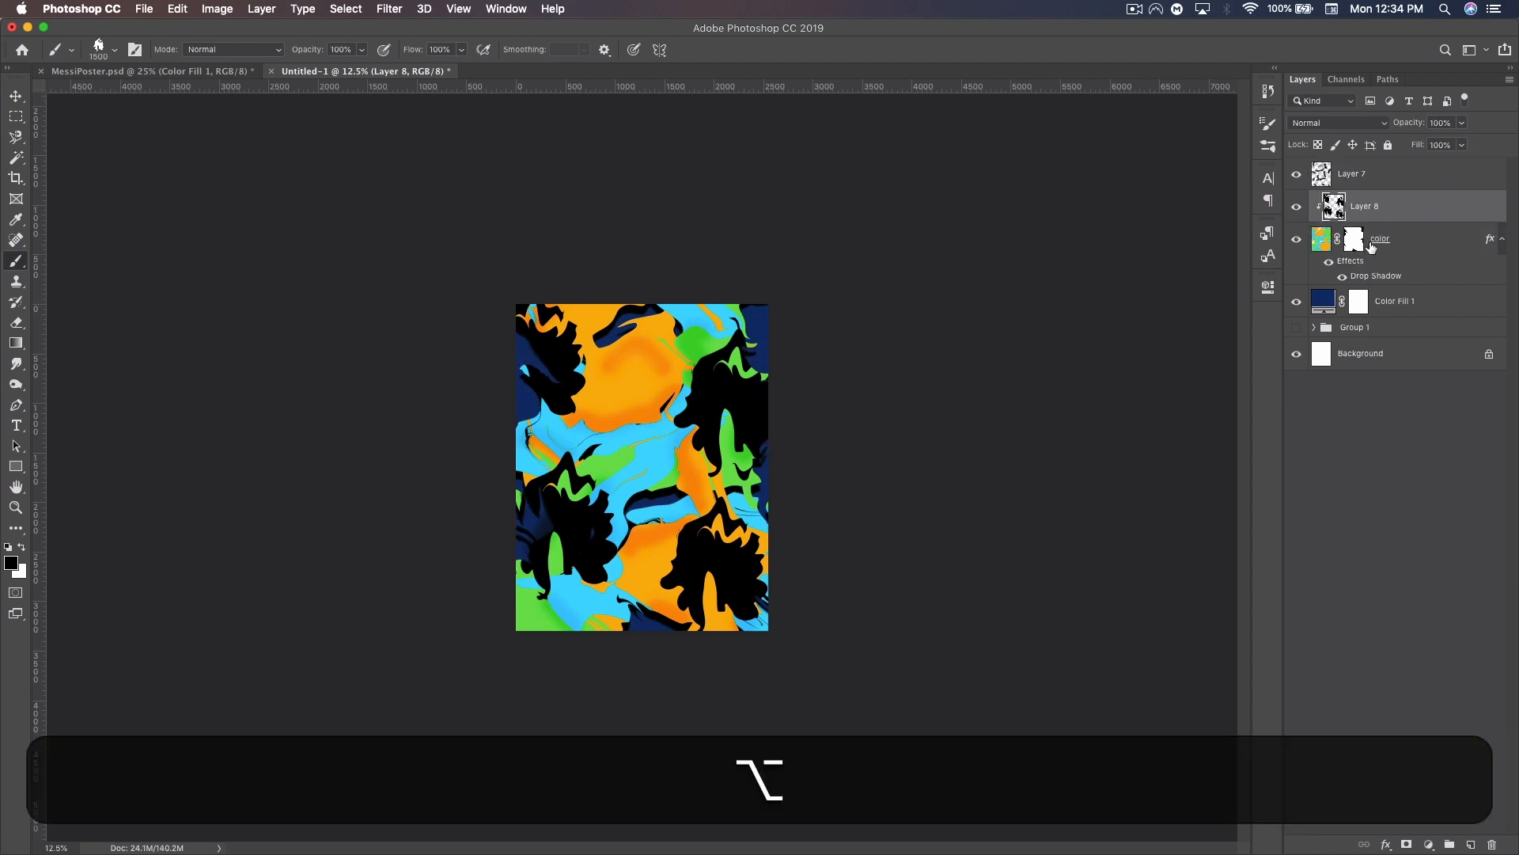
left_click(1337, 123)
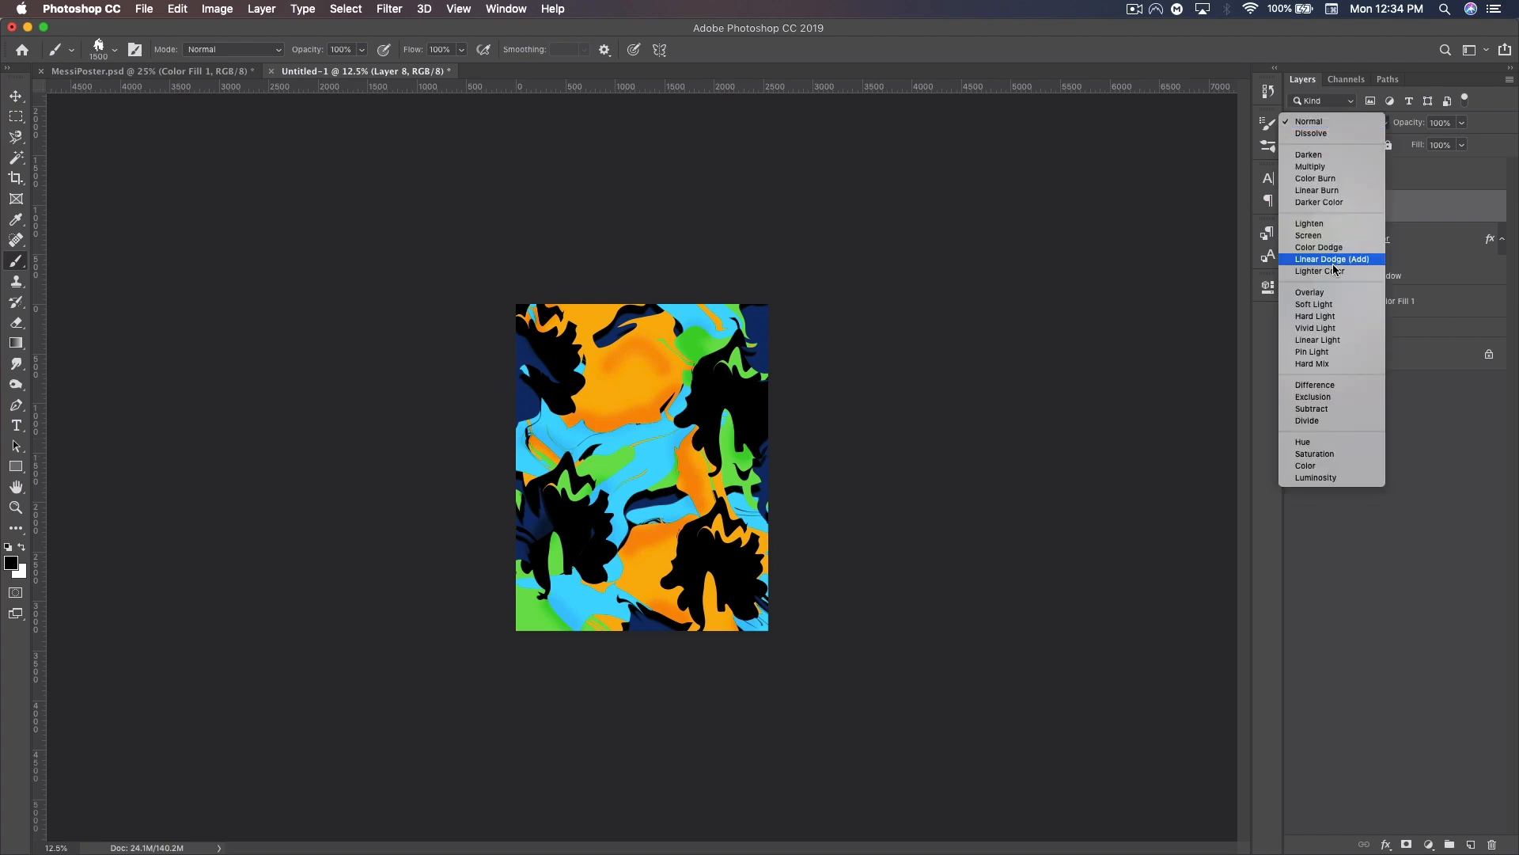
left_click(1338, 292)
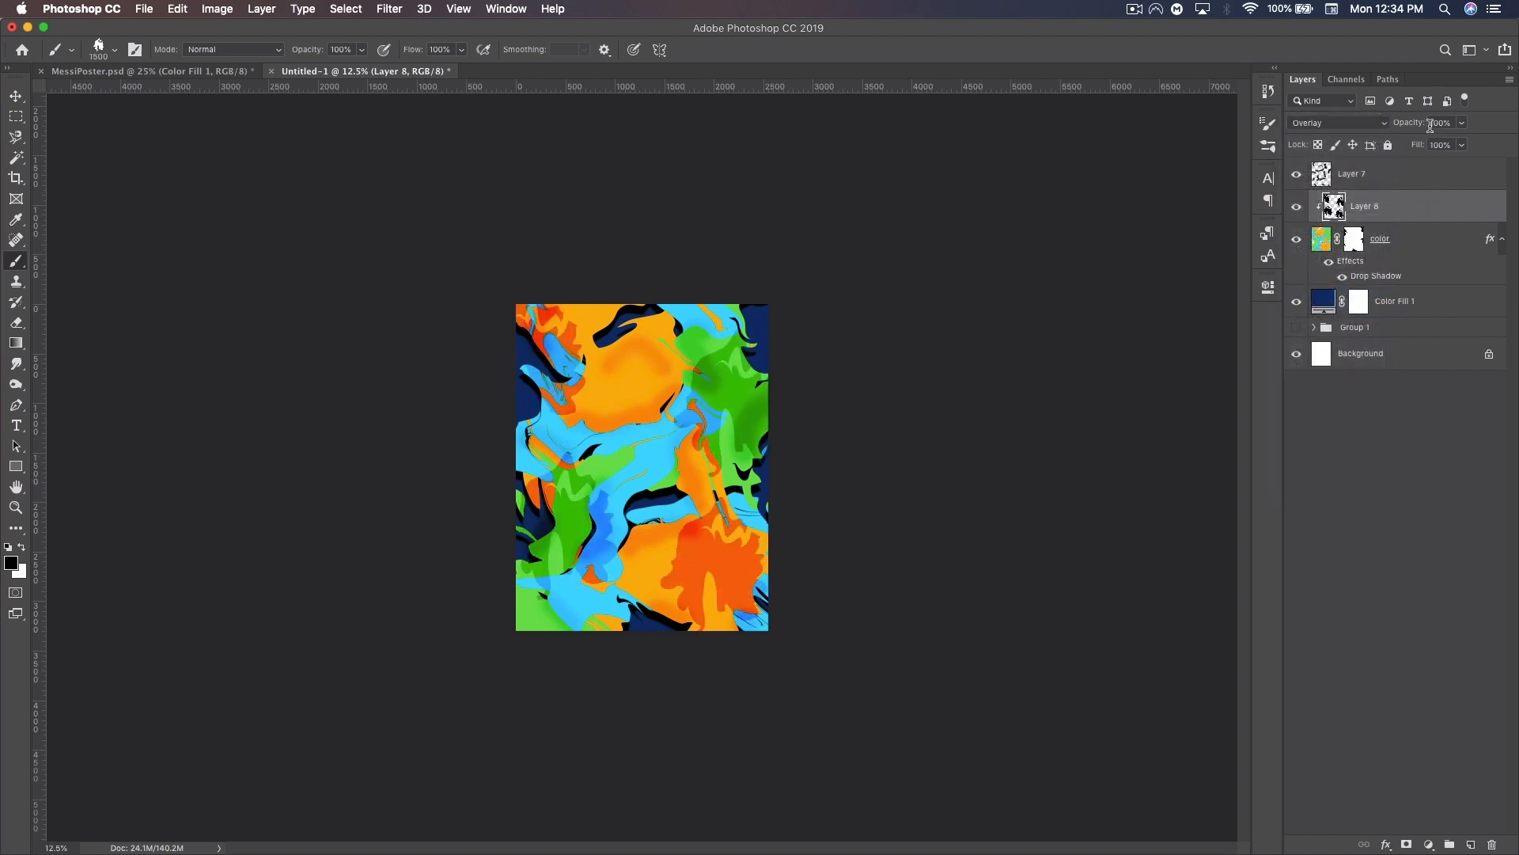
left_click_drag(1399, 120, 1361, 127)
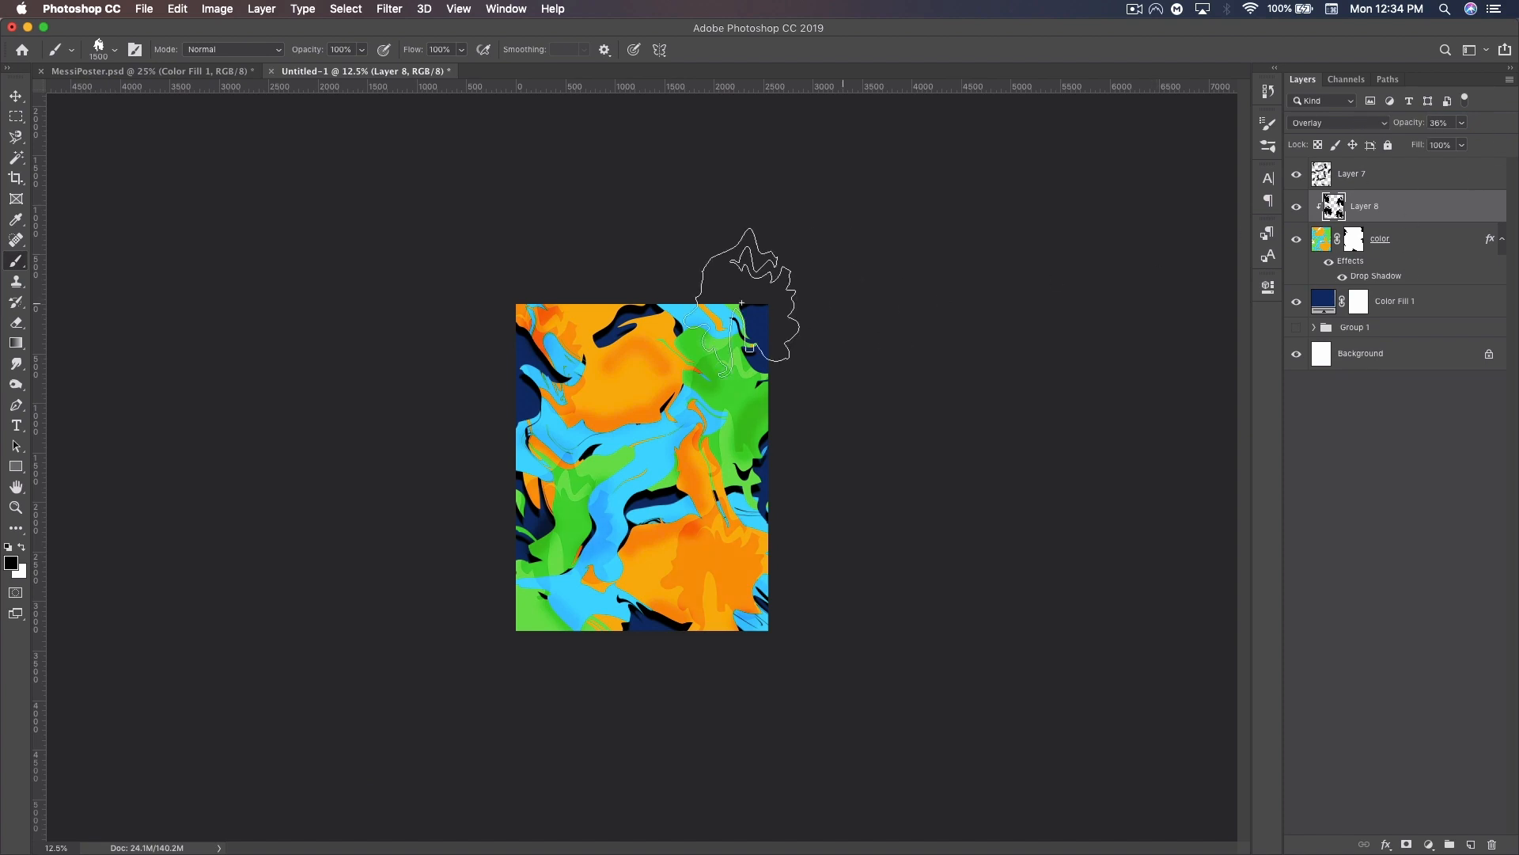
left_click(16, 96)
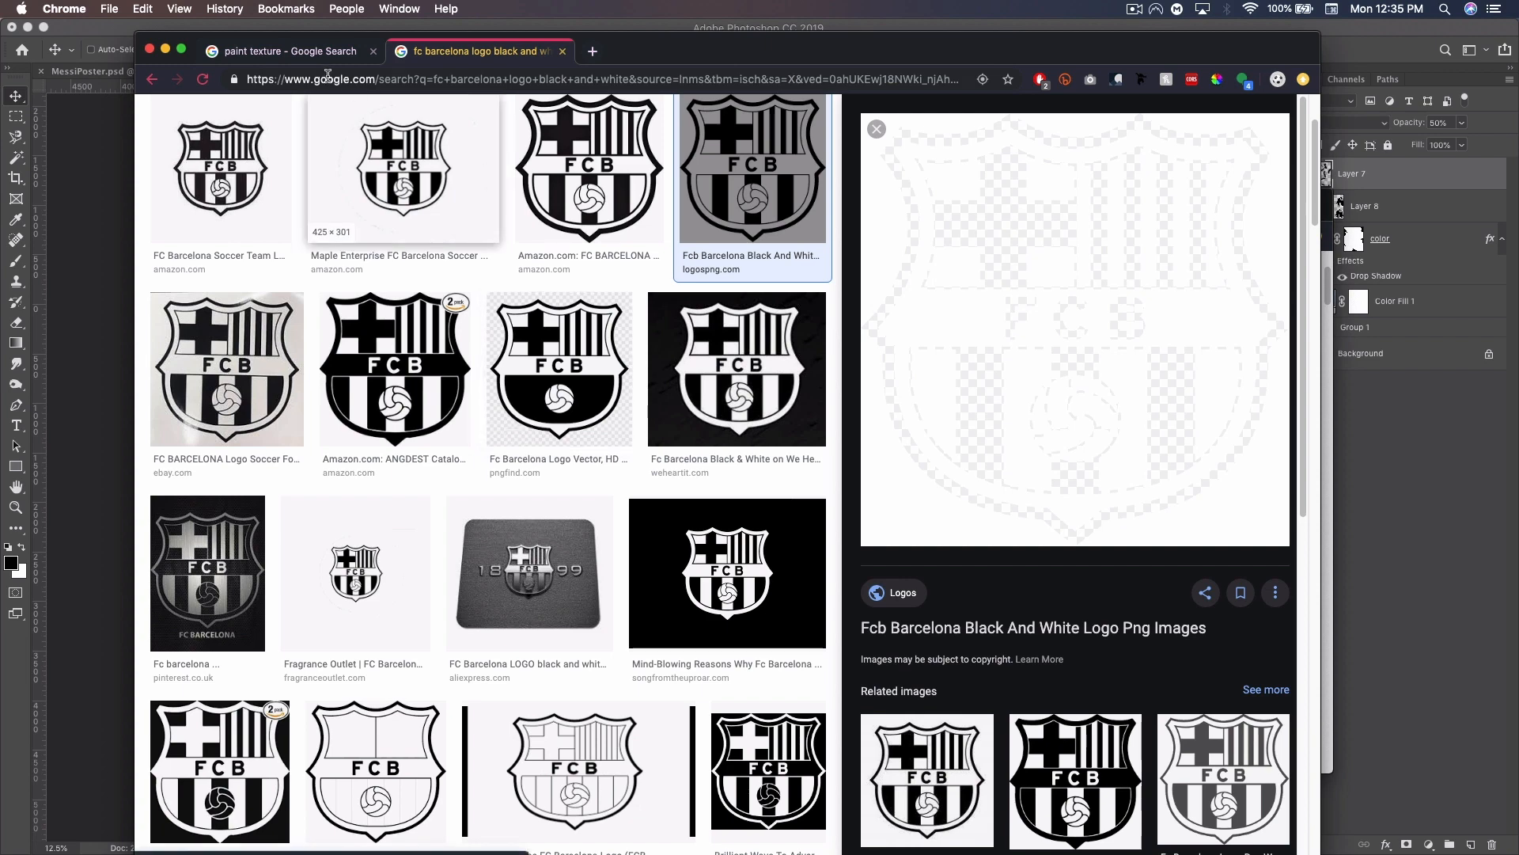
Switch to the paint texture search results in the browser for a texture, and scale the pasted grey texture to cover the whole canvas.
left_click(292, 55)
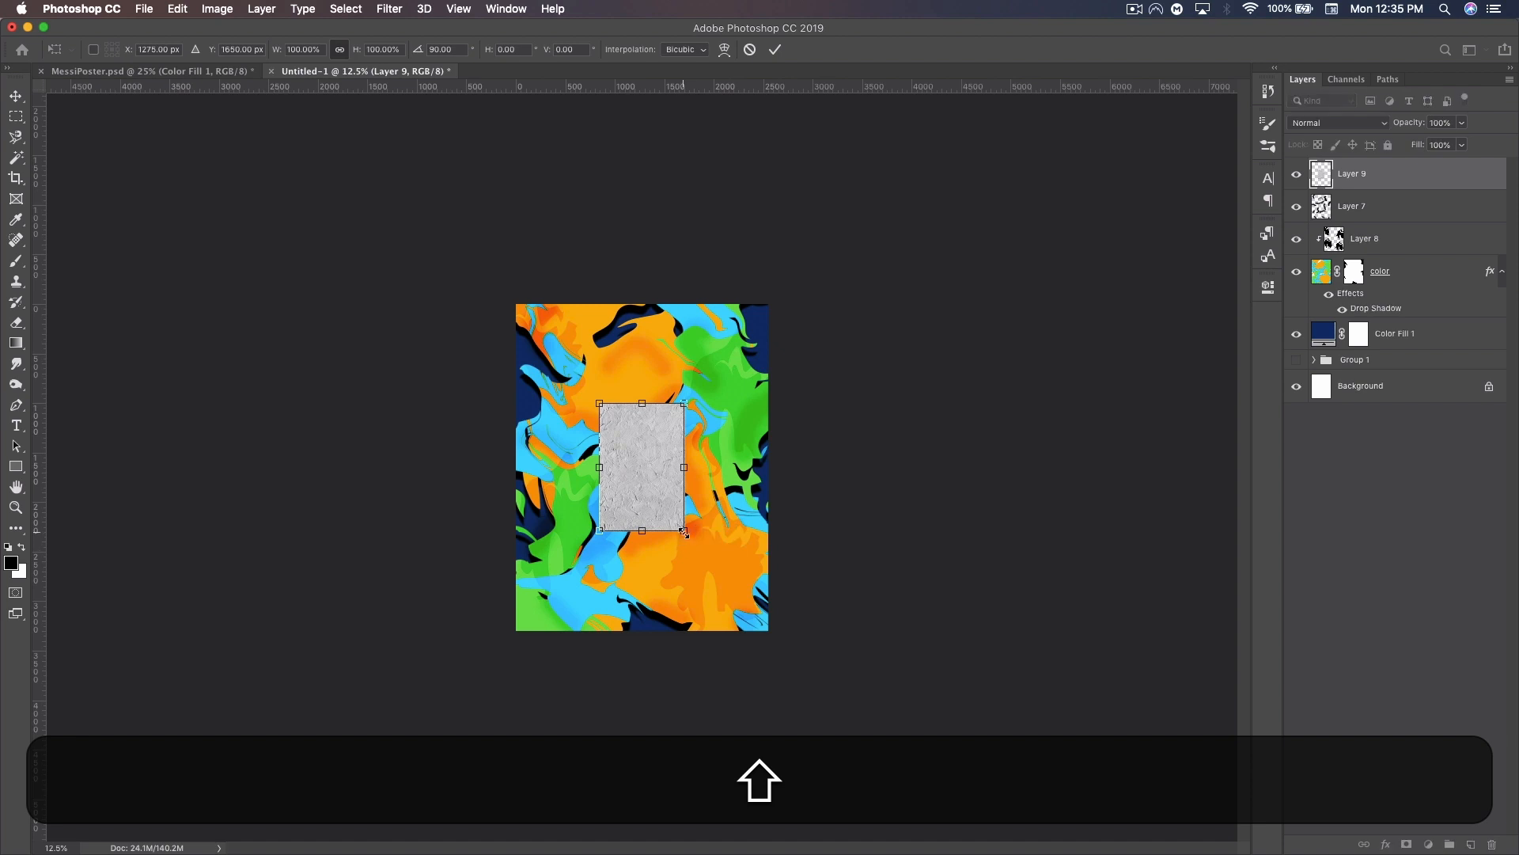
left_click_drag(685, 532, 783, 645)
key("Return")
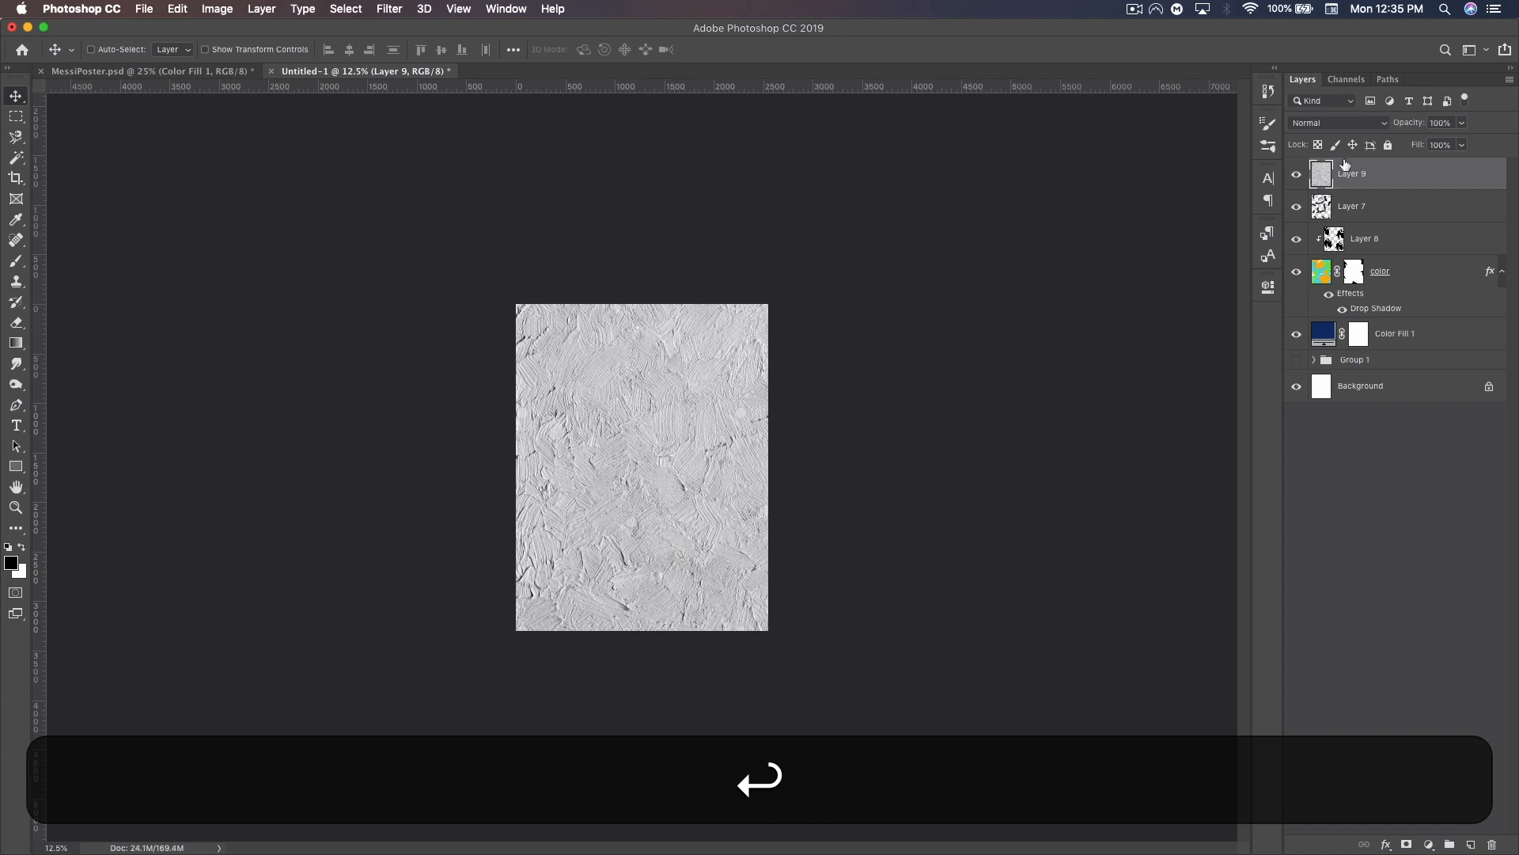
Blend the grey paint texture layer as Soft Light at 95% opacity.
left_click(1340, 125)
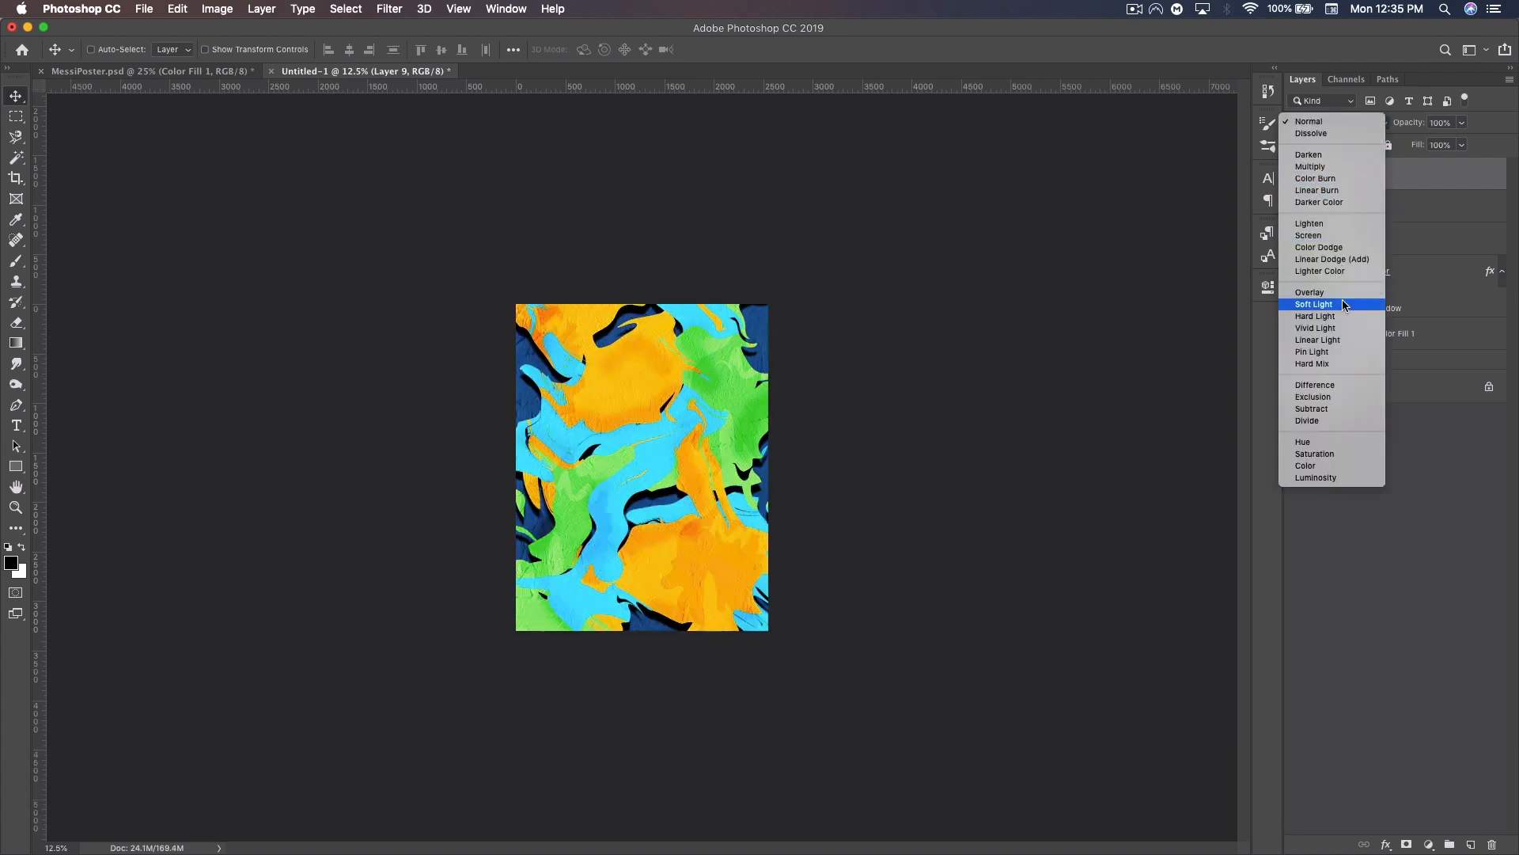
left_click(1314, 304)
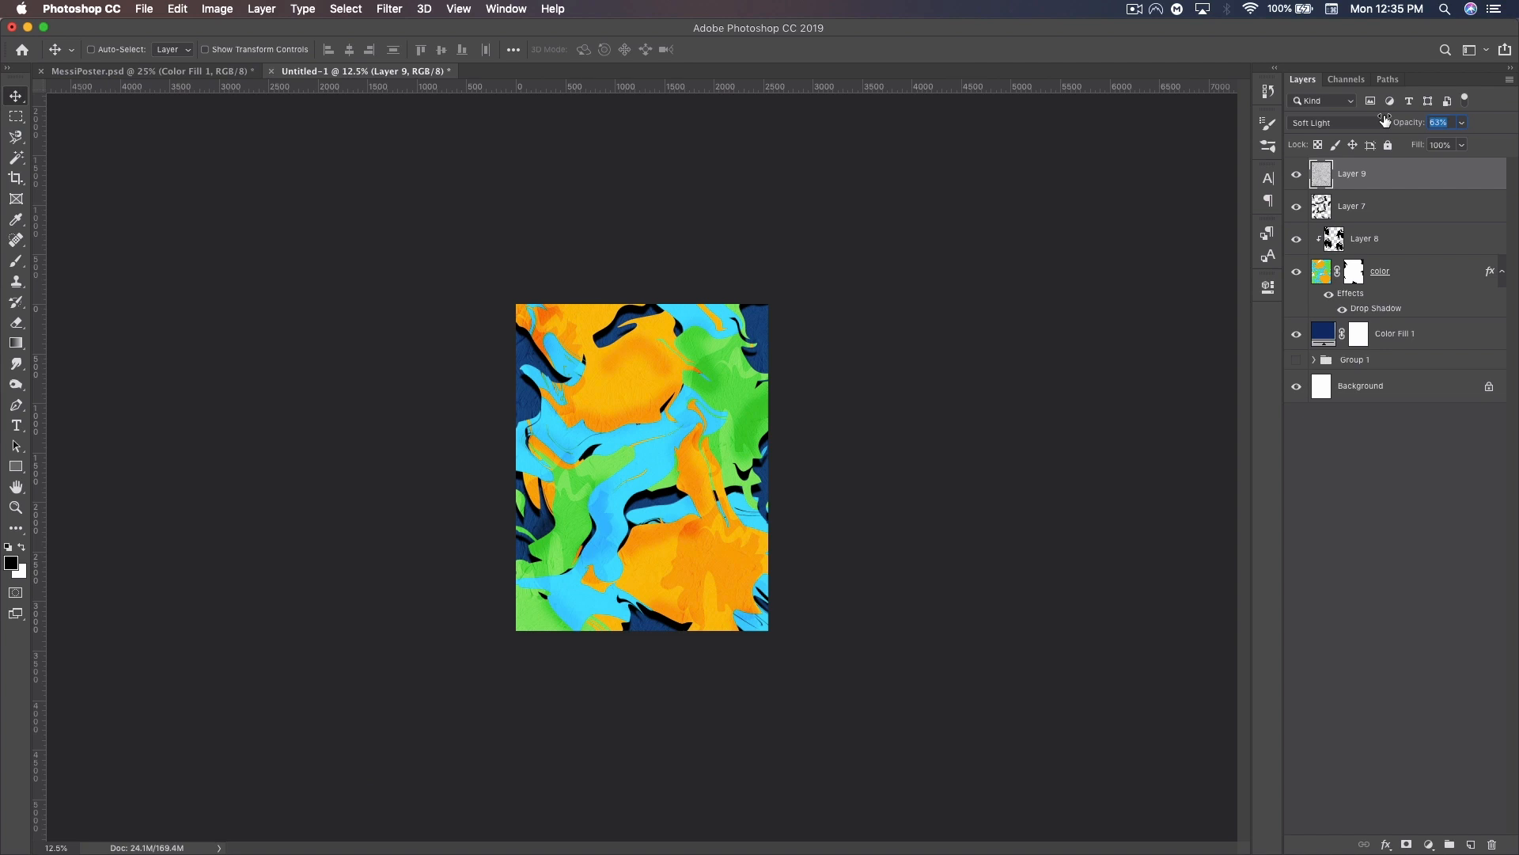
left_click_drag(1415, 117, 1409, 117)
key("Return")
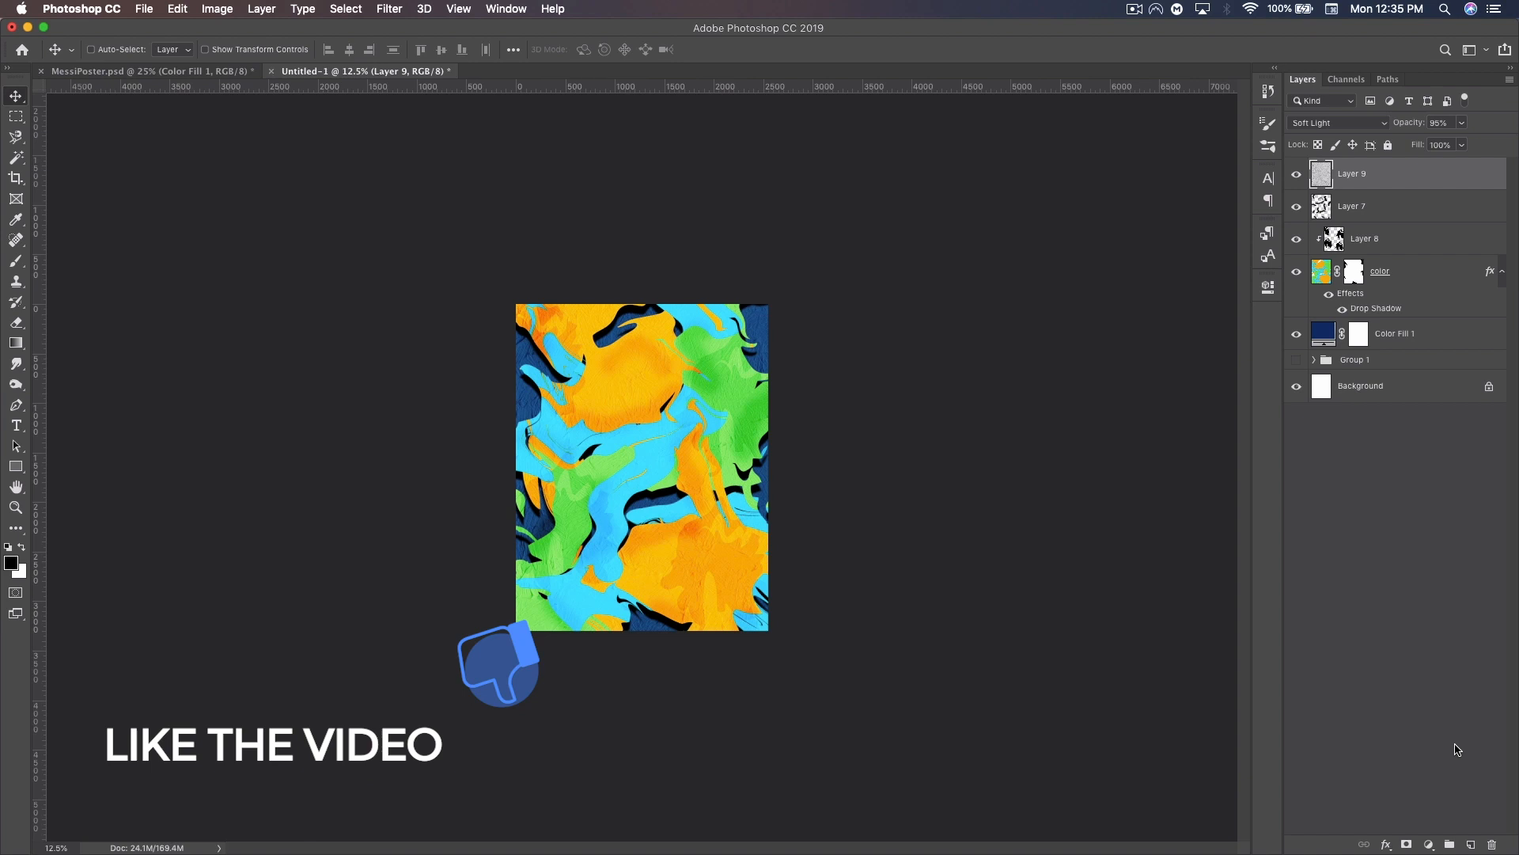
Add a new layer clipped above Layer 8 and choose the 2213 px contour-ring brush from Qehzy Brush Pack 2 with white as foreground.
key("super+shift+alt+n")
left_click(22, 544)
left_click(17, 264)
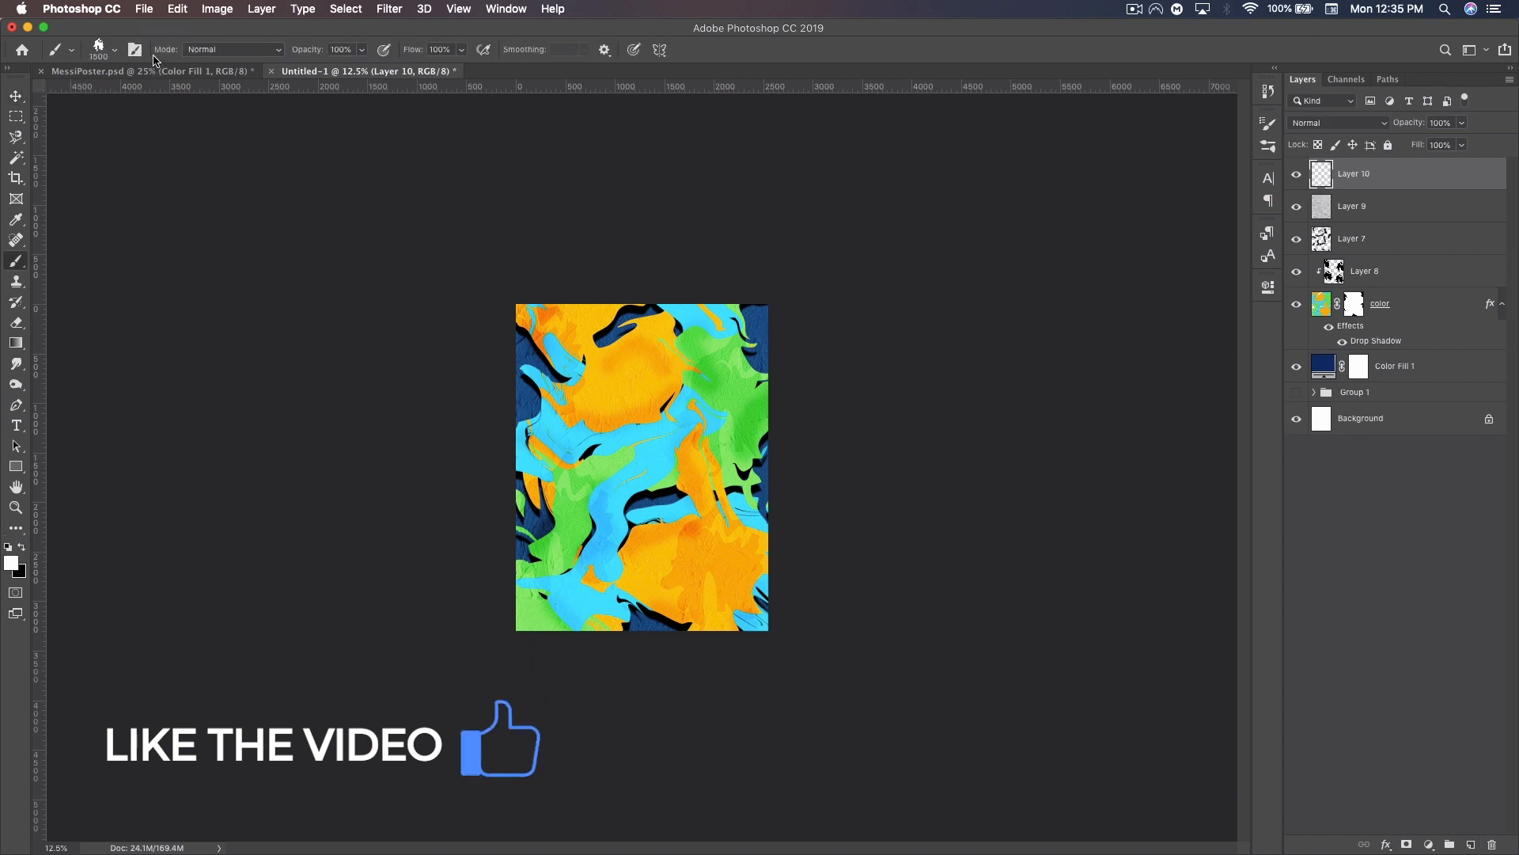
left_click(117, 50)
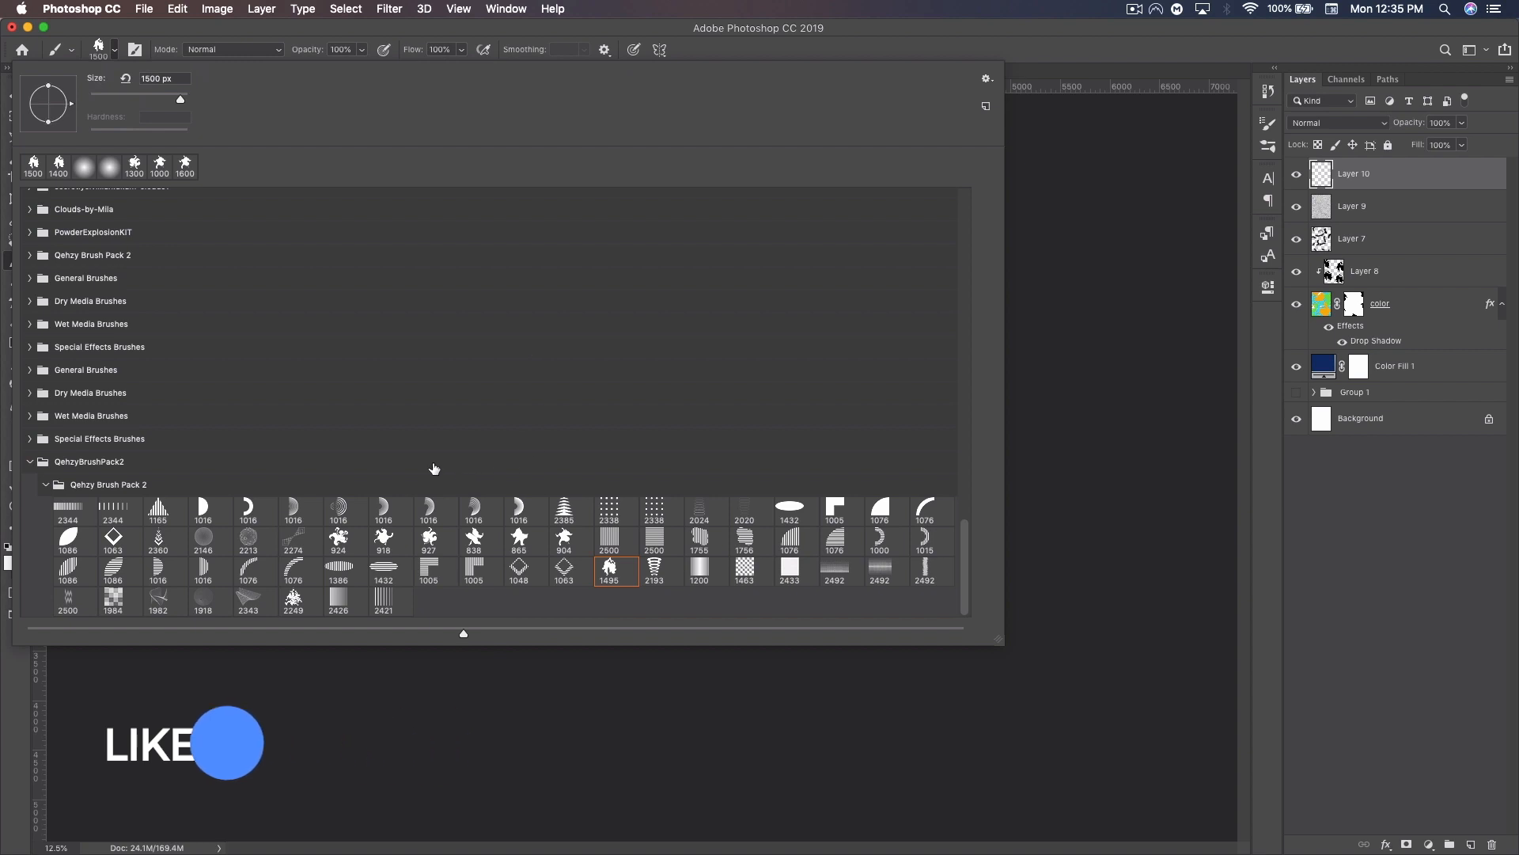
left_click(249, 546)
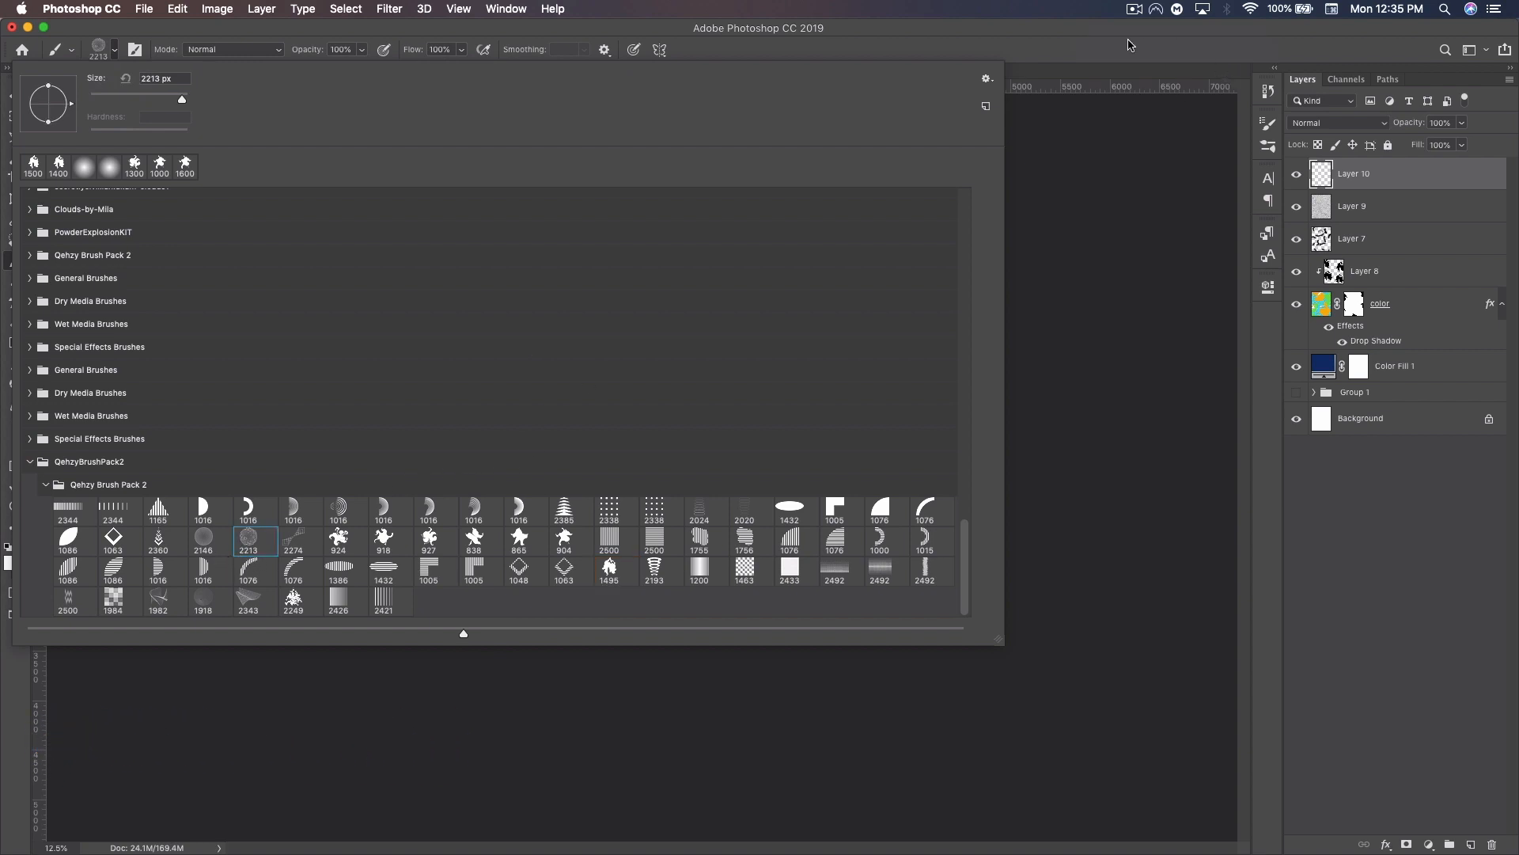
left_click(1114, 50)
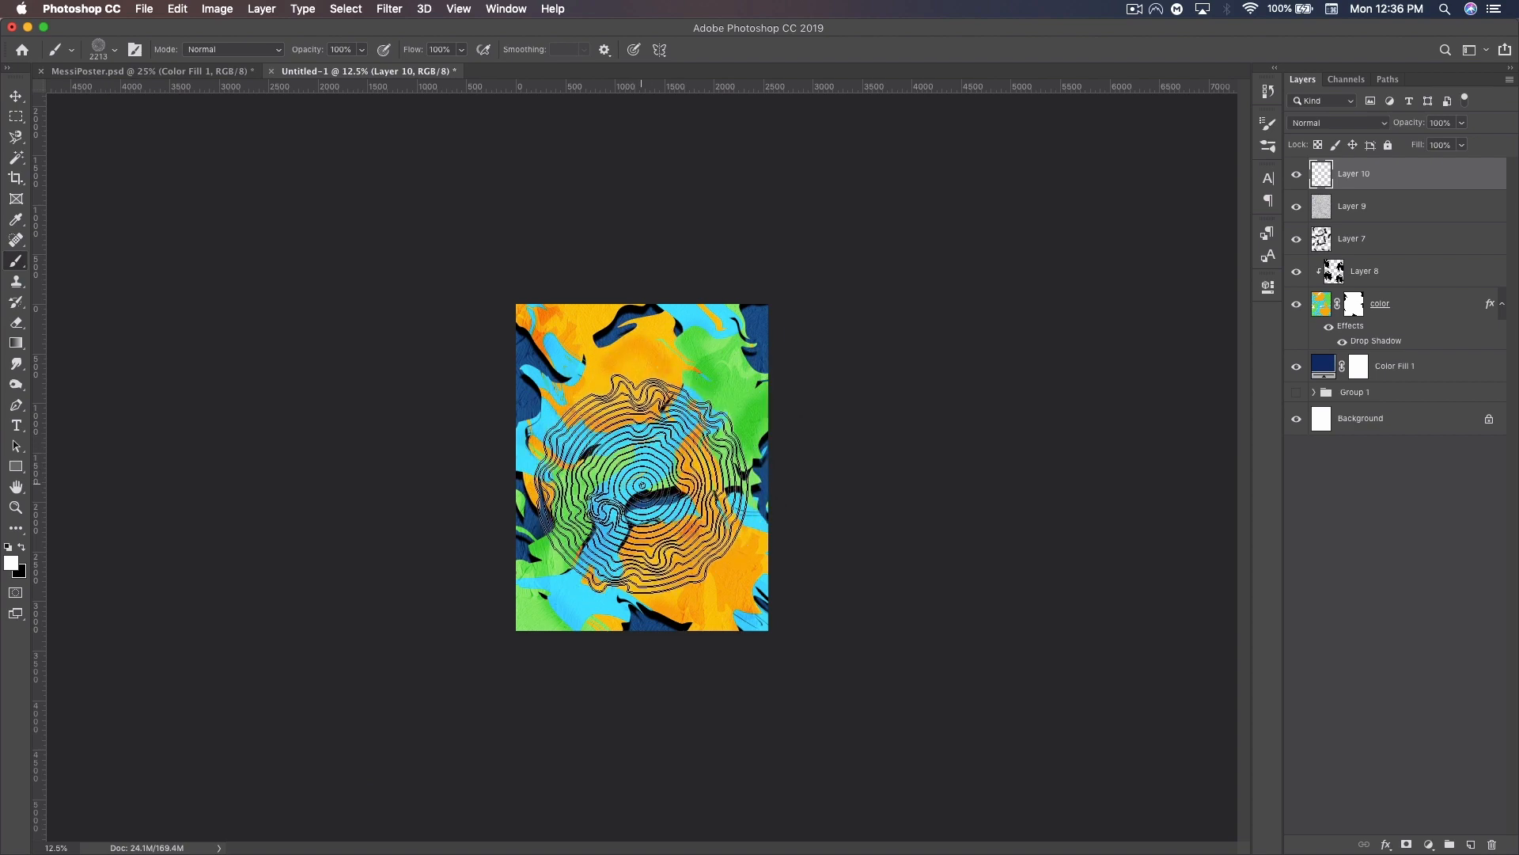
left_click_drag(1384, 173, 1384, 255)
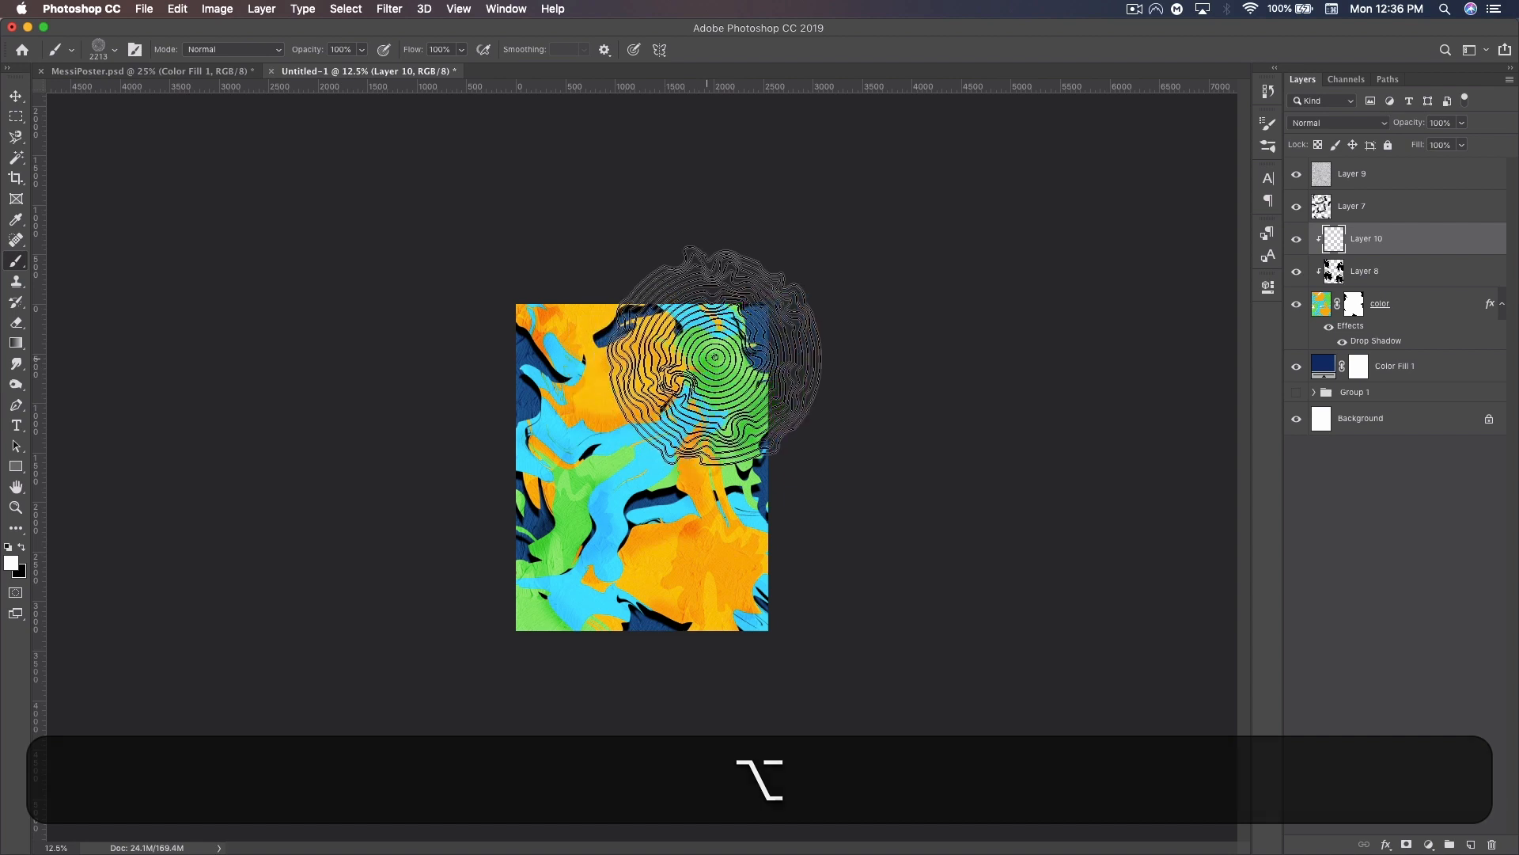
Reduce the brush to 1600 px and stamp white contour rings over the green shape near the canvas's upper-right corner.
key("bracketleft")
left_click(724, 365)
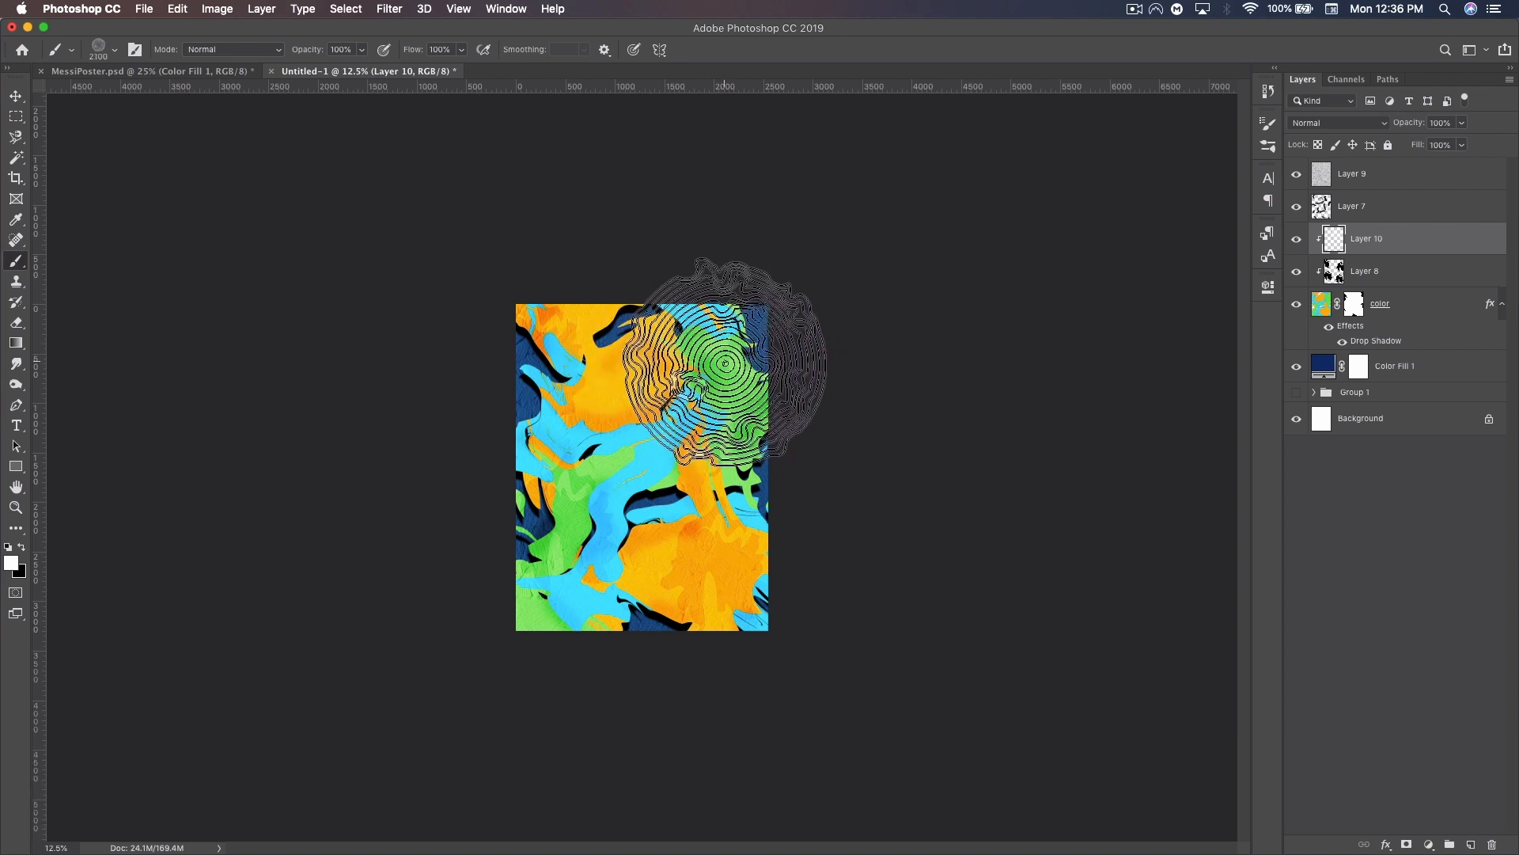
key("ctrl+z")
key("bracketleft")
key("bracketleft")
key("bracketleft")
key("bracketleft")
key("bracketleft")
left_click(732, 346)
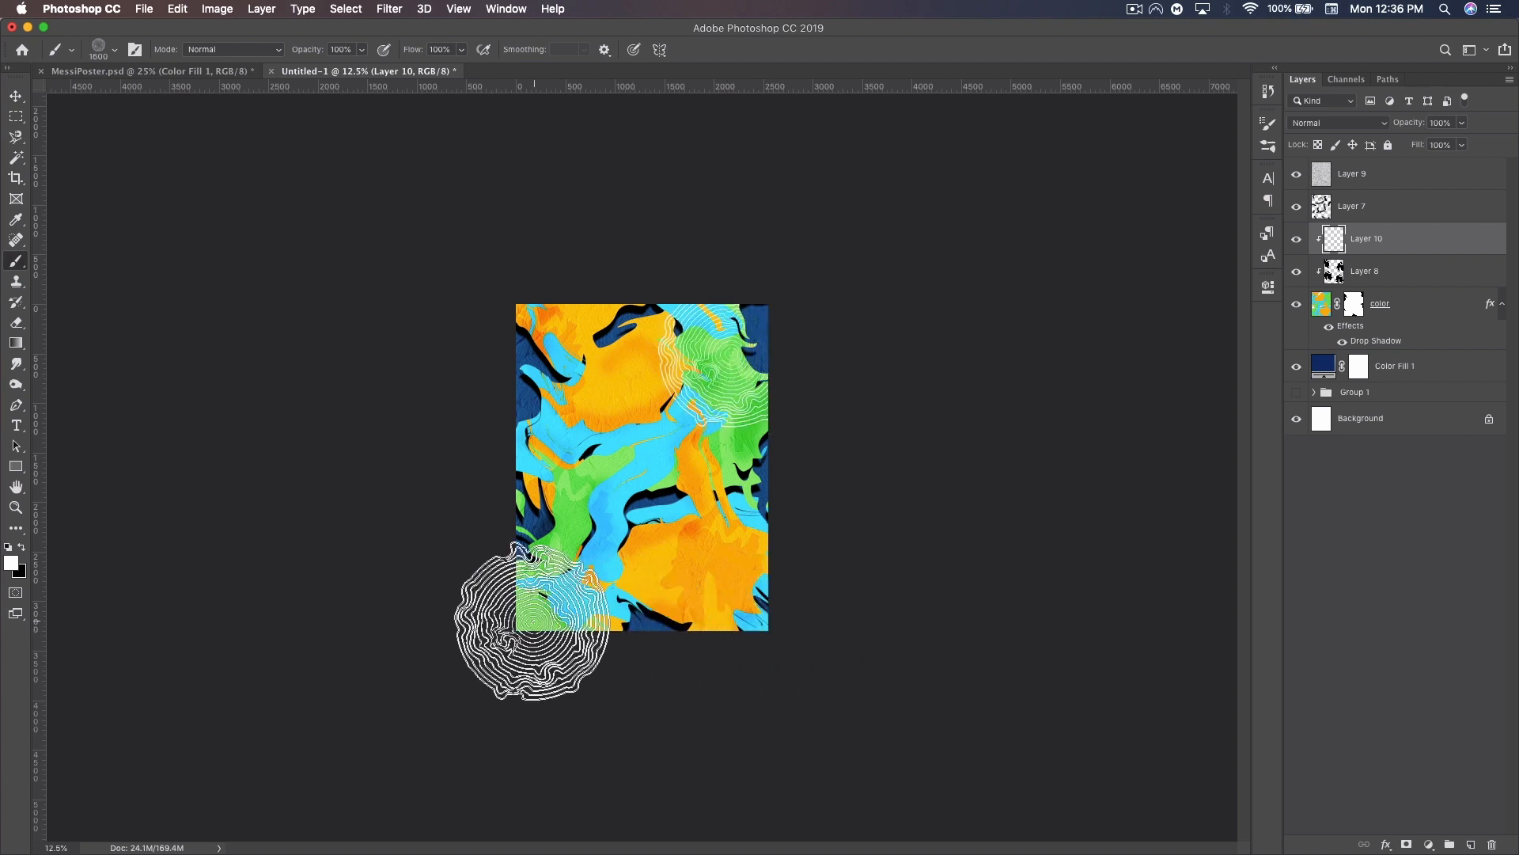
Reduce the brush to 1200 px and stamp white contour rings over the canvas's lower-left area.
key("bracketleft")
key("bracketleft")
key("bracketleft")
key("bracketleft")
left_click(574, 582)
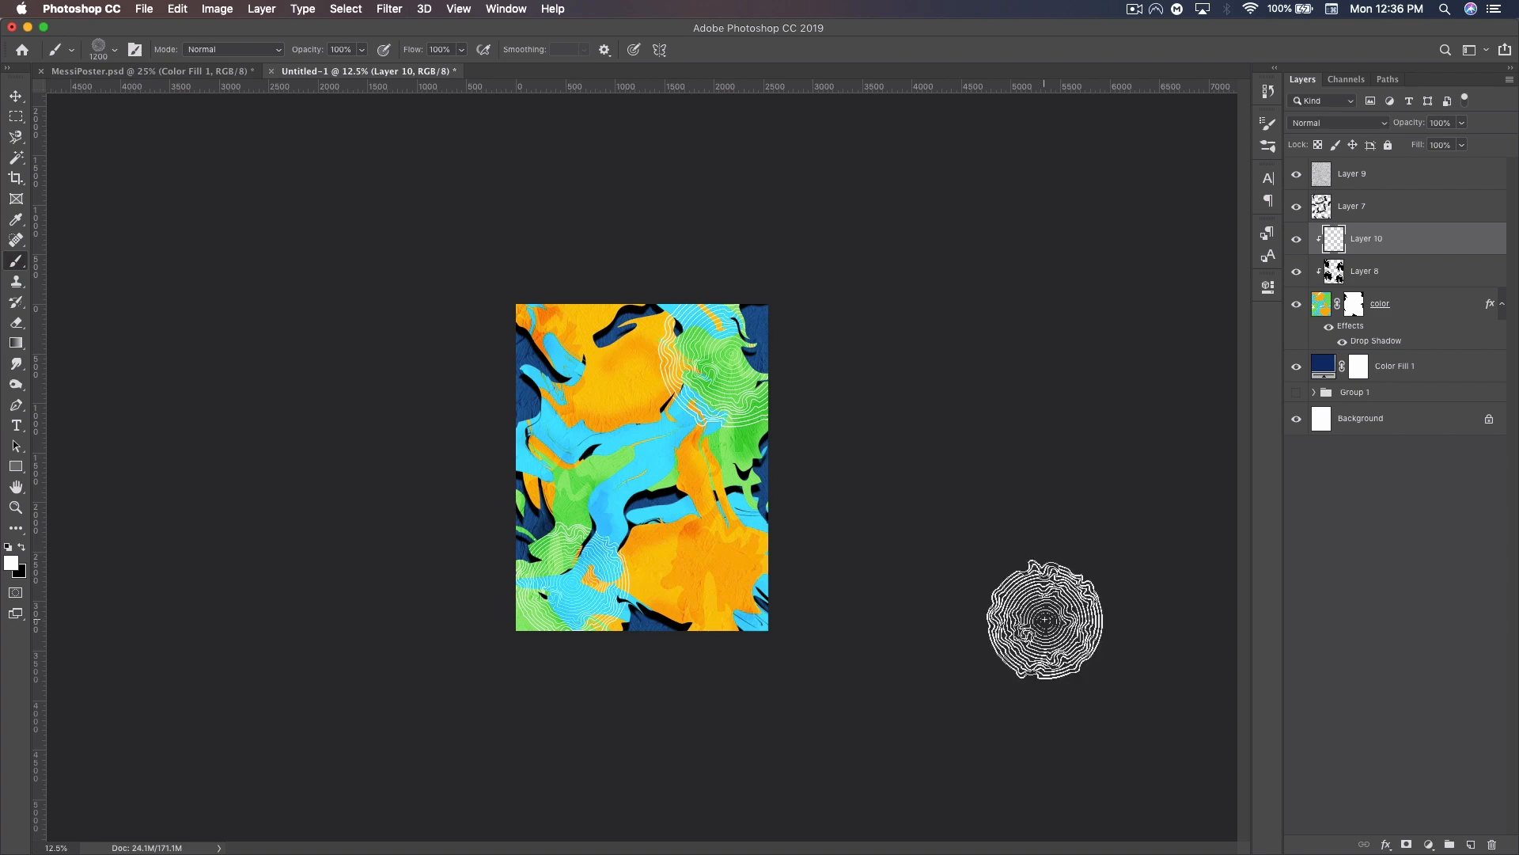
Duplicate the masked Overlay contour-ring layer and clip the copy to the color layer beneath Layer 7.
key("super+plus")
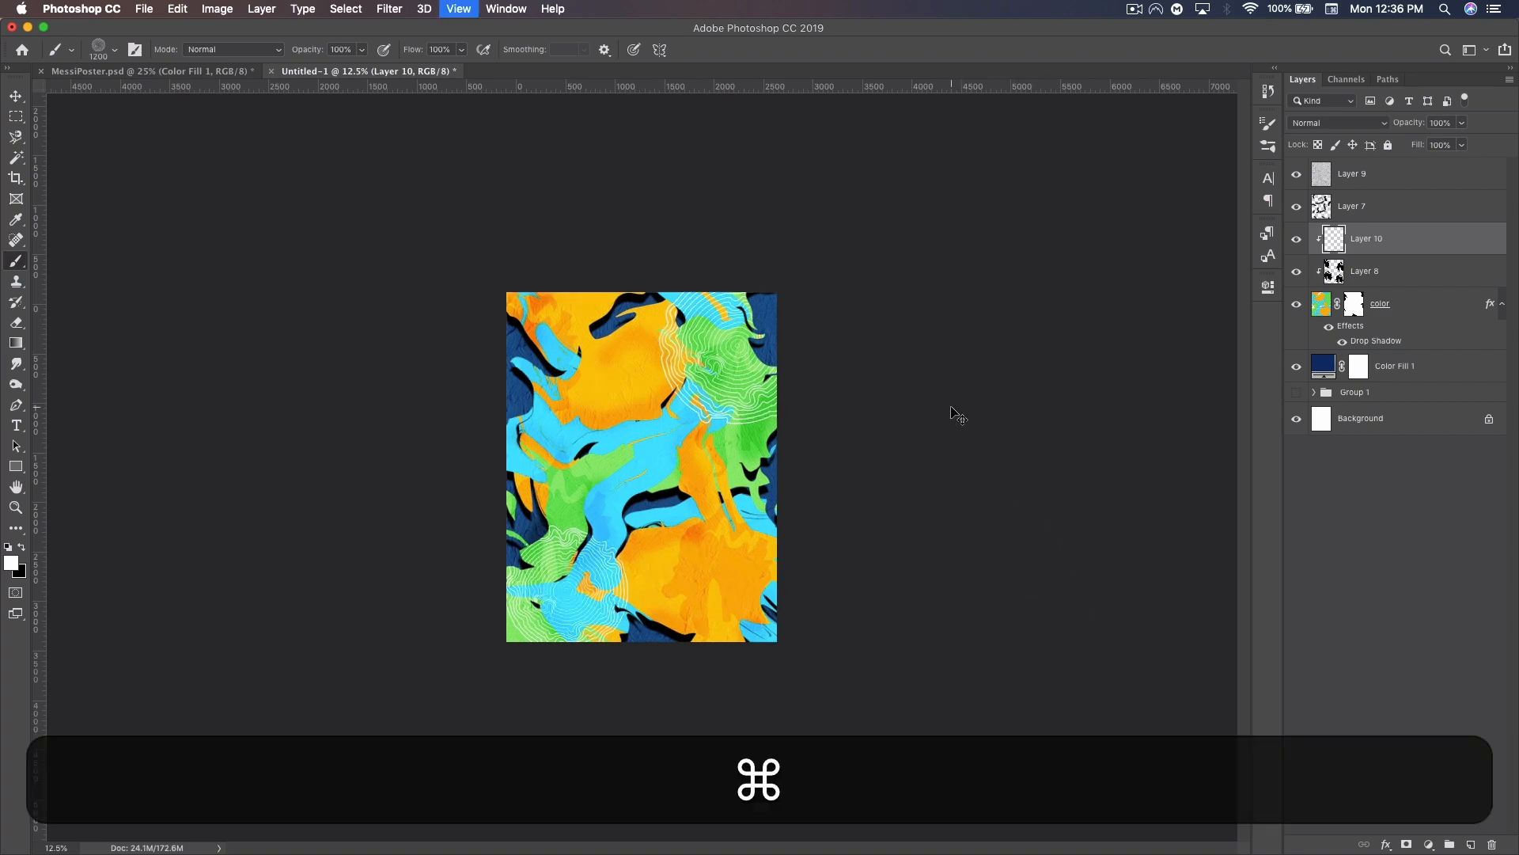
key("super+plus")
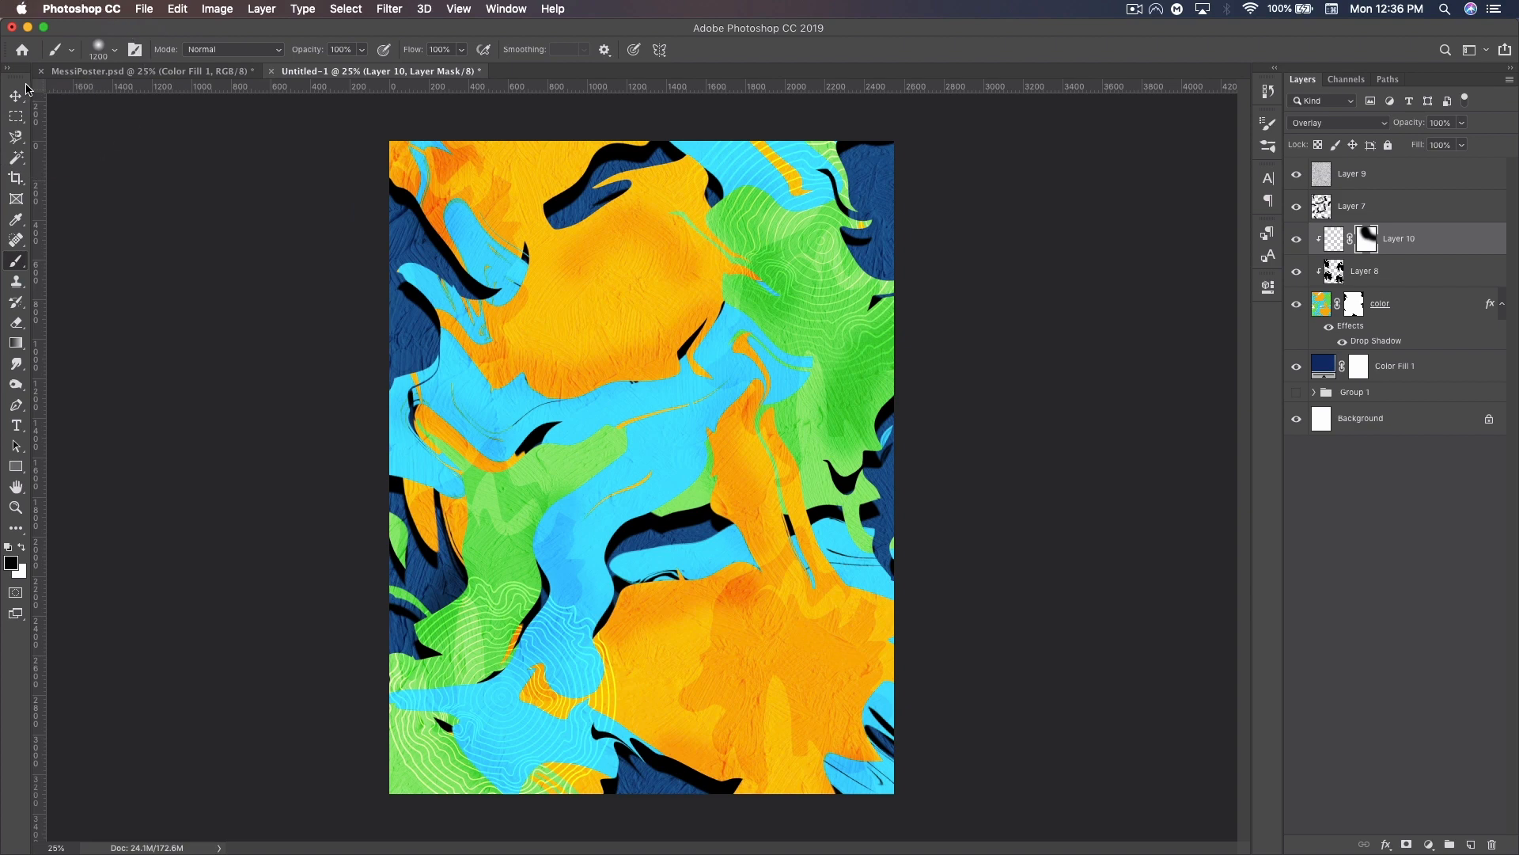
key("v")
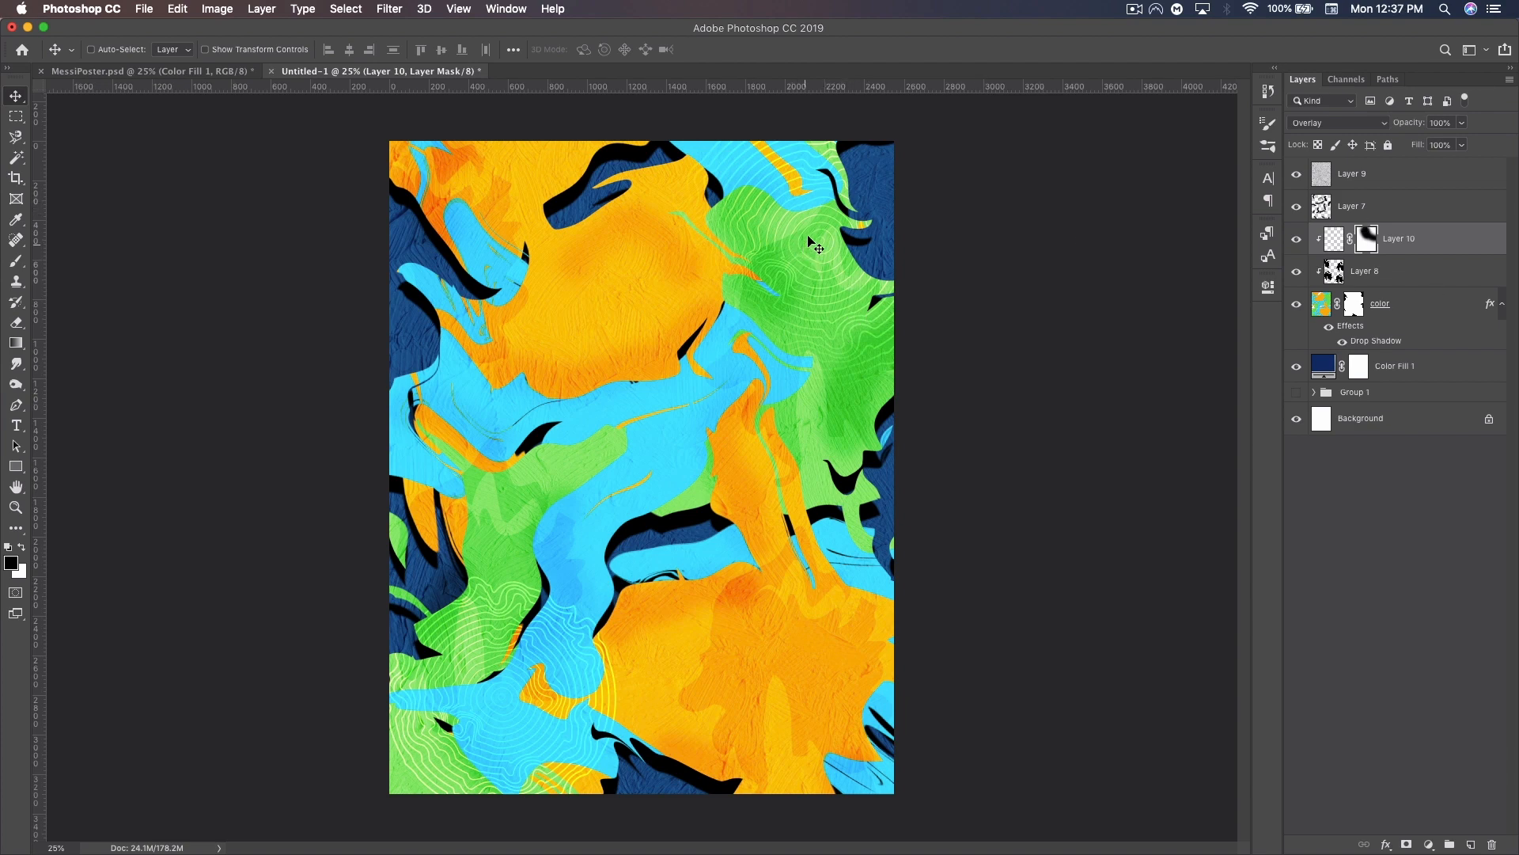
key("x")
key("super+j")
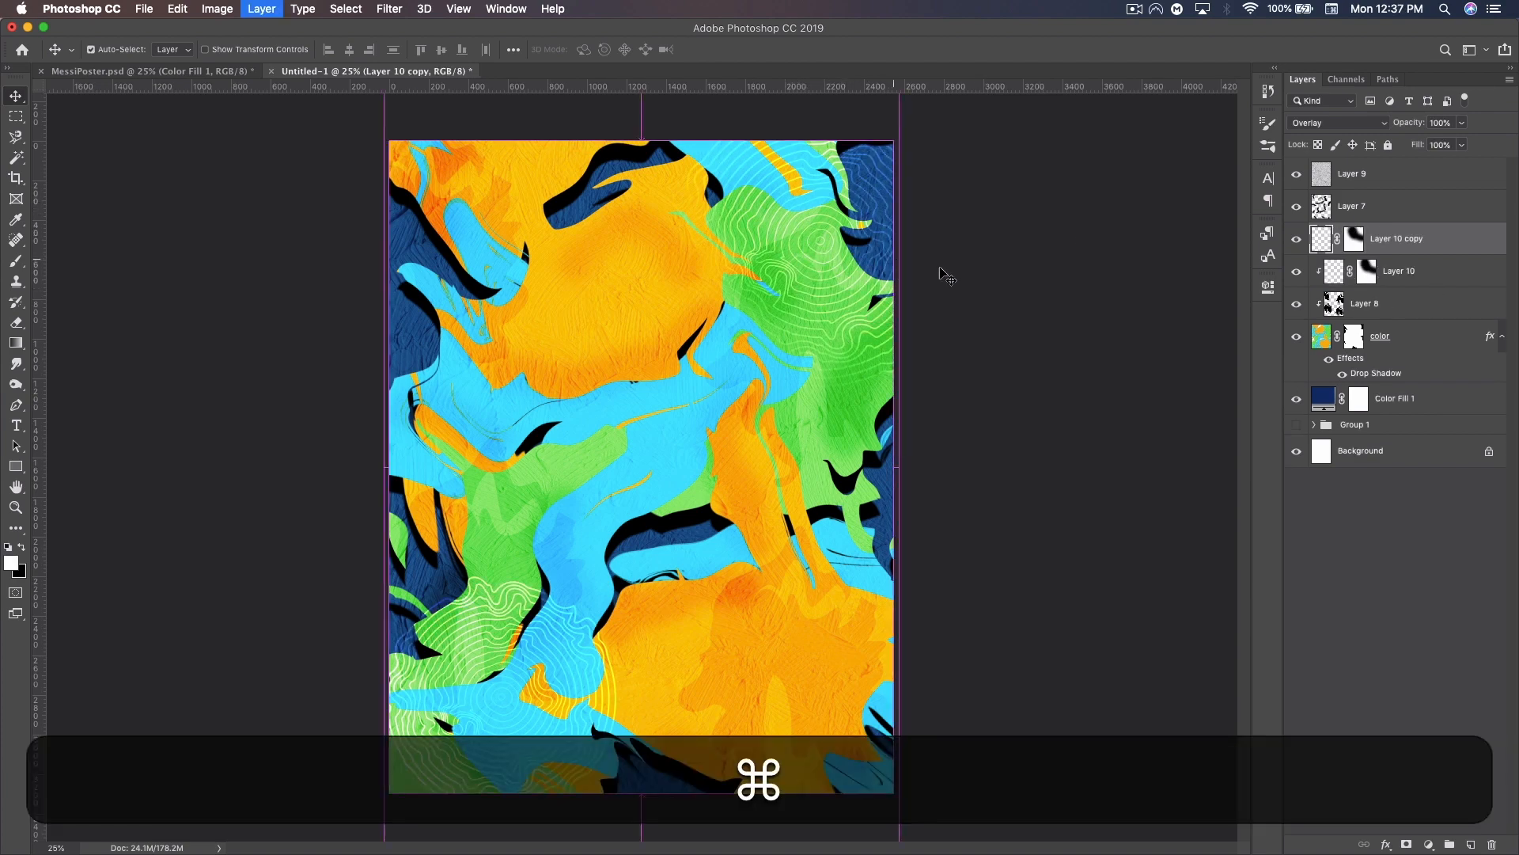
key("super+alt+g")
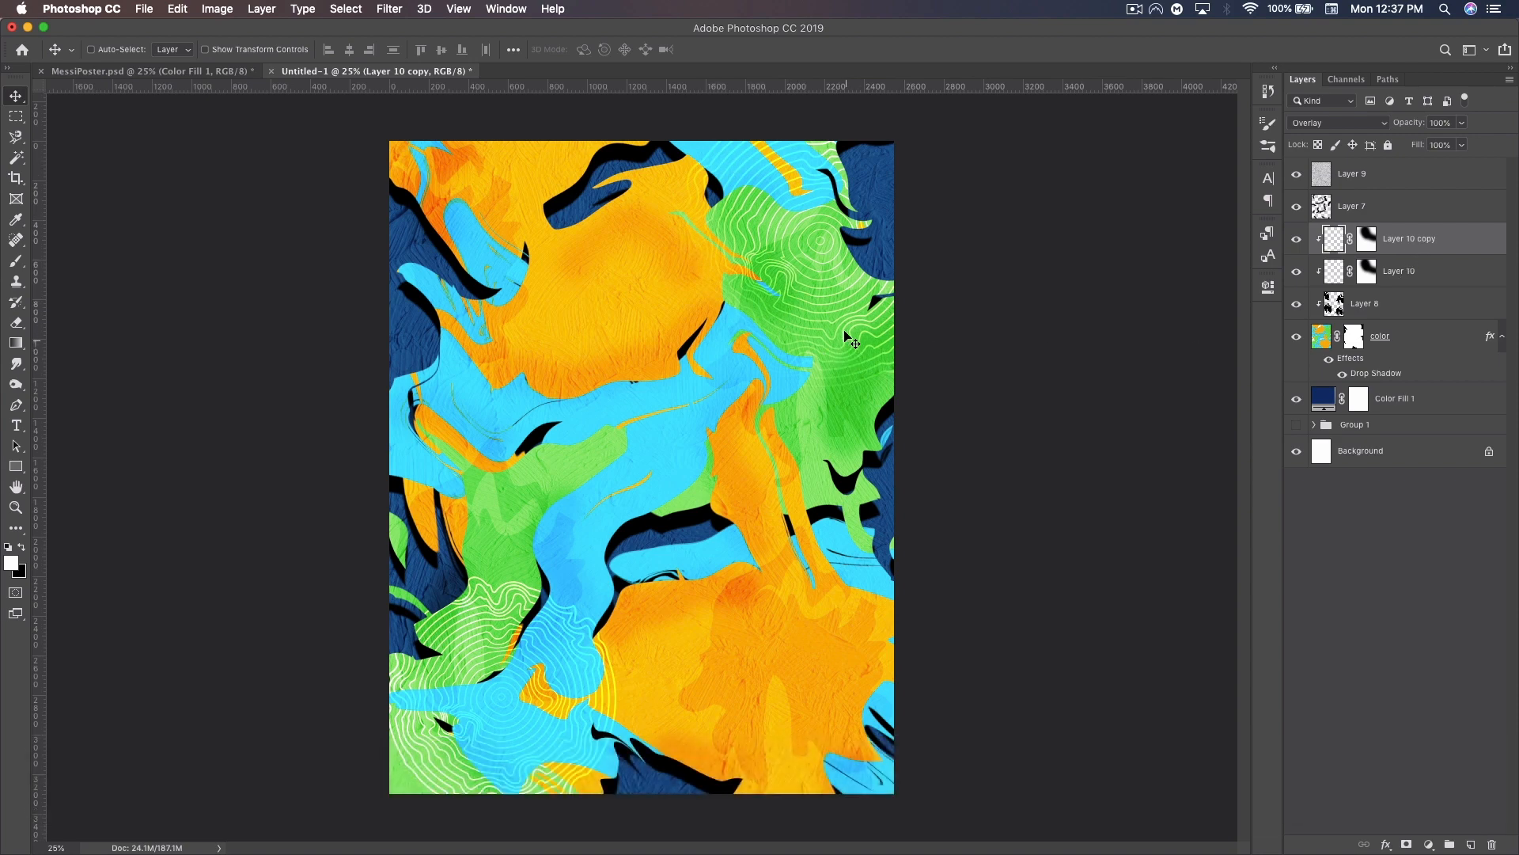
Add a new layer on top of the stack and choose a 1016 px concentric-arc brush from Qehzy Brush Pack 2.
key("alt+period")
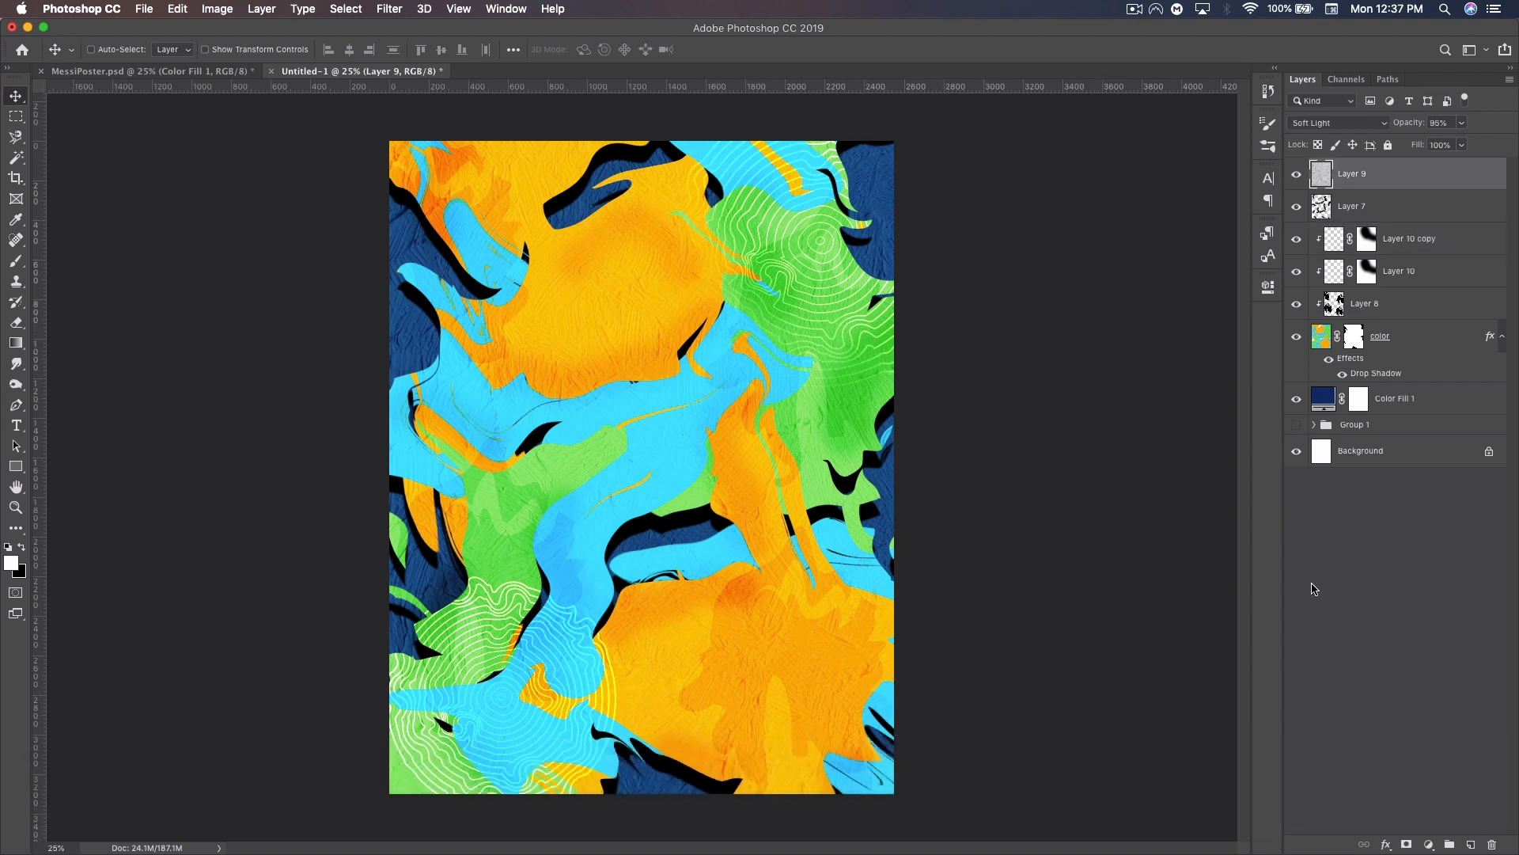
left_click(1470, 844)
key("b")
left_click(114, 50)
left_click(964, 614)
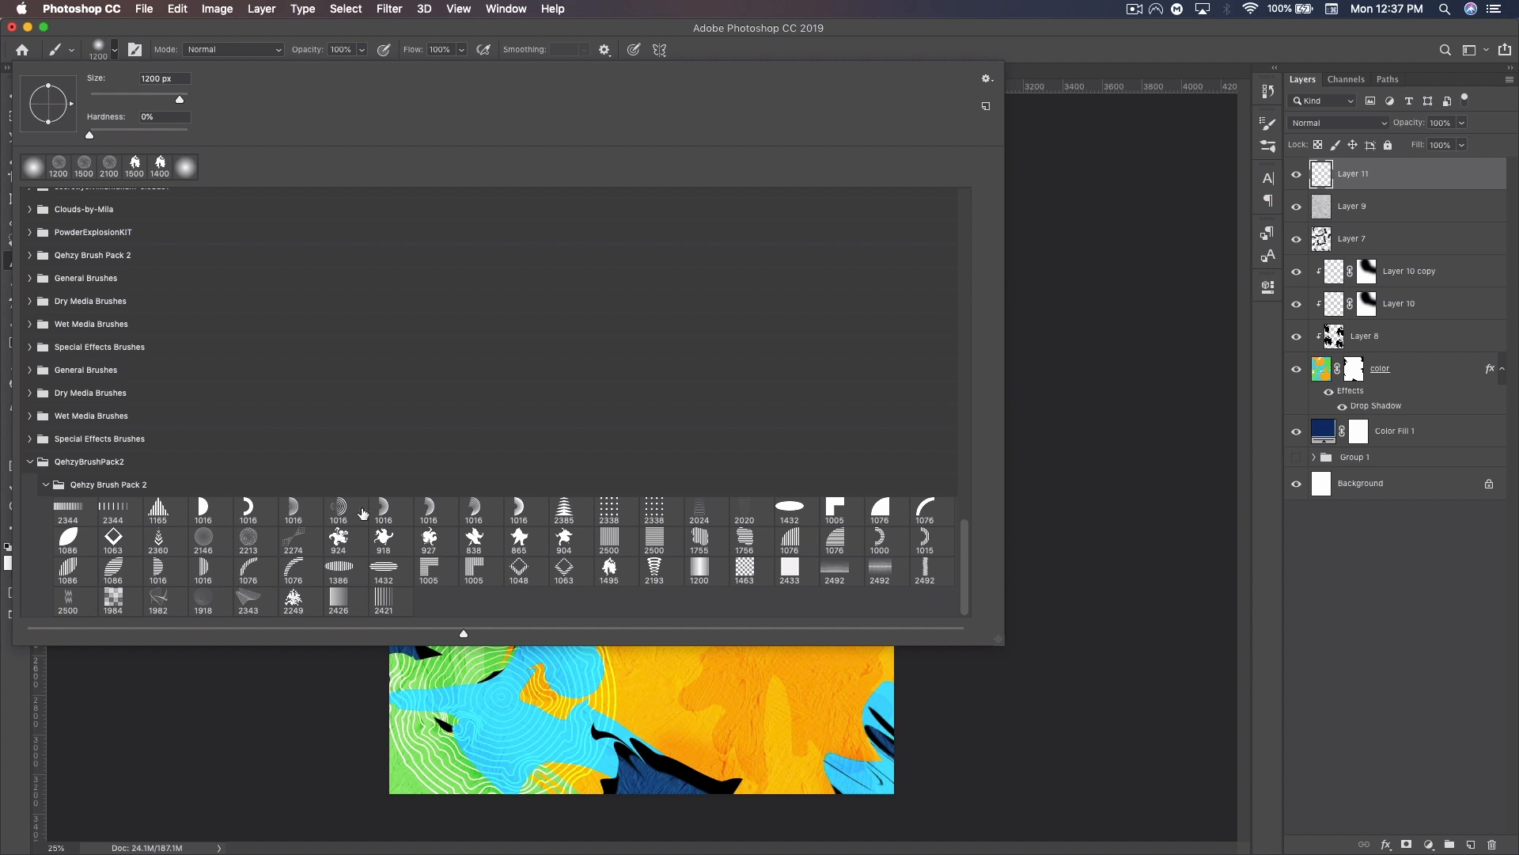
left_click(472, 508)
left_click(1036, 69)
Stamp white concentric arcs in the middle of the canvas with a 3000 px brush and invert them to black.
key("bracketright")
key("bracketright")
key("bracketright")
key("bracketright")
left_click(644, 471)
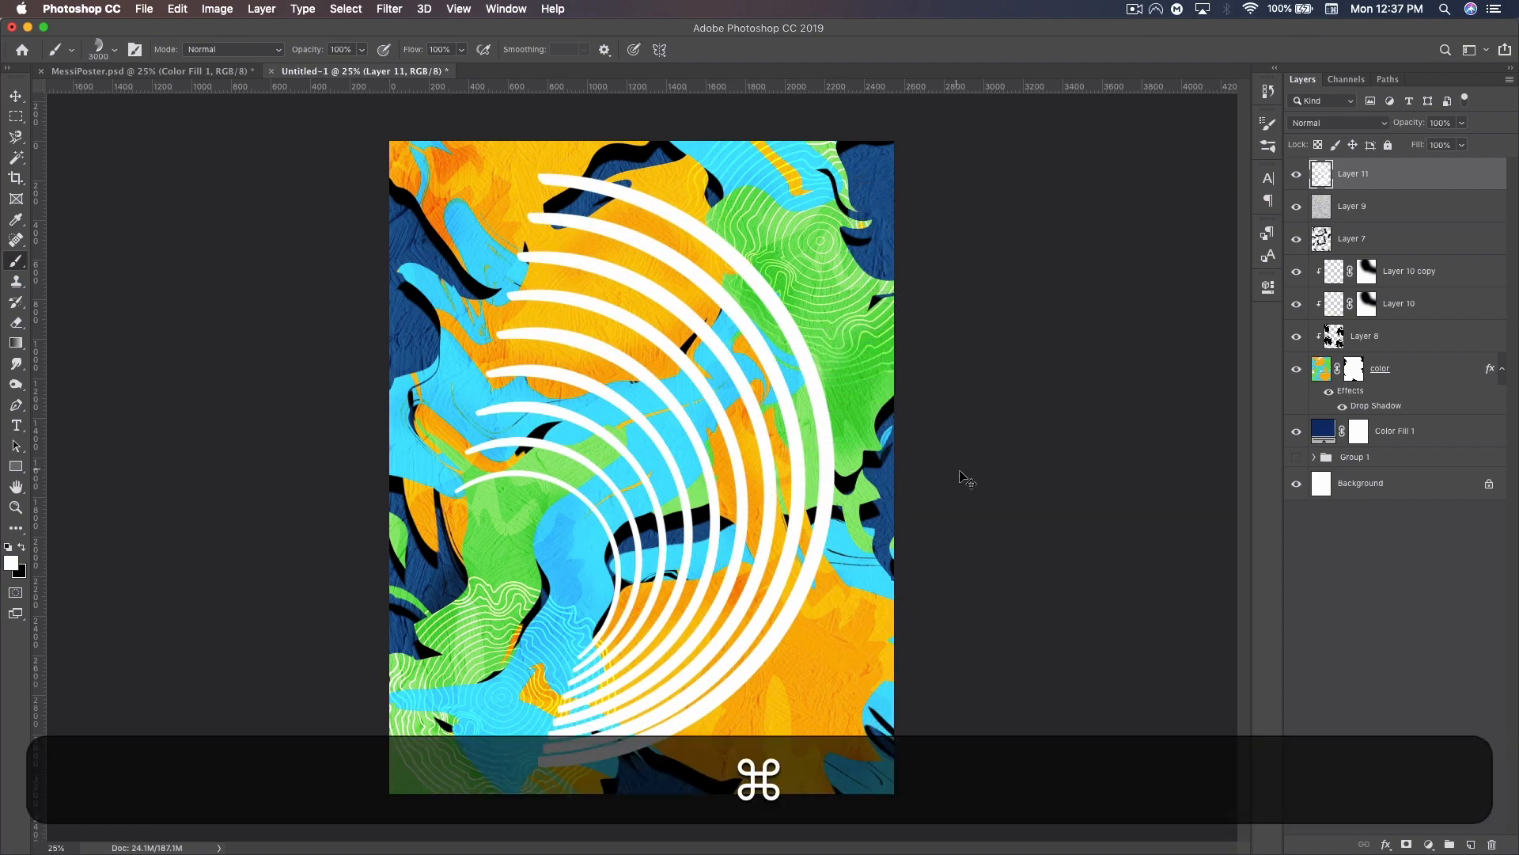
key("super+i")
key("v")
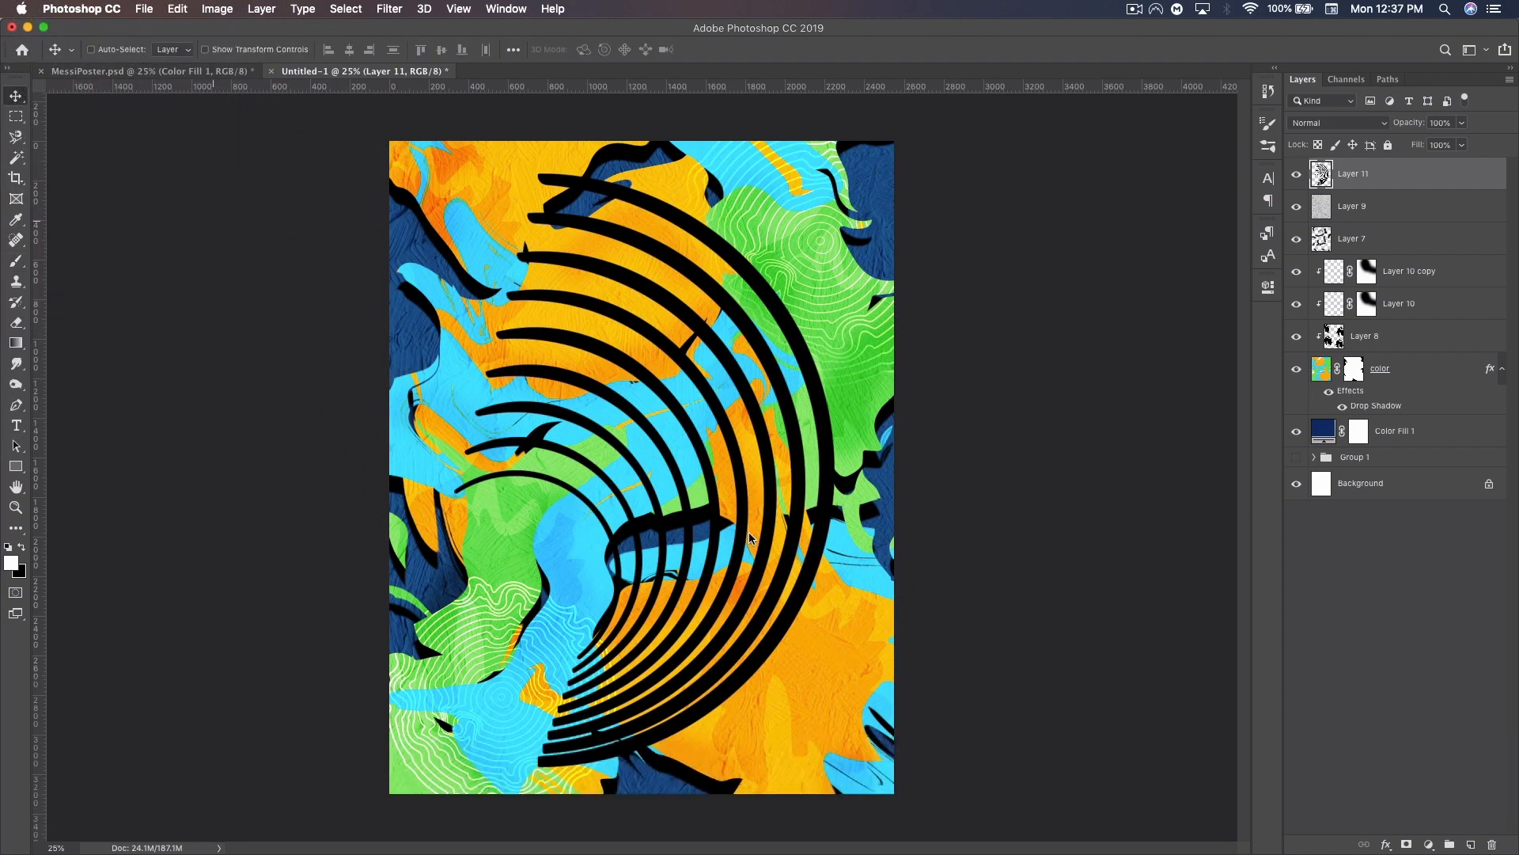
Enlarge, rotate and distort the black arcs so they sweep from the canvas's upper-left corner down to its lower-right edge.
key("super+t")
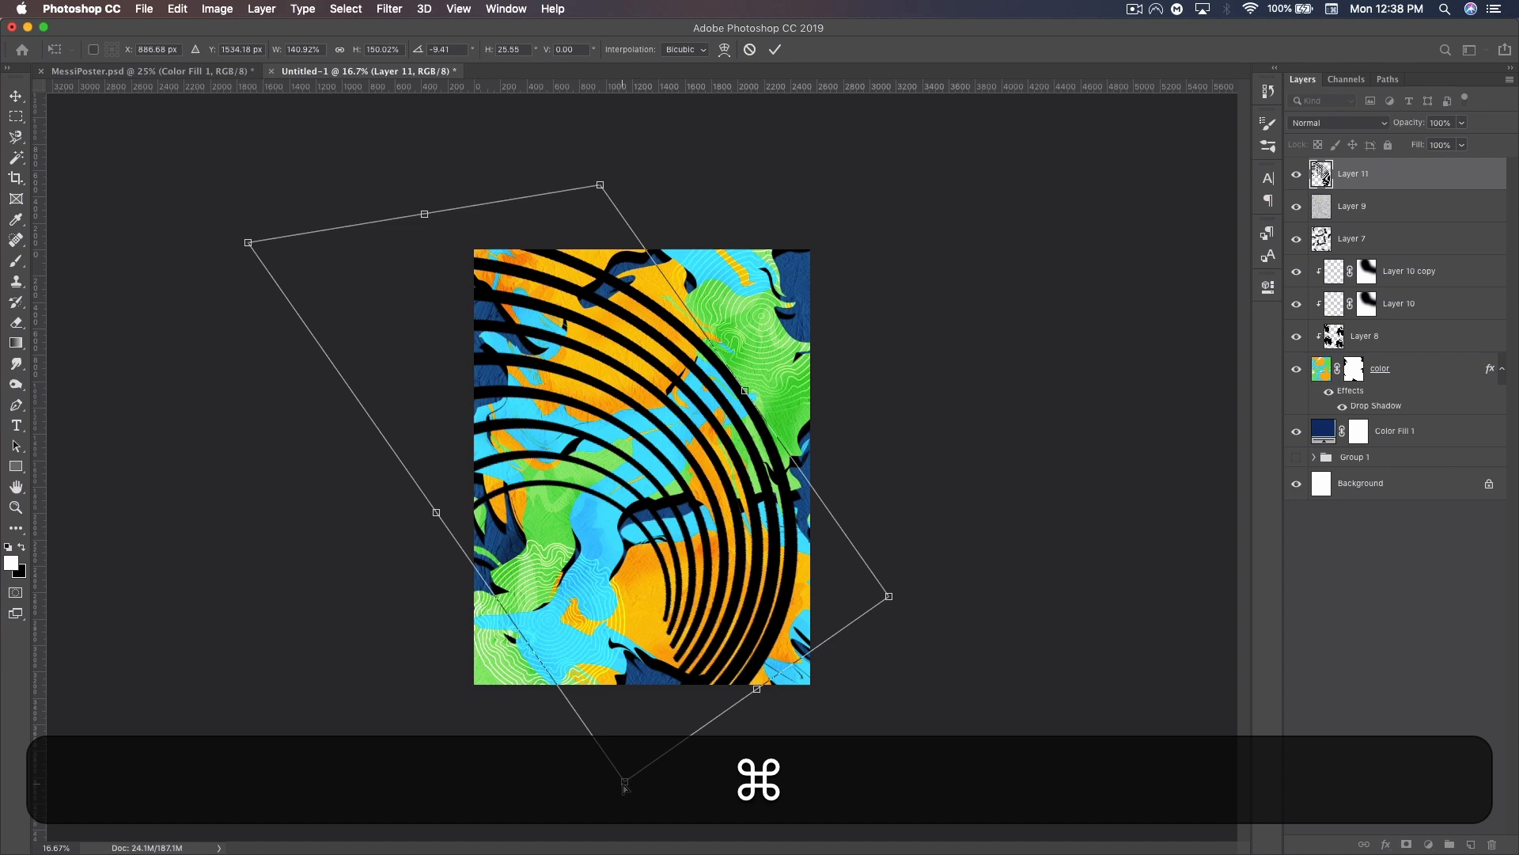
left_click_drag(626, 790, 711, 823)
left_click_drag(248, 242, 109, 81)
left_click_drag(600, 188, 537, 154)
left_click_drag(724, 502, 709, 549)
left_click_drag(946, 672, 931, 680)
left_click_drag(779, 624, 795, 650)
key("Return")
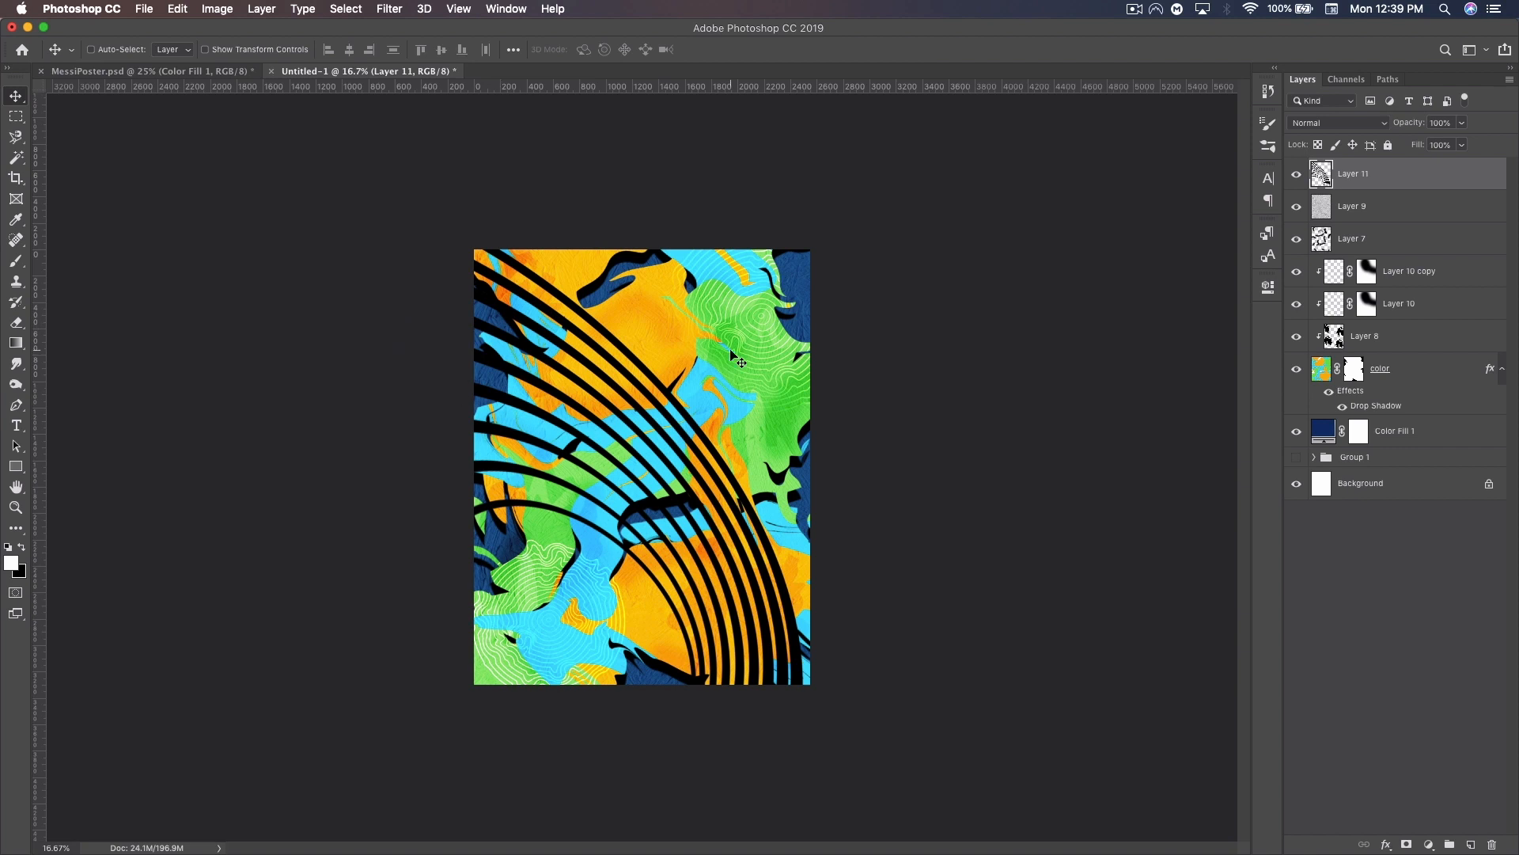
Add a Hue/Saturation adjustment layer above the arcs and shift the hue so orange turns yellow and light blue turns deeper blue.
left_click(1427, 843)
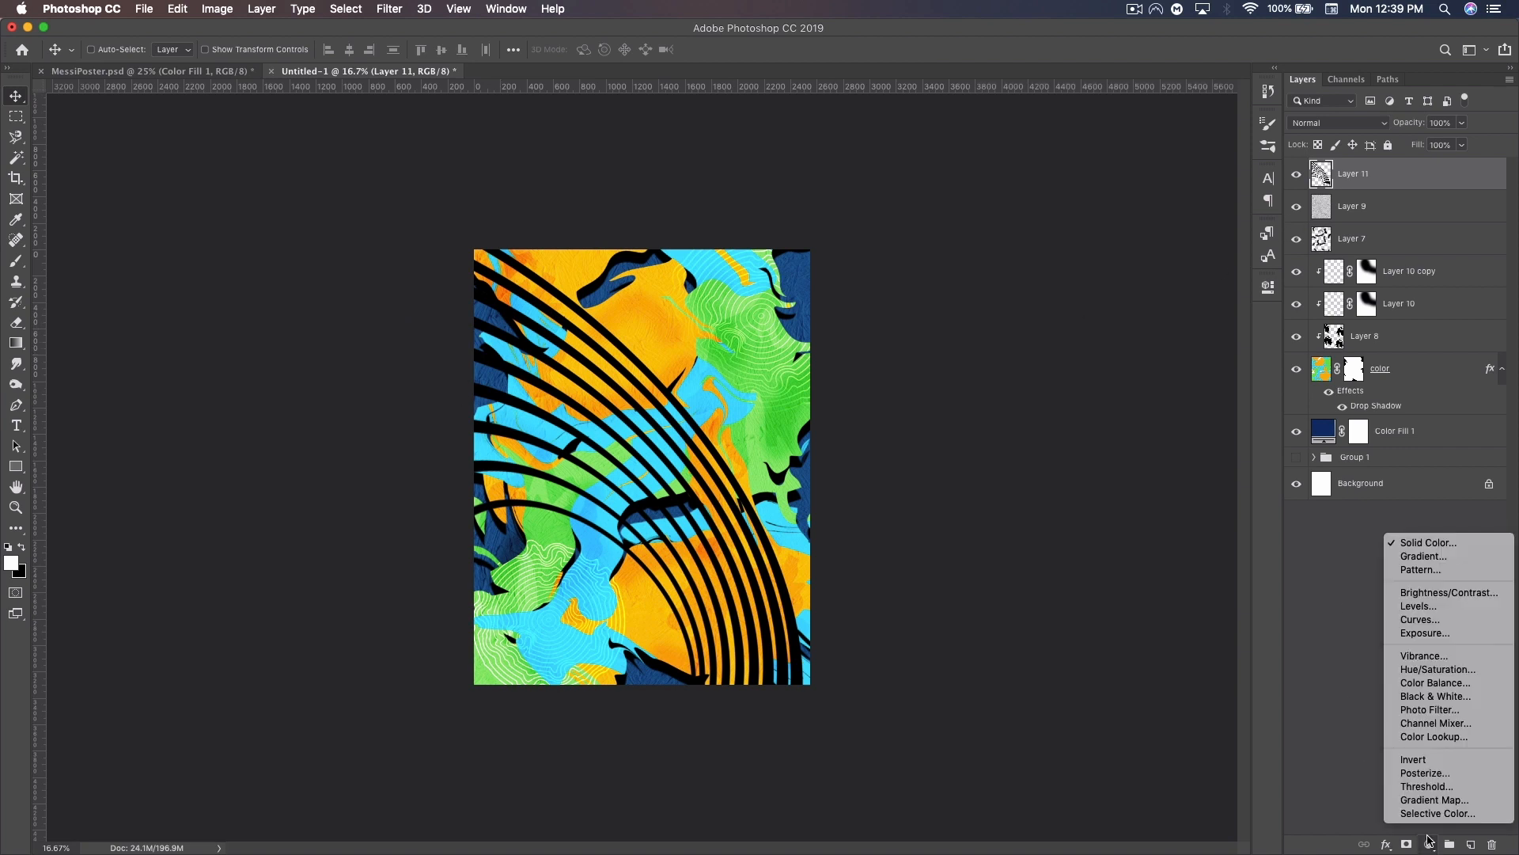
left_click(1416, 673)
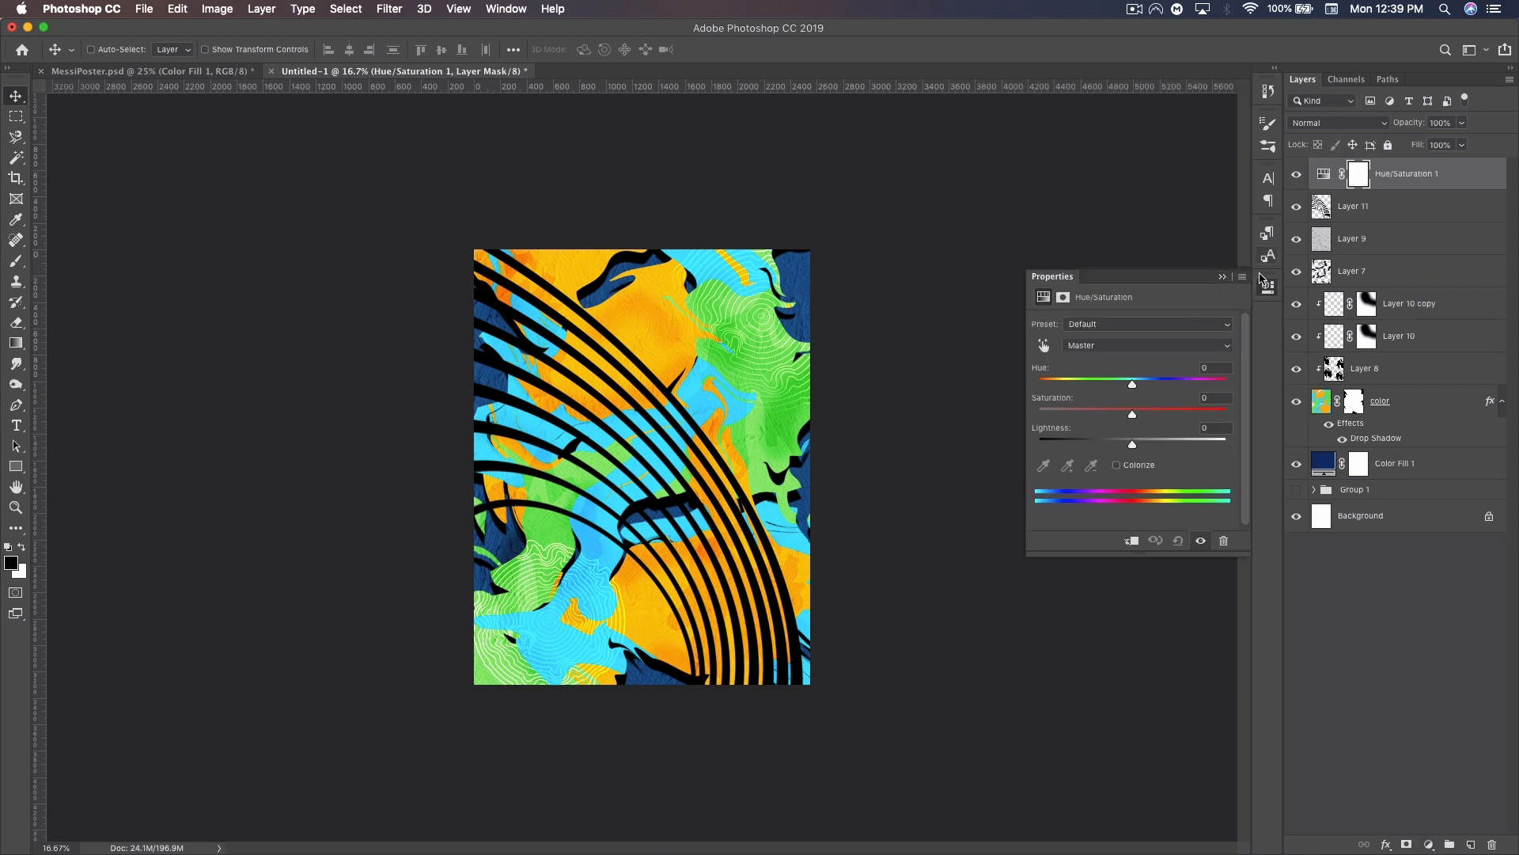
left_click_drag(1133, 386, 1145, 387)
left_click(1221, 277)
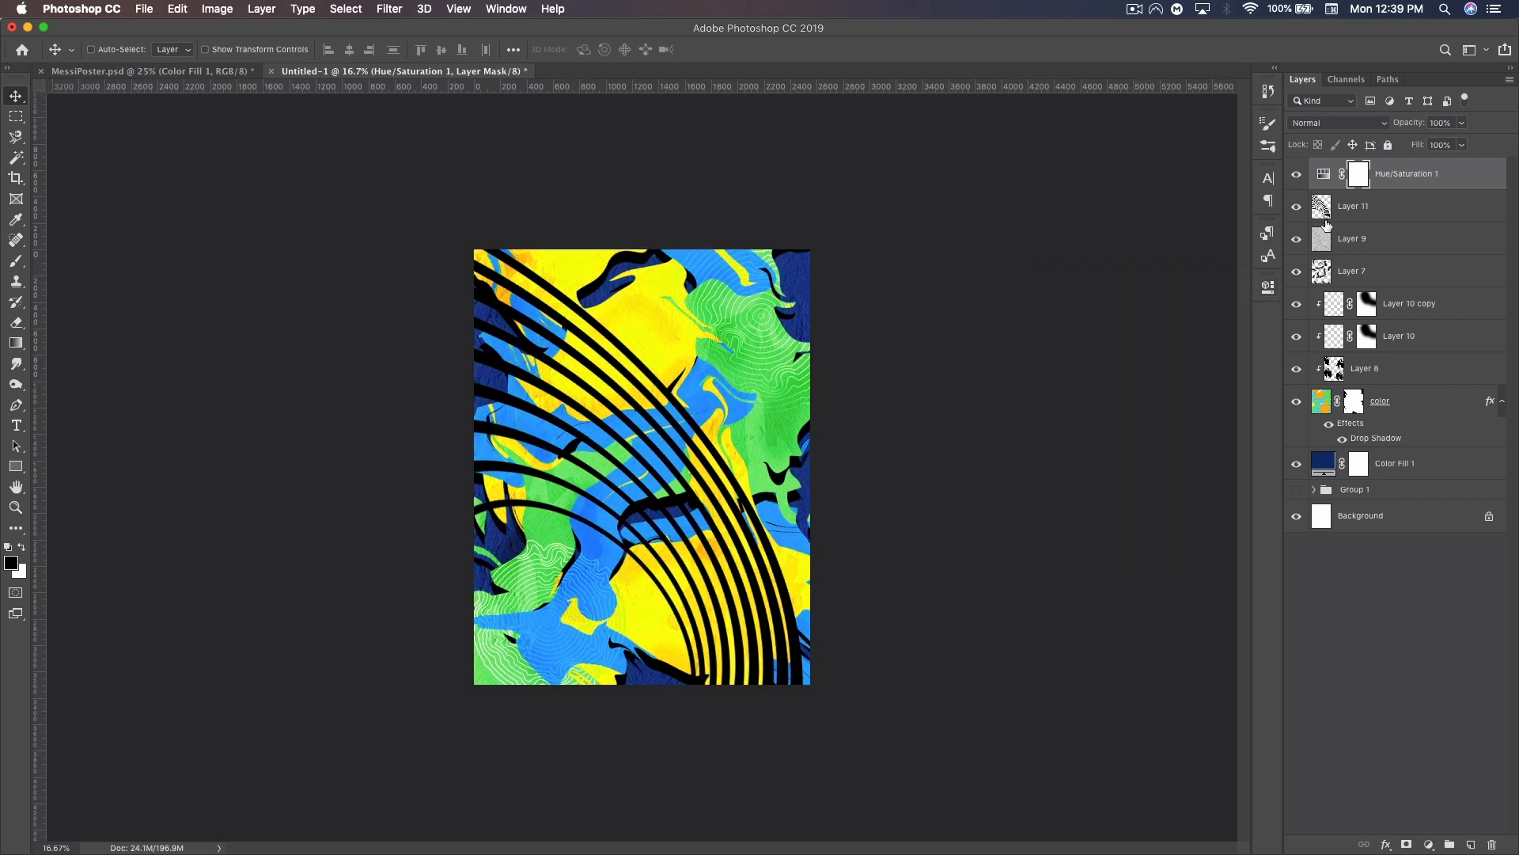
Select the arc shapes from Layer 11, hide that layer, fill the selection with black on the Hue/Saturation mask and deselect.
key("super")
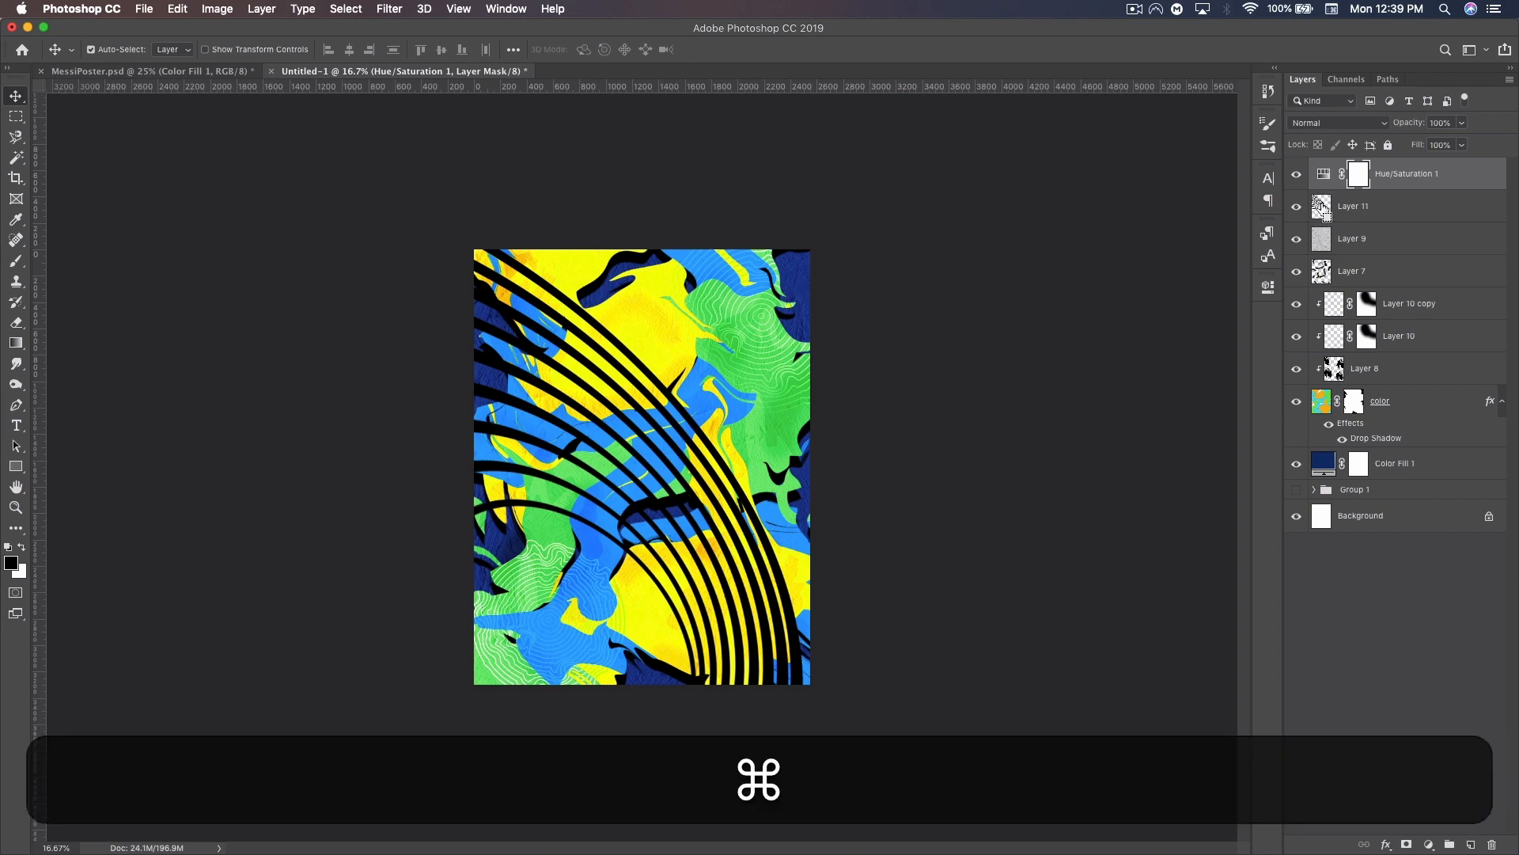
left_click(1322, 208, "super")
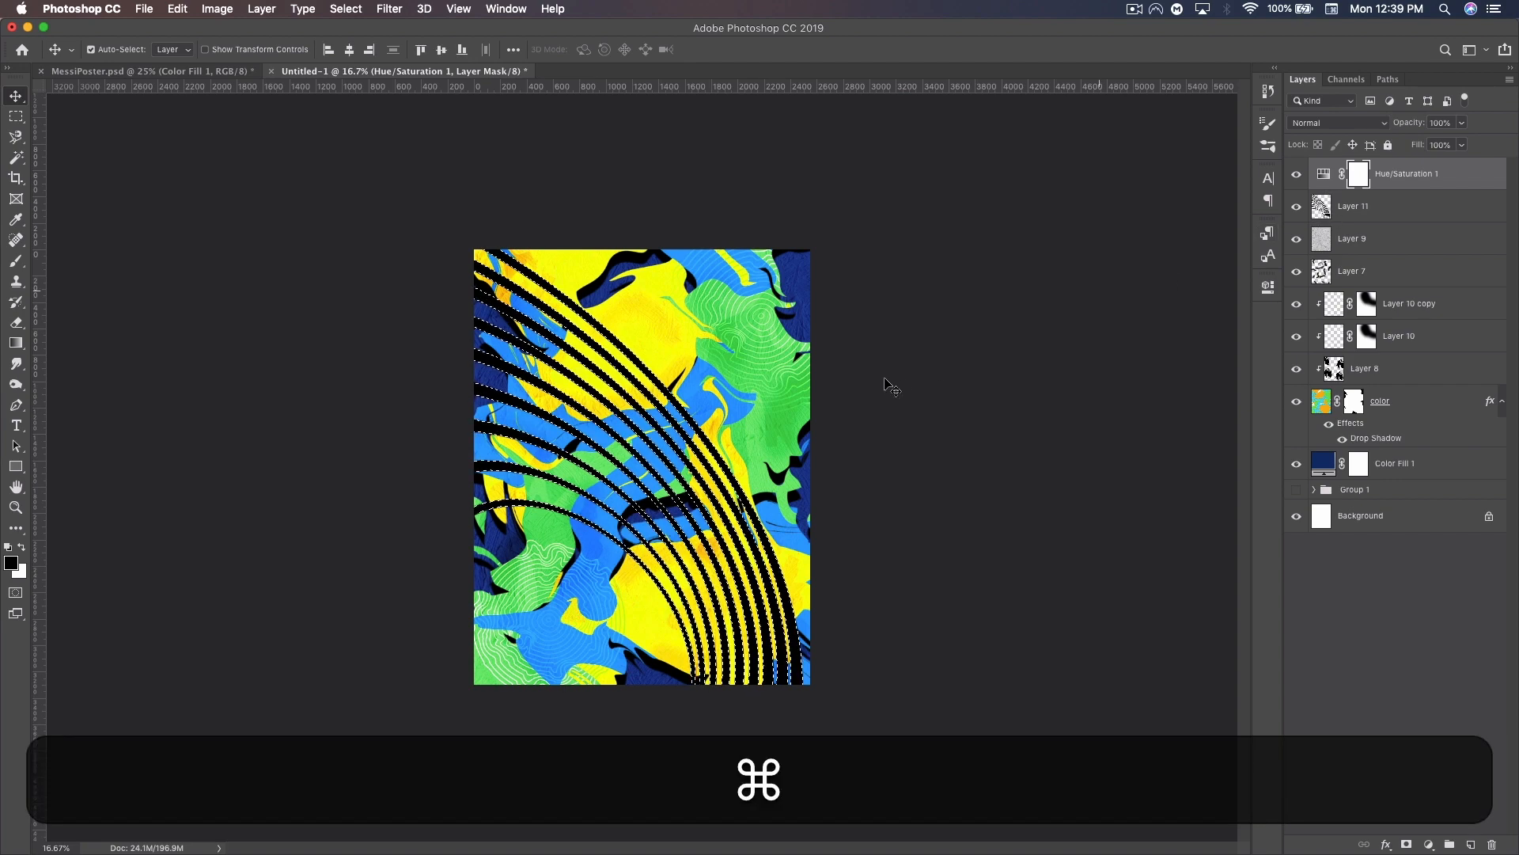
left_click(1298, 207)
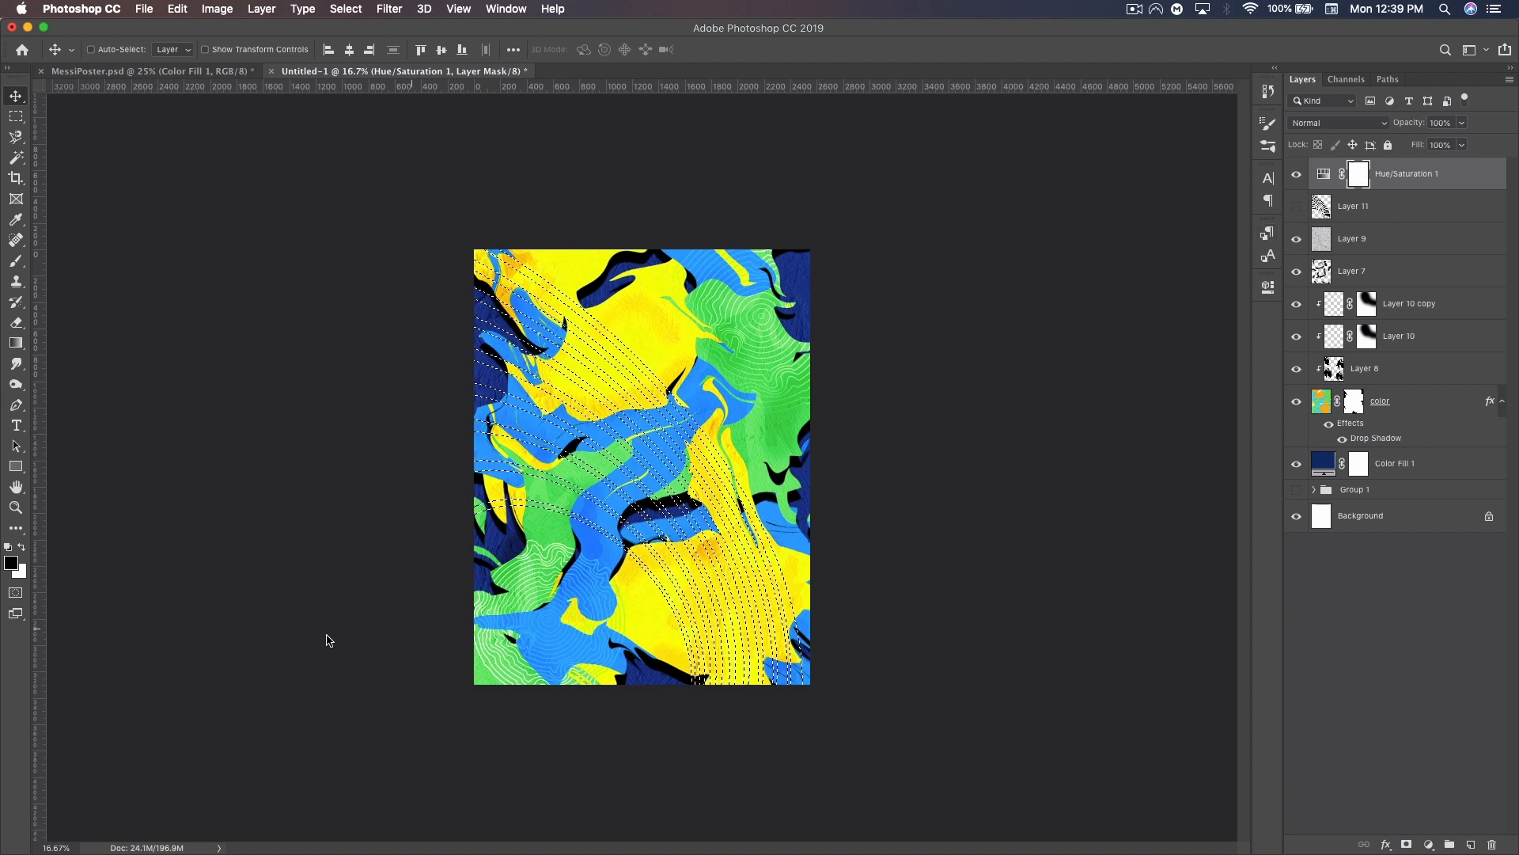
left_click(22, 547)
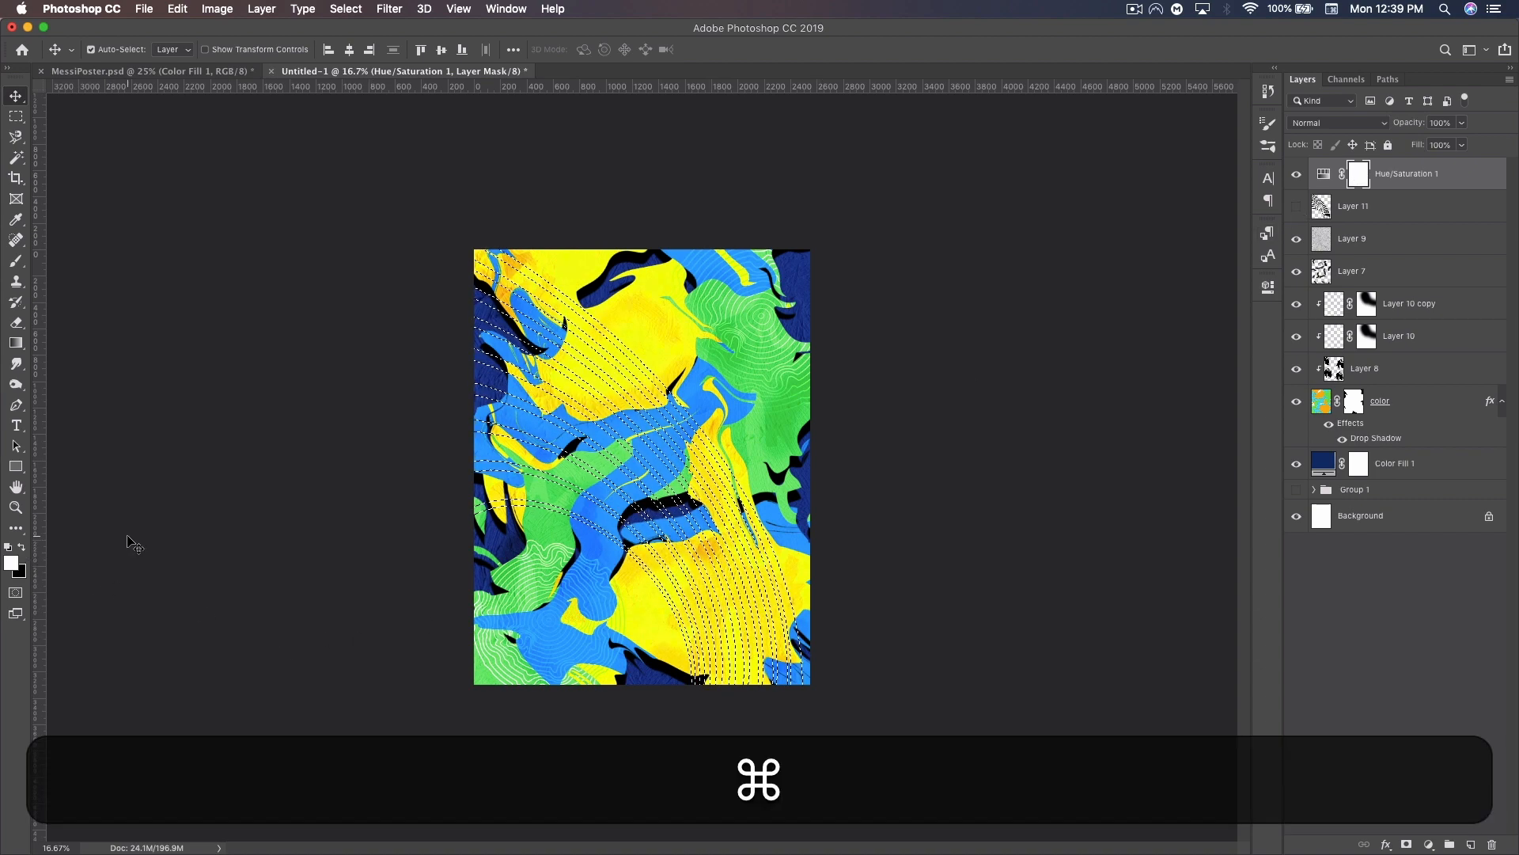
key("super+BackSpace")
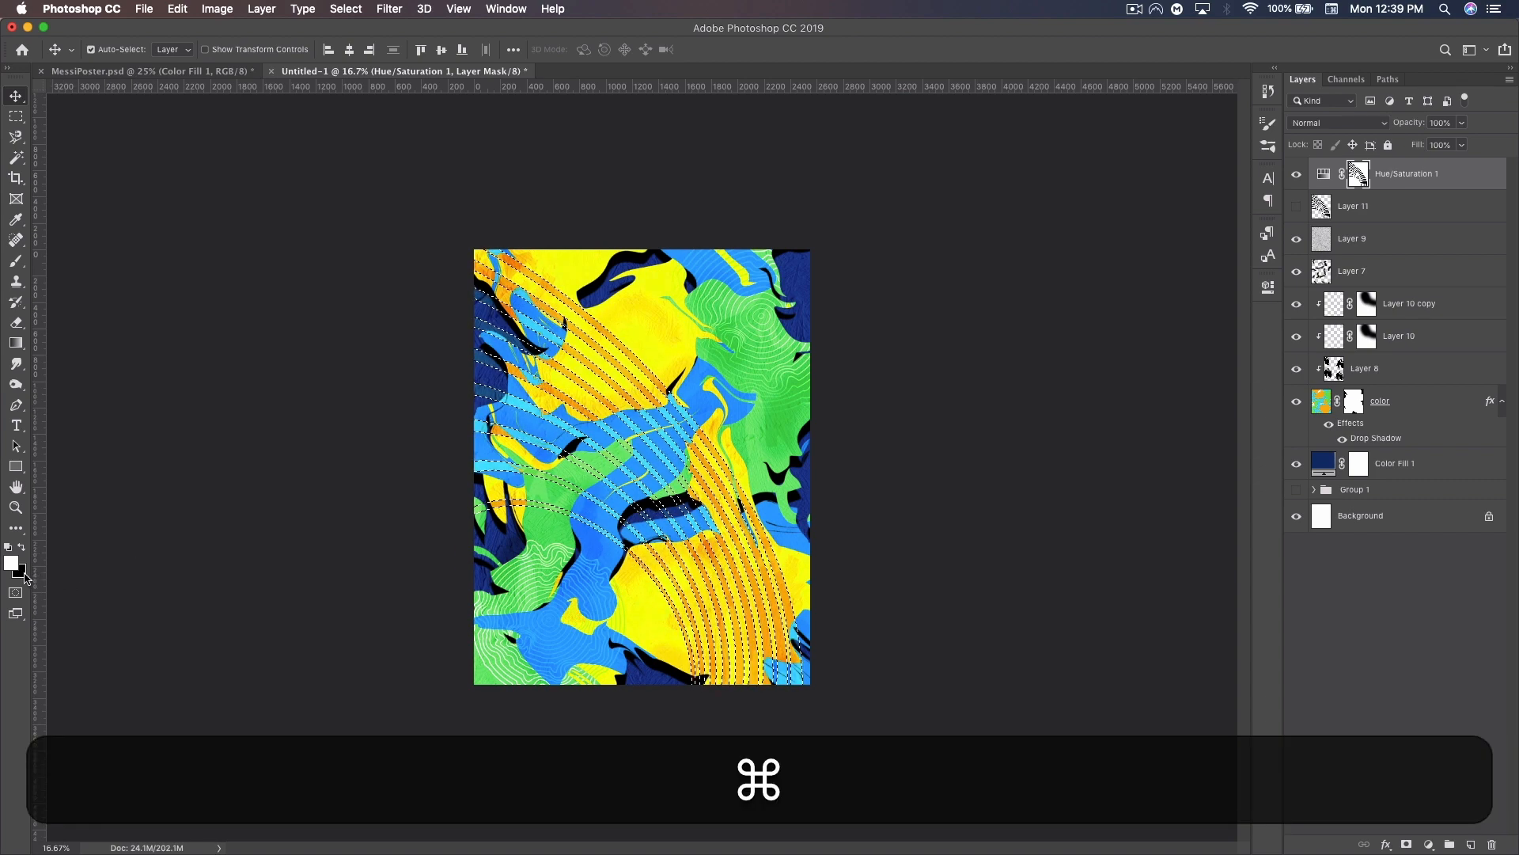
key("super+d")
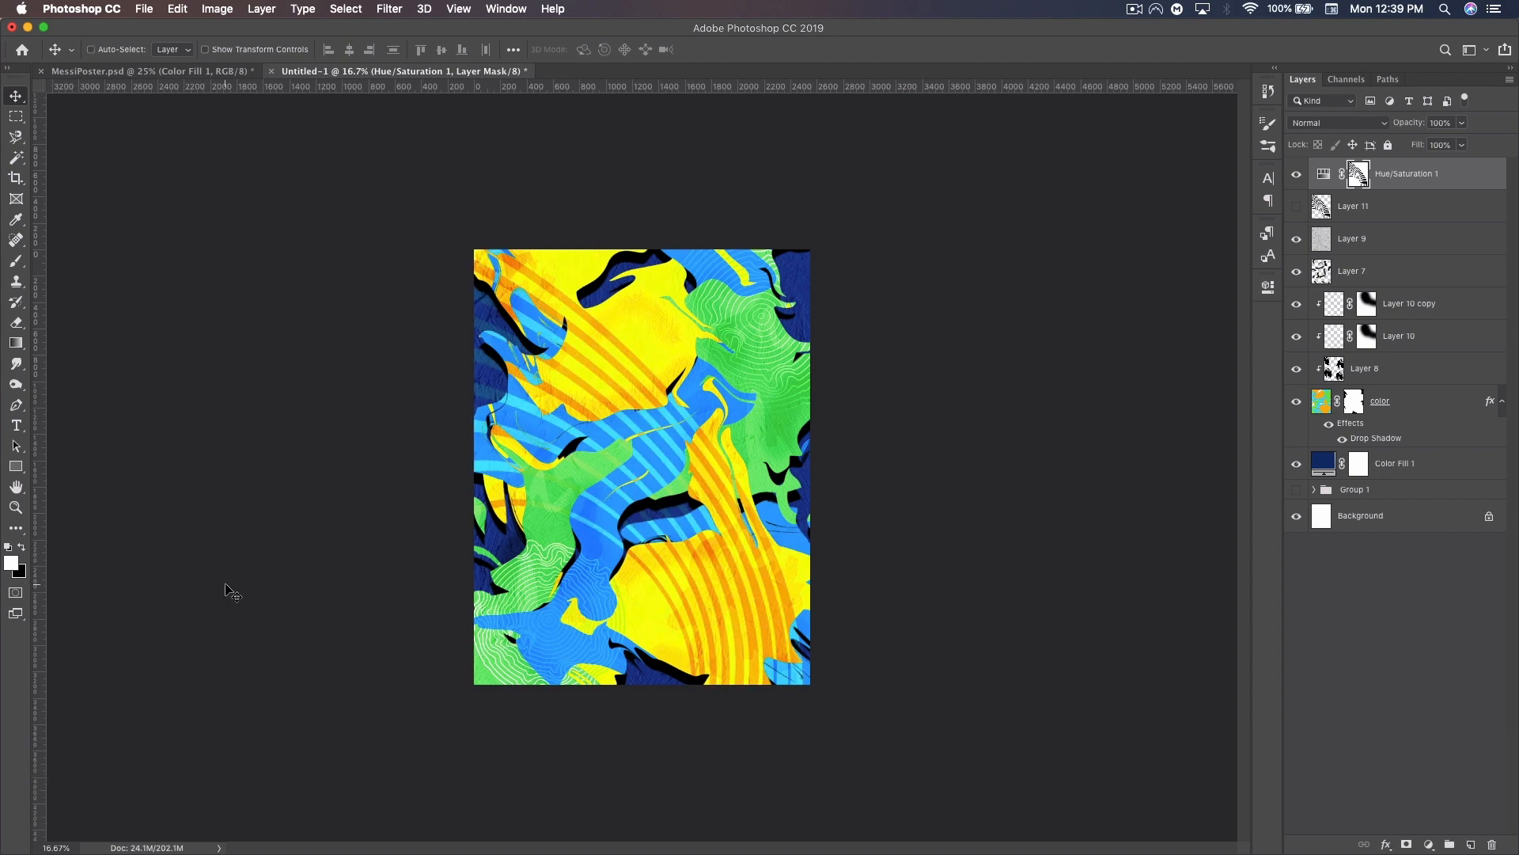
Invert the Hue/Saturation mask so the hue shift colors only the arcs, and compare the artwork with the adjustment off and on.
key("super+i")
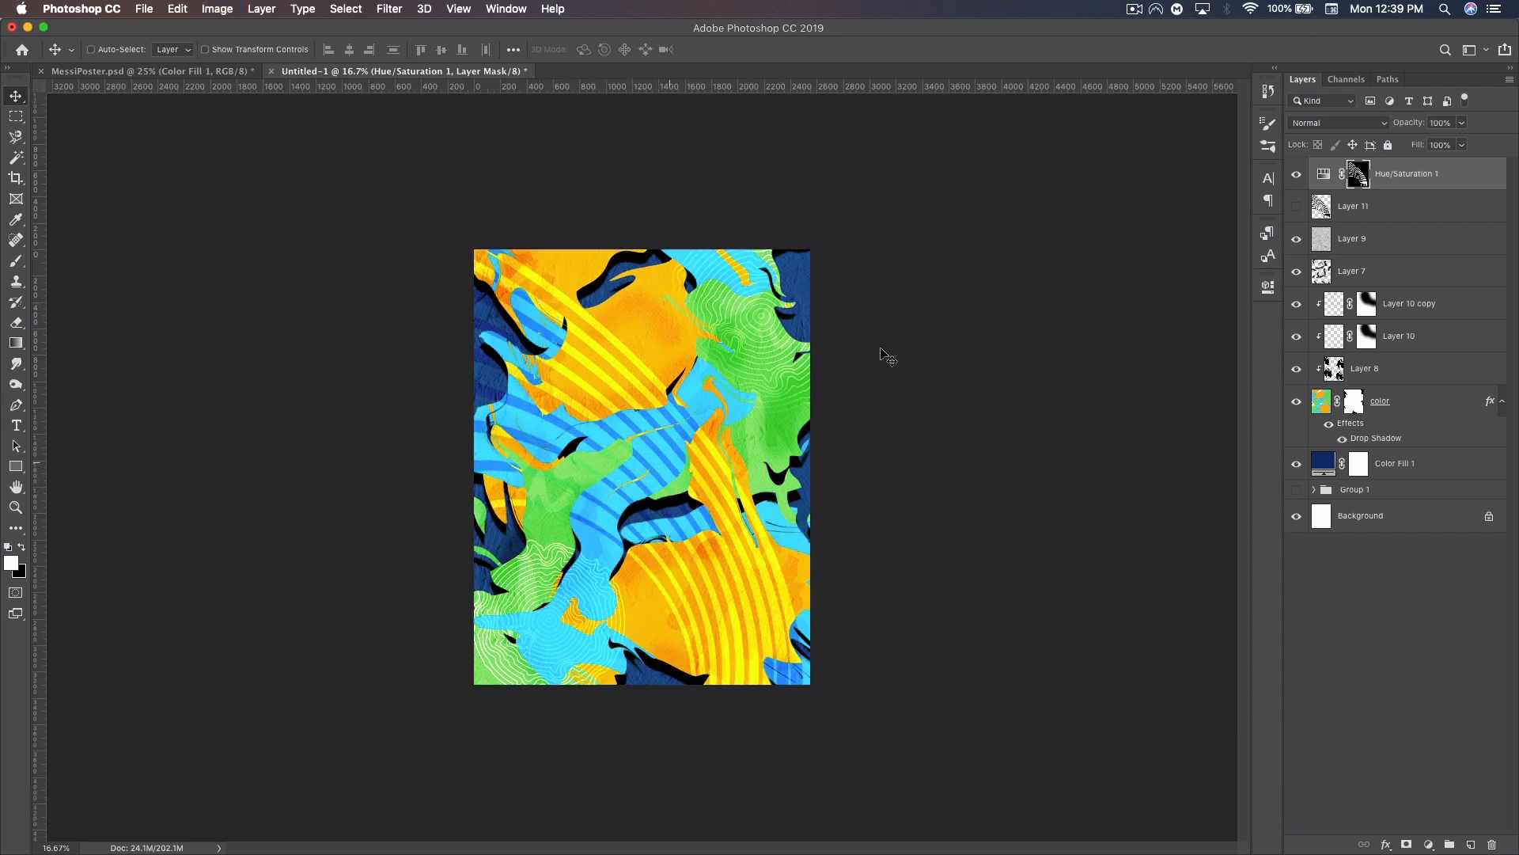
left_click(1298, 174)
left_click(1297, 174)
left_click(1298, 174)
left_click(1297, 174)
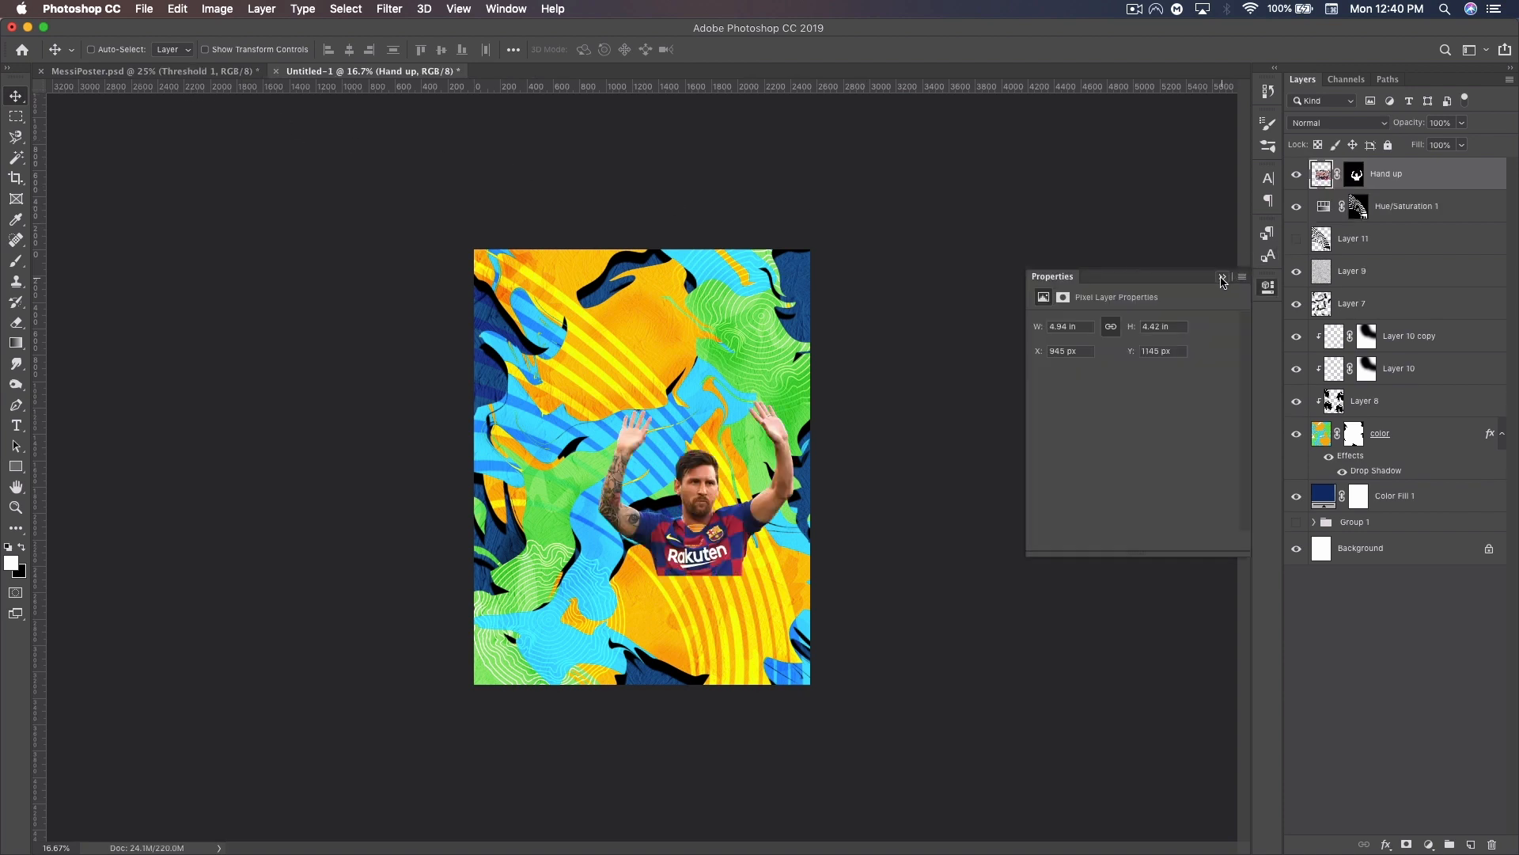
Move the cut-out player photo up near the canvas center and toggle its layer mask off and on to view the full picture.
left_click(1223, 278)
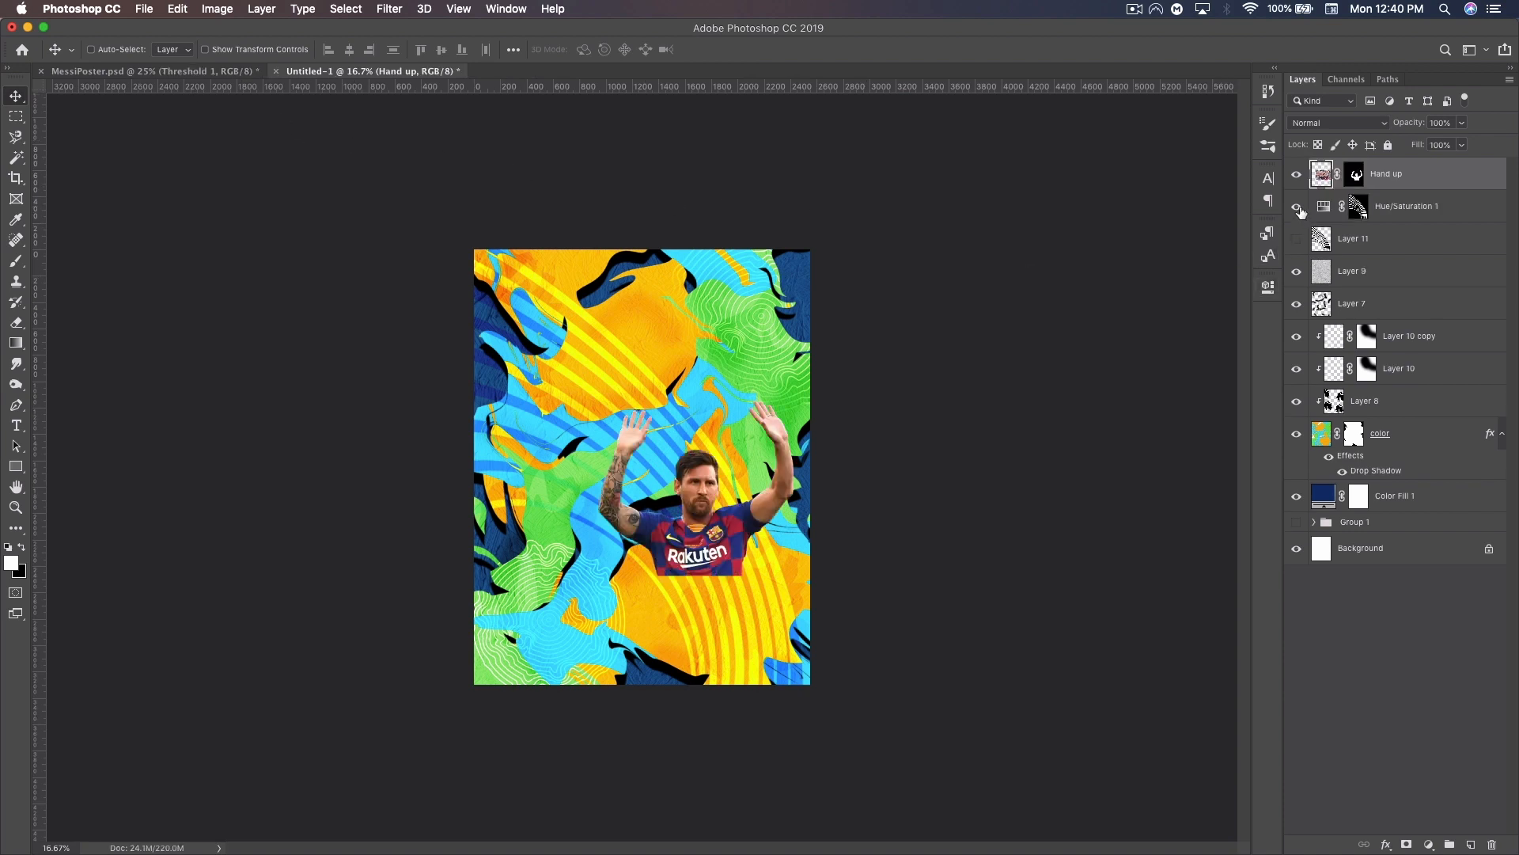
mouse_move(665, 504)
left_mouse_down()
mouse_move(661, 467)
mouse_move(639, 475)
mouse_move(647, 501)
left_mouse_up()
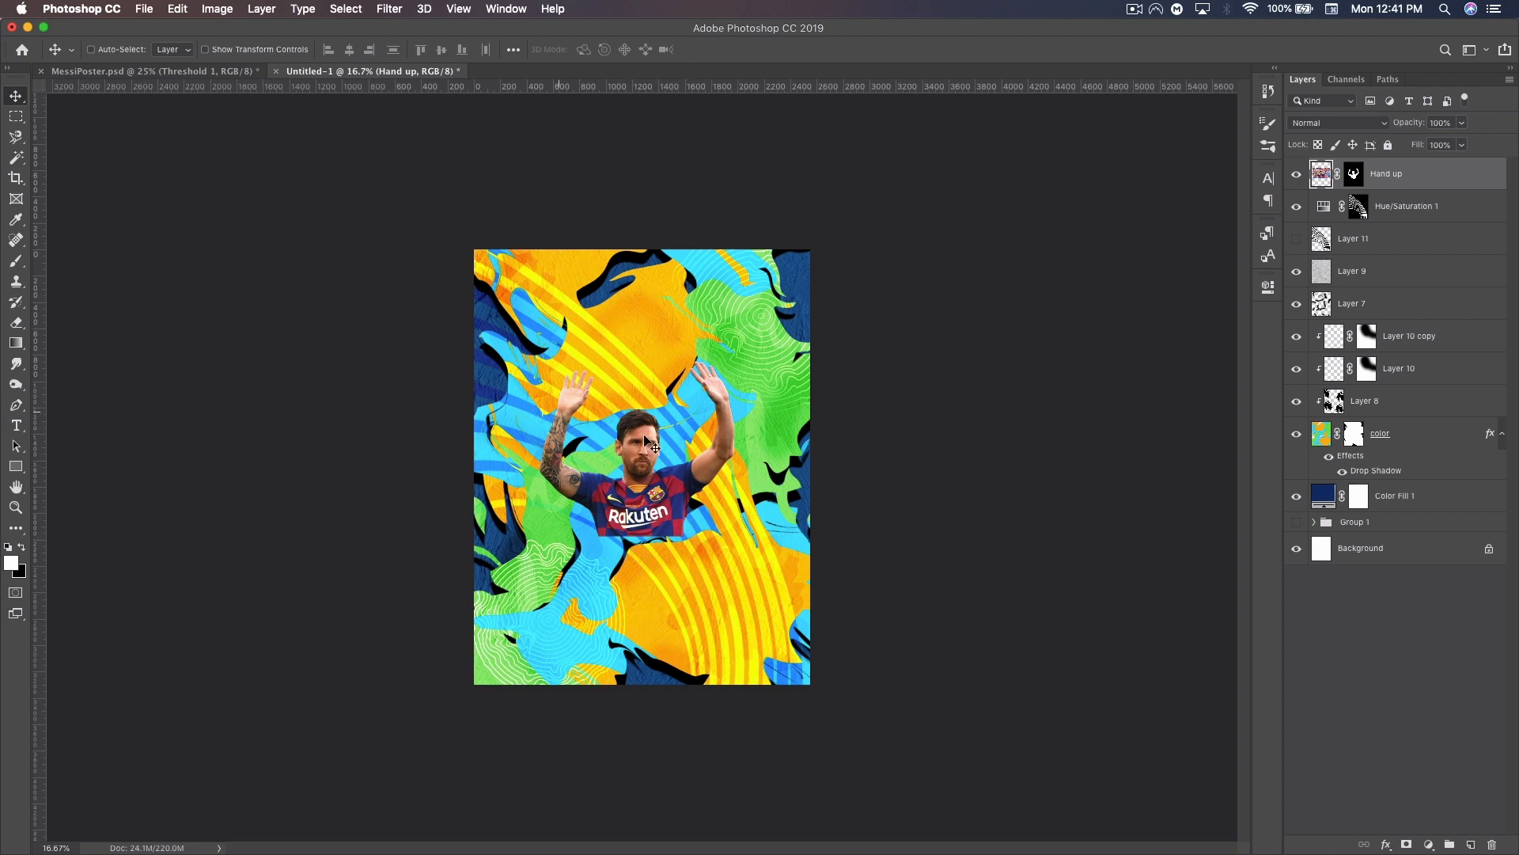
right_click(1350, 177)
left_click(1241, 182)
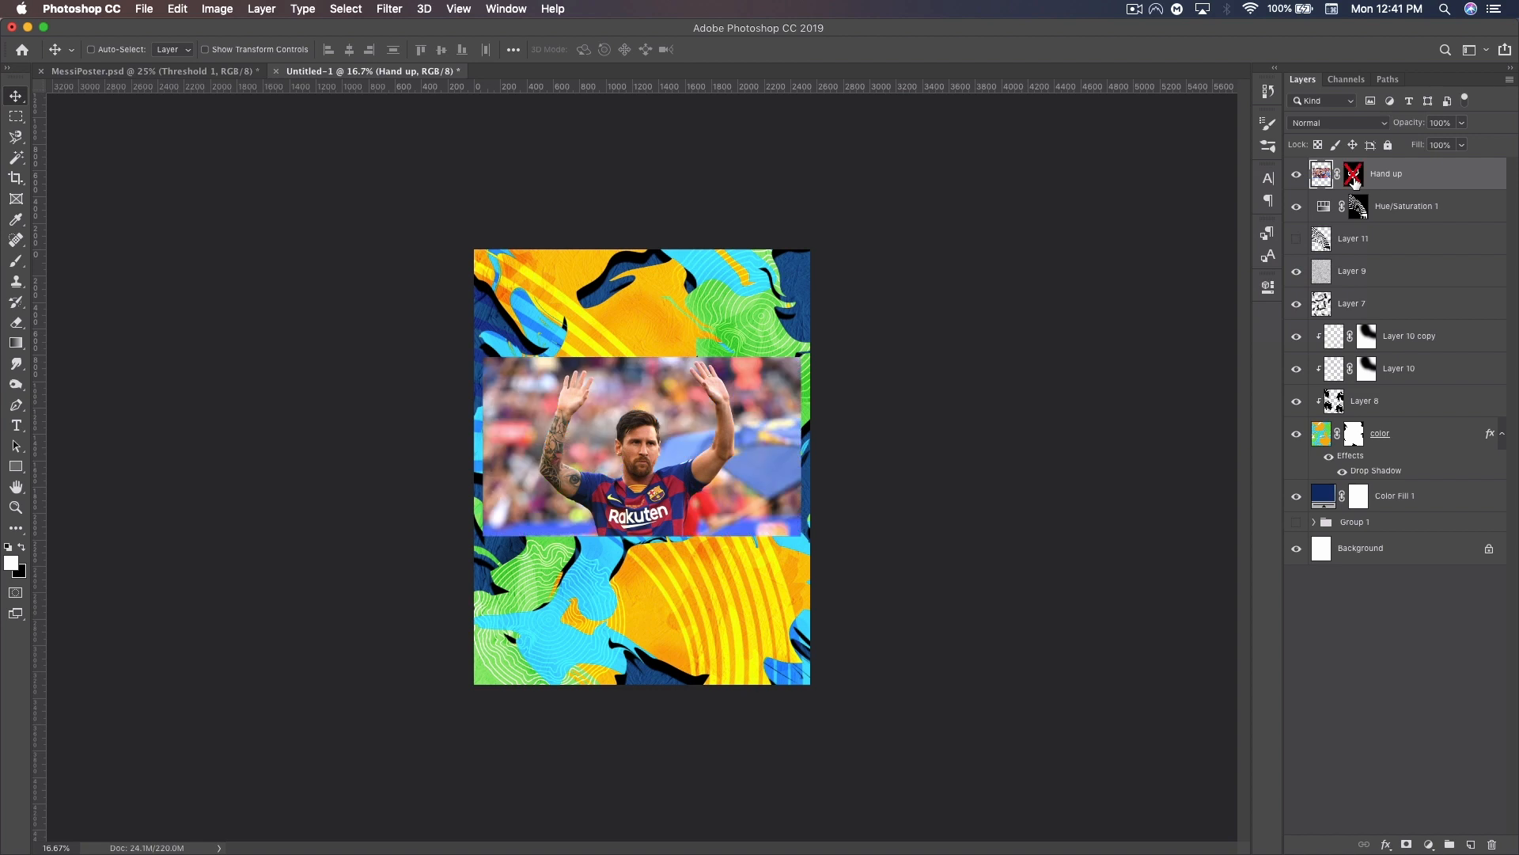
right_click(1354, 181)
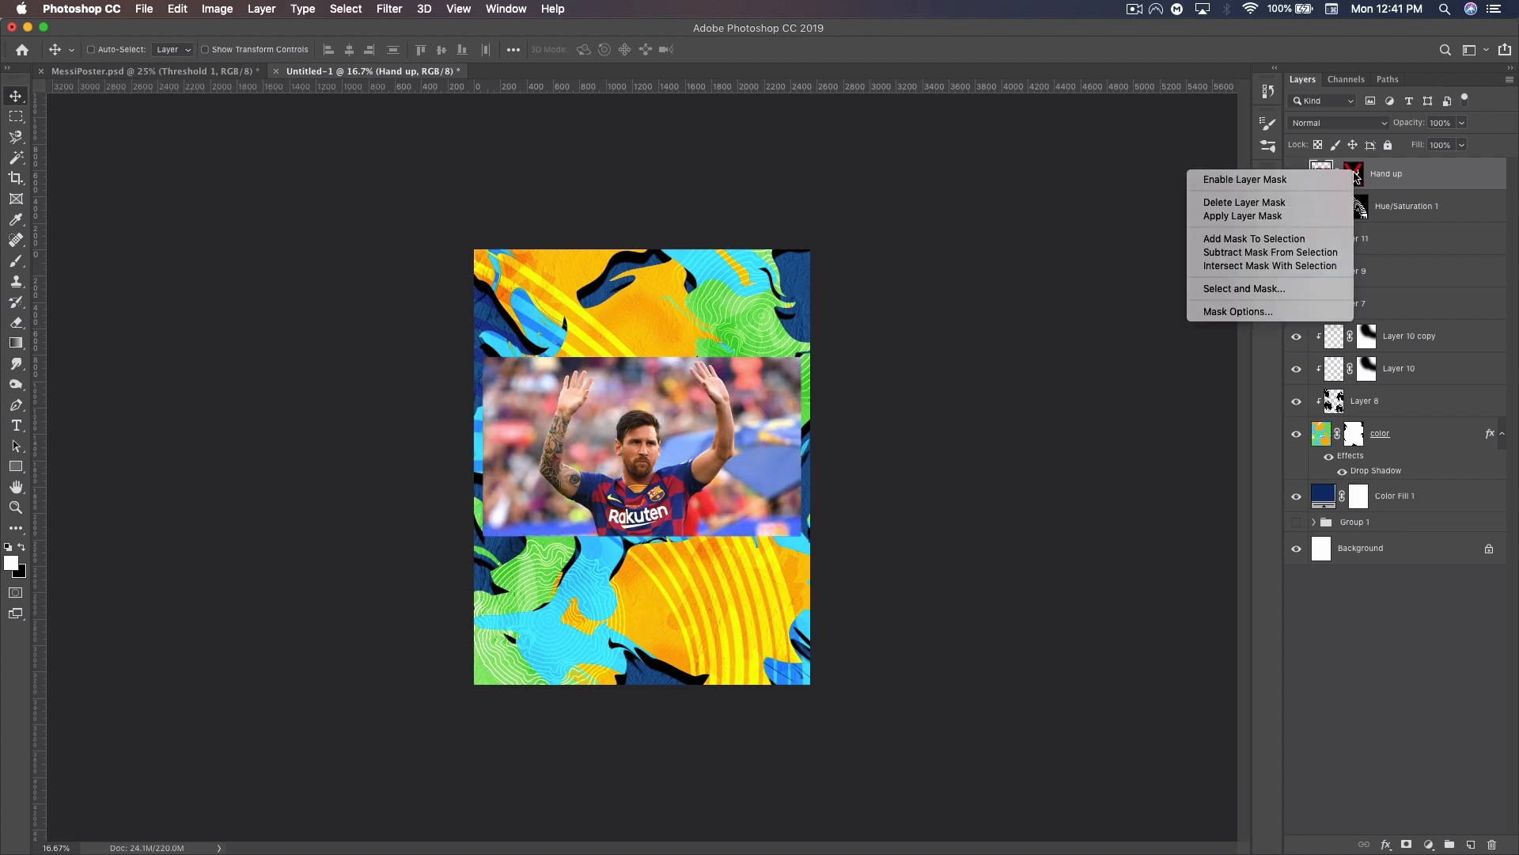
left_click(1295, 189)
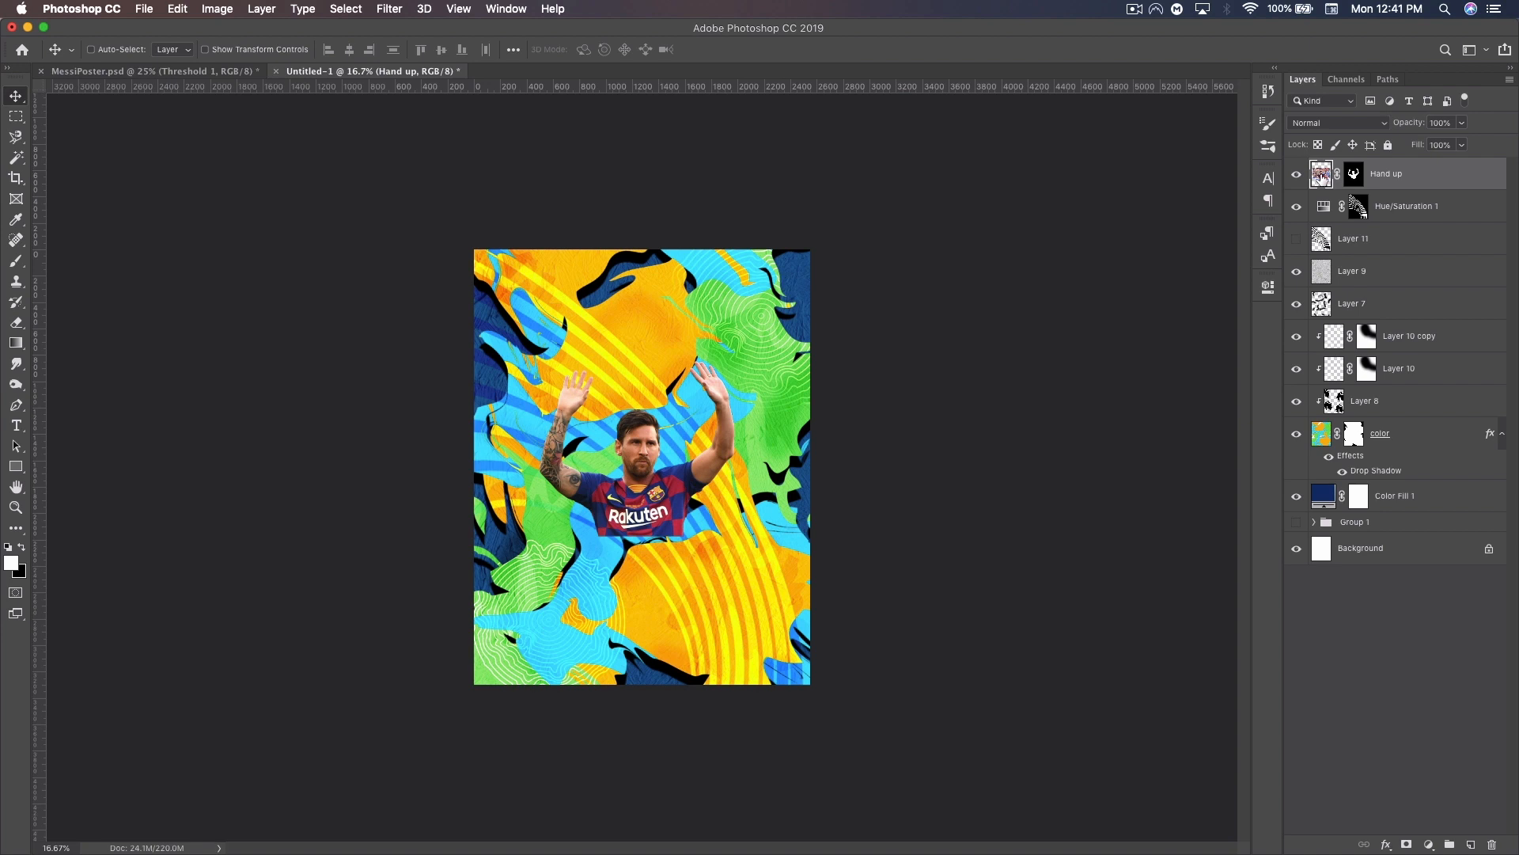
Select the player's silhouette from the Hand up mask, fill it with black on the color layer's mask and deselect.
left_click(1355, 174, "super")
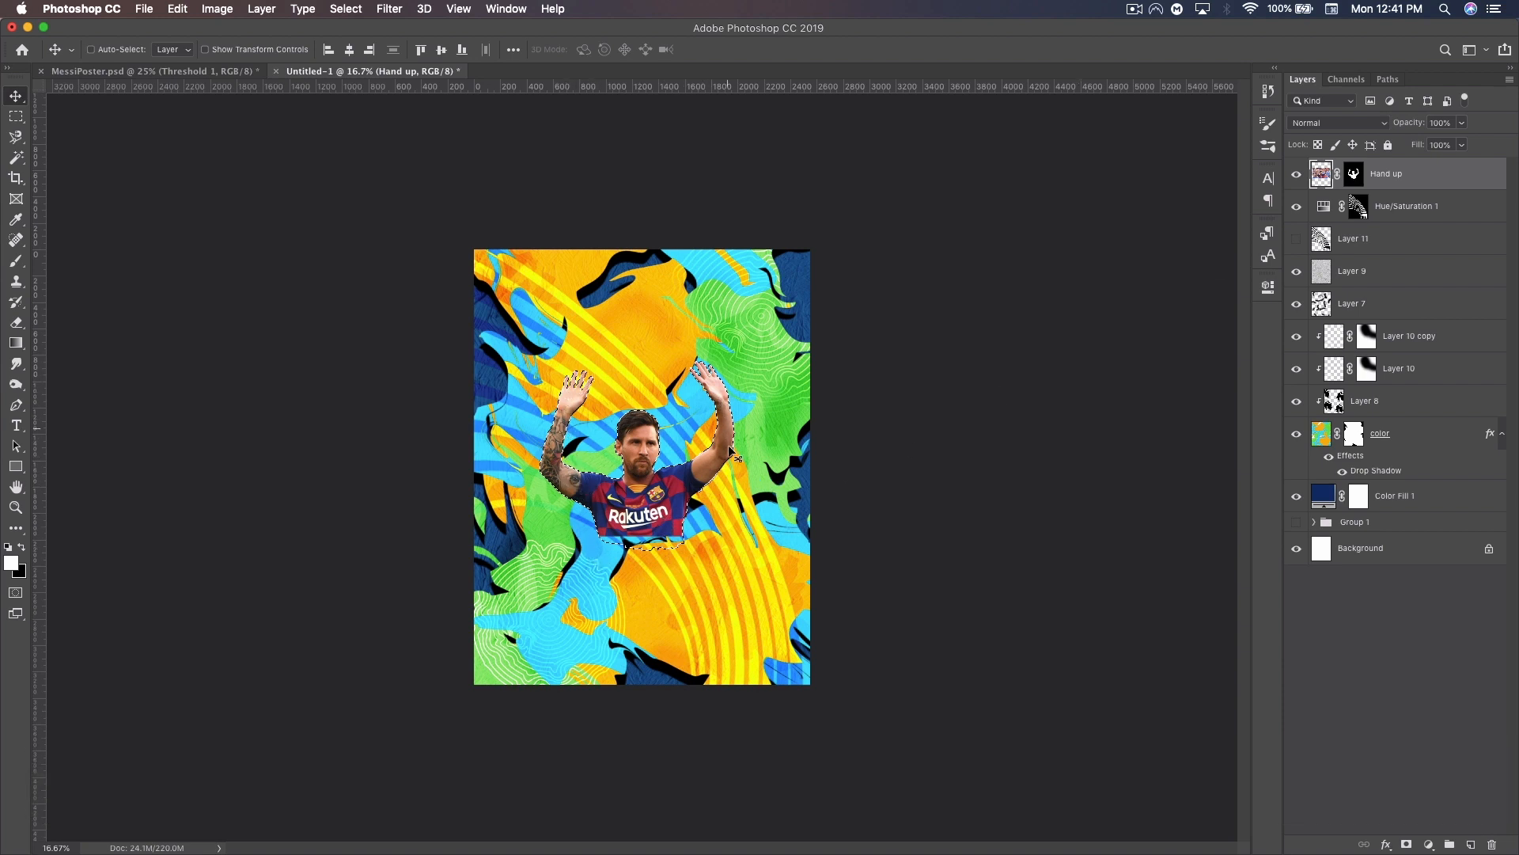
left_click(1308, 440)
left_click(1297, 434)
left_click(1297, 435)
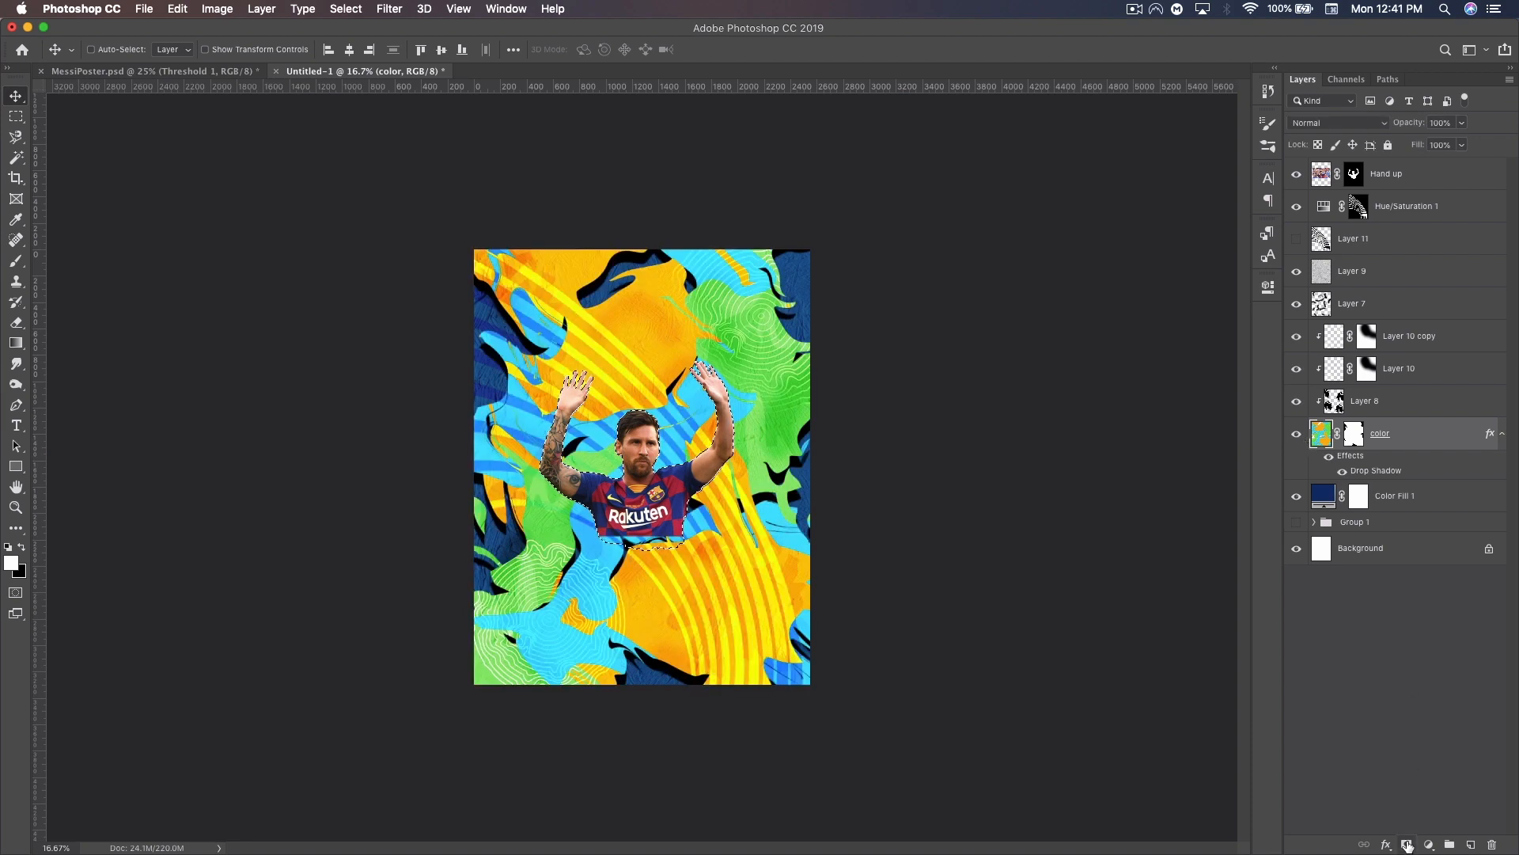
left_click(1355, 431)
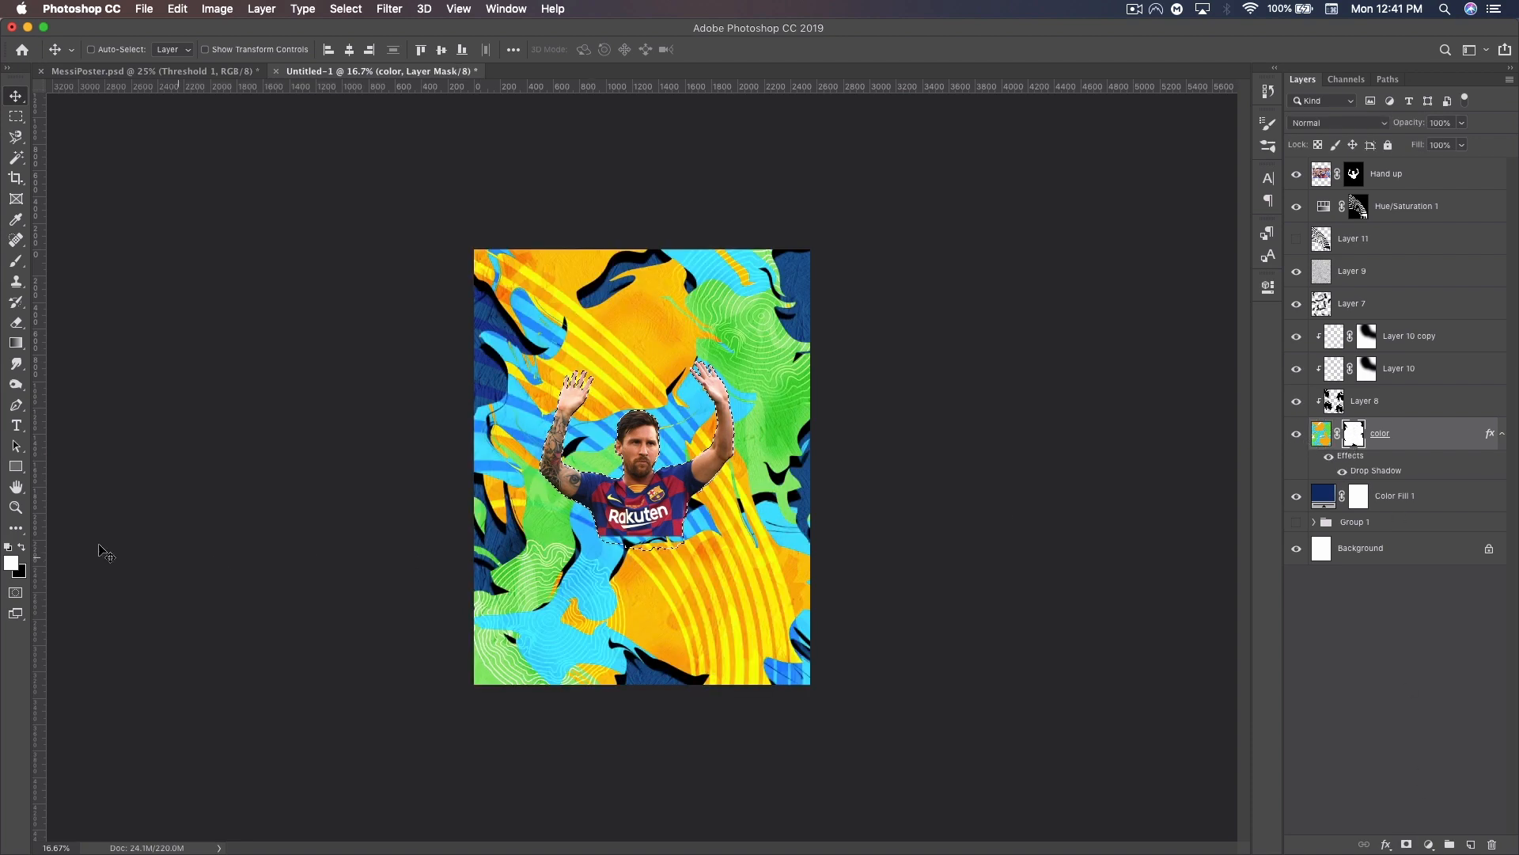
key("super")
key("super+BackSpace")
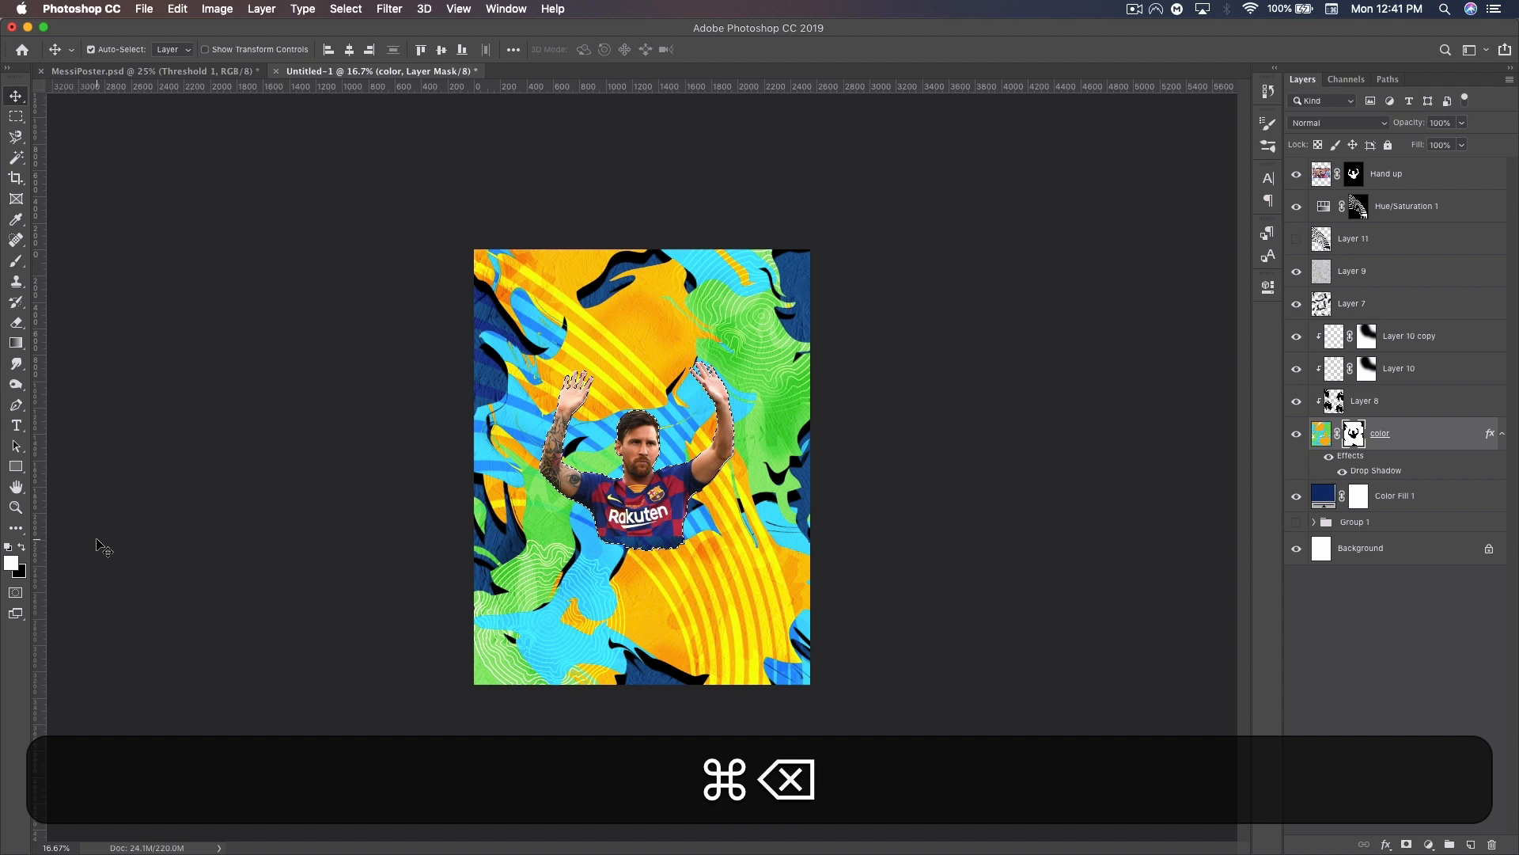
key("super+d")
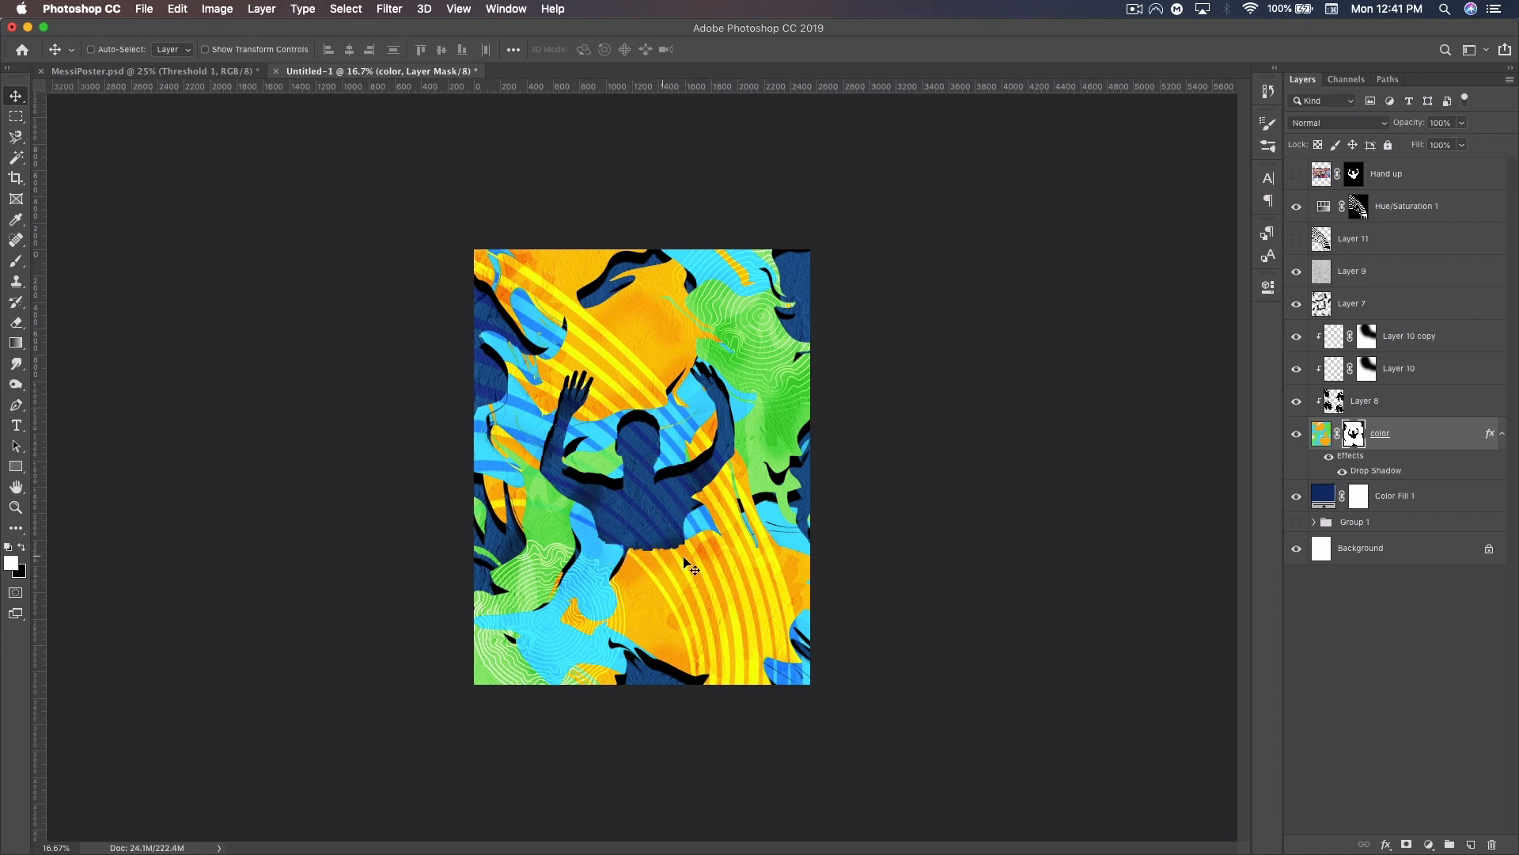
With the player photo hidden, choose the 927 px splash brush from Qehzy Brush Pack 2 and make black the foreground color.
left_click(1297, 174)
left_click(1297, 176)
left_click(16, 264)
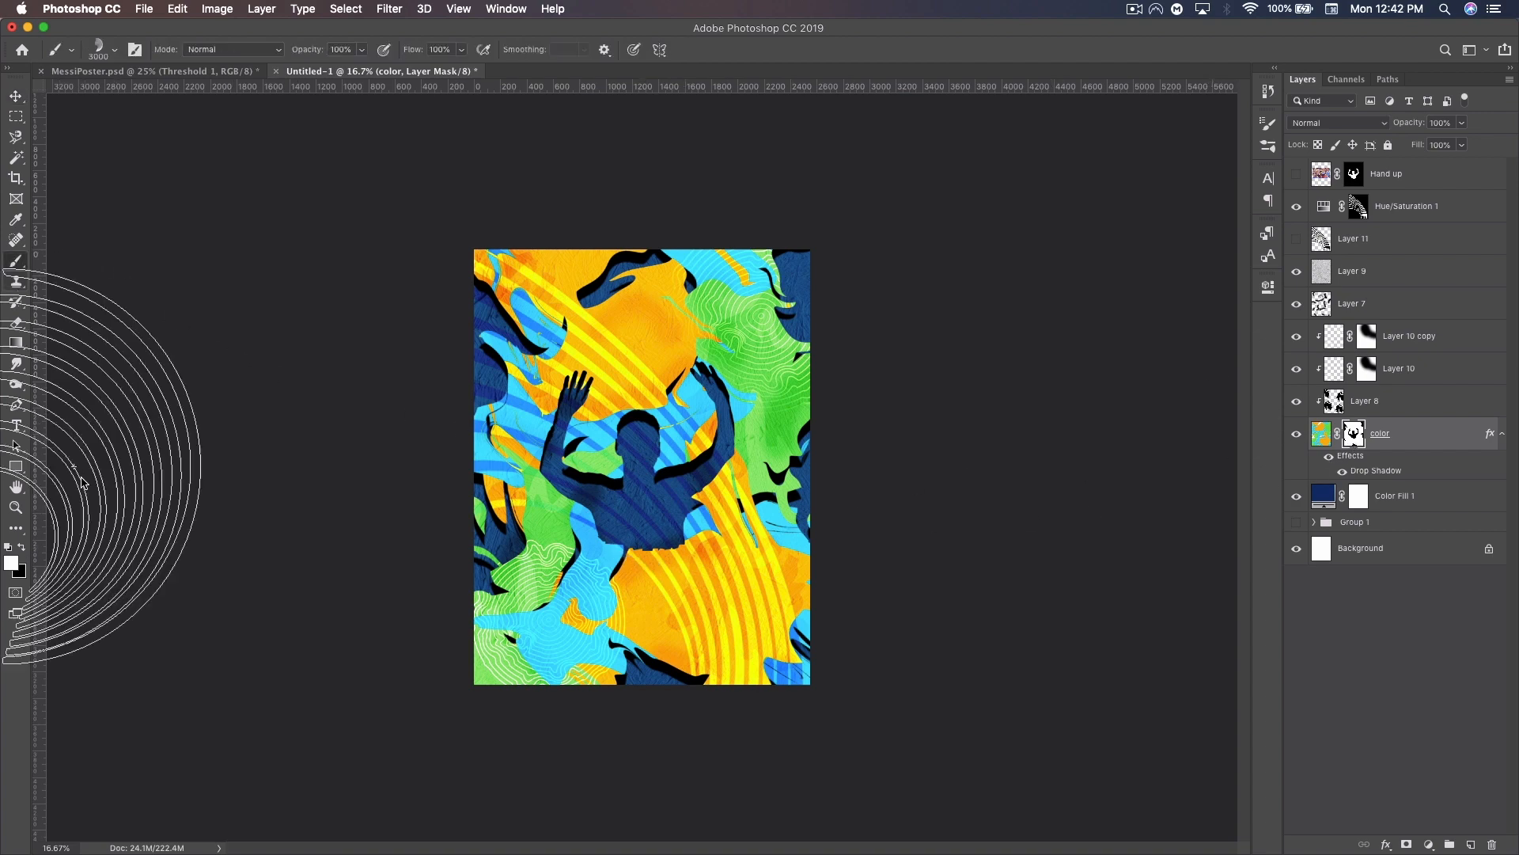
left_click(116, 52)
left_click(384, 539)
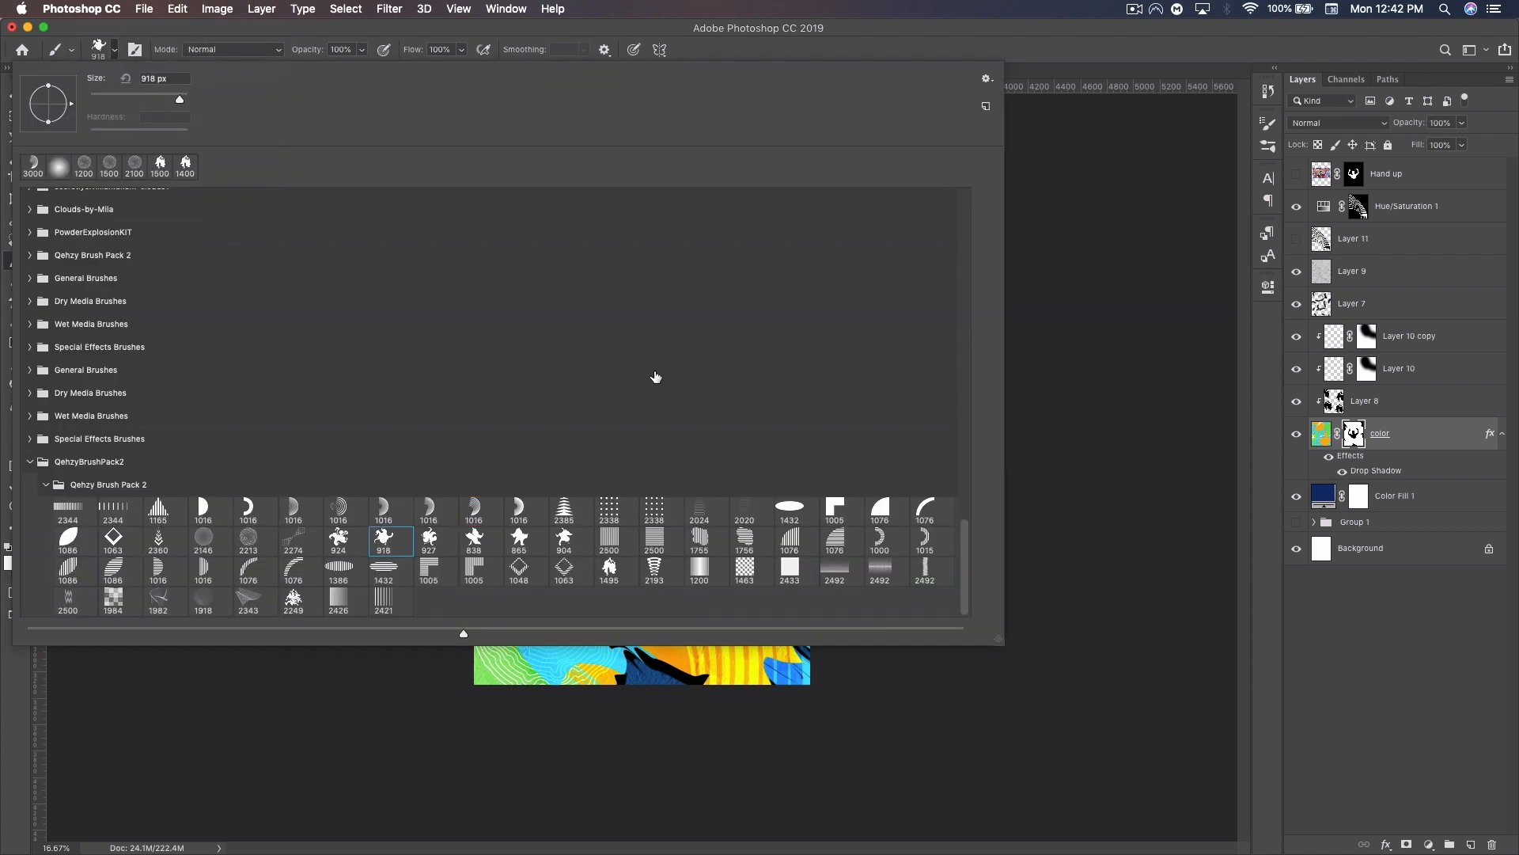
left_click(419, 550)
left_click(1018, 70)
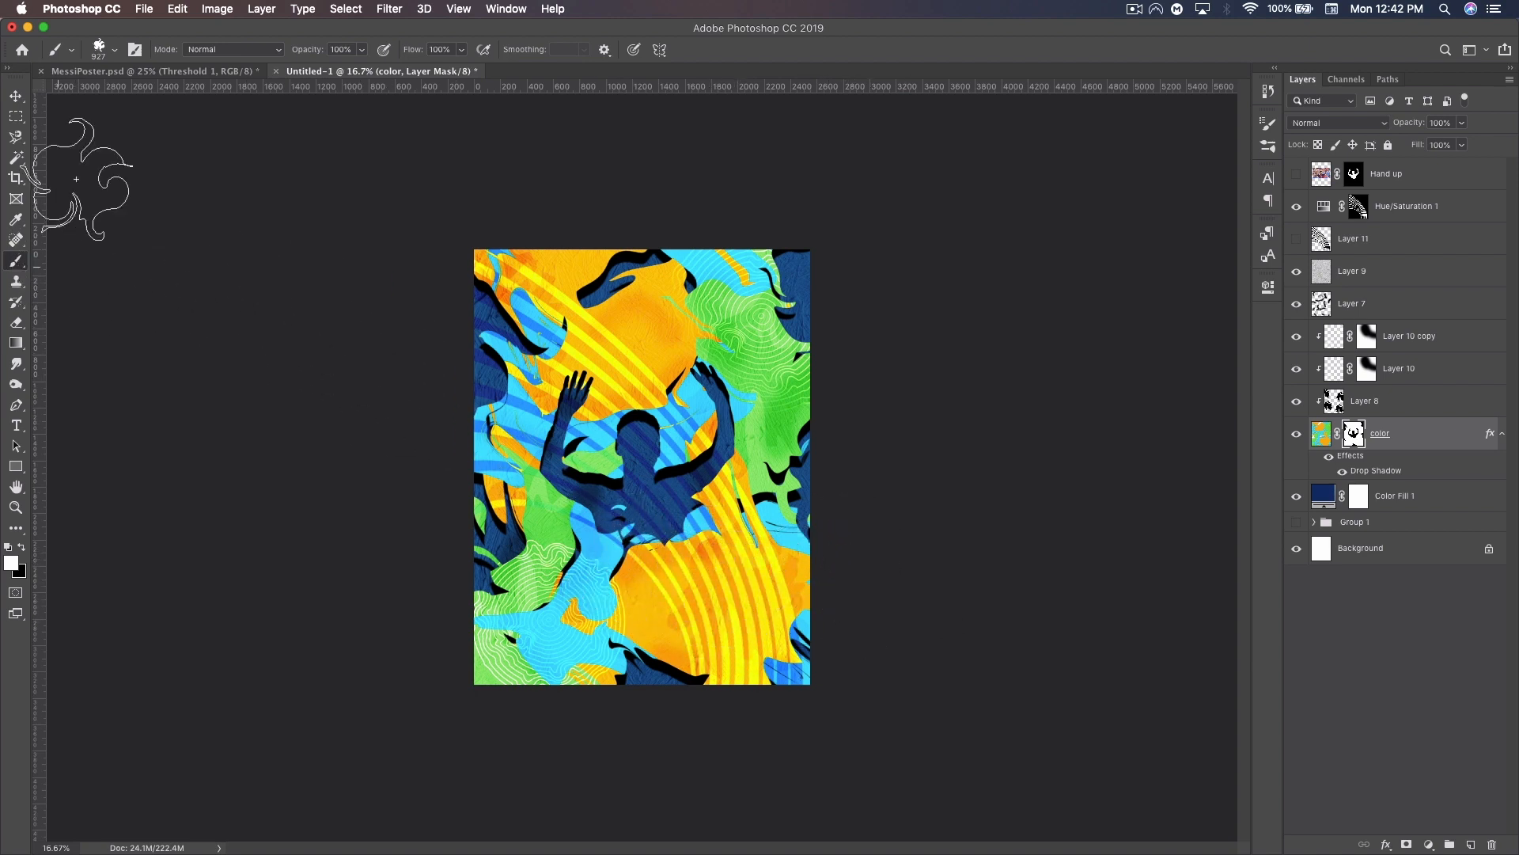
left_click(22, 547)
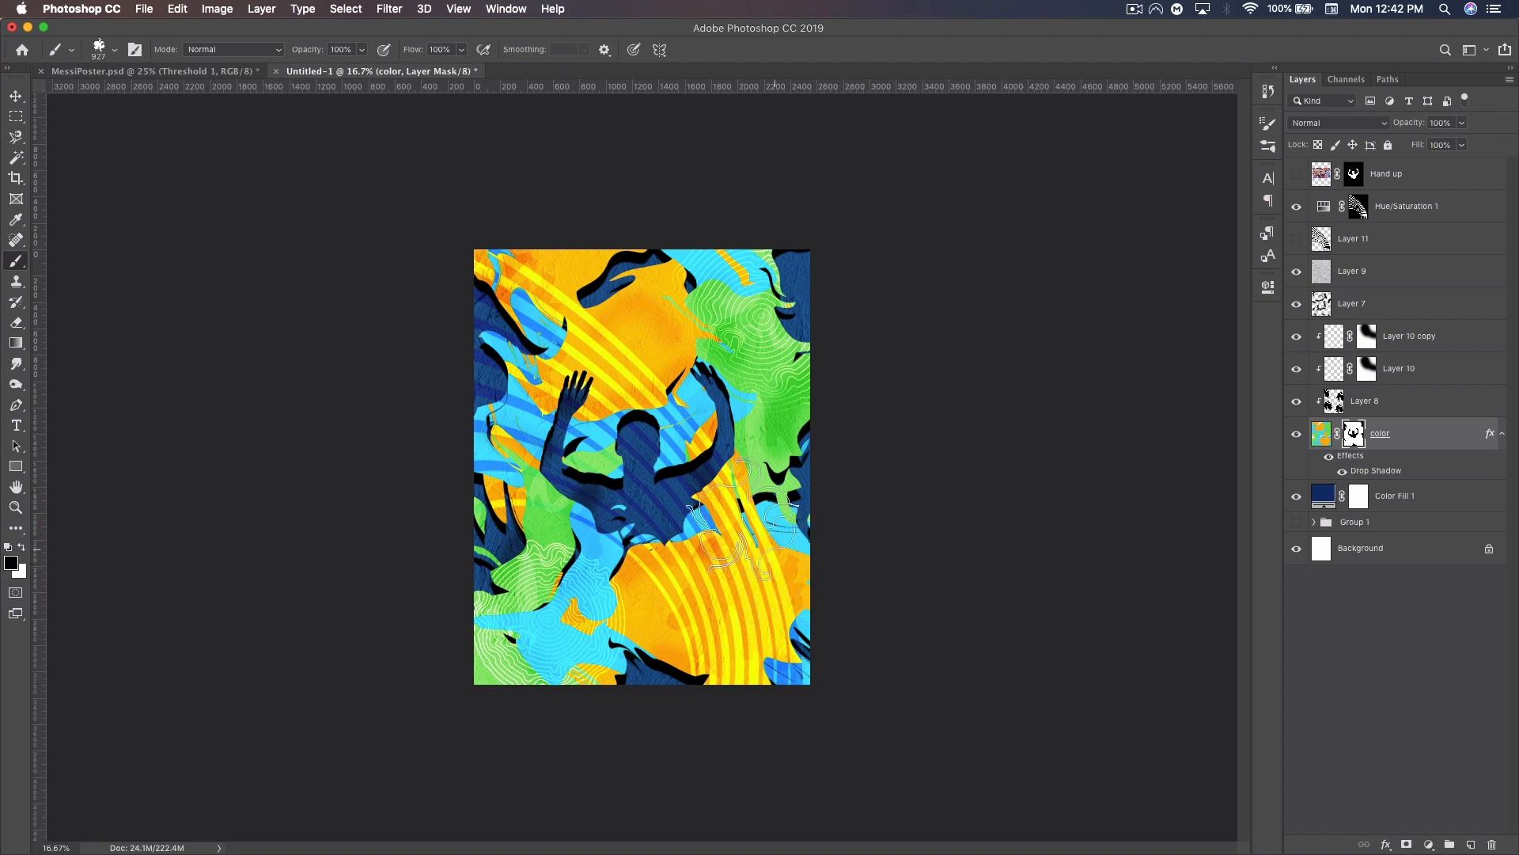
Switch to a soft round brush, reduce its size to 150 px and show the player photo again.
left_click(115, 50)
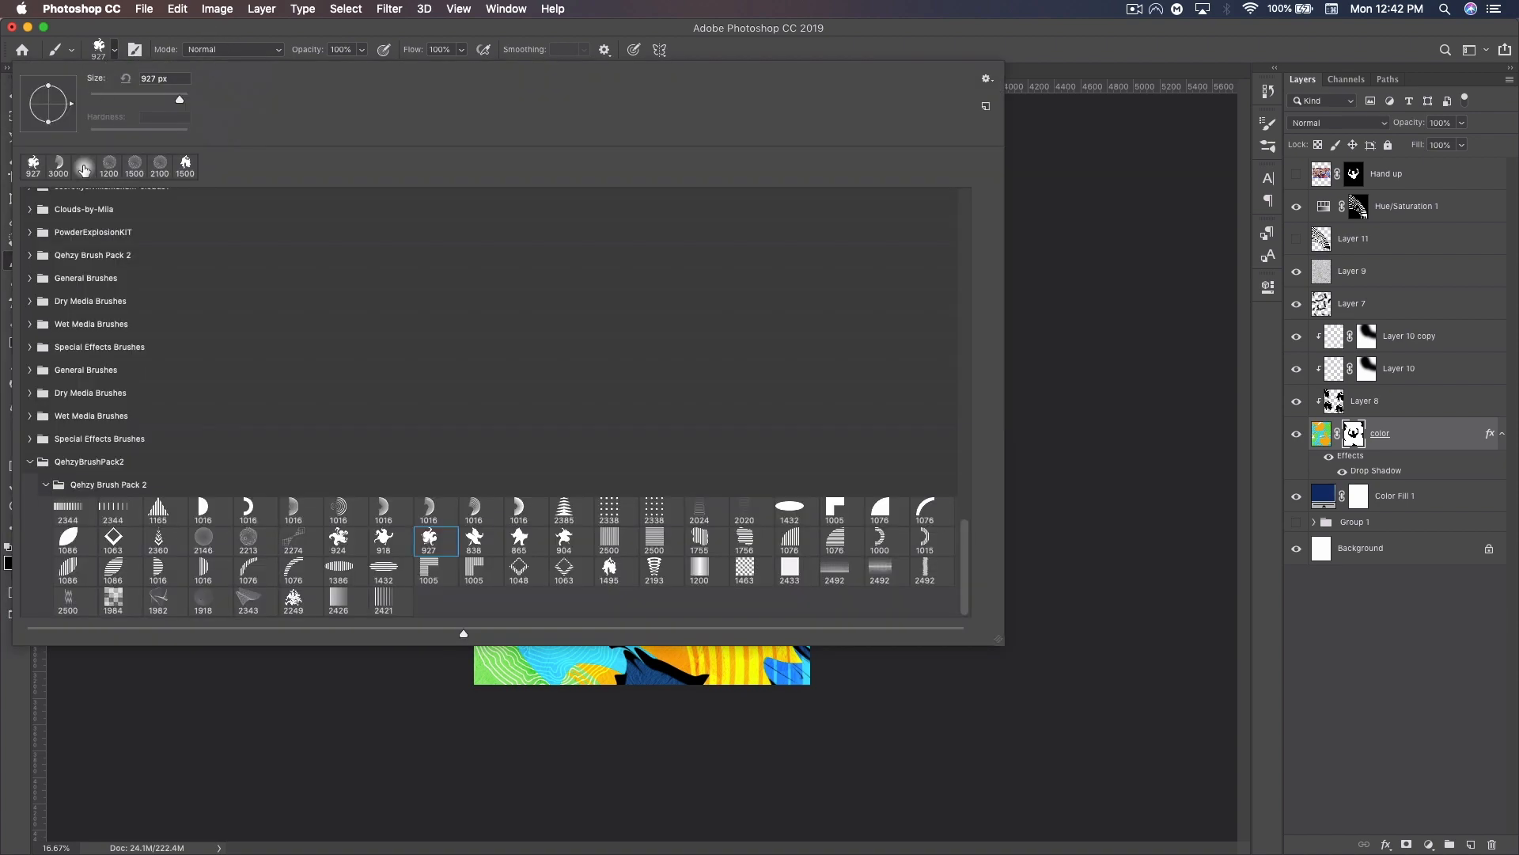
left_click(1150, 49)
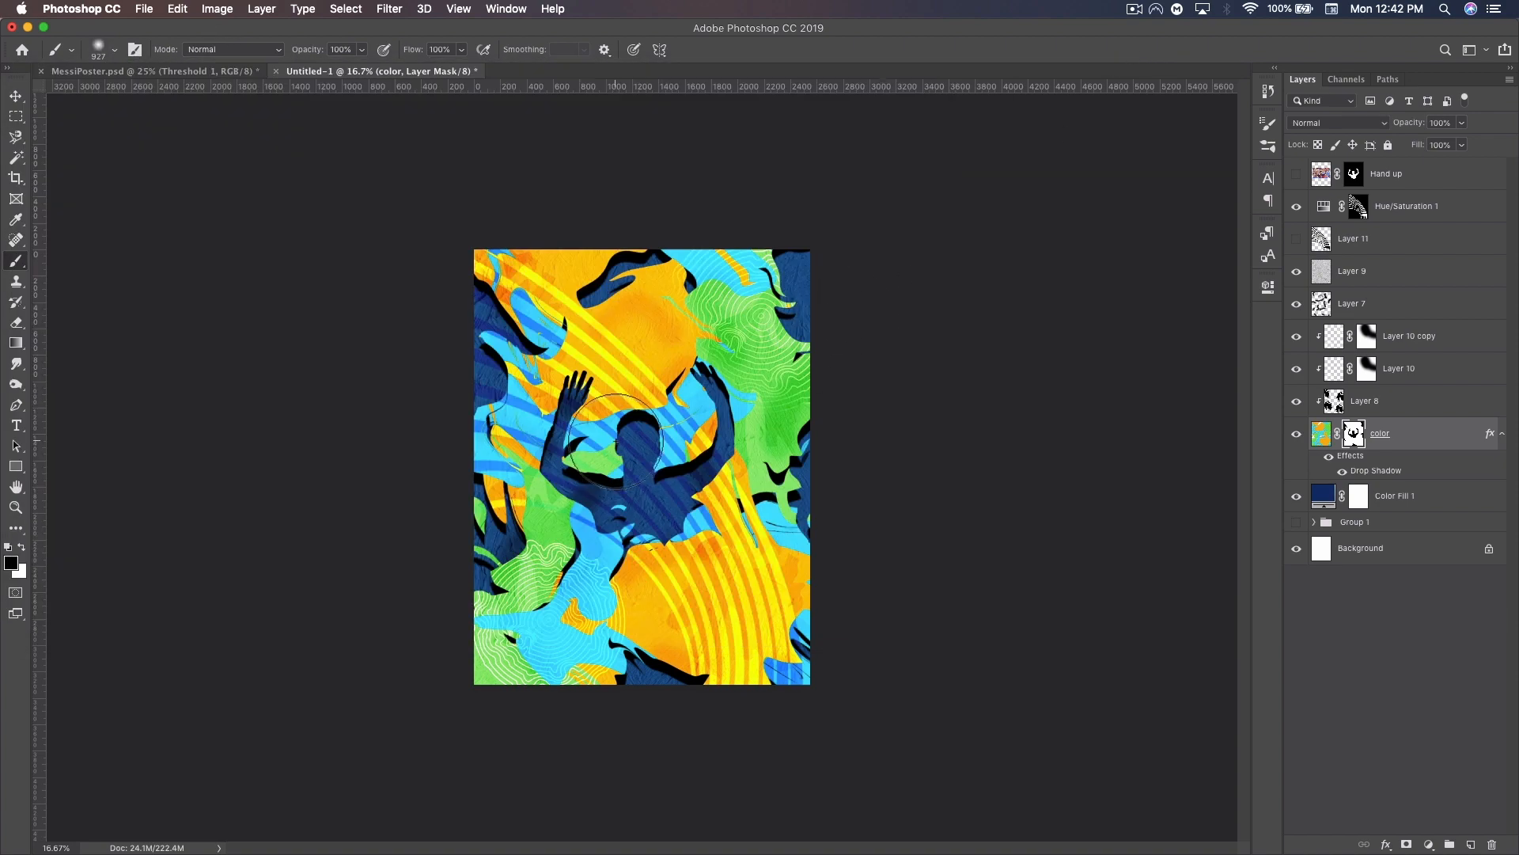
key("bracketleft")
key("bracketleft")
key("bracketleft")
key("bracketleft")
key("bracketleft")
key("bracketleft")
key("bracketleft")
key("bracketleft")
key("bracketleft")
left_click(1296, 174)
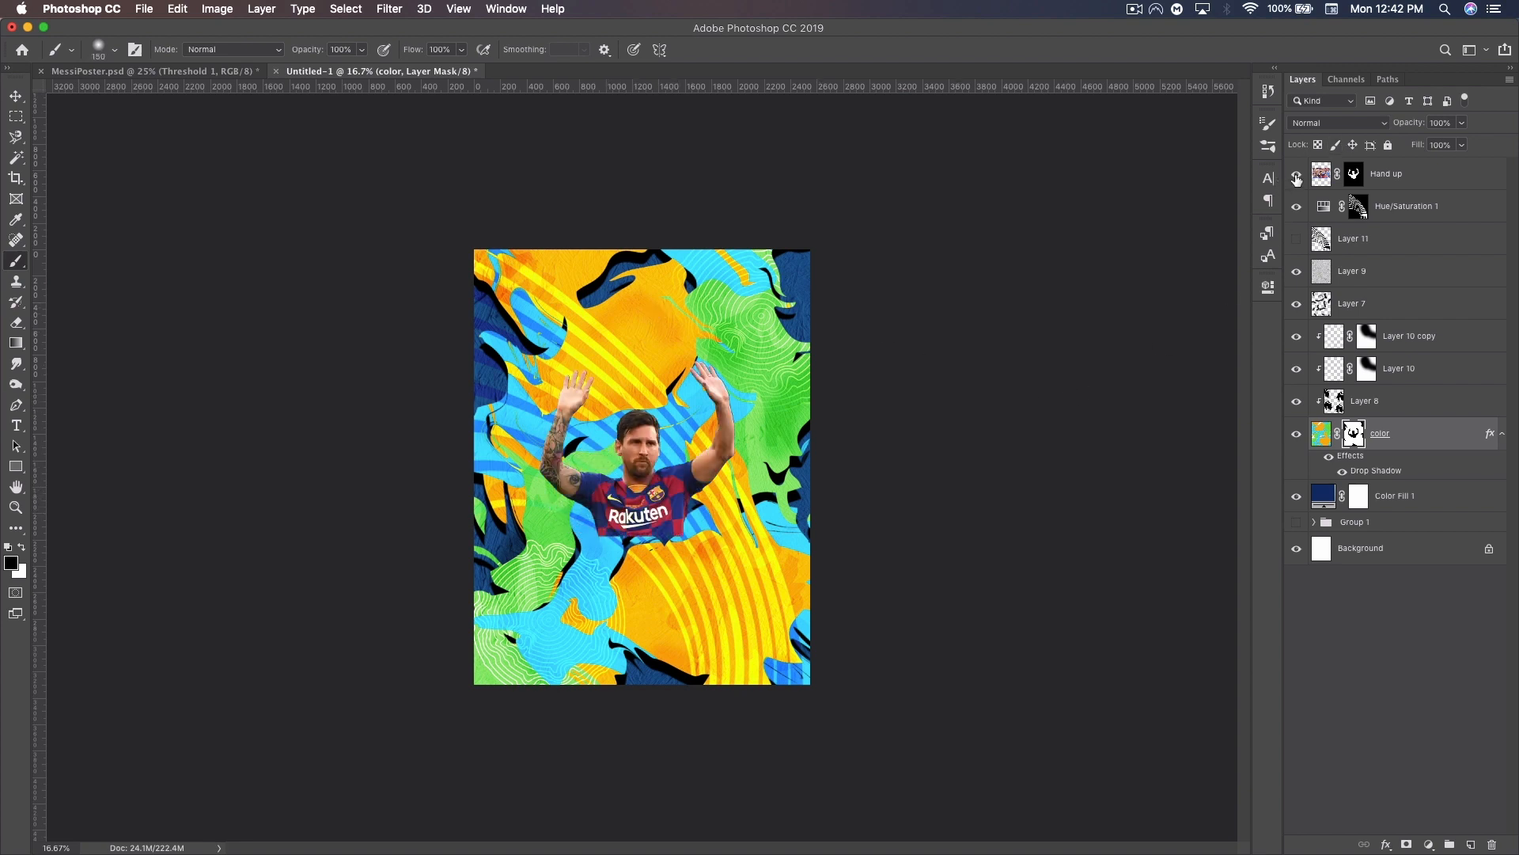
Add a Threshold adjustment above the Hand up layer, set its level to 137 and clip it to the player photo.
left_click(1410, 178)
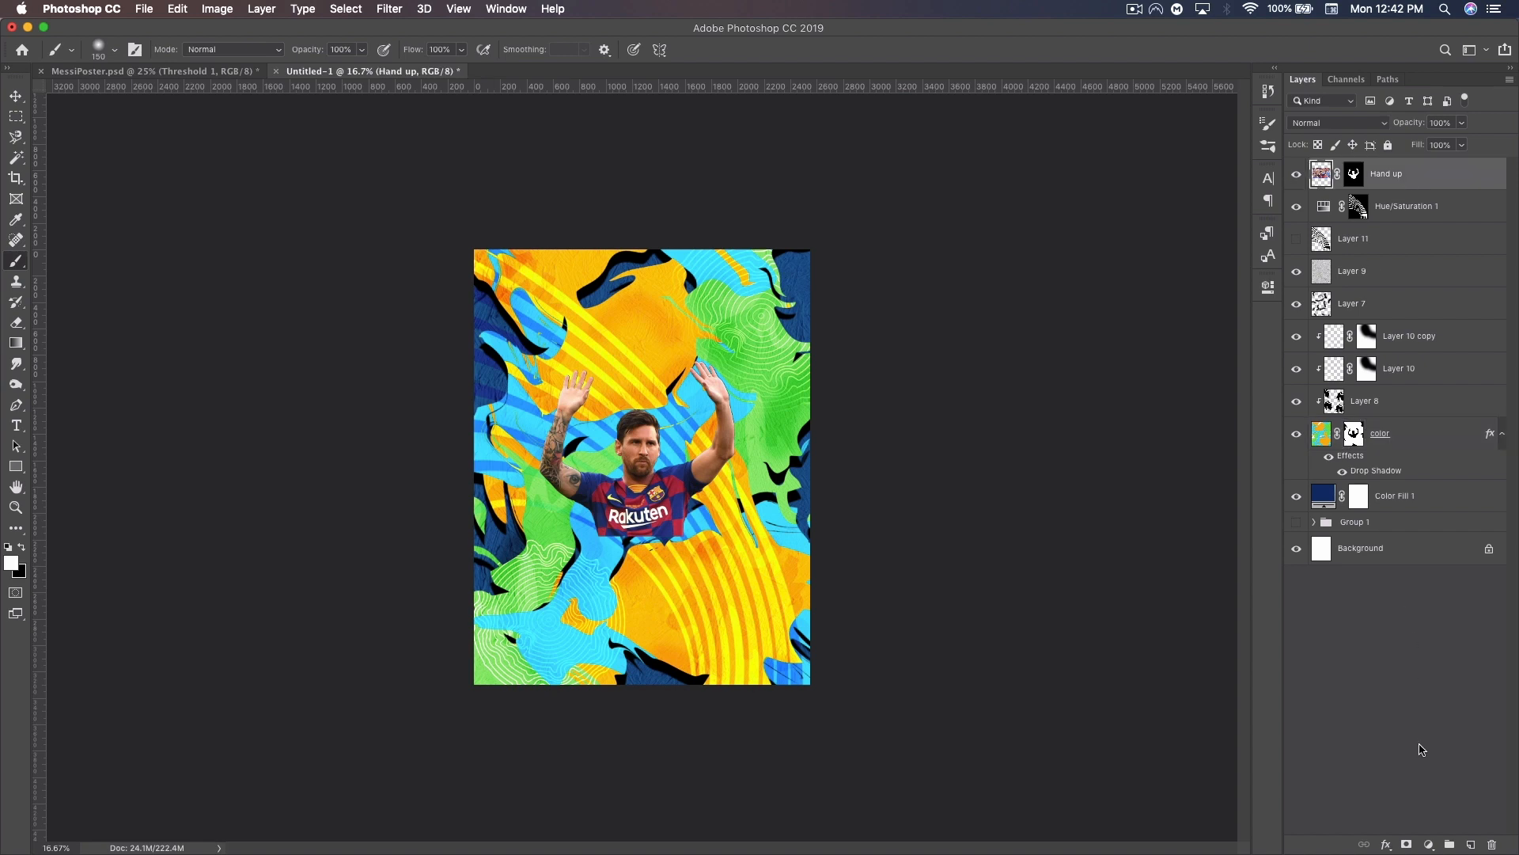
left_click(1431, 843)
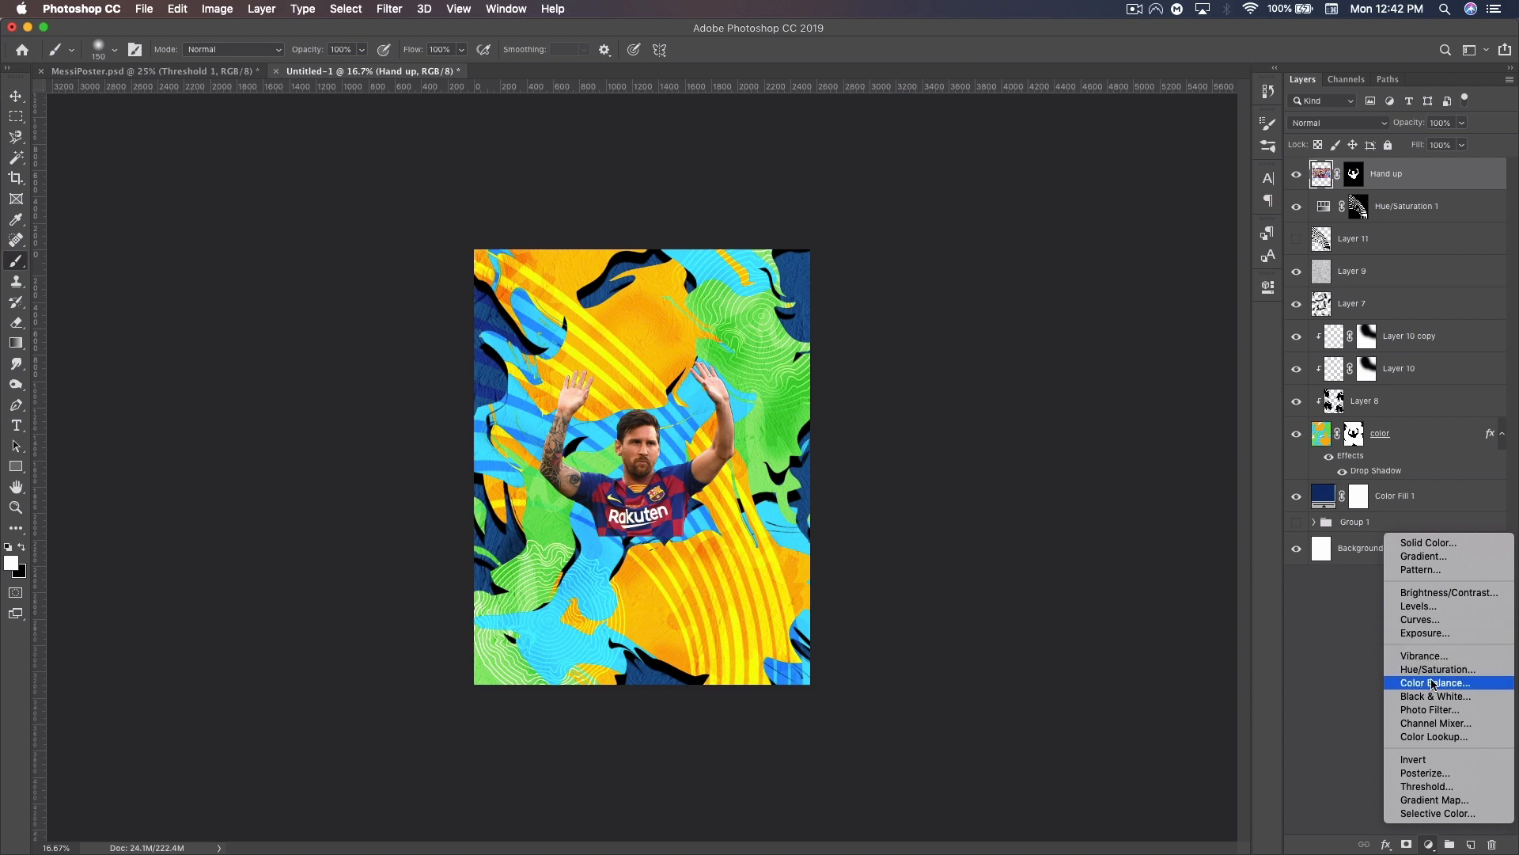
left_click(1427, 786)
left_click(1109, 428)
left_click_drag(1137, 414, 1140, 415)
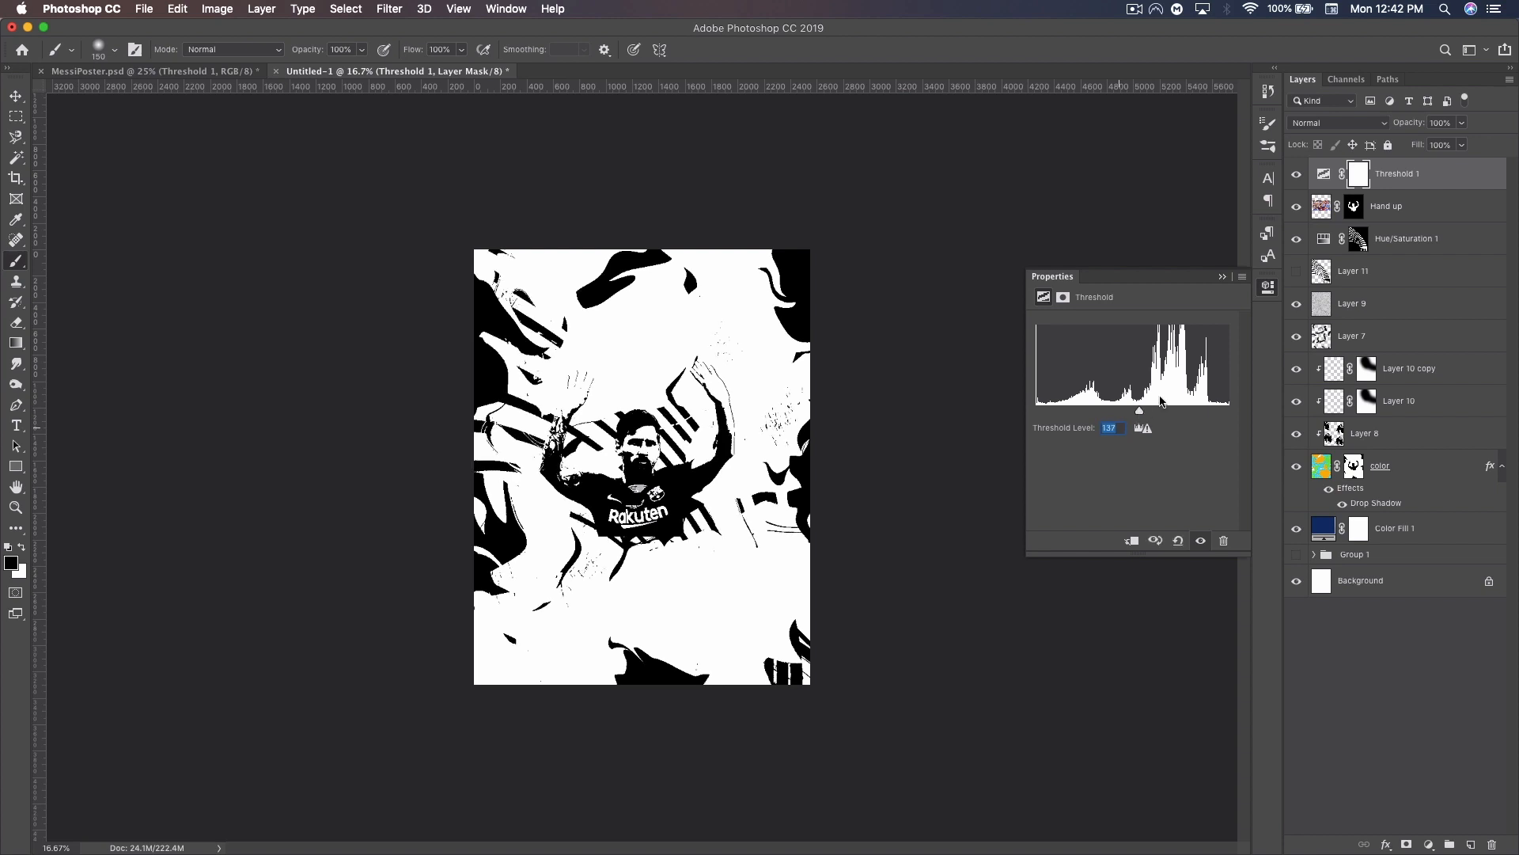
left_click(1422, 190, "alt")
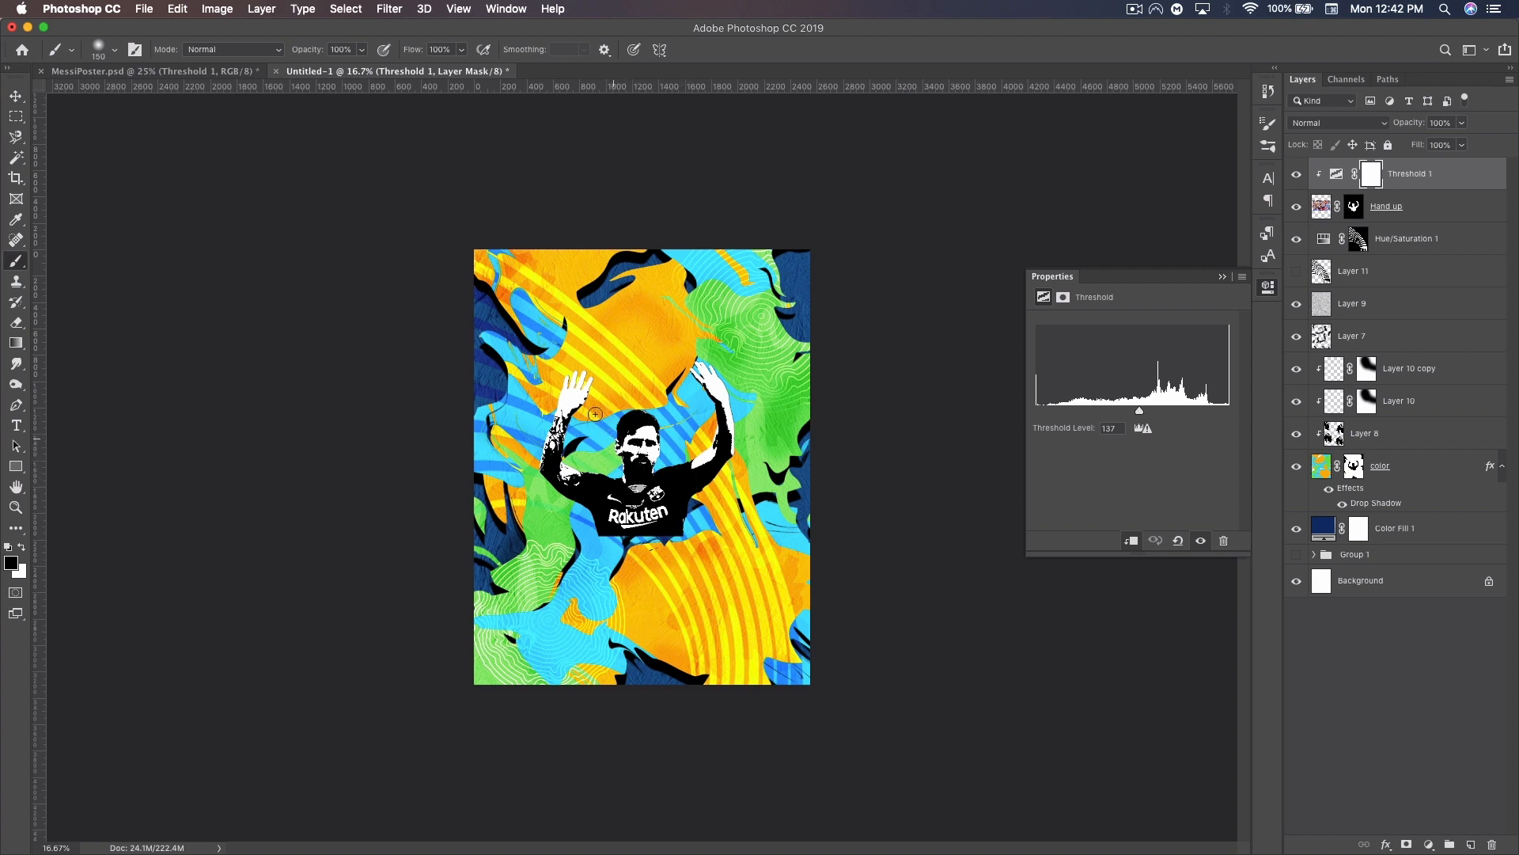
left_click(1221, 277)
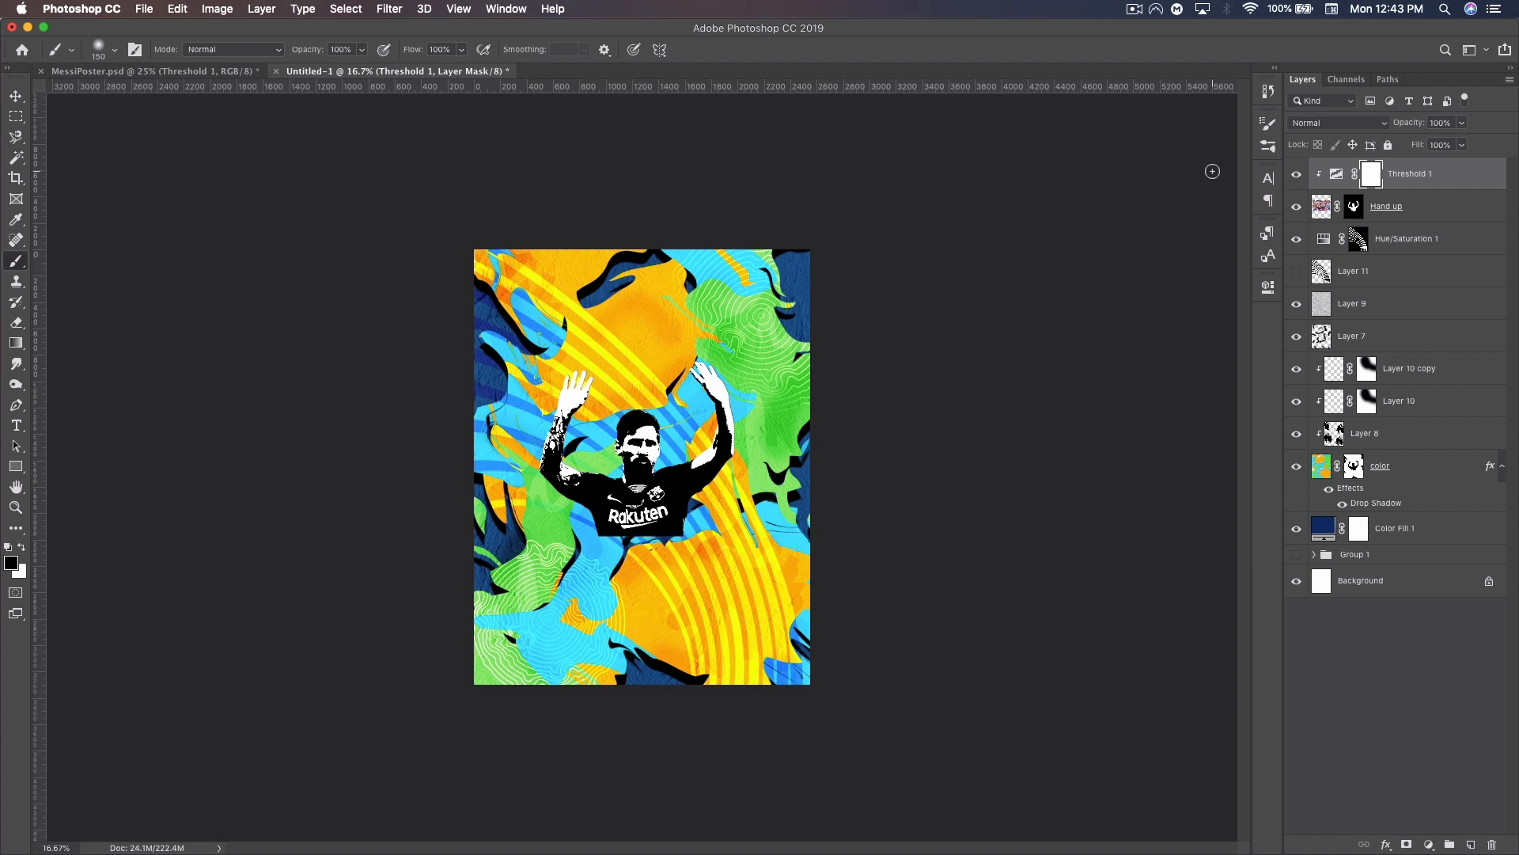
left_click(347, 8)
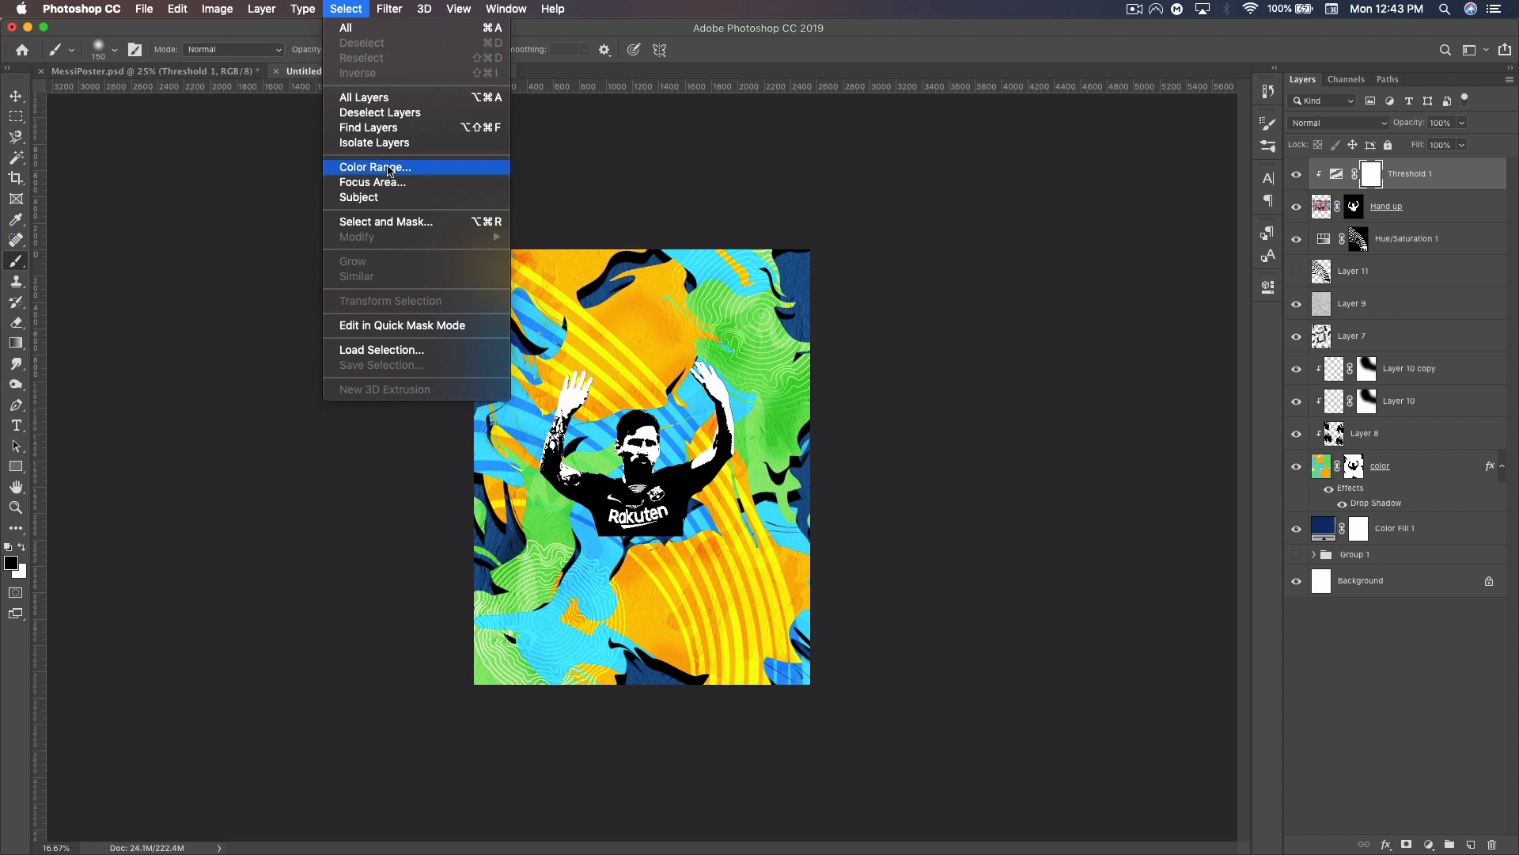
left_click(390, 168)
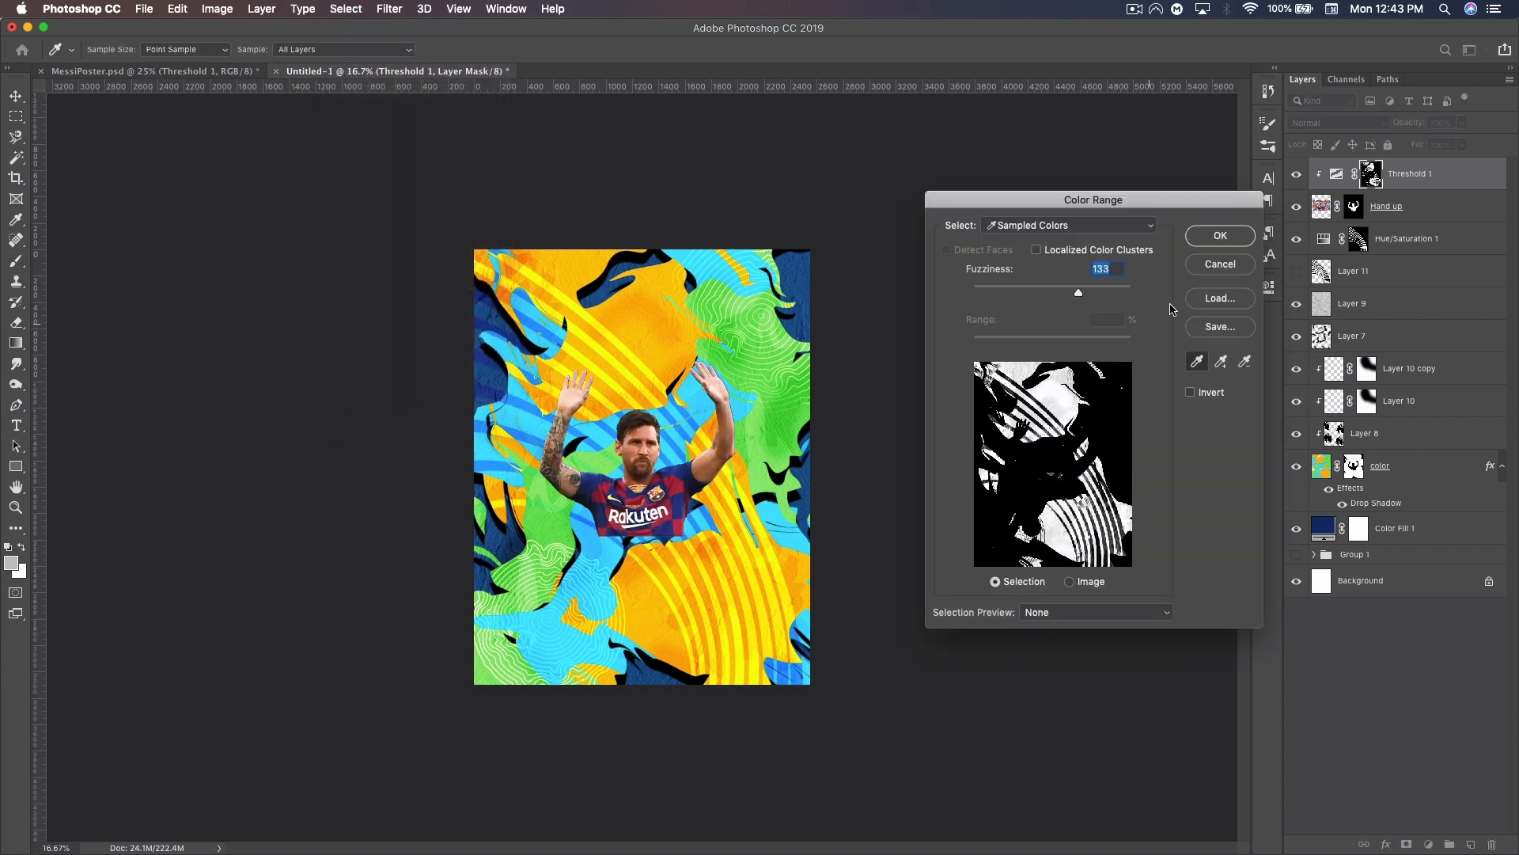
left_click(1221, 267)
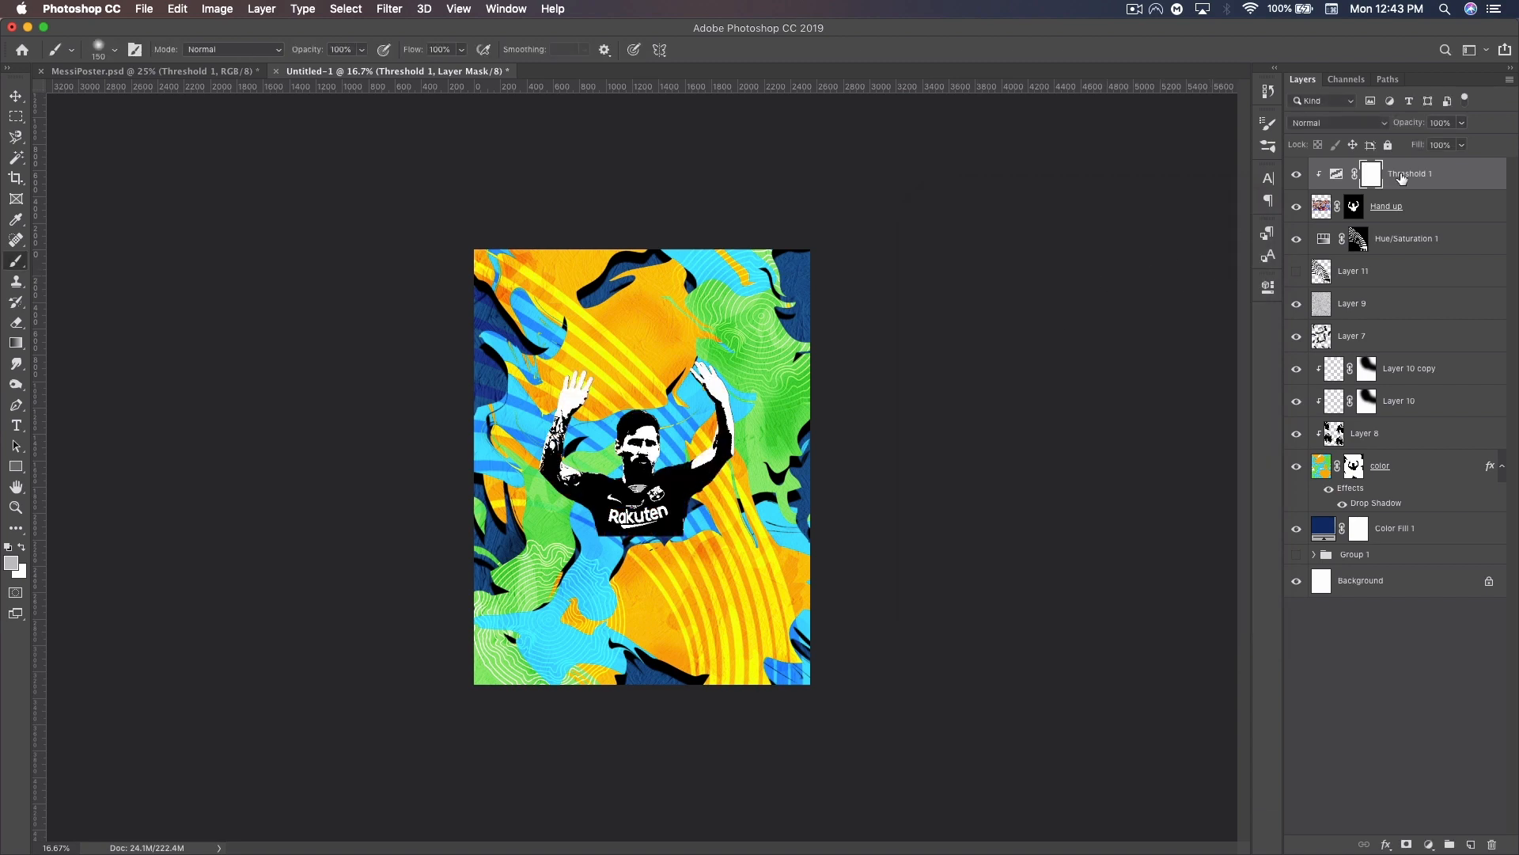
With the Hand up layer active, select the black areas using Color Range with black as the sampled color and fuzziness 133.
left_click(1419, 207)
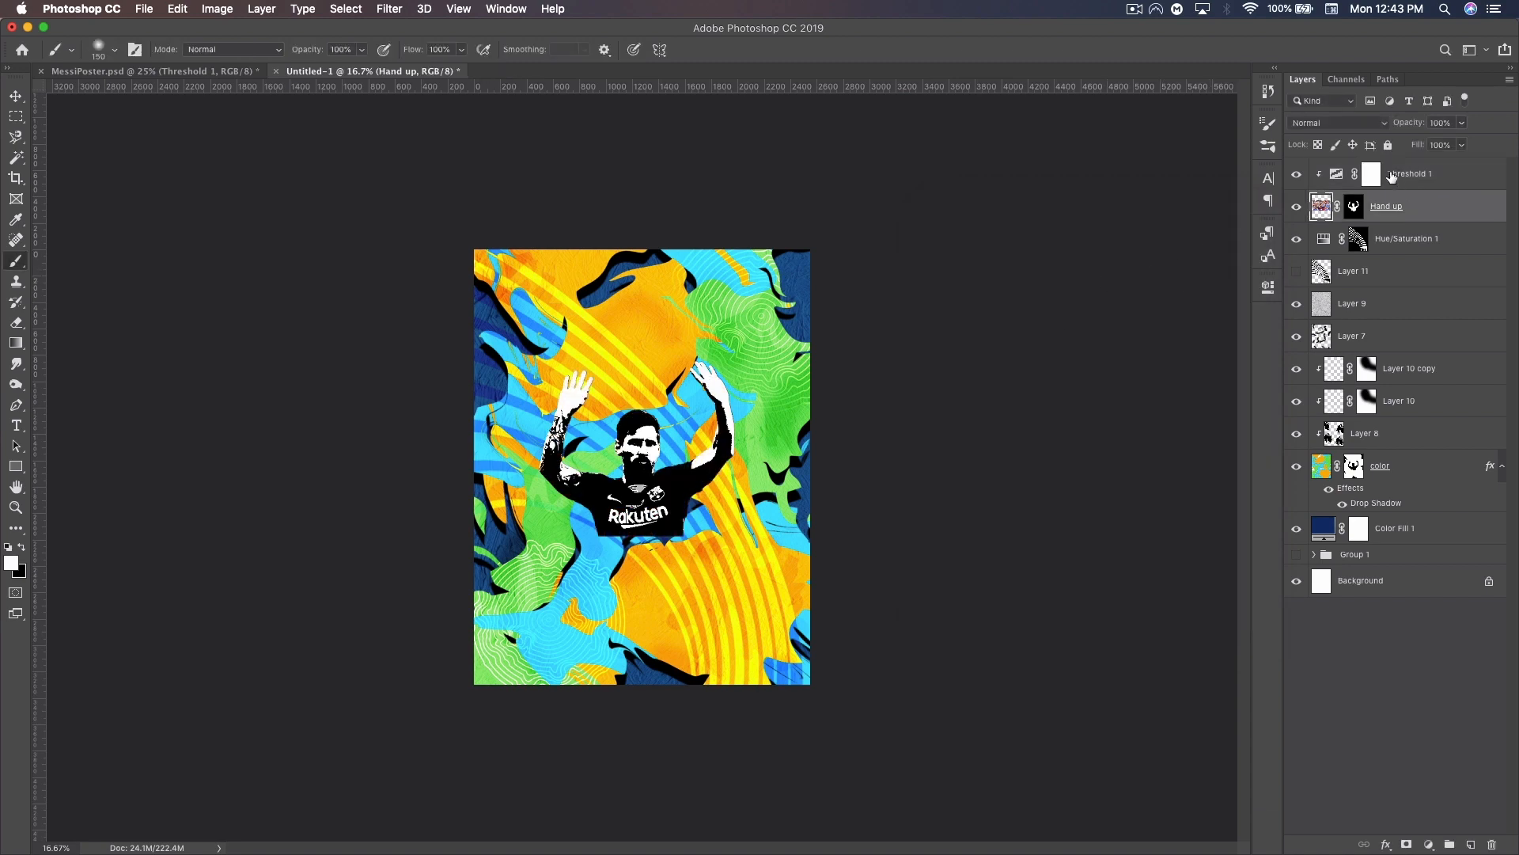
left_click(348, 8)
left_click(400, 167)
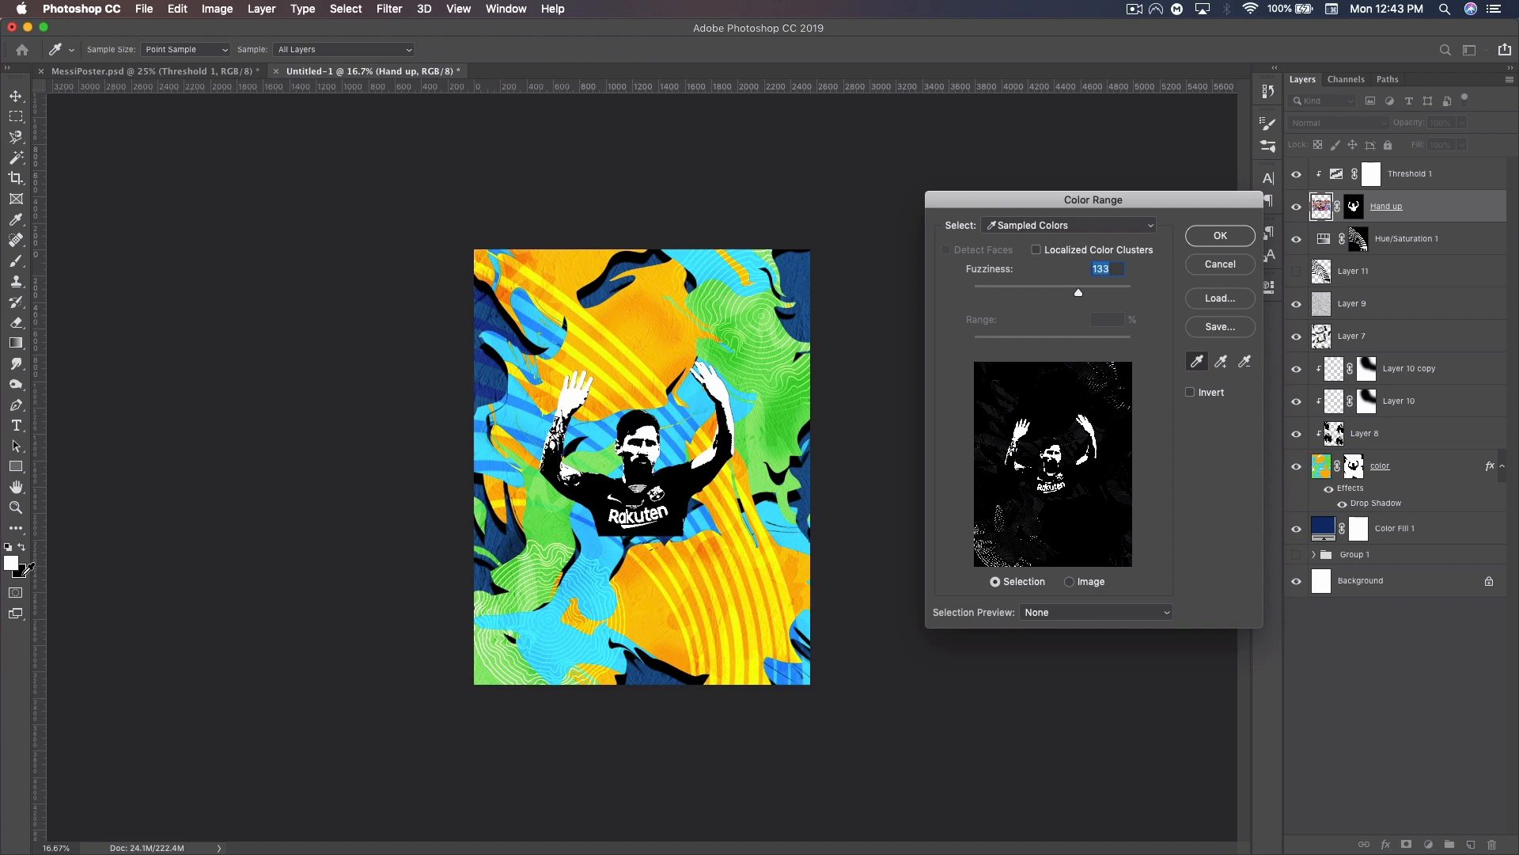
left_click(24, 570)
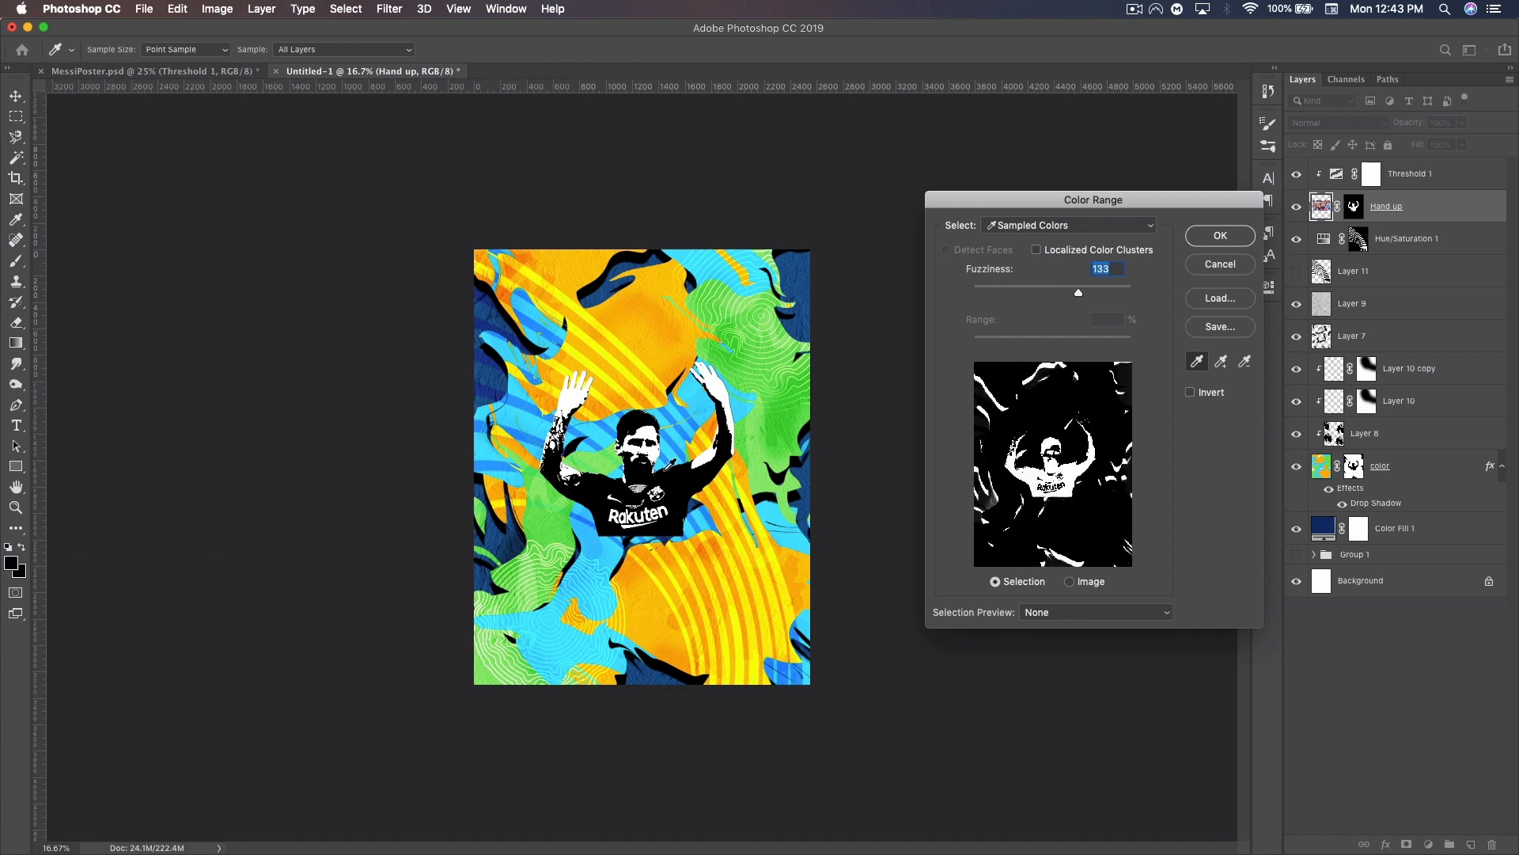
left_click(1221, 236)
Fill the selected black areas with black on the Hand up layer's mask so the player's dark parts are hidden, and deselect.
left_click(1354, 209)
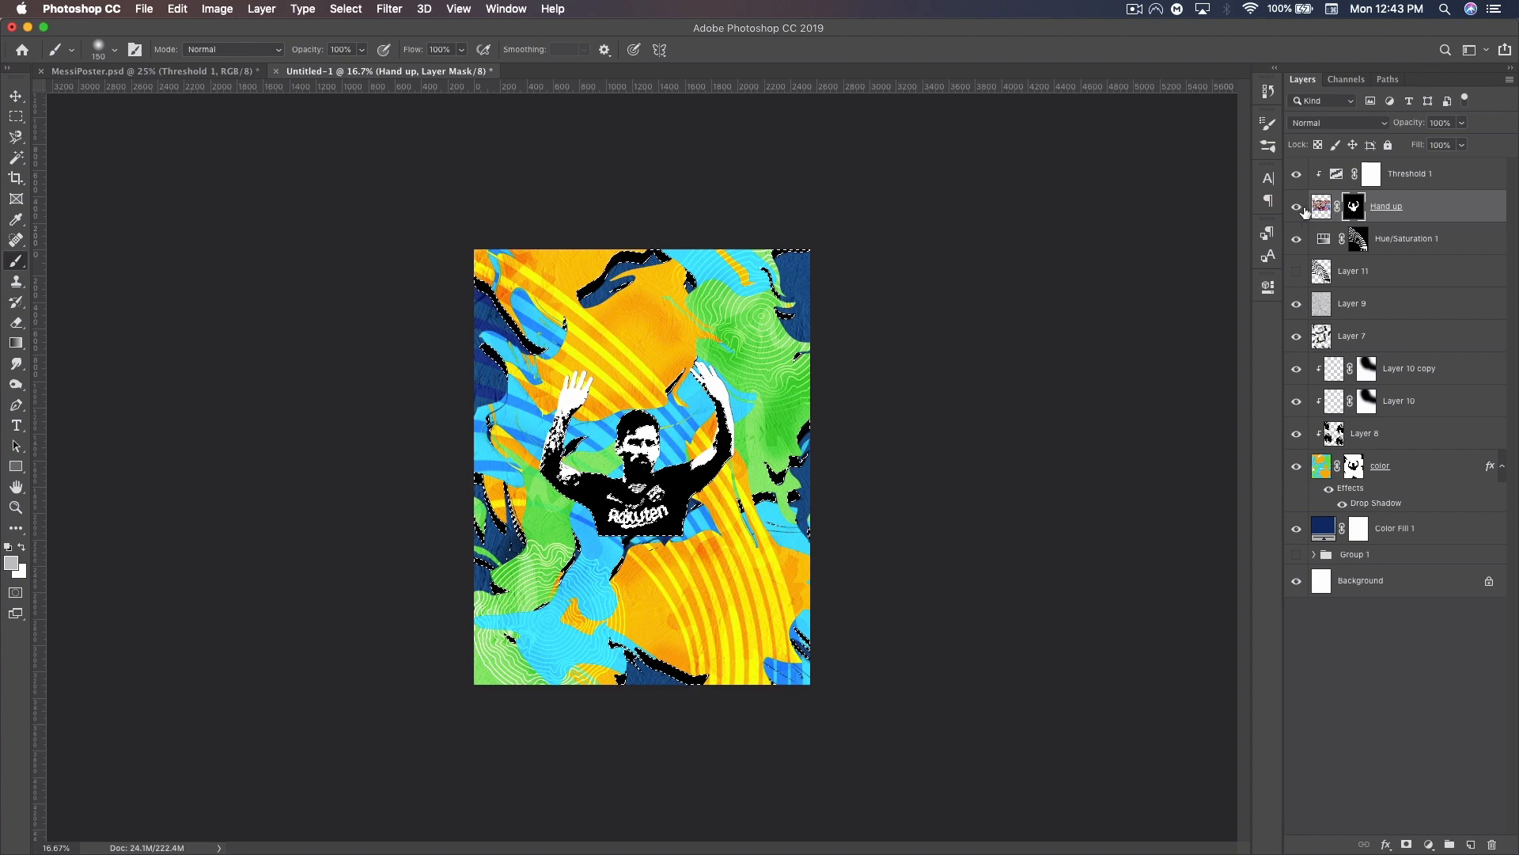
left_click(9, 548)
key("super+BackSpace")
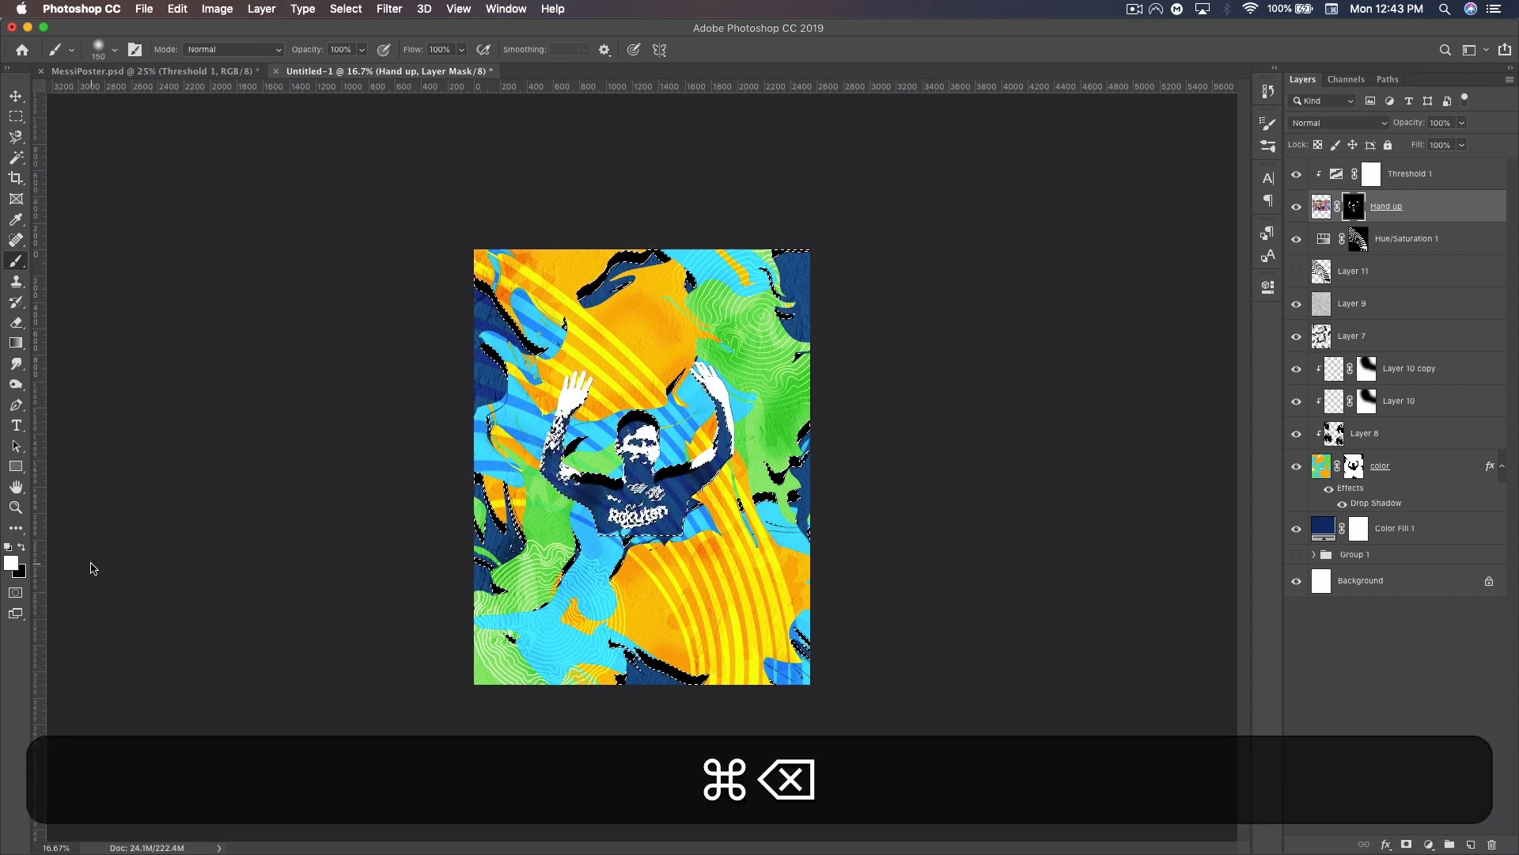
key("super+d")
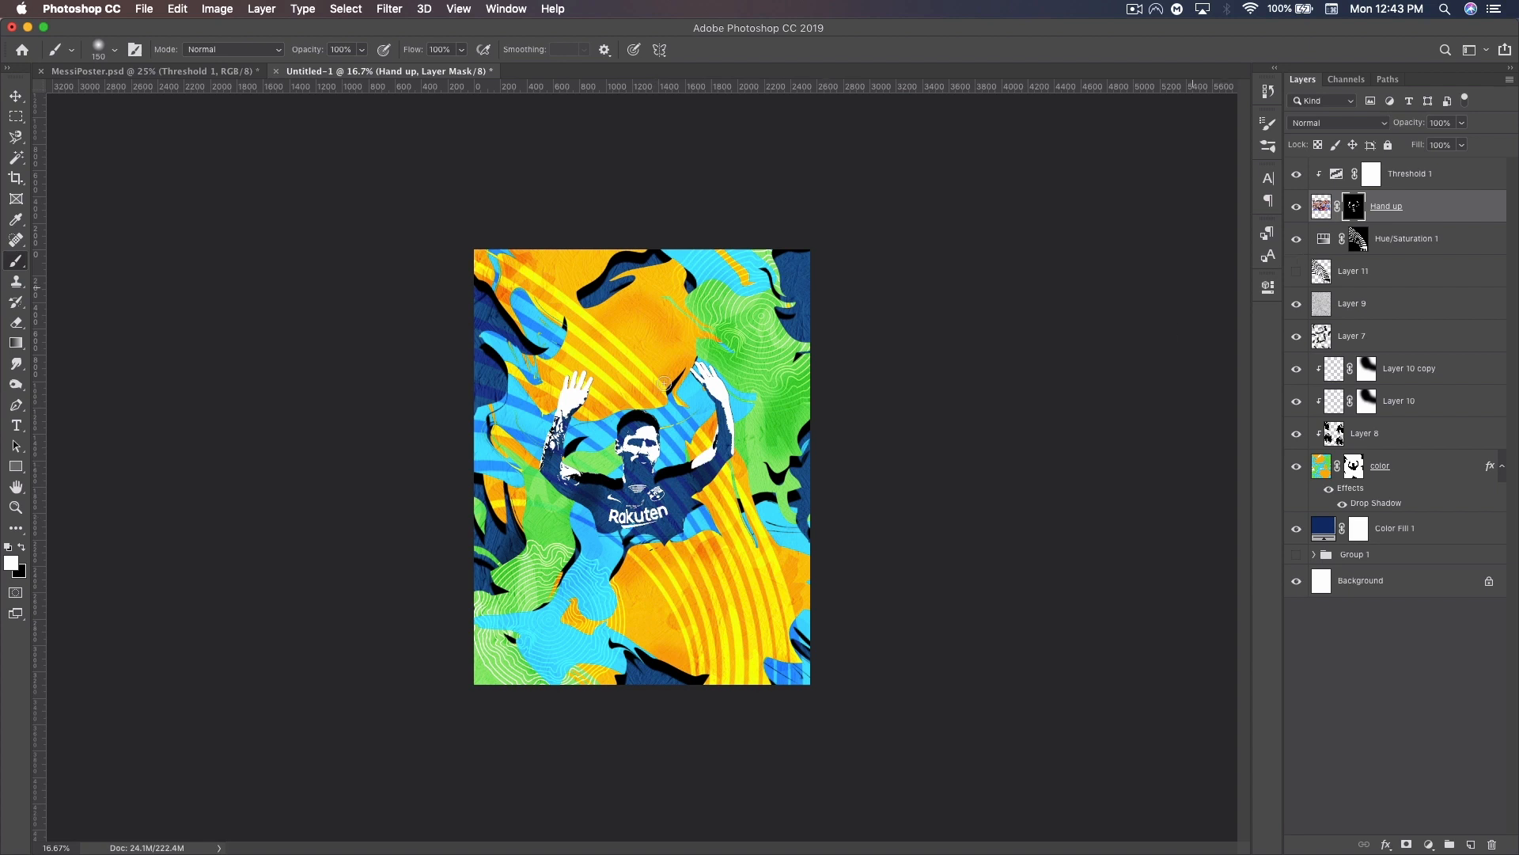
Add a Solid Color fill layer above the Threshold adjustment in pale pink f9e4e4.
left_click(23, 547)
left_click(1423, 176)
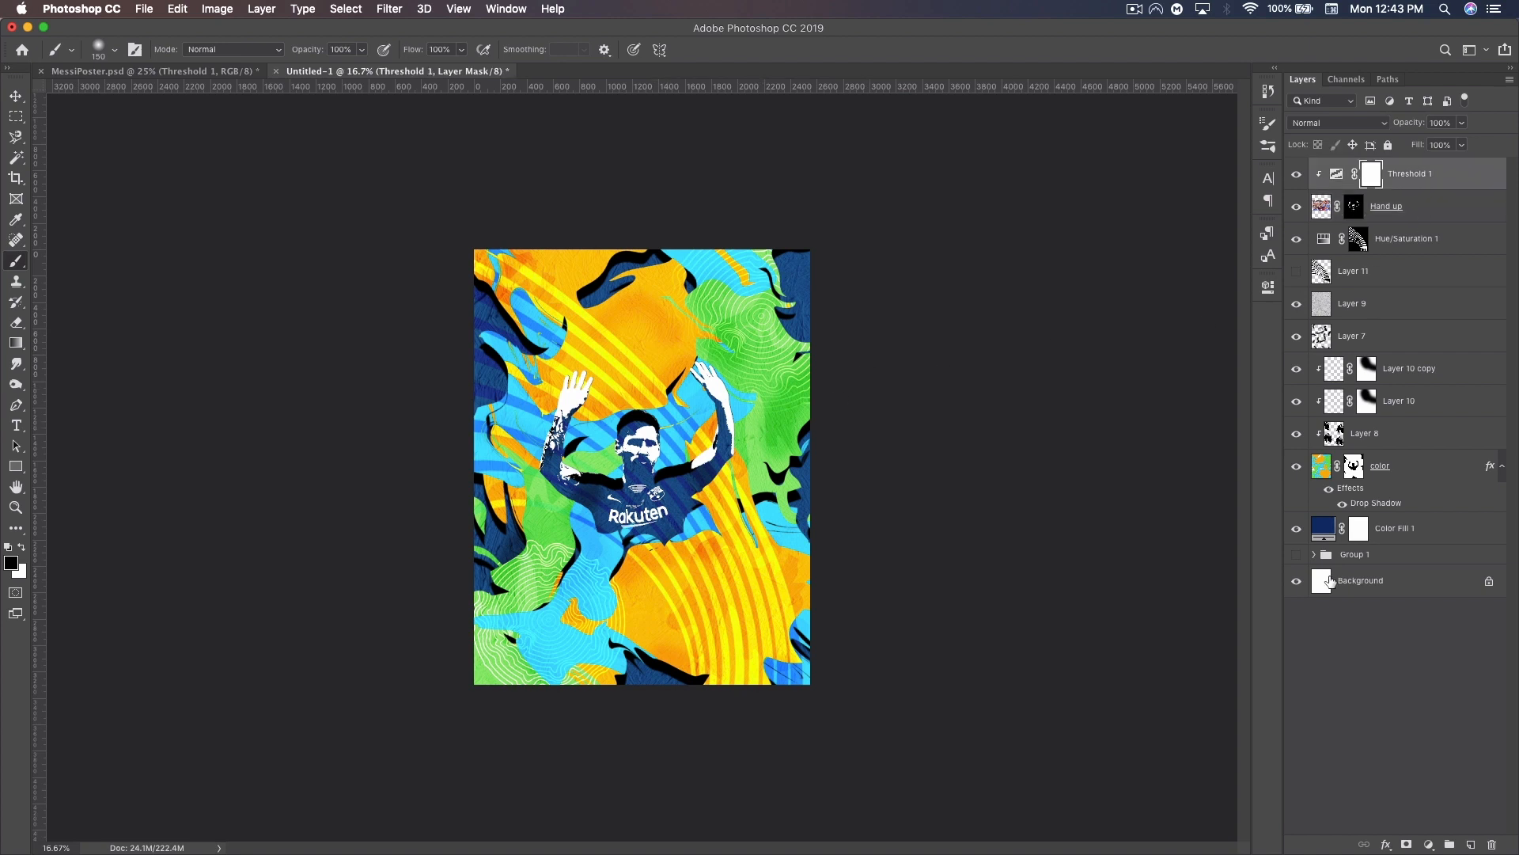
left_click(1428, 844)
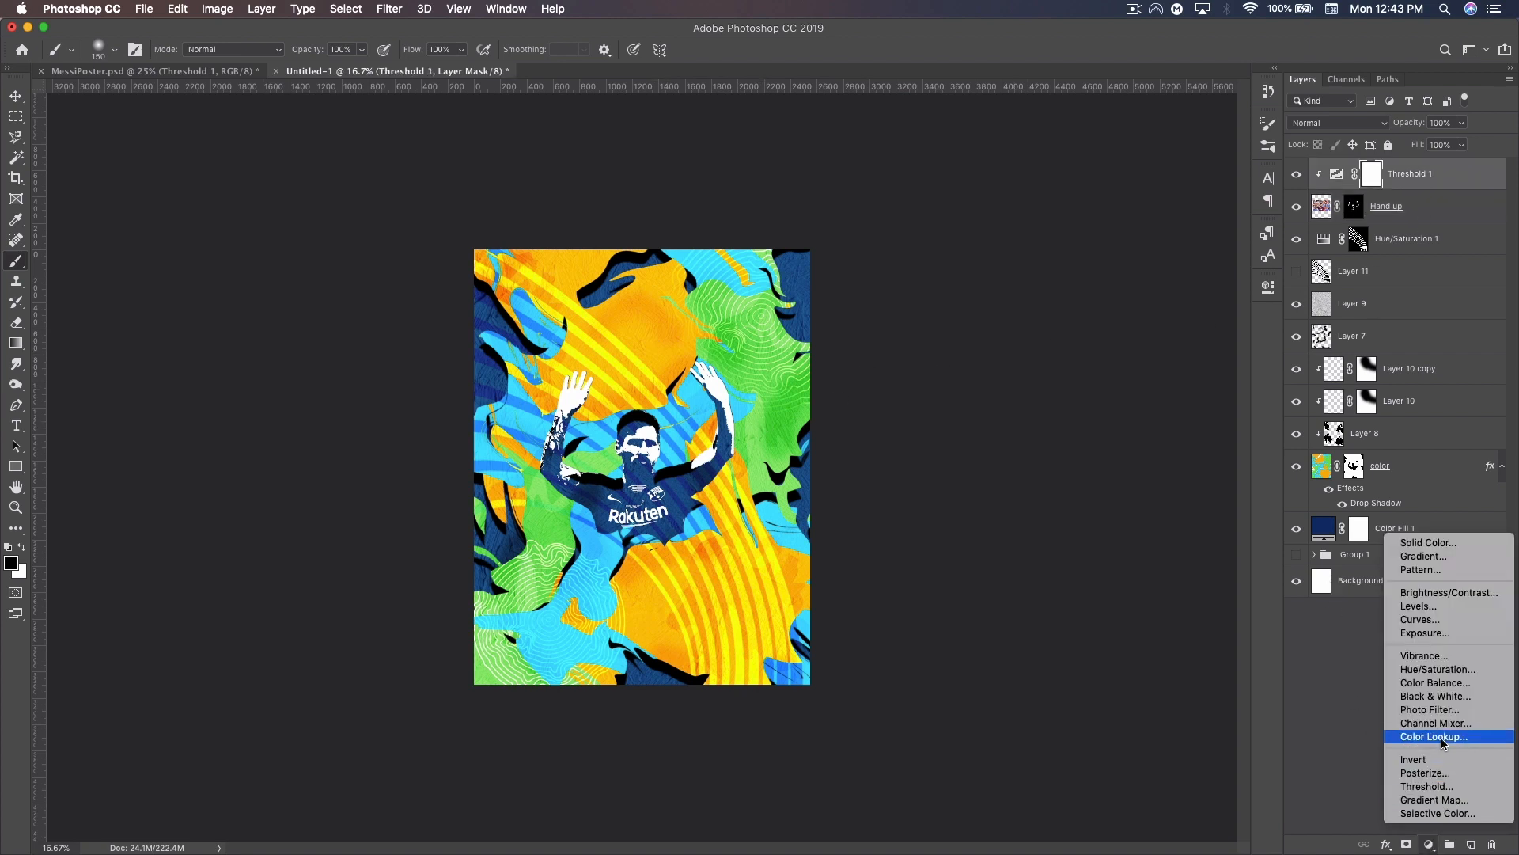
left_click(1431, 546)
left_click(950, 406)
left_click(878, 364)
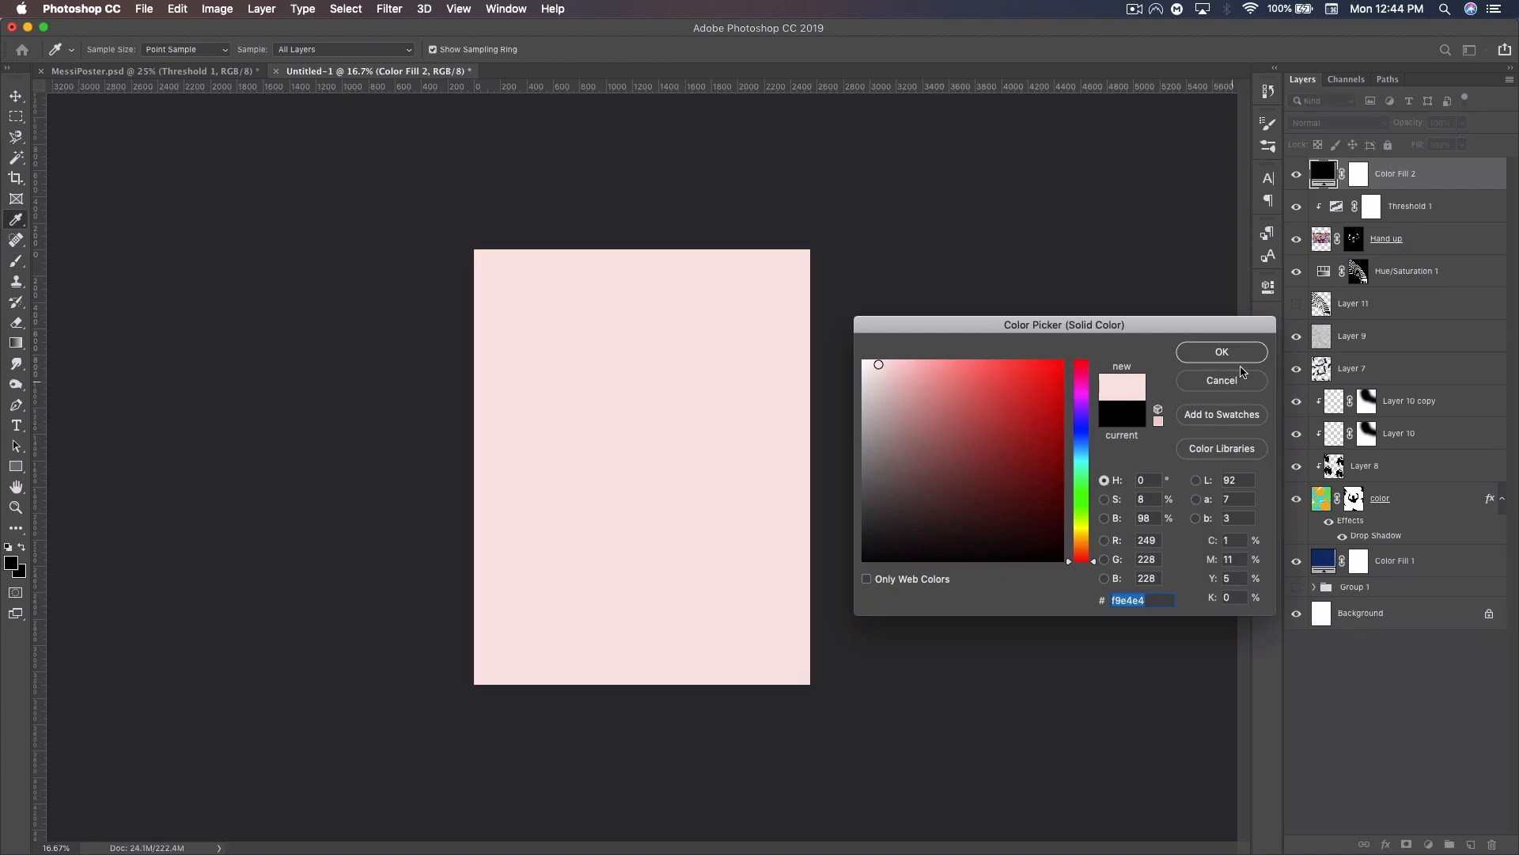
left_click(1222, 353)
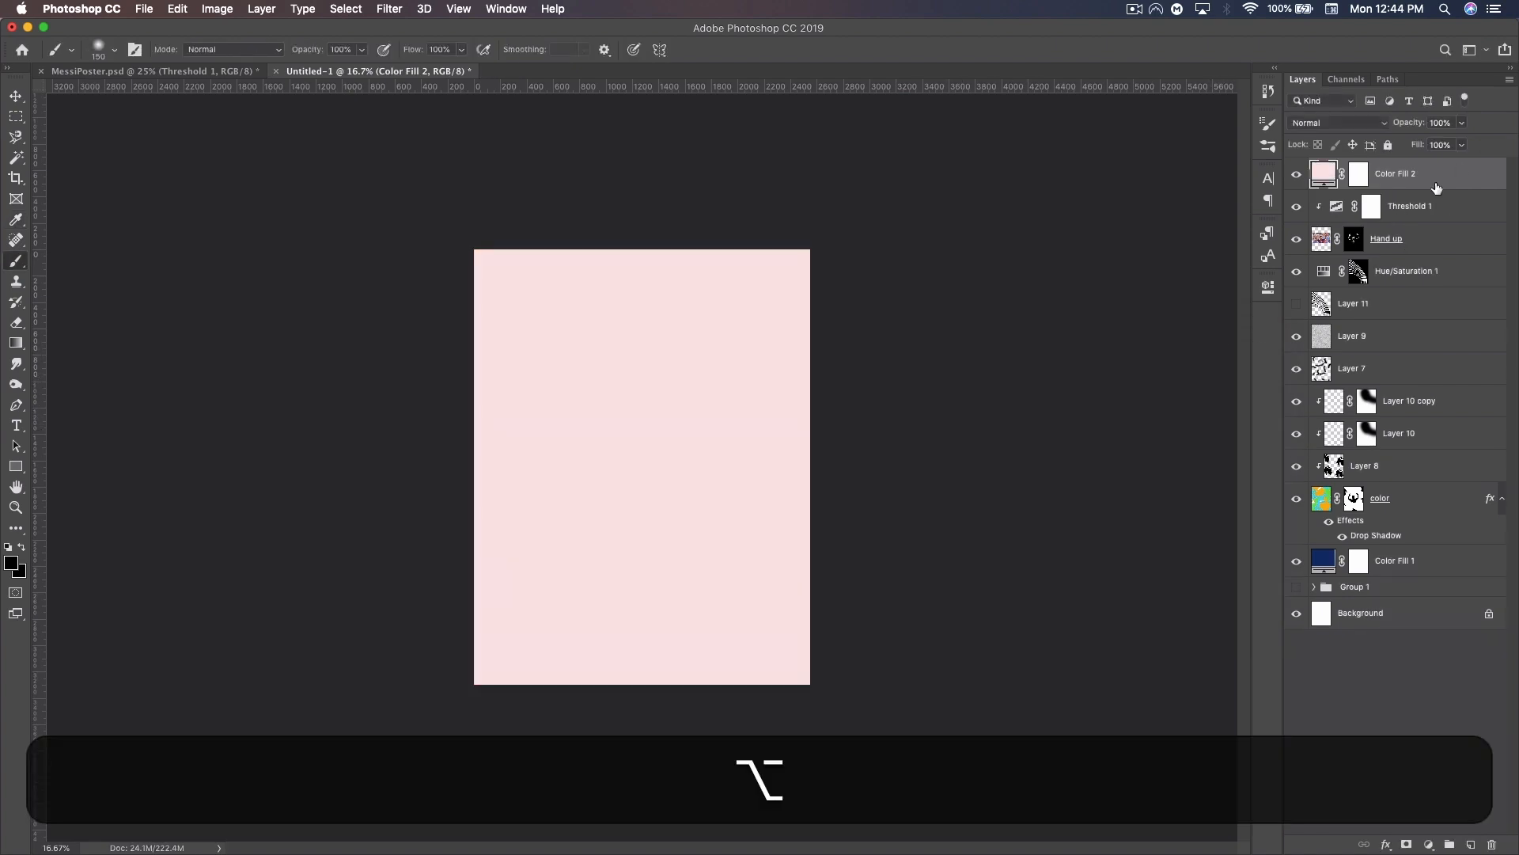
Clip the pale pink fill layer to the player photo and recolor it to cyan 00e7ff, trying out colors sampled from the poster.
left_click(1389, 187, "alt")
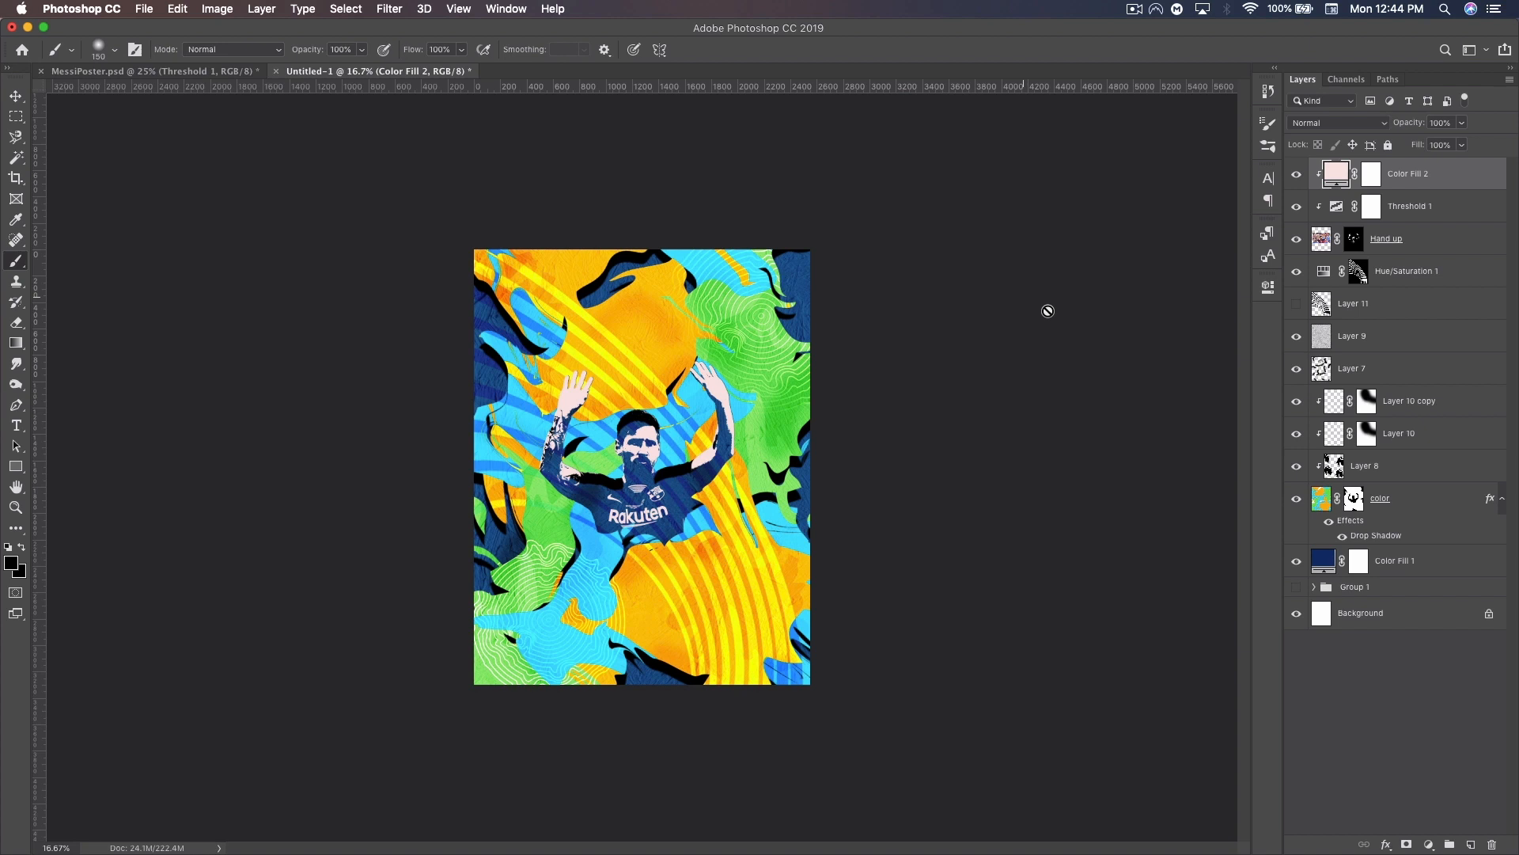
double_click(1337, 174)
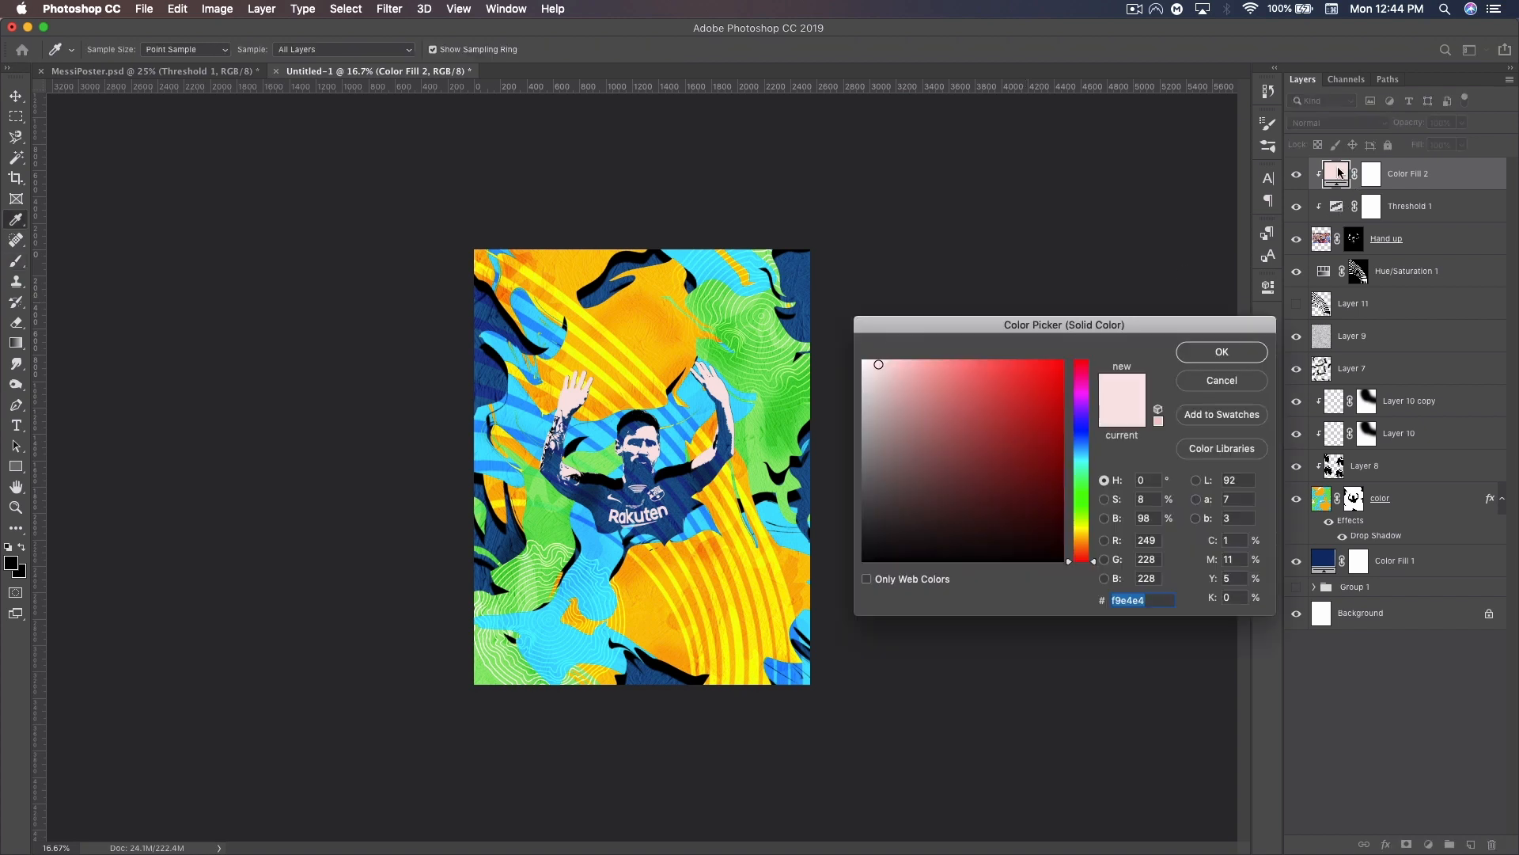
left_click(597, 434)
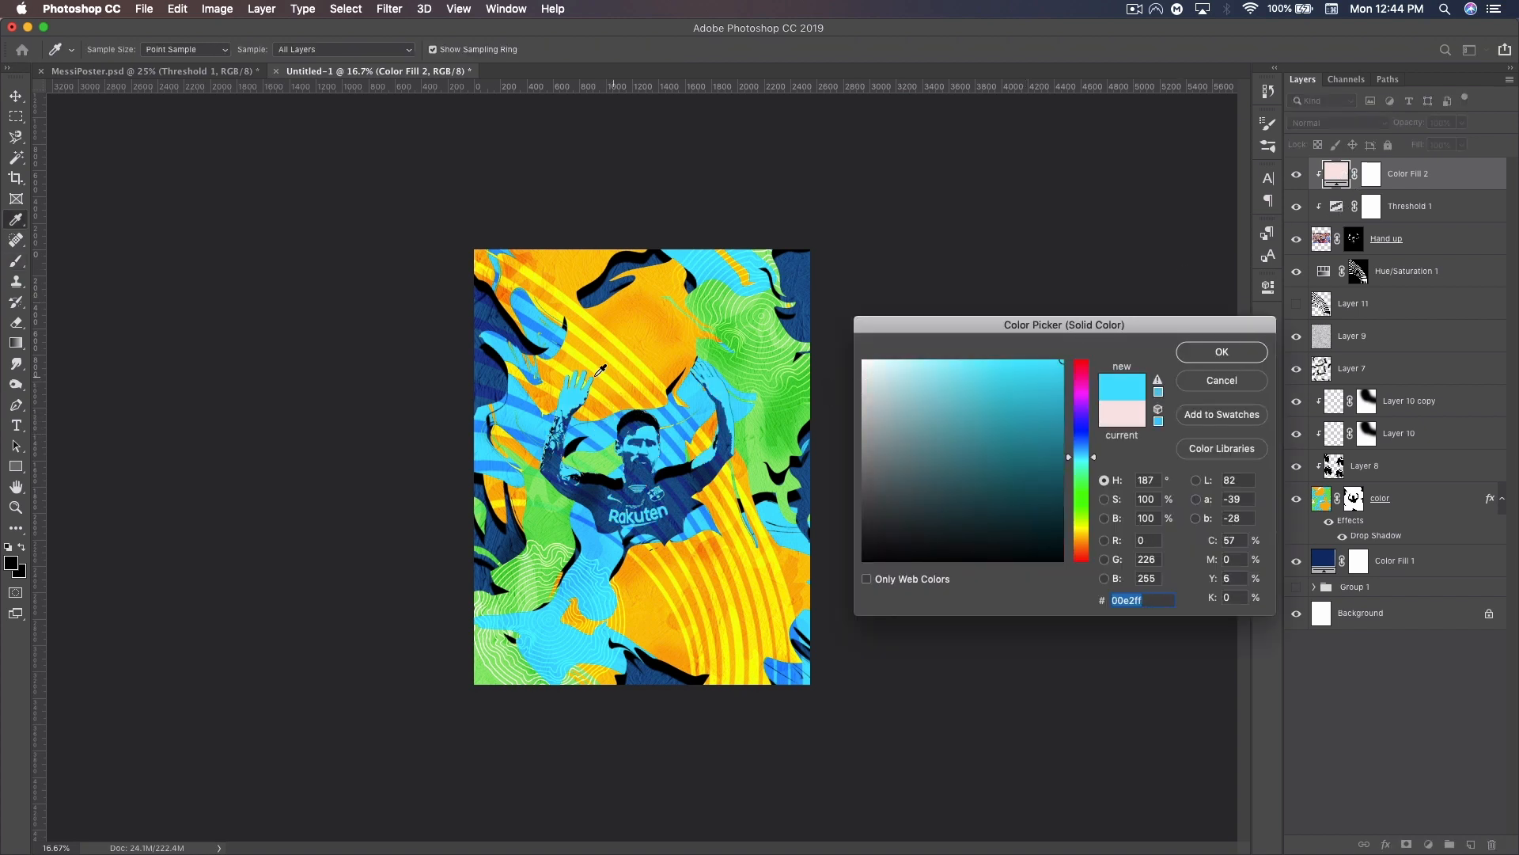
left_click(675, 361)
left_click(754, 349)
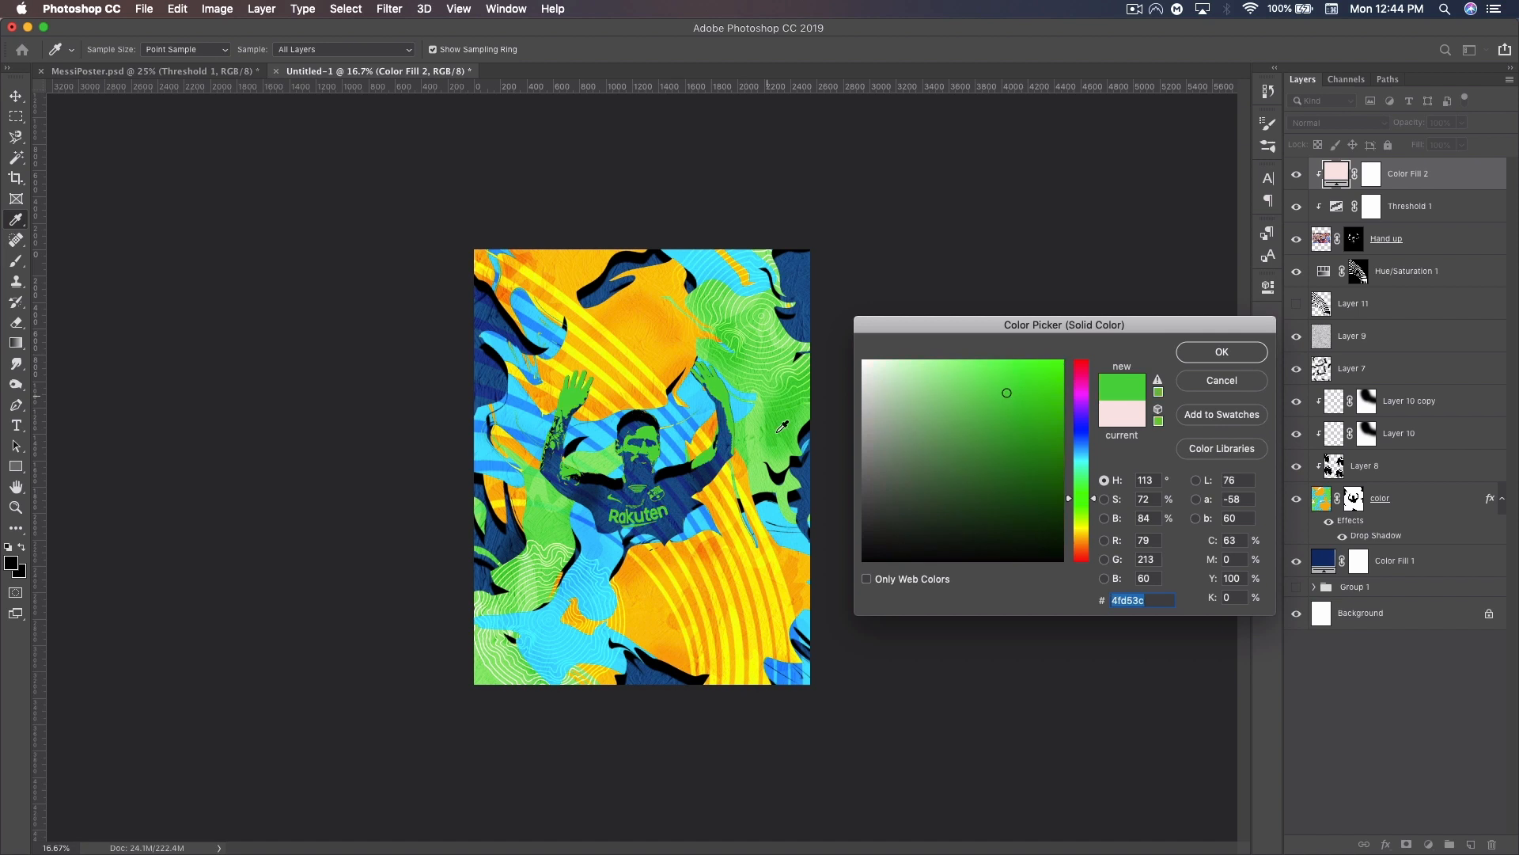
left_click(694, 394)
left_click(794, 437)
left_click(695, 394)
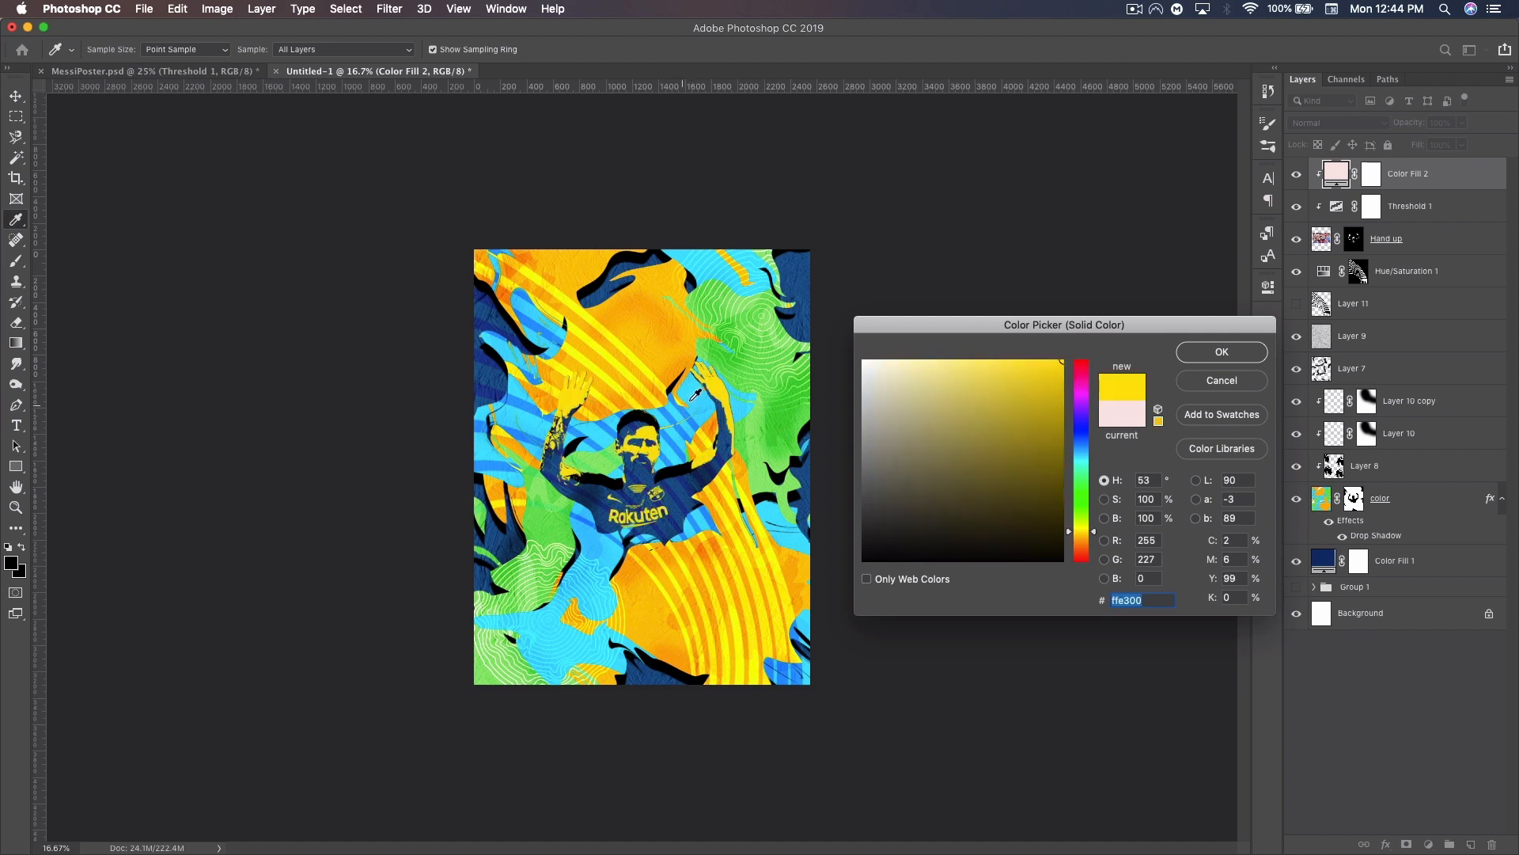
left_click(581, 420)
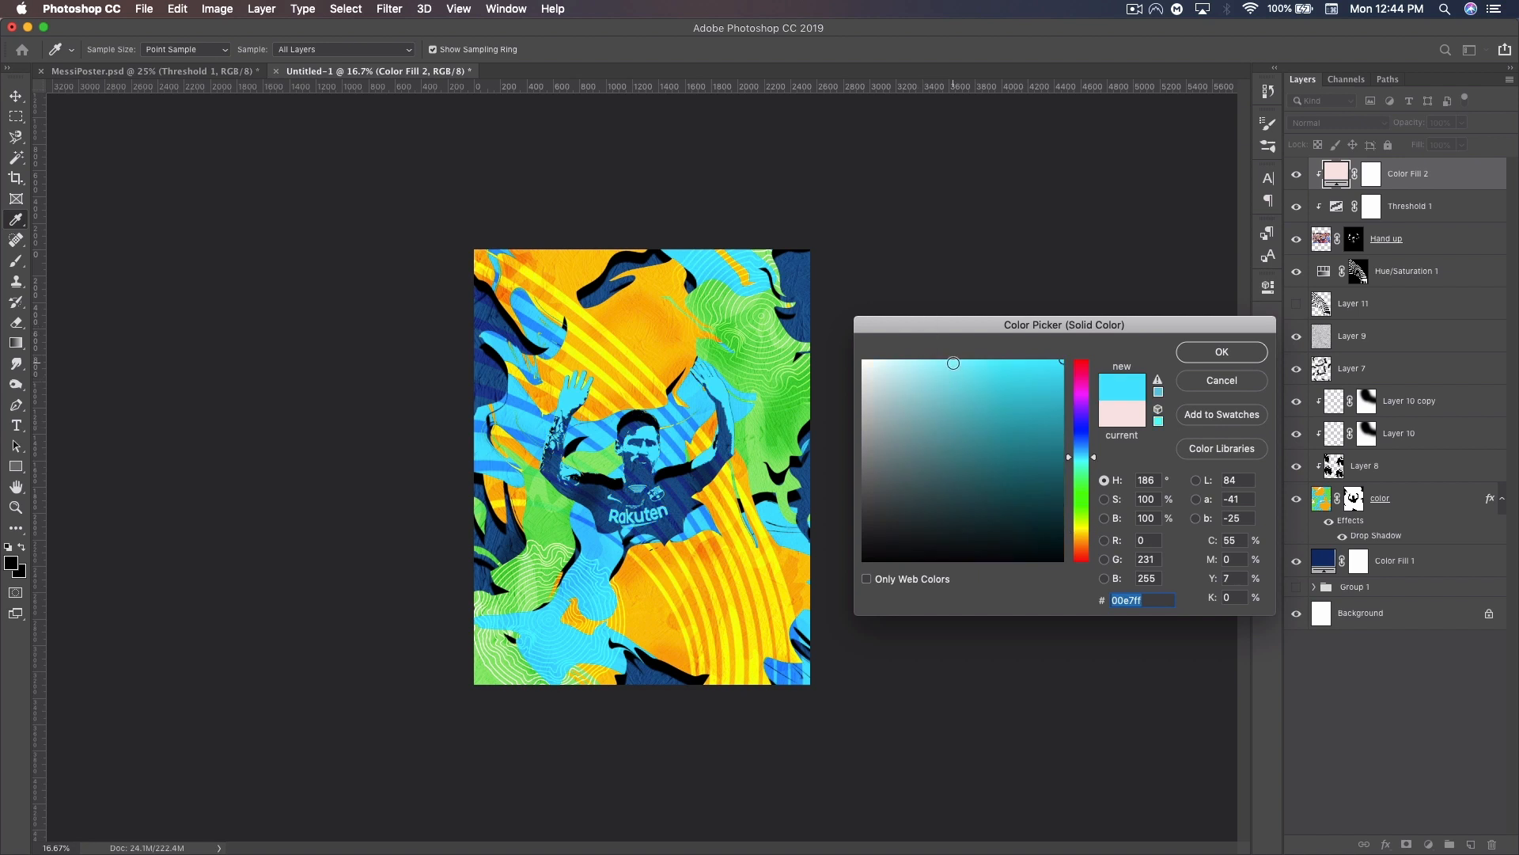
left_click(1219, 352)
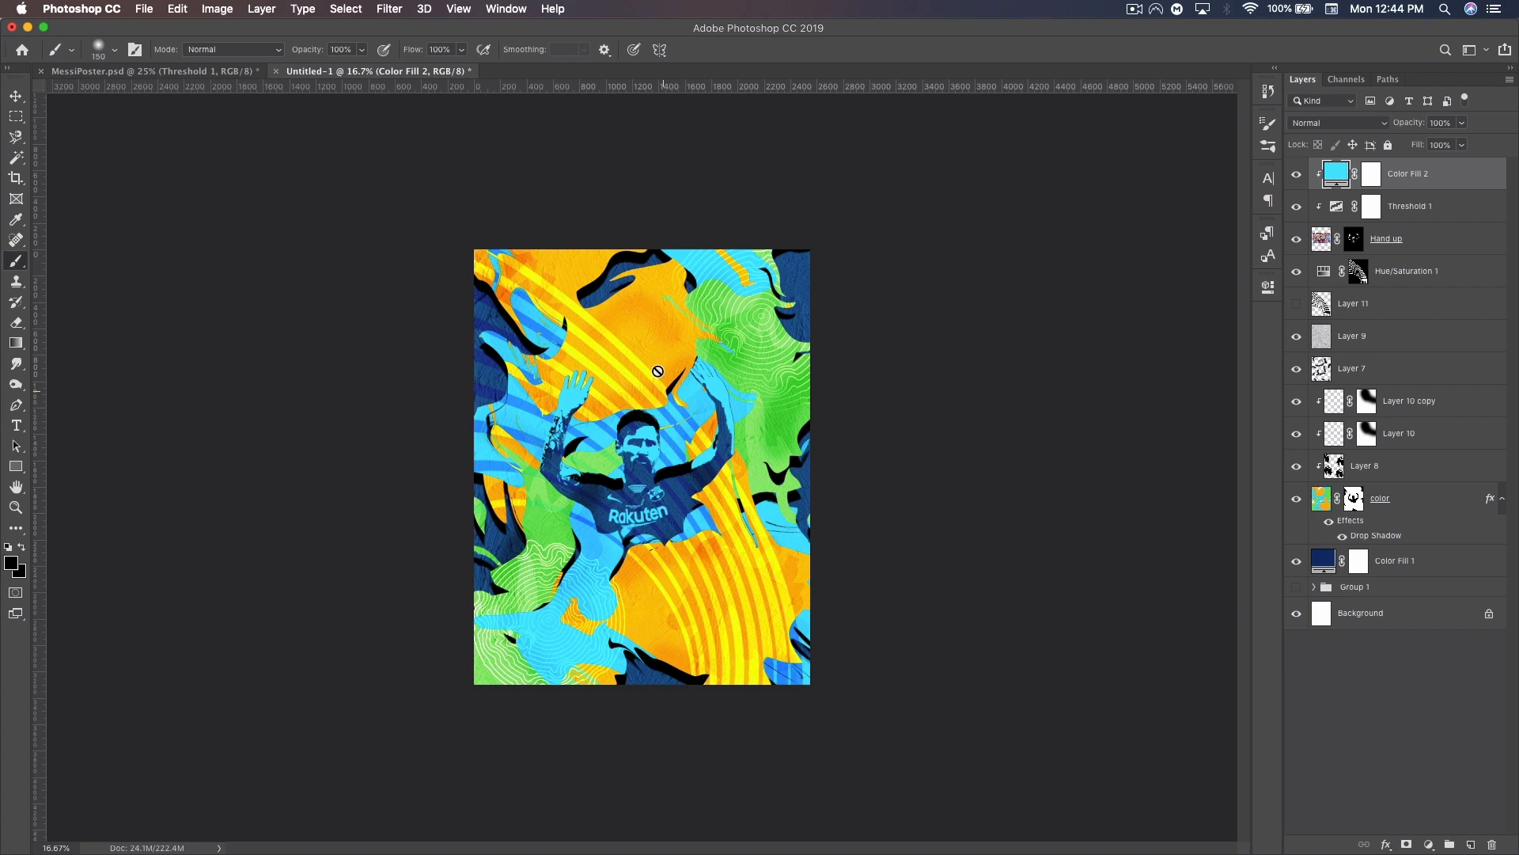
Add a white two-line text reading LIONEL MESSI near the poster's upper right in the Raider Crusader font.
left_click(23, 100)
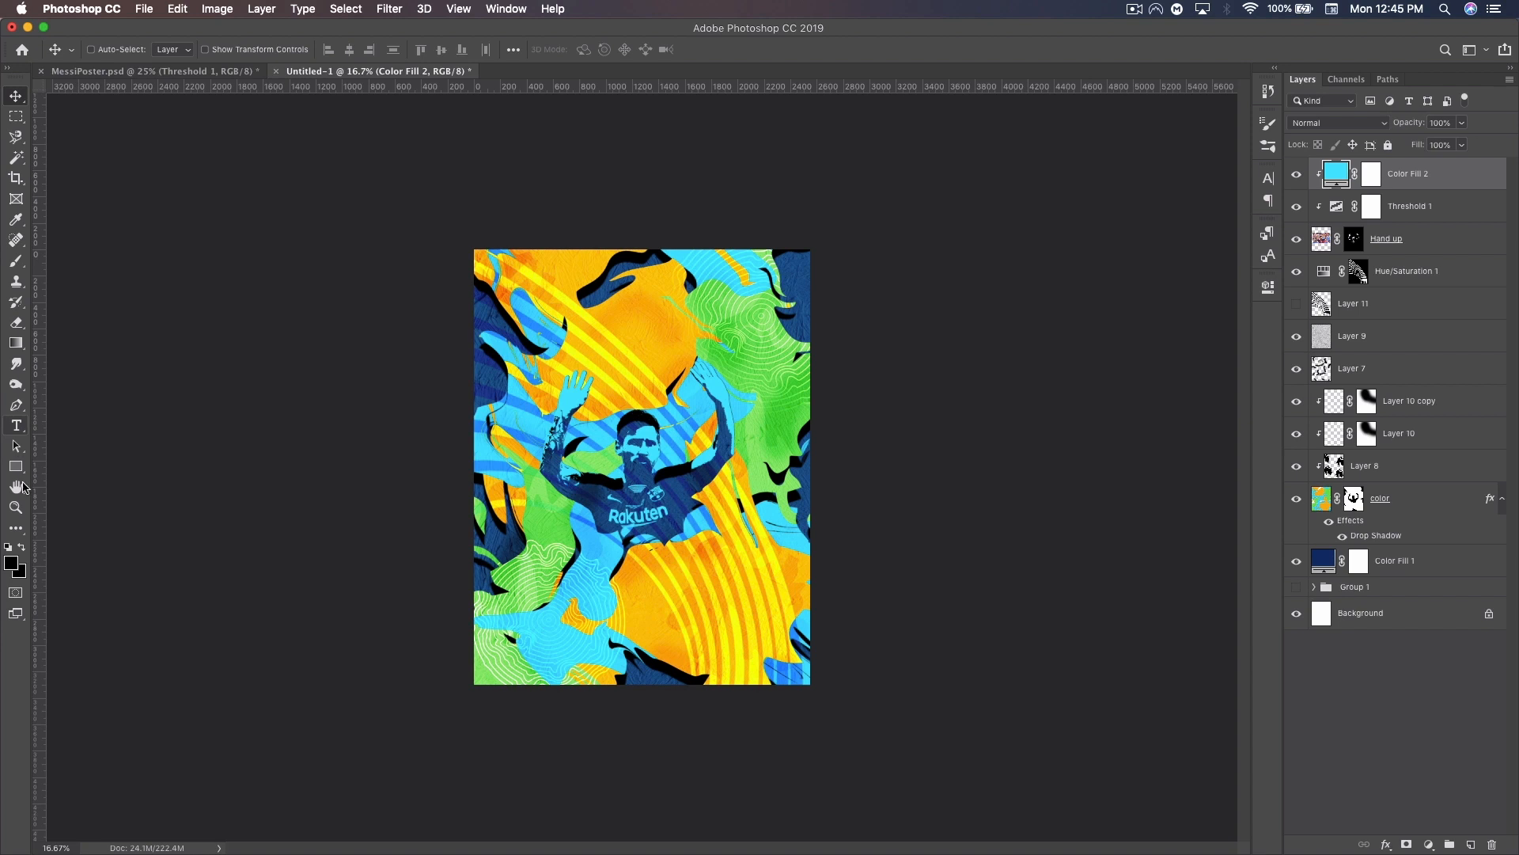
left_click(21, 547)
left_click(16, 425)
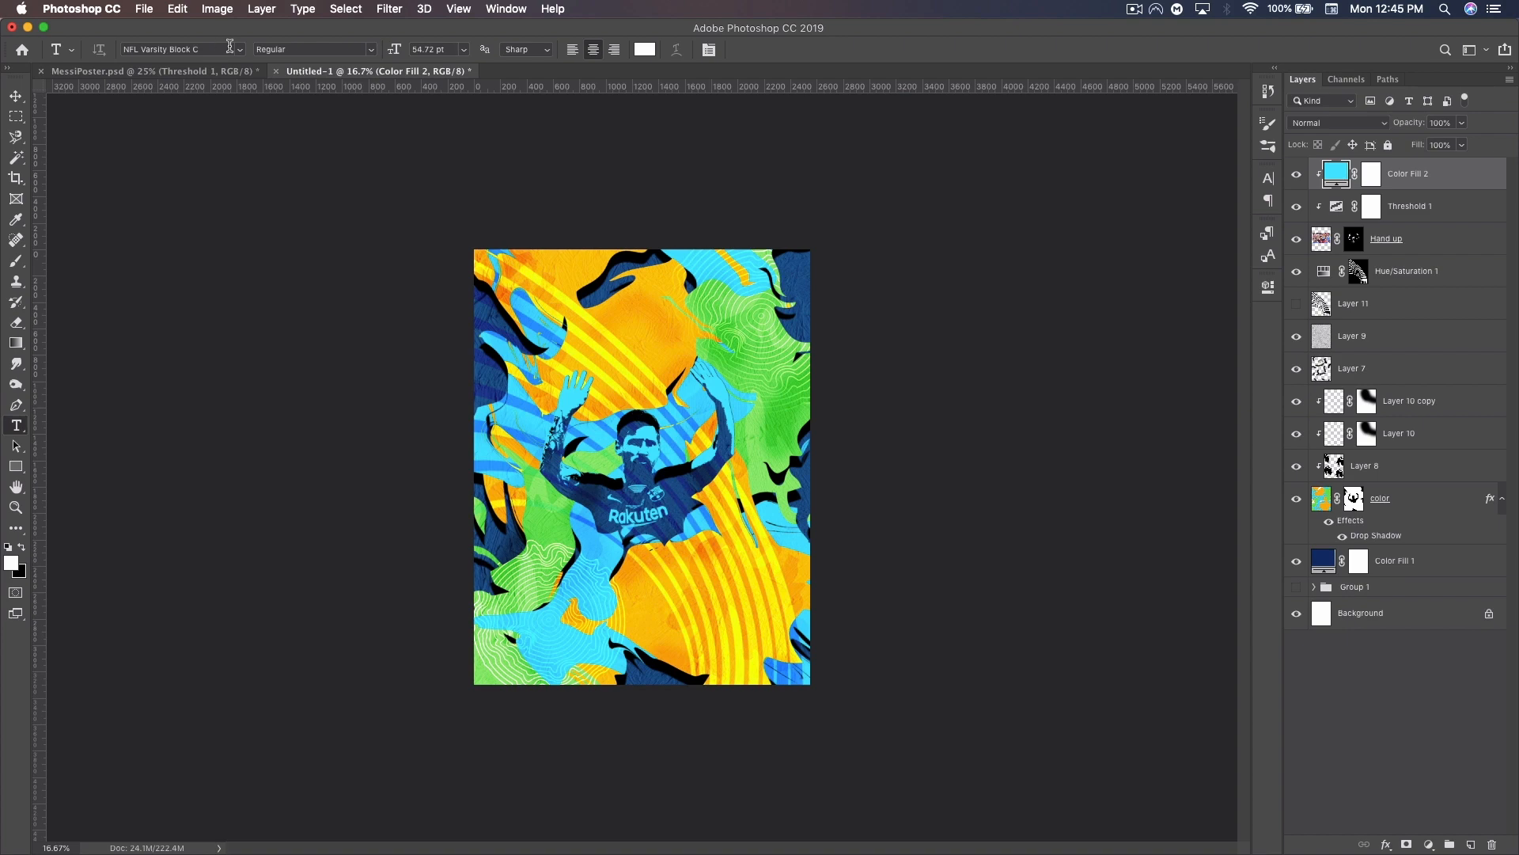
left_click(241, 49)
left_click(244, 112)
left_click(728, 330)
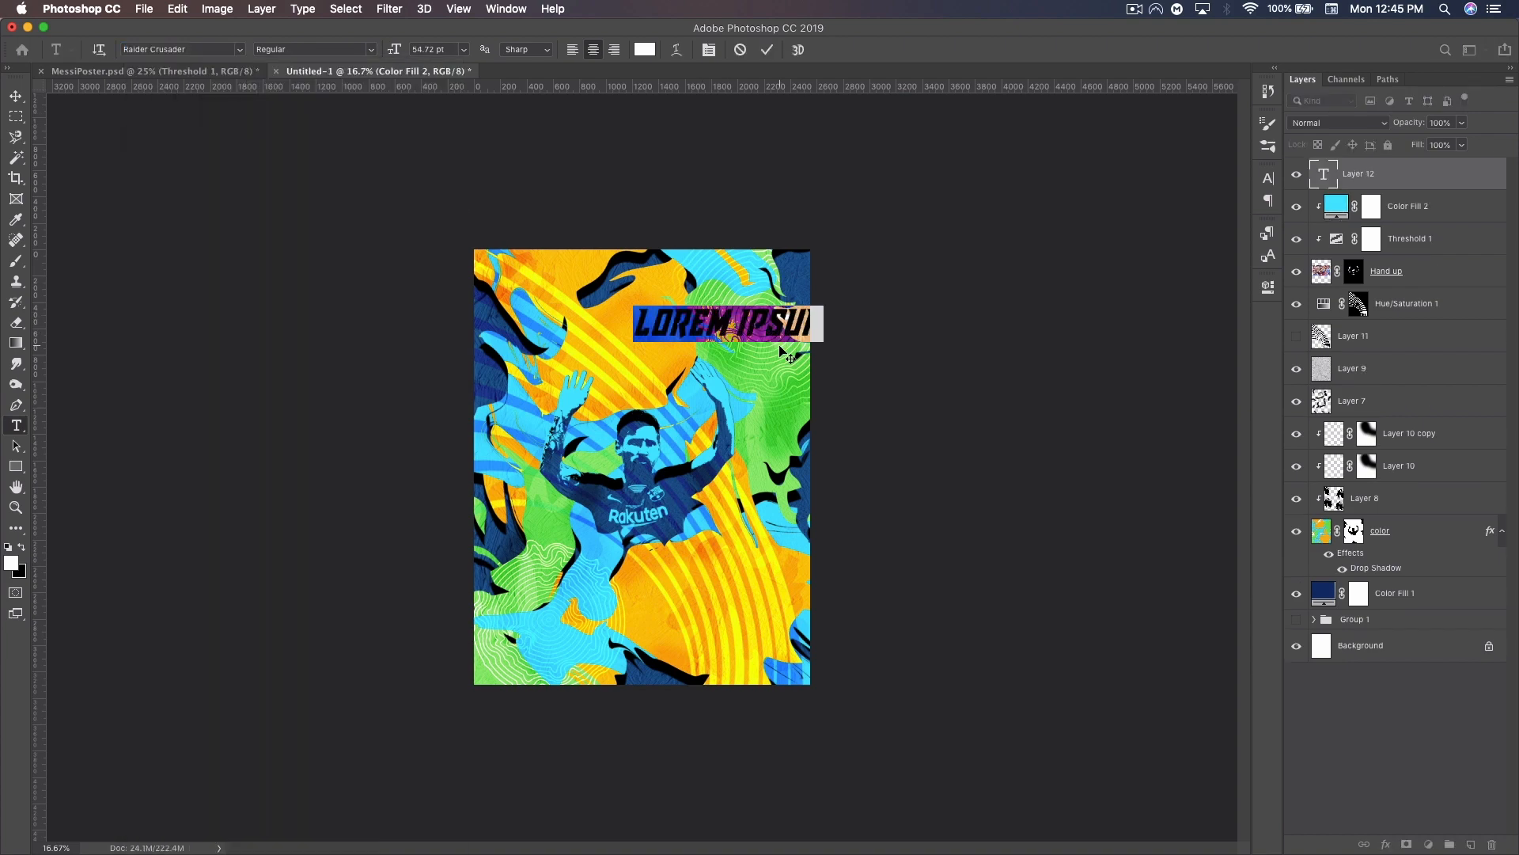
type("LIONELE")
key("BackSpace")
key("Return")
type("MESSI")
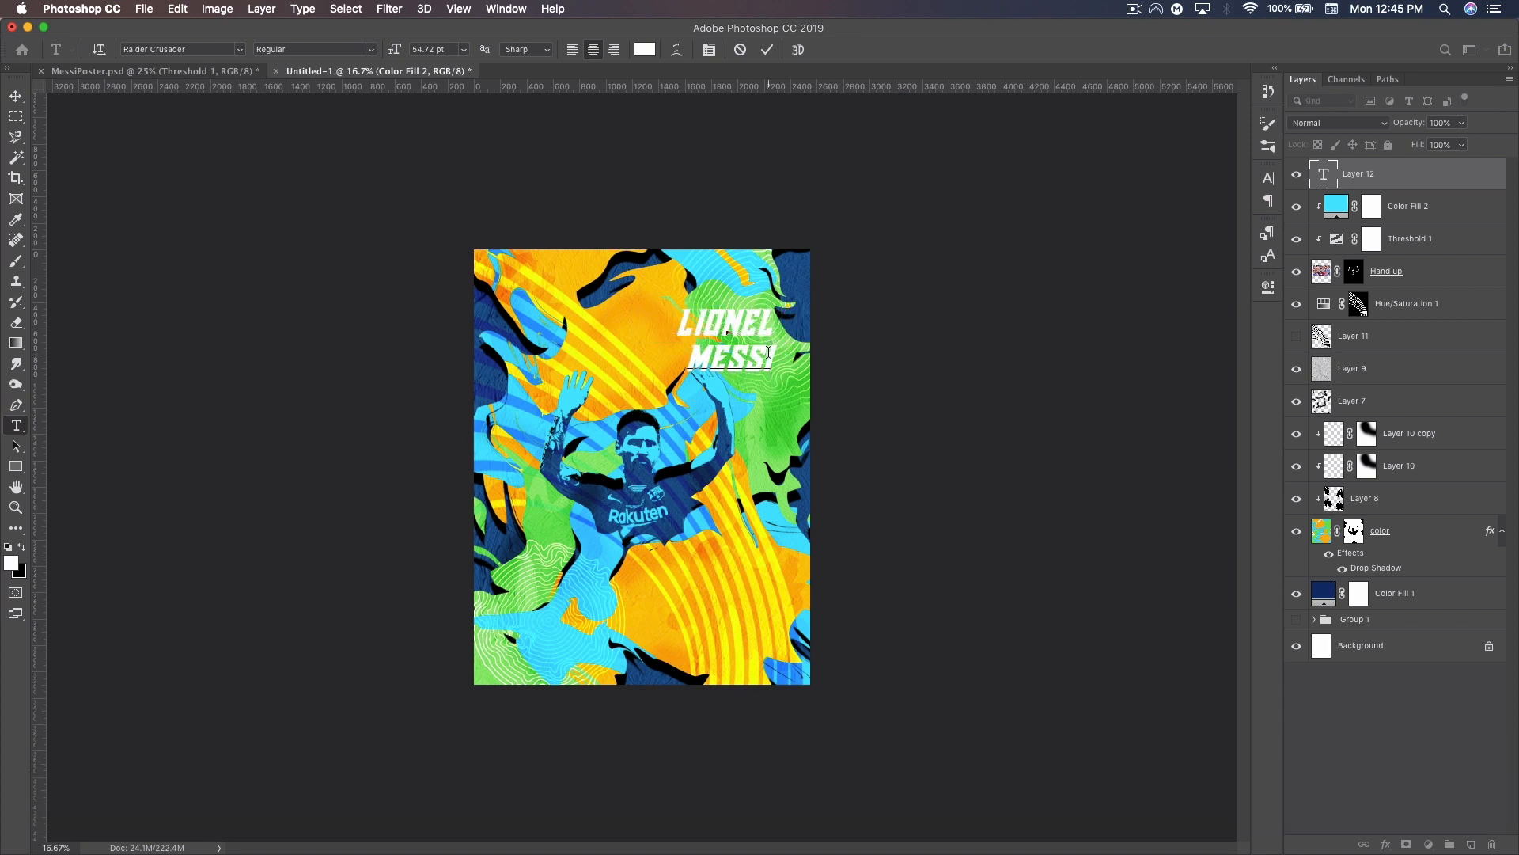
Select both lines of the LIONEL MESSI text and right-align them.
left_click_drag(769, 352, 674, 314)
left_click(1268, 179)
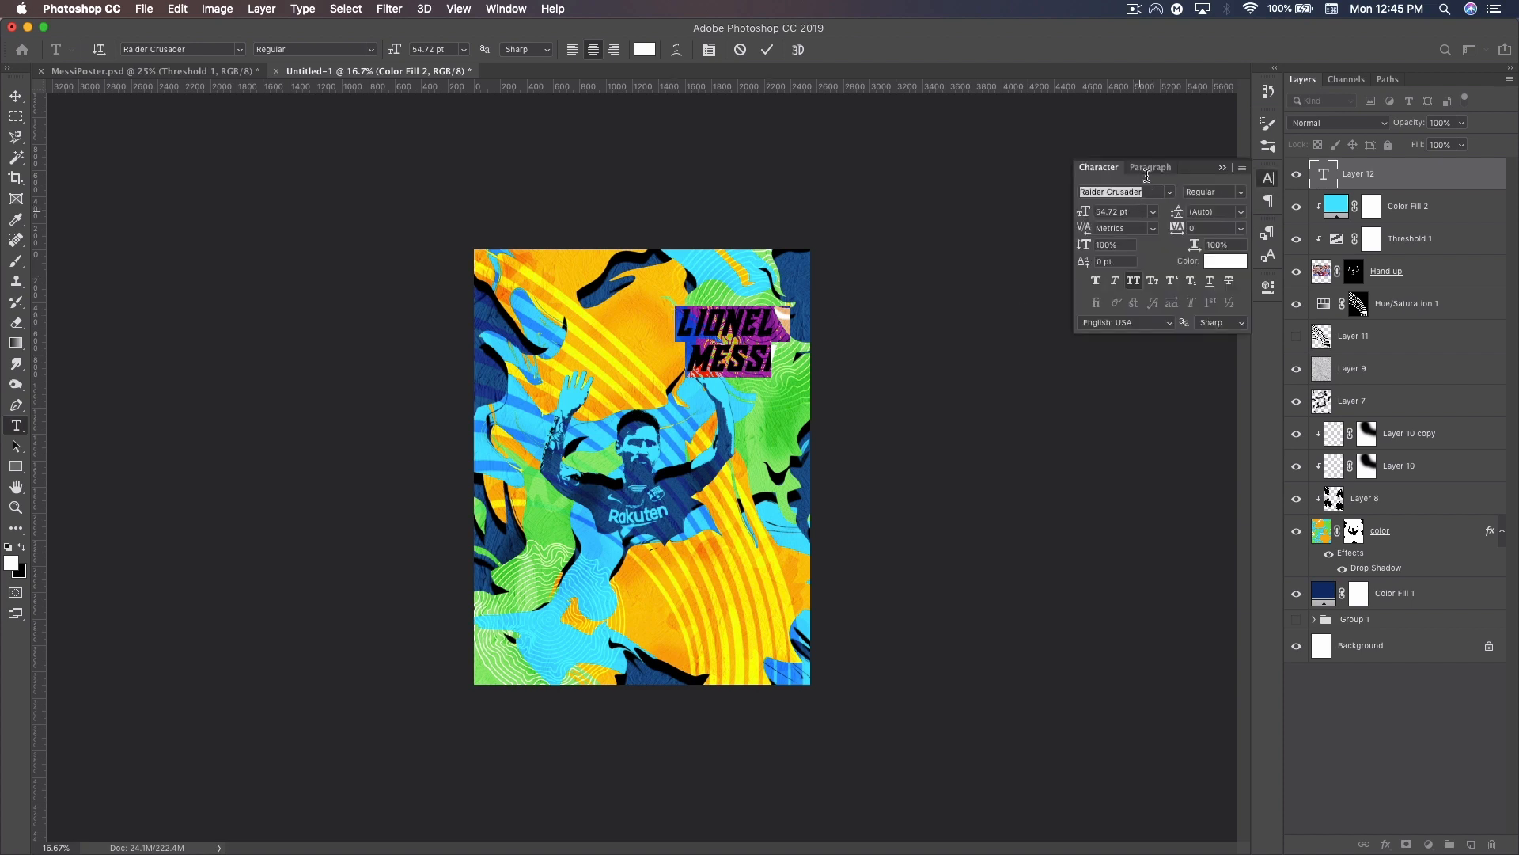
left_click(1152, 167)
left_click(1097, 191)
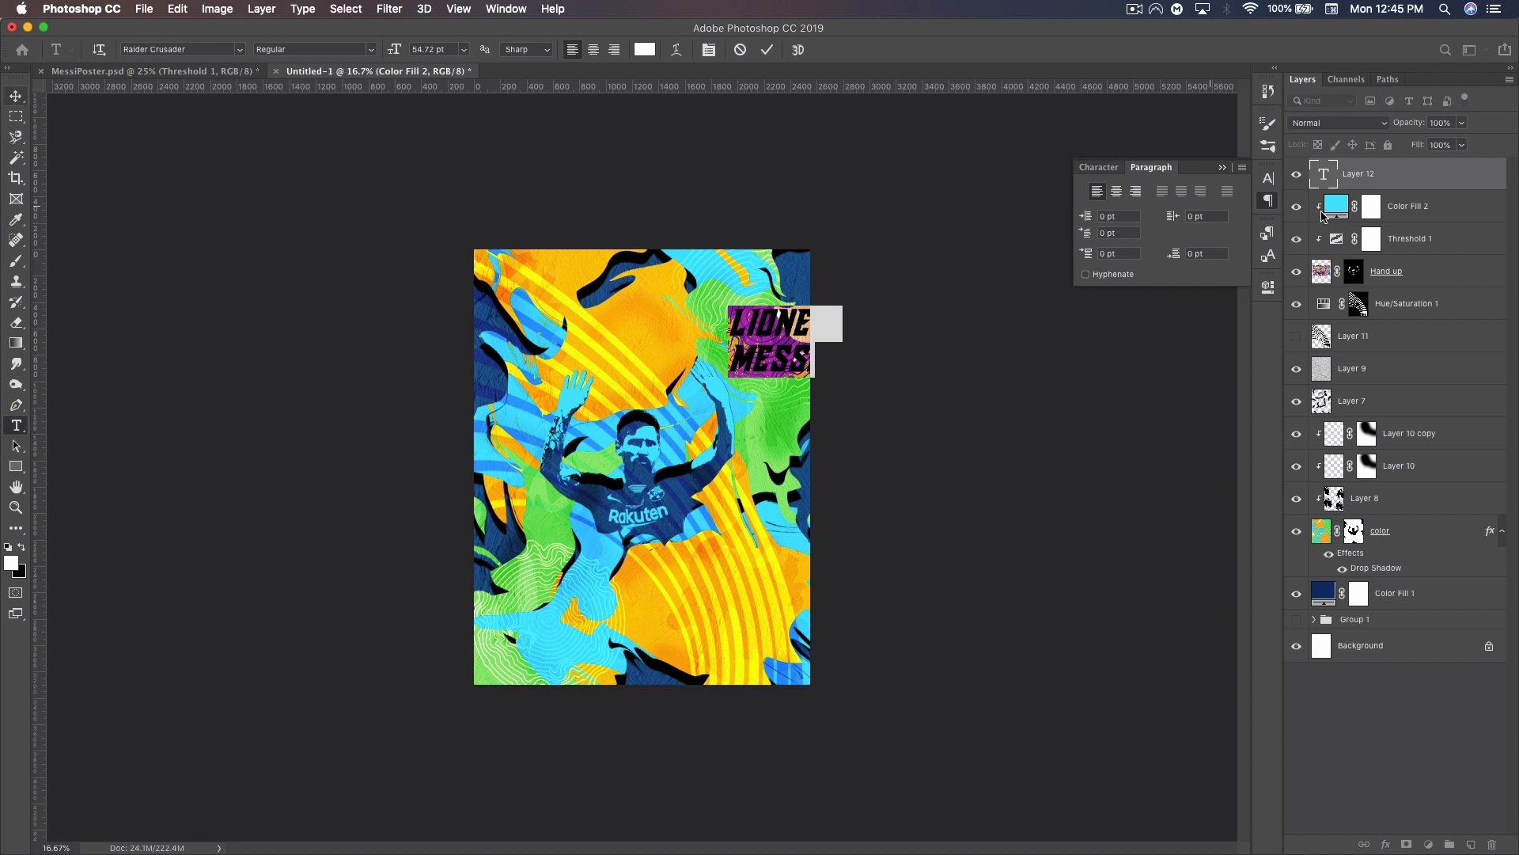
left_click(1135, 190)
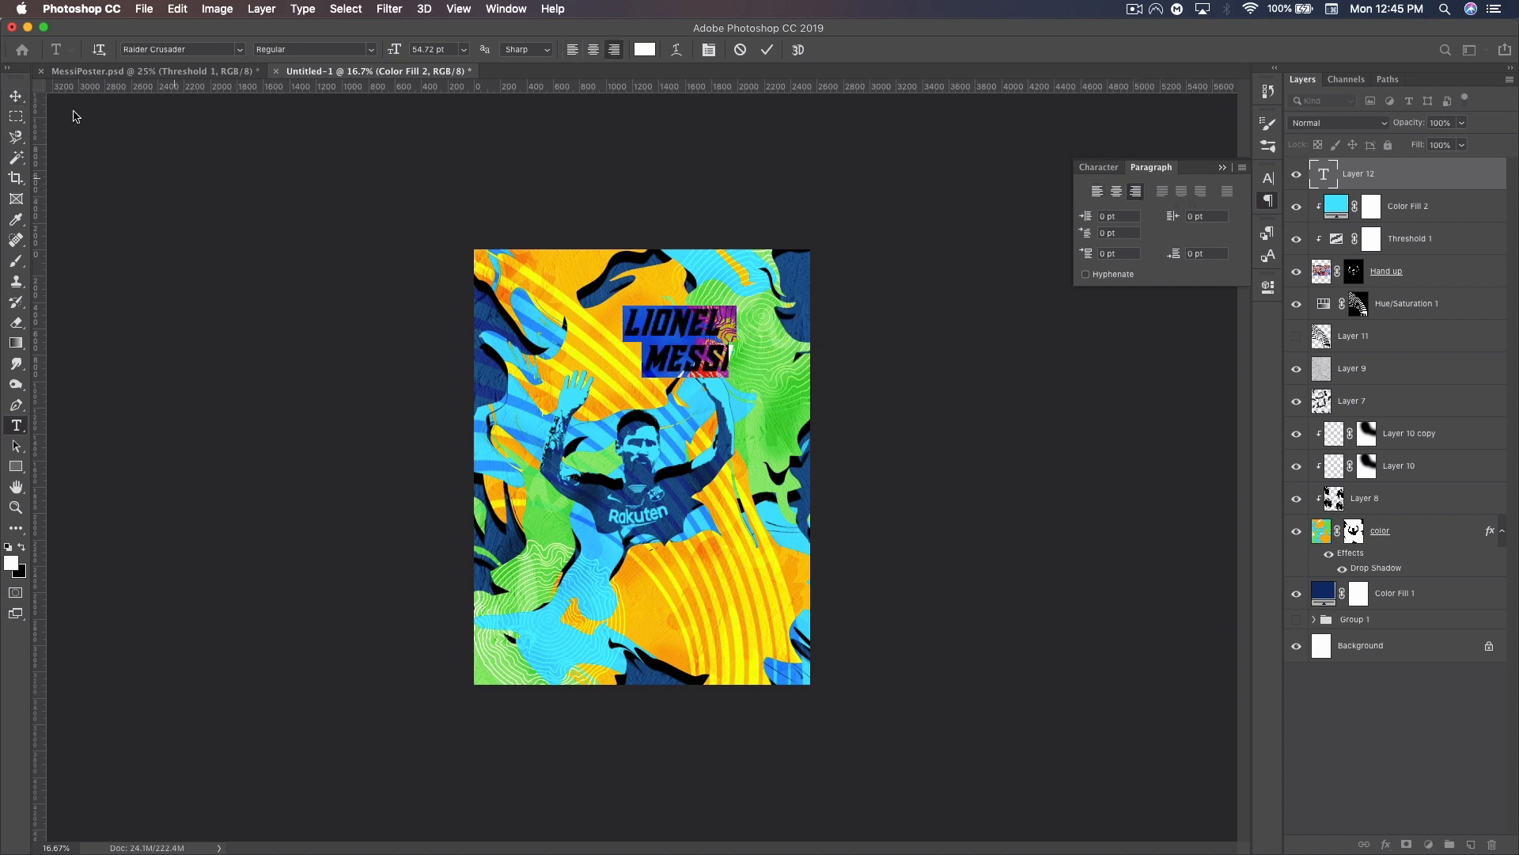
Move the name text towards the poster's upper right corner and remove the trailing space after LIONEL so both lines align.
left_click(27, 97)
left_click_drag(700, 339, 751, 315)
double_click(1339, 184)
left_click(779, 298)
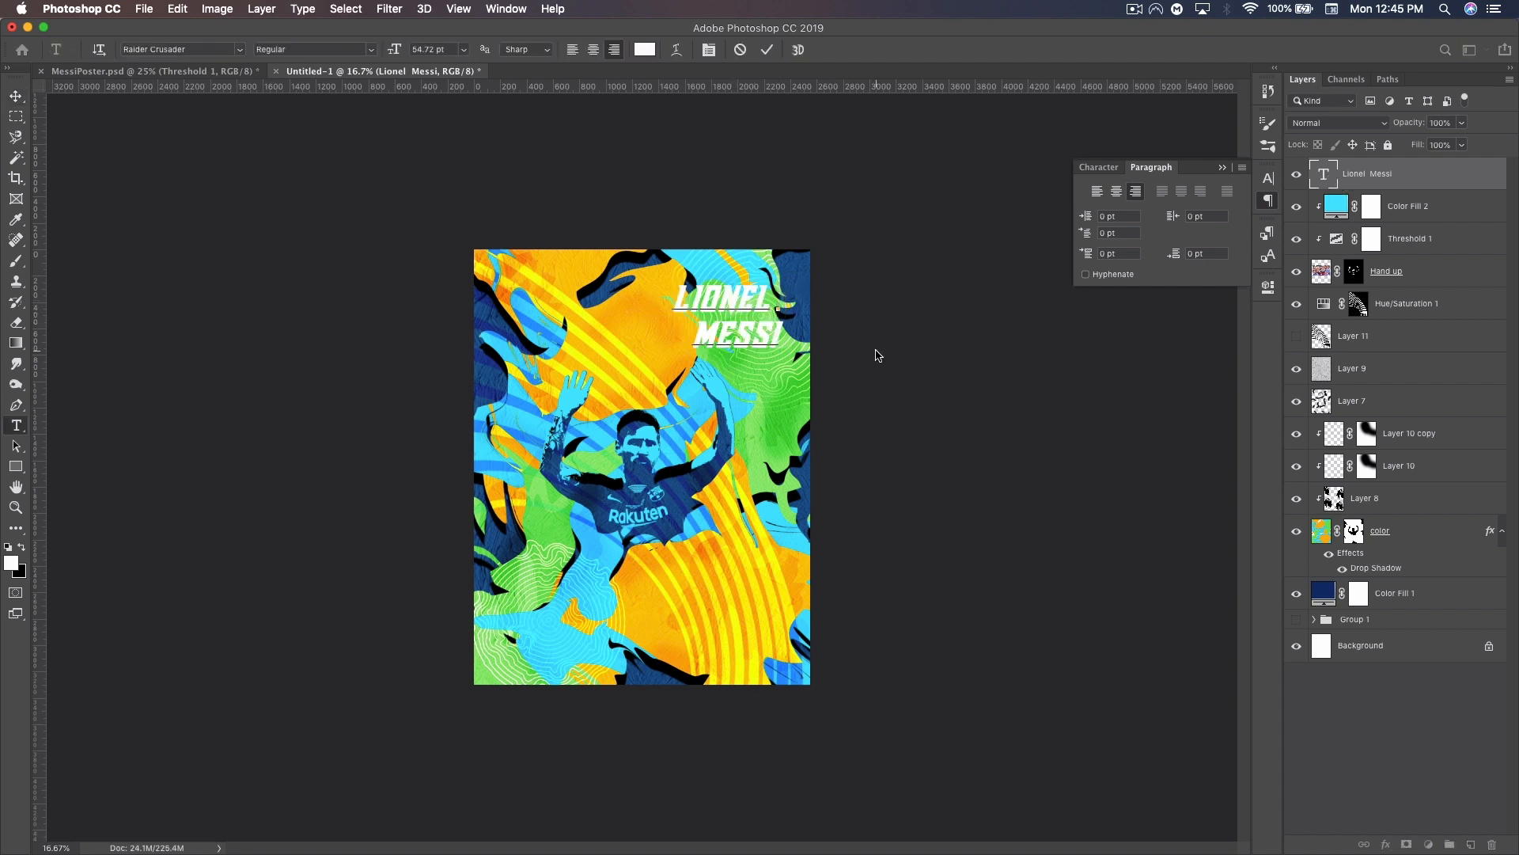
key("BackSpace")
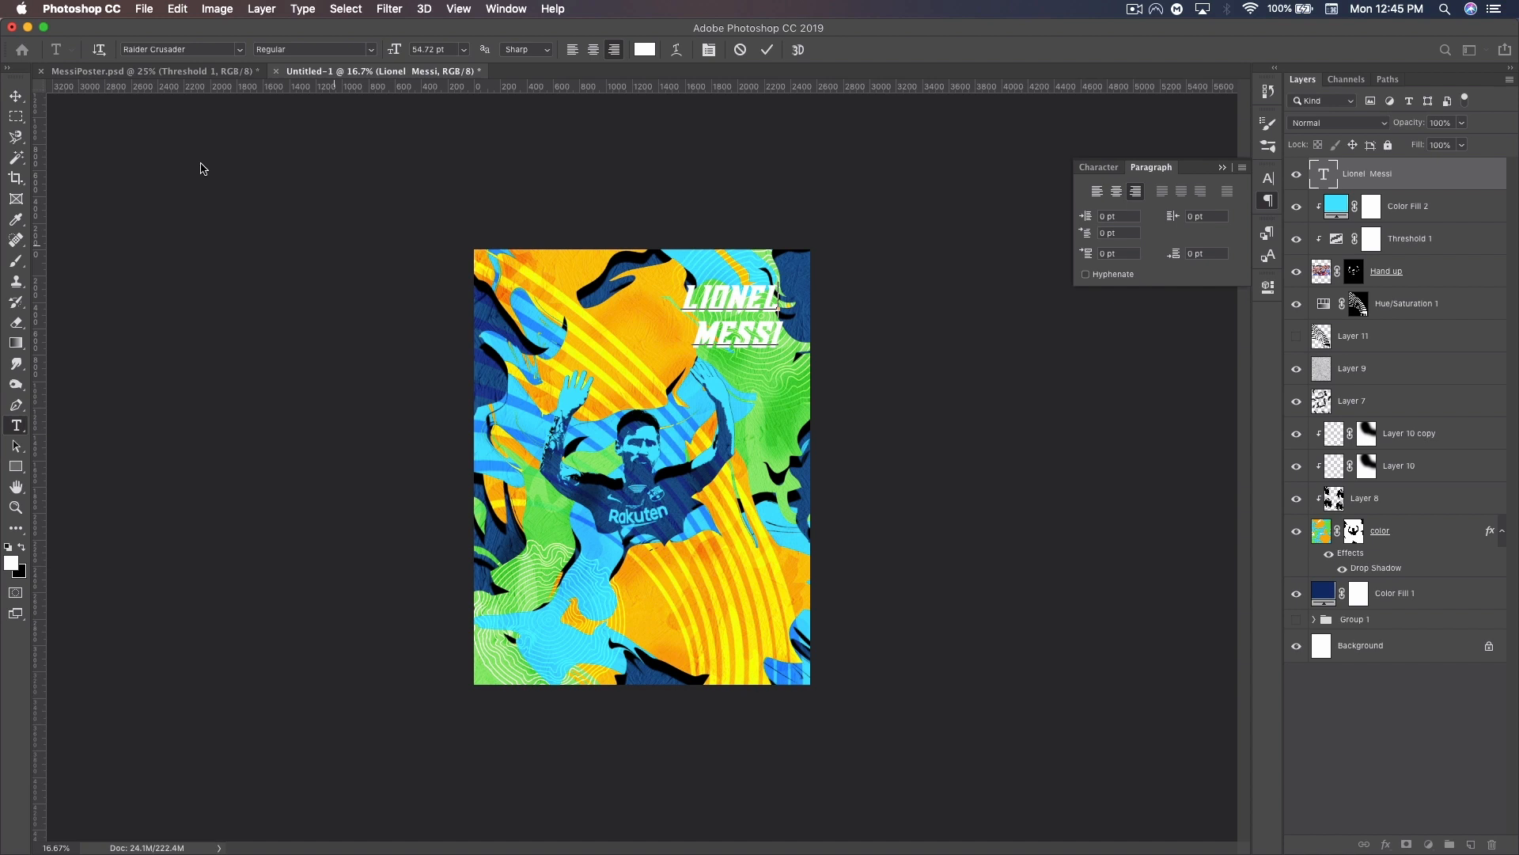
left_click(15, 96)
Add a black drop shadow to the Lionel Messi text with 100% opacity, a distance of 41 px, 5% spread and 4 px size.
double_click(1431, 180)
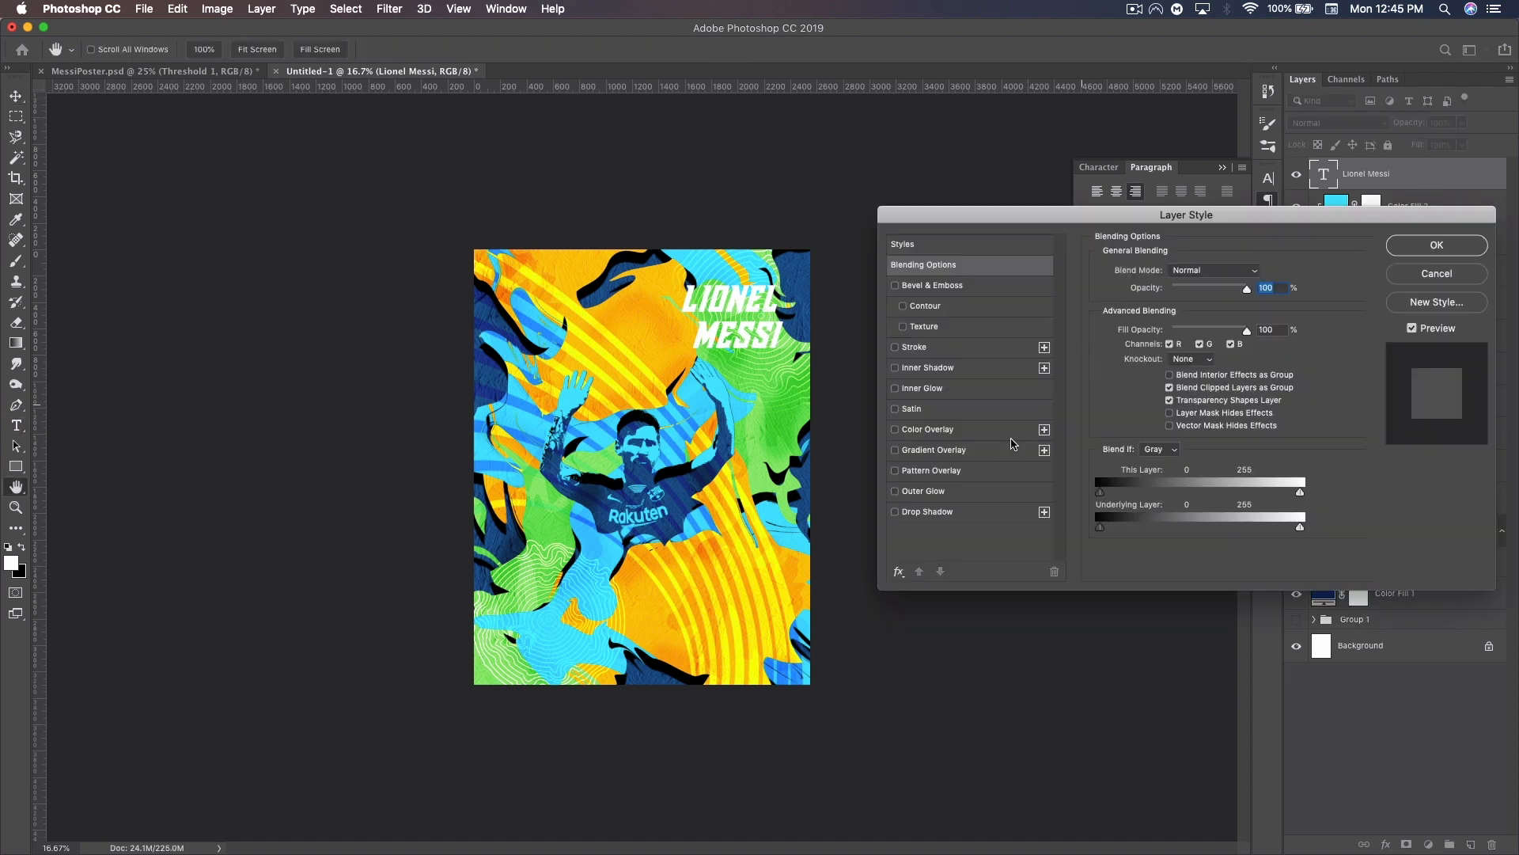
left_click(954, 511)
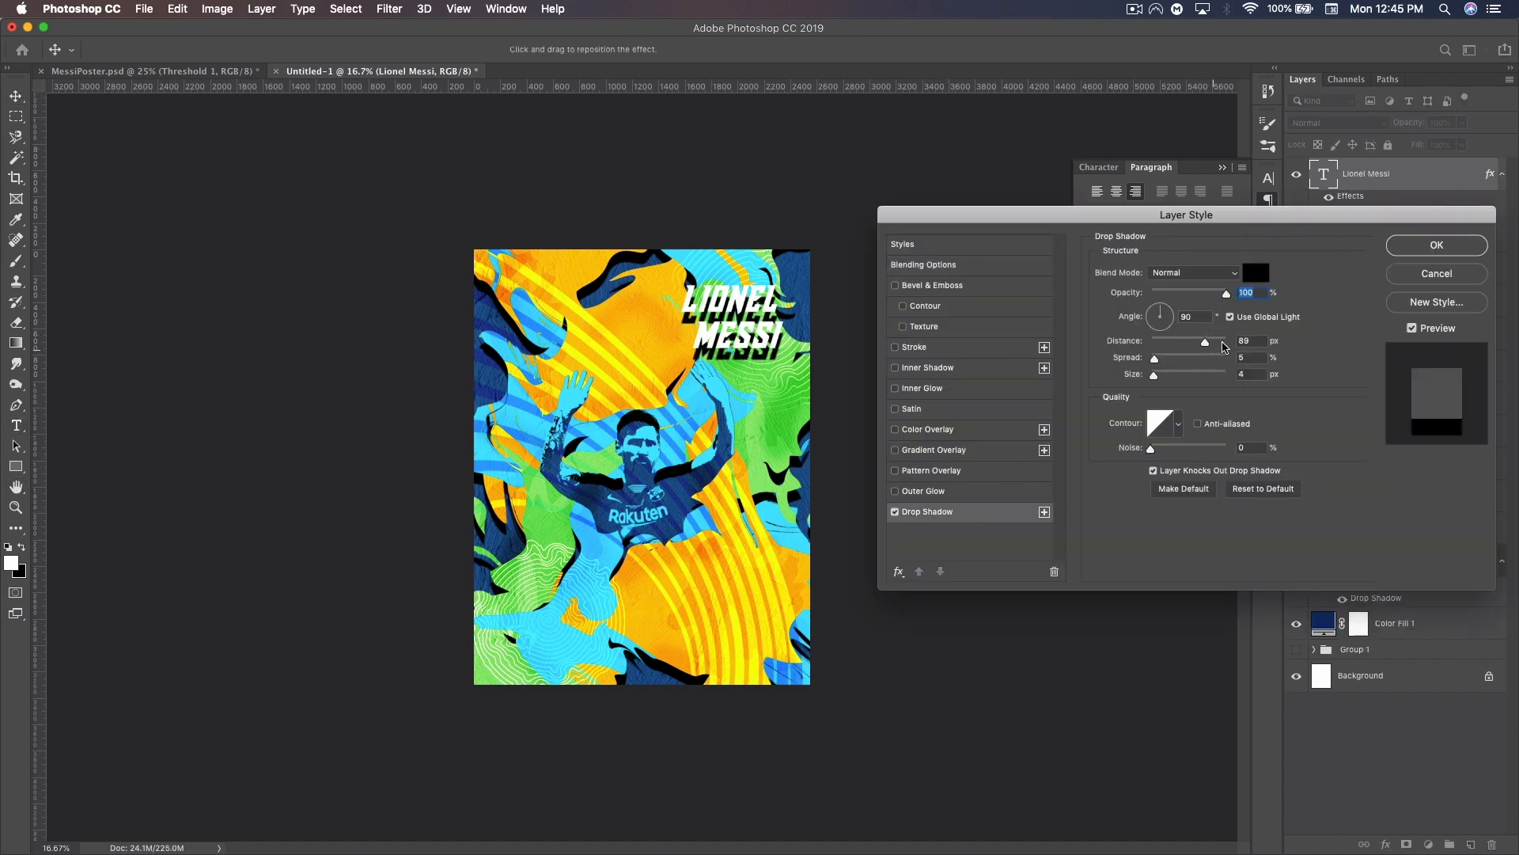
left_click_drag(1205, 347, 1185, 345)
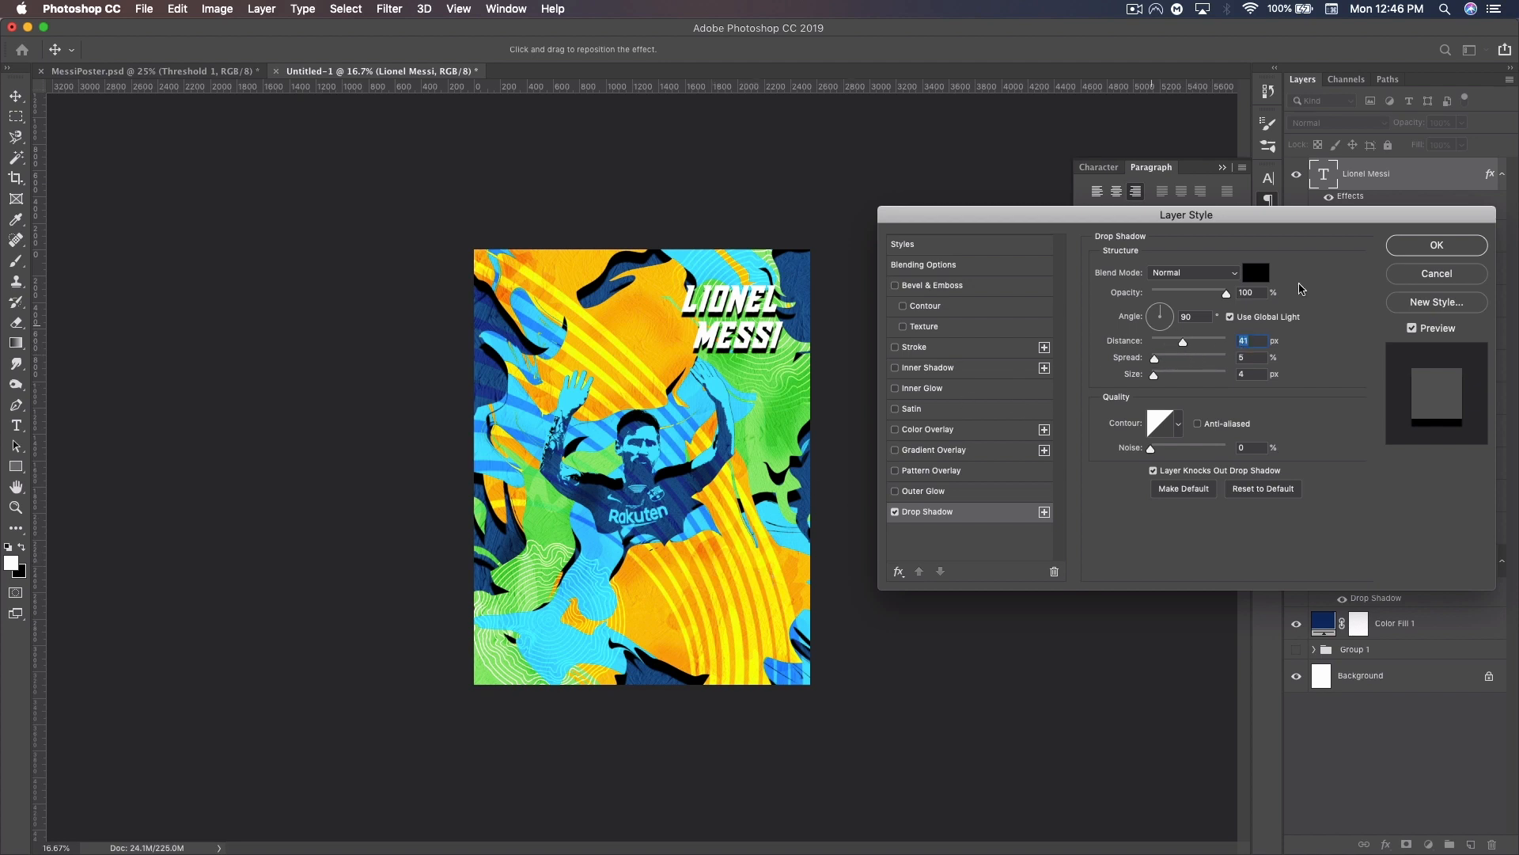
left_click(1451, 246)
Enlarge the Lionel Messi text to about 119% and move it slightly down above the player's raised hand.
key("super+t")
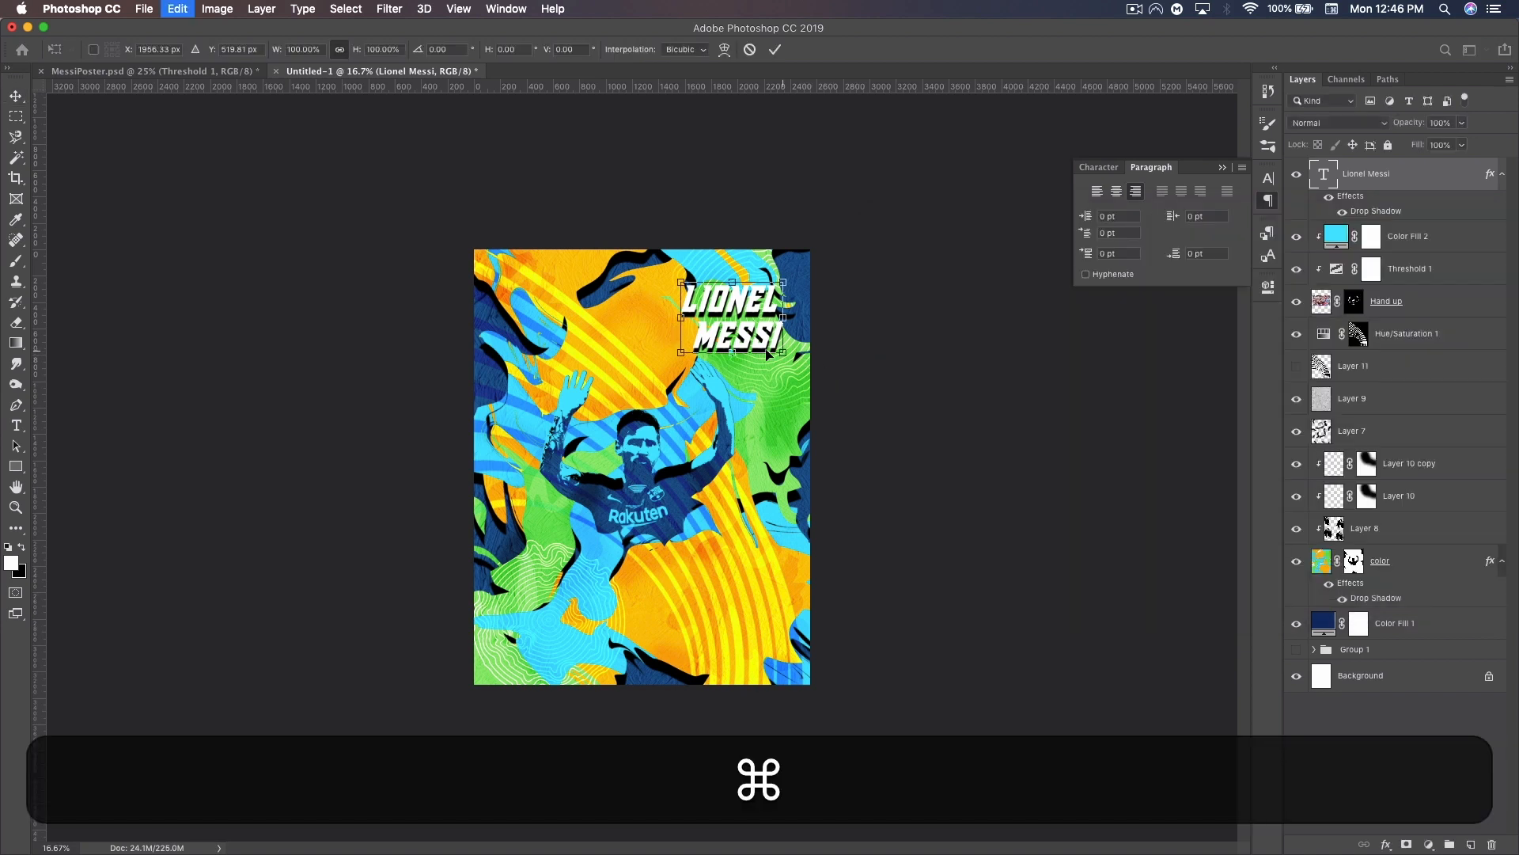
left_click_drag(682, 279, 657, 268)
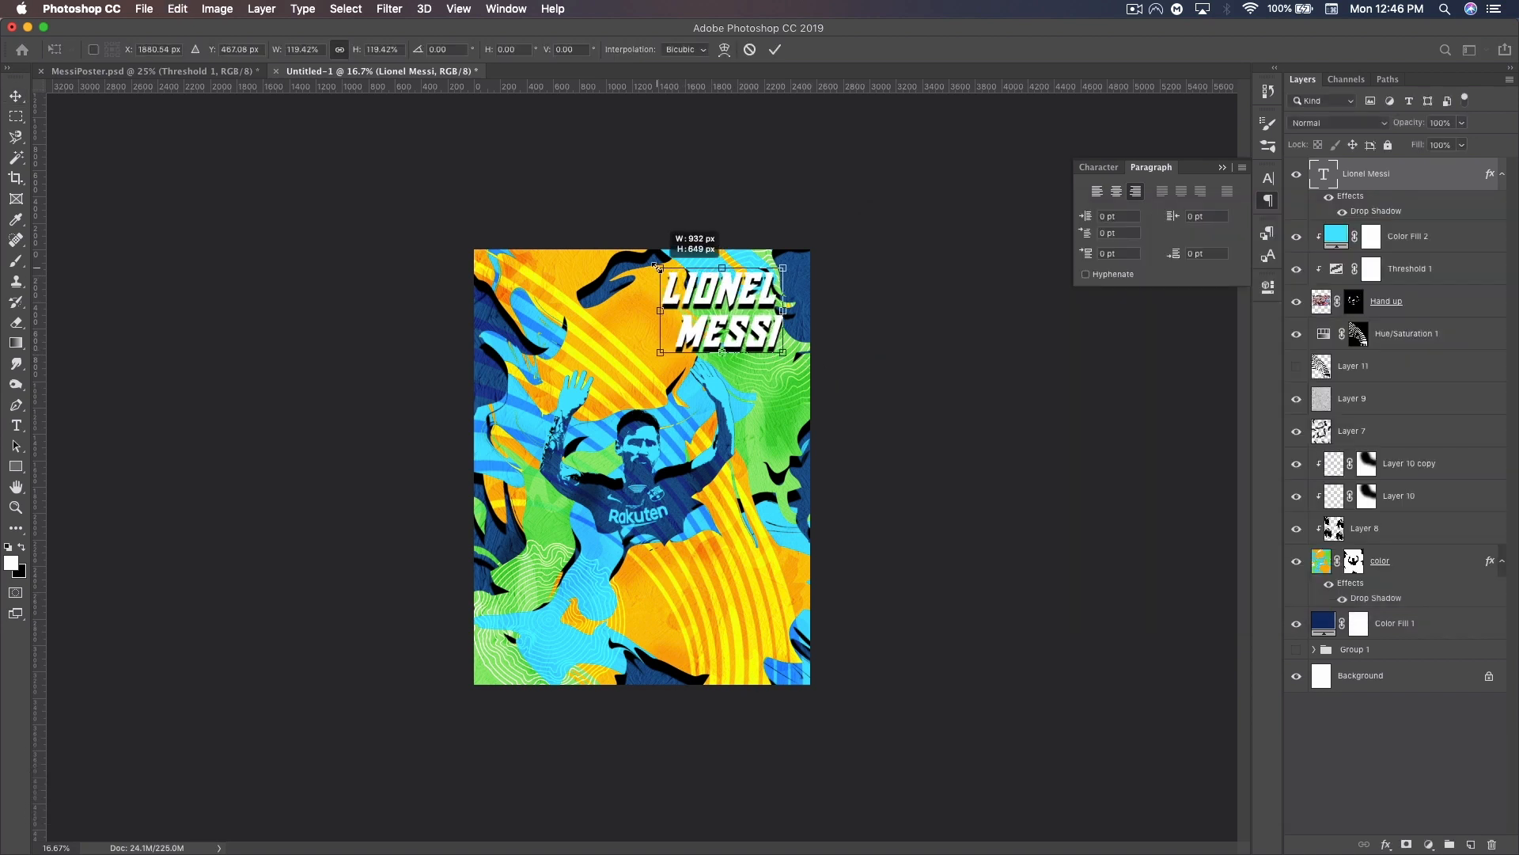
key("Return")
mouse_move(769, 326)
left_mouse_down()
mouse_move(783, 324)
mouse_move(774, 347)
left_mouse_up()
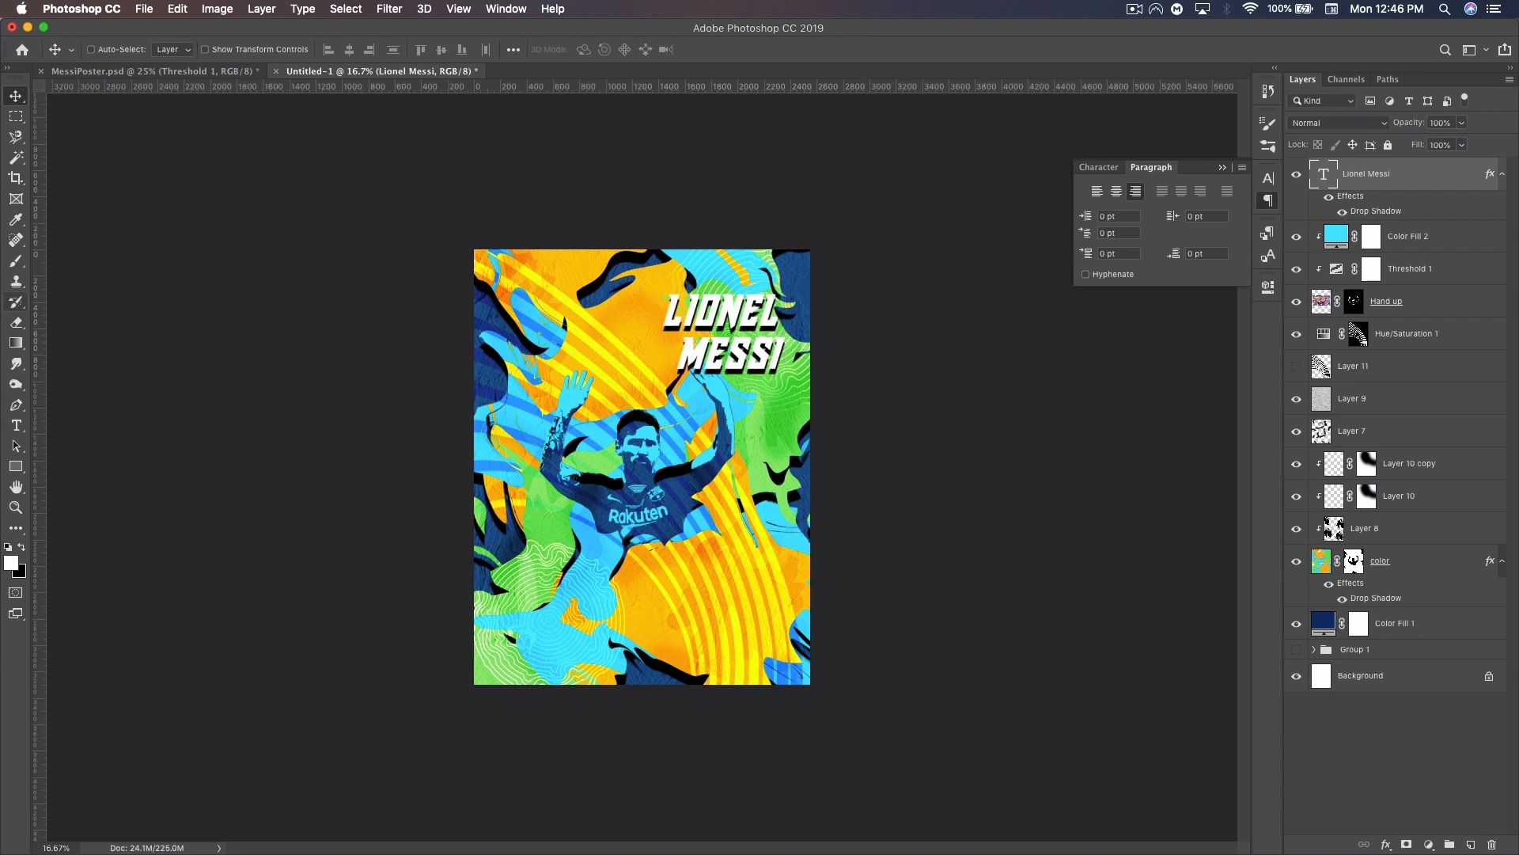
Switch to Chrome and bring the black-and-white FC Barcelona logo from the second search into the poster document.
key("super+Tab")
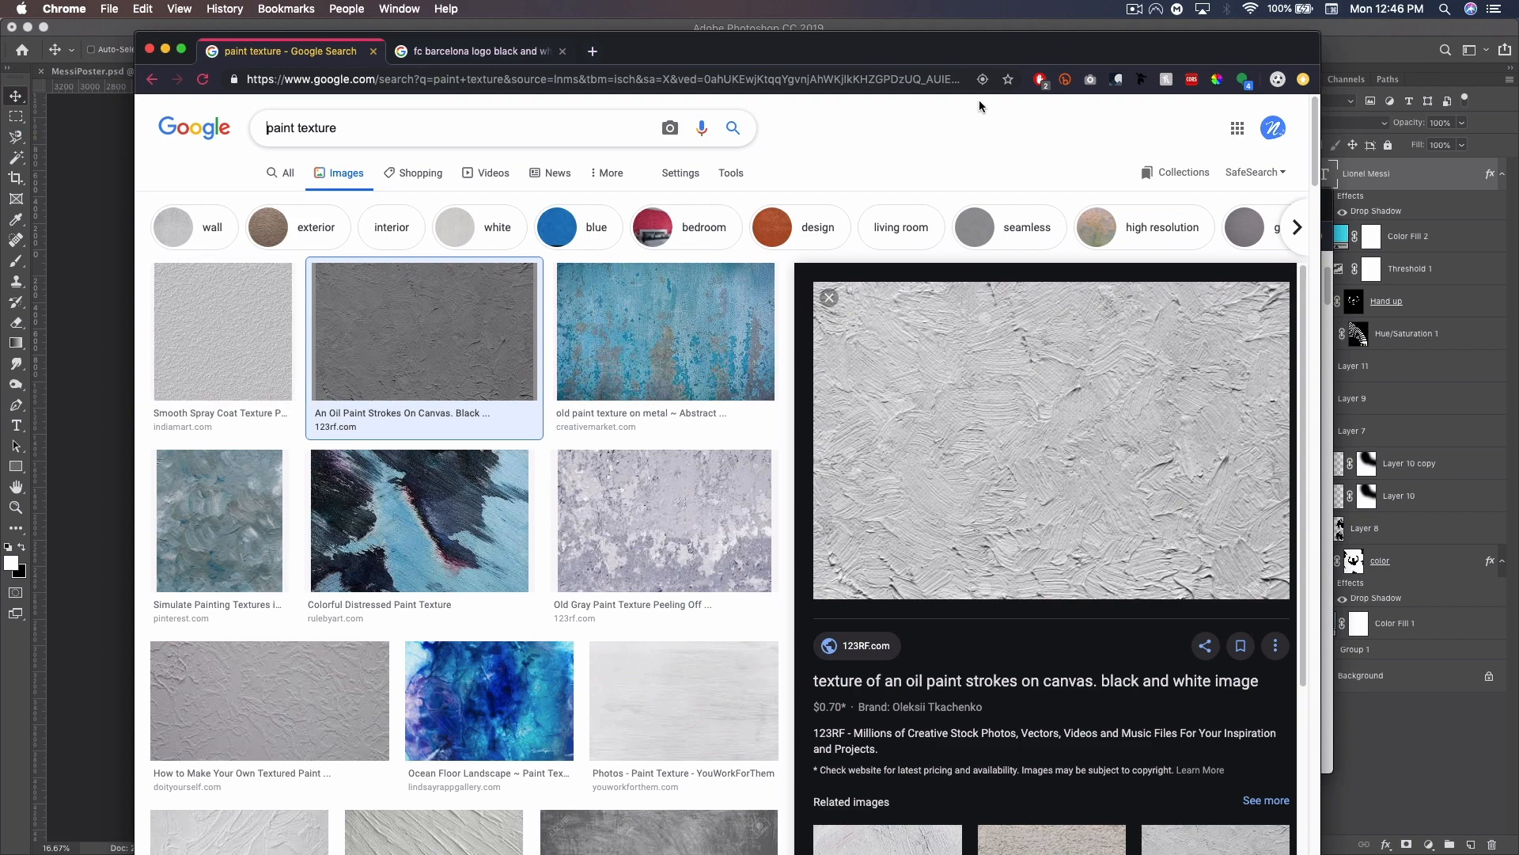
left_click(460, 52)
left_click_drag(1065, 275, 97, 352)
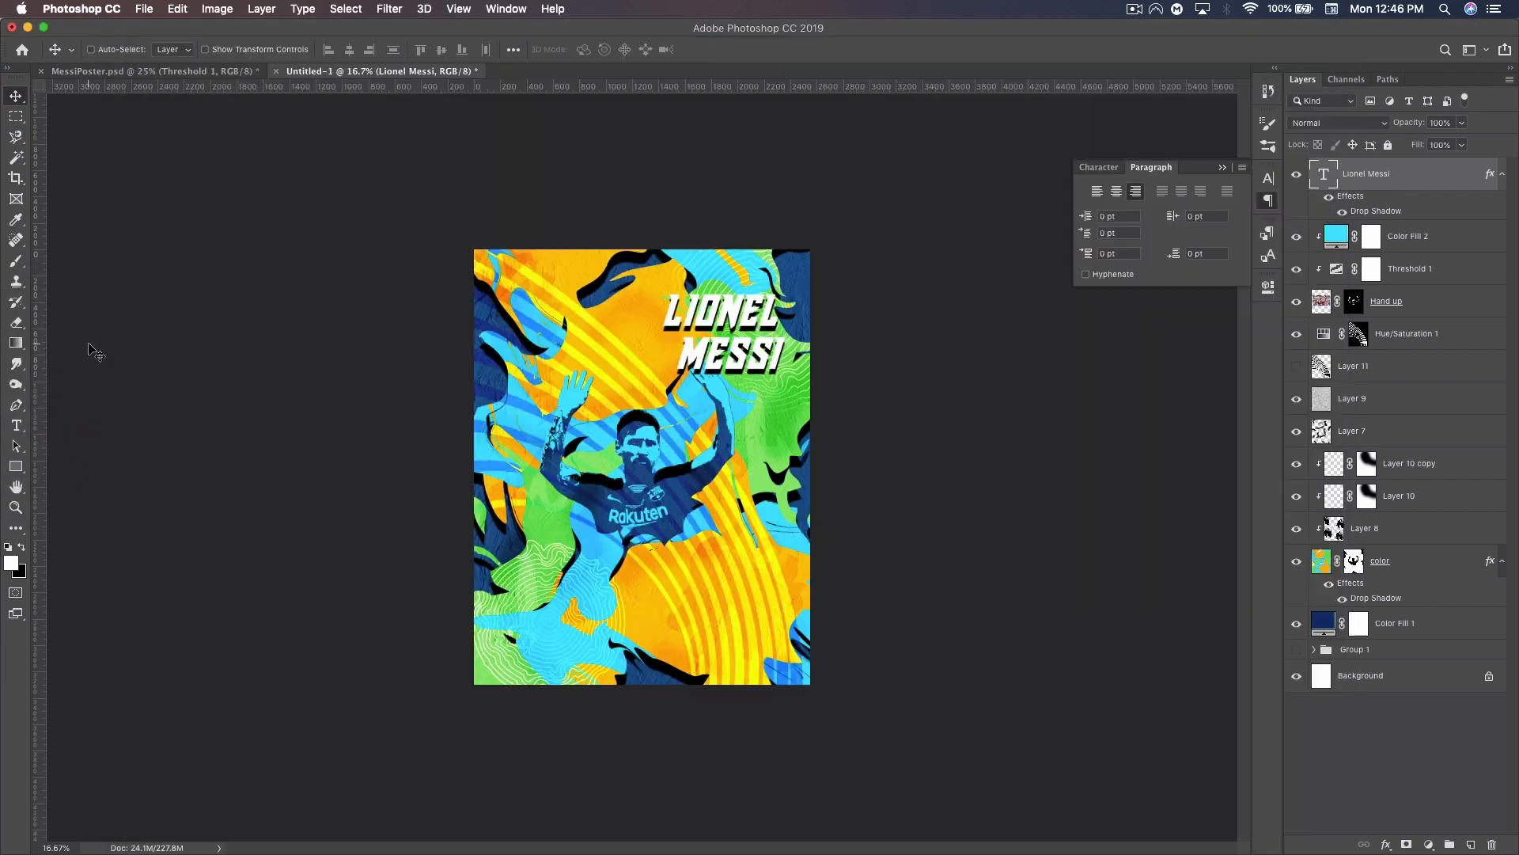
Select the white area surrounding the FC Barcelona crest with the Magic Wand, expand the selection by 1 pixel and delete it.
left_click(19, 157)
left_click(694, 538, "shift")
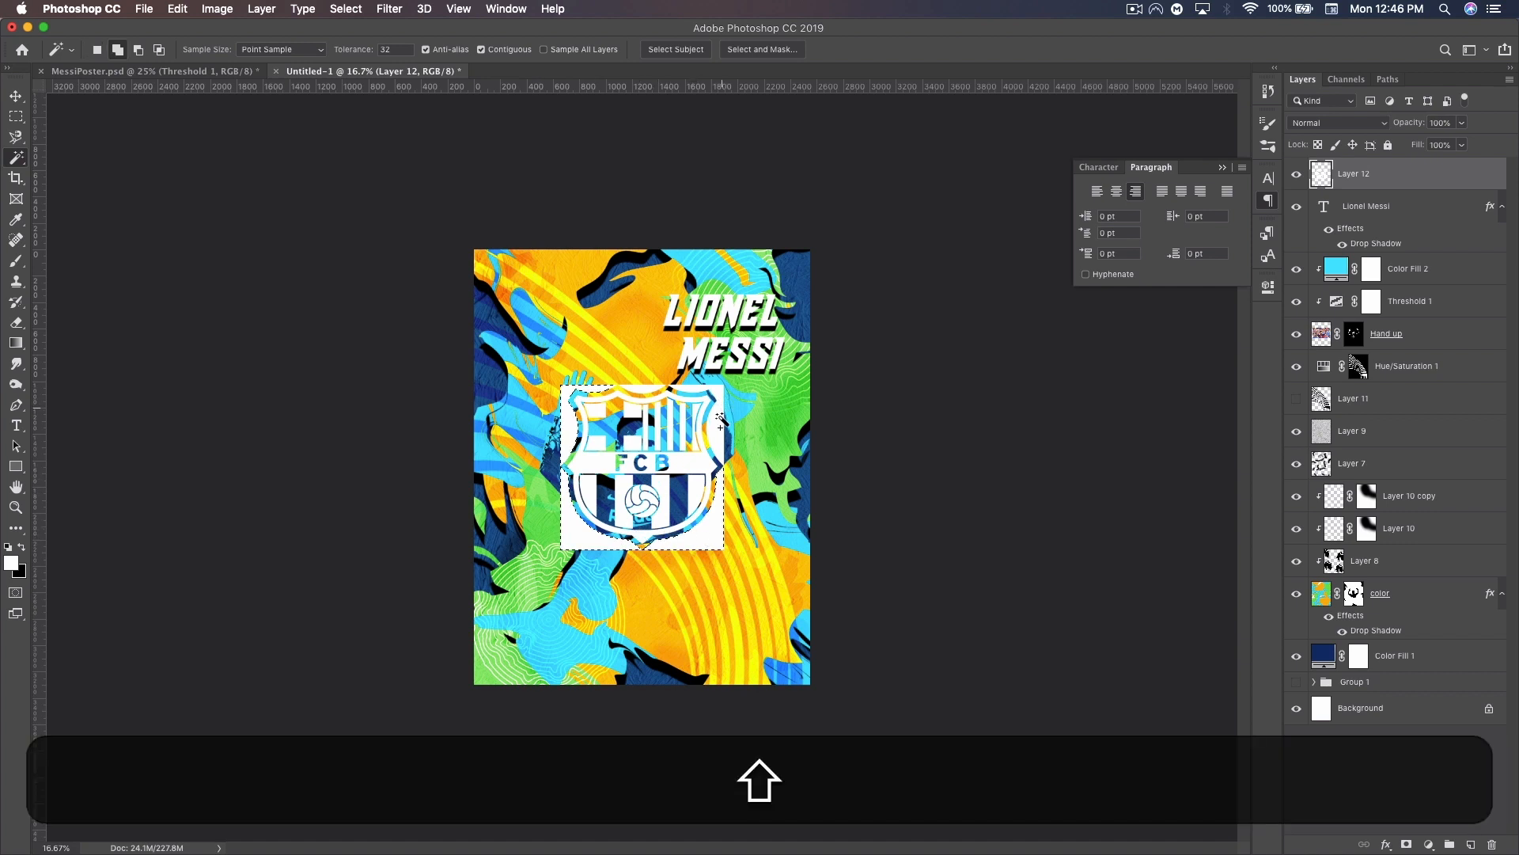
left_click(345, 9)
mouse_move(474, 237)
left_click(548, 269)
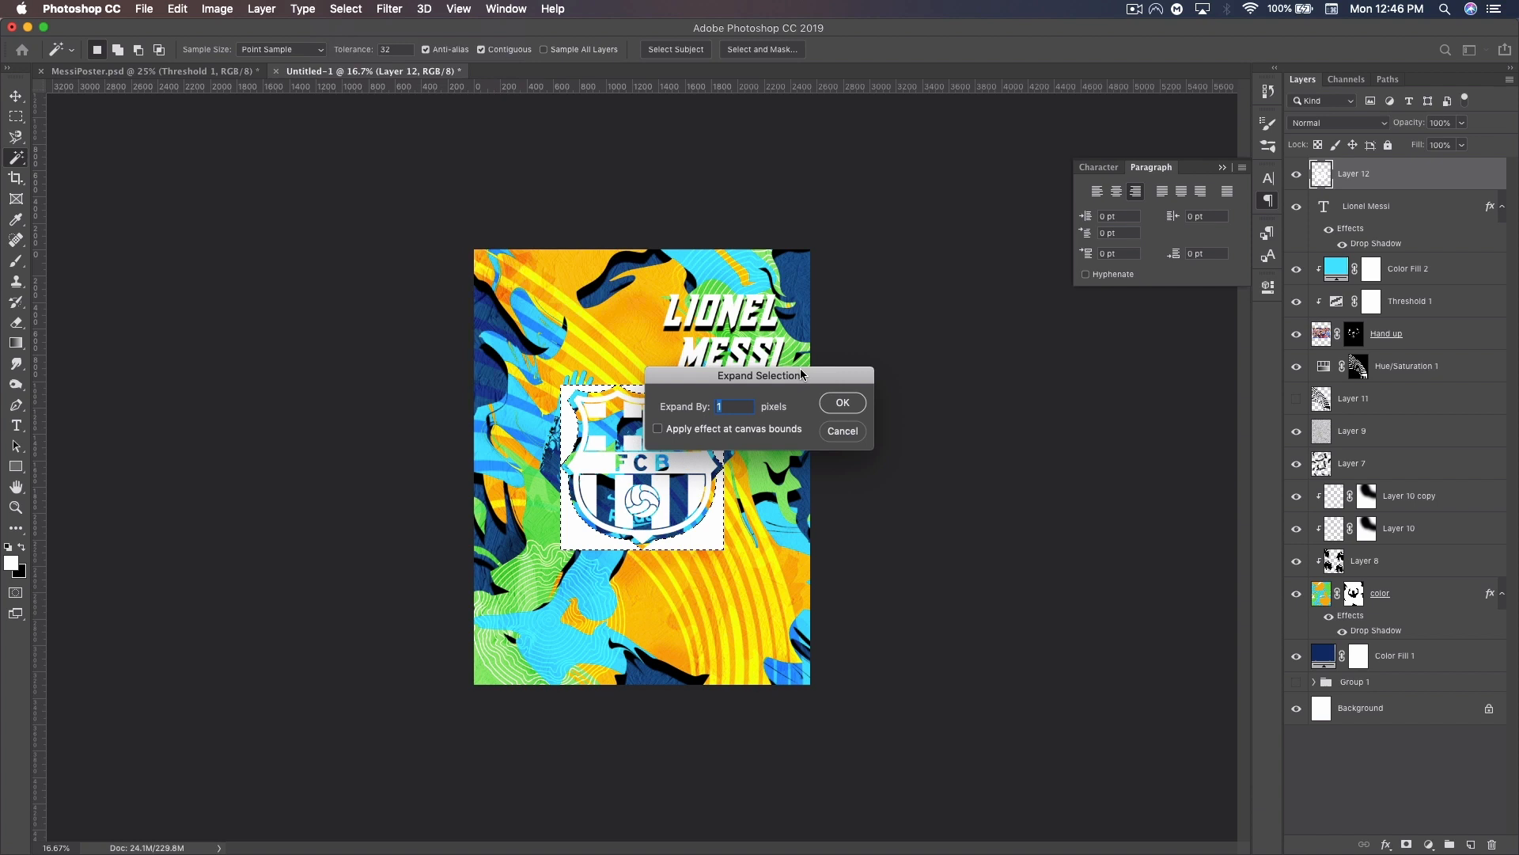
left_click(844, 403)
key("super+BackSpace")
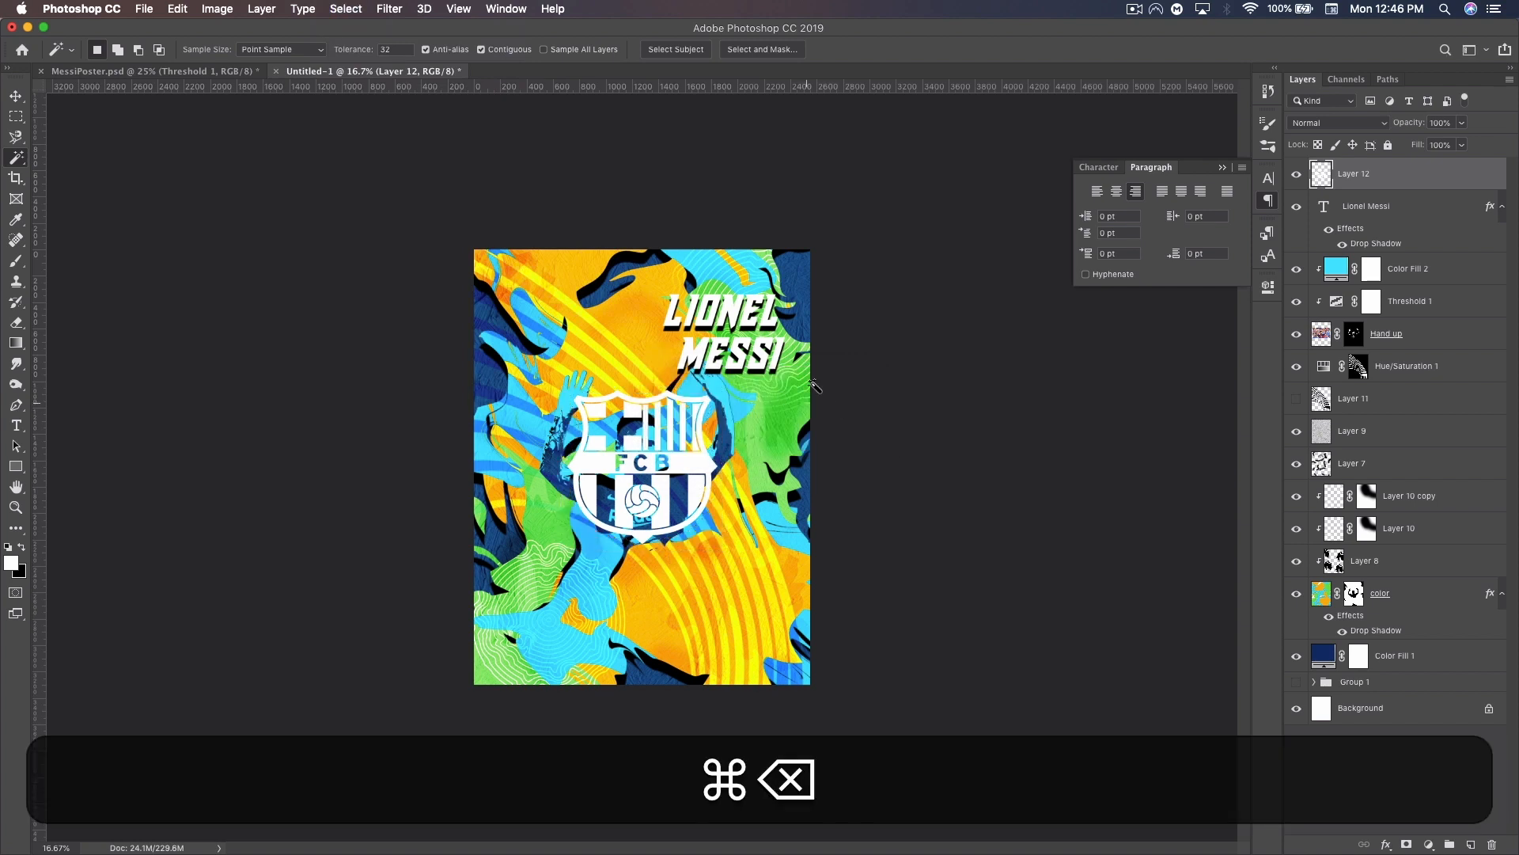
Copy the drop shadow layer style from the Lionel Messi text and paste it onto the crest layer.
right_click(1431, 210)
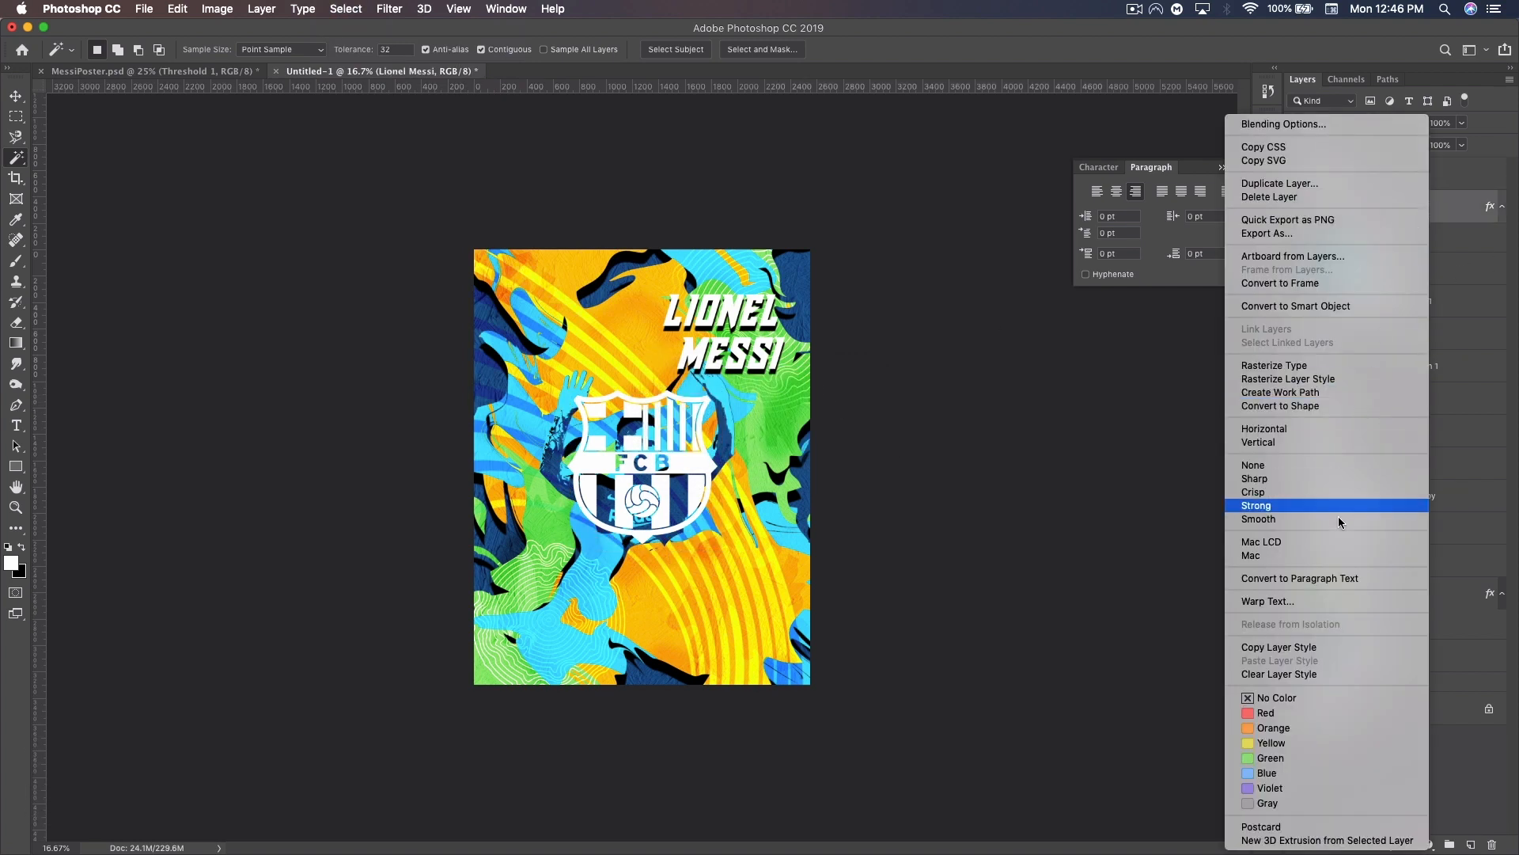
left_click(1322, 648)
right_click(1402, 173)
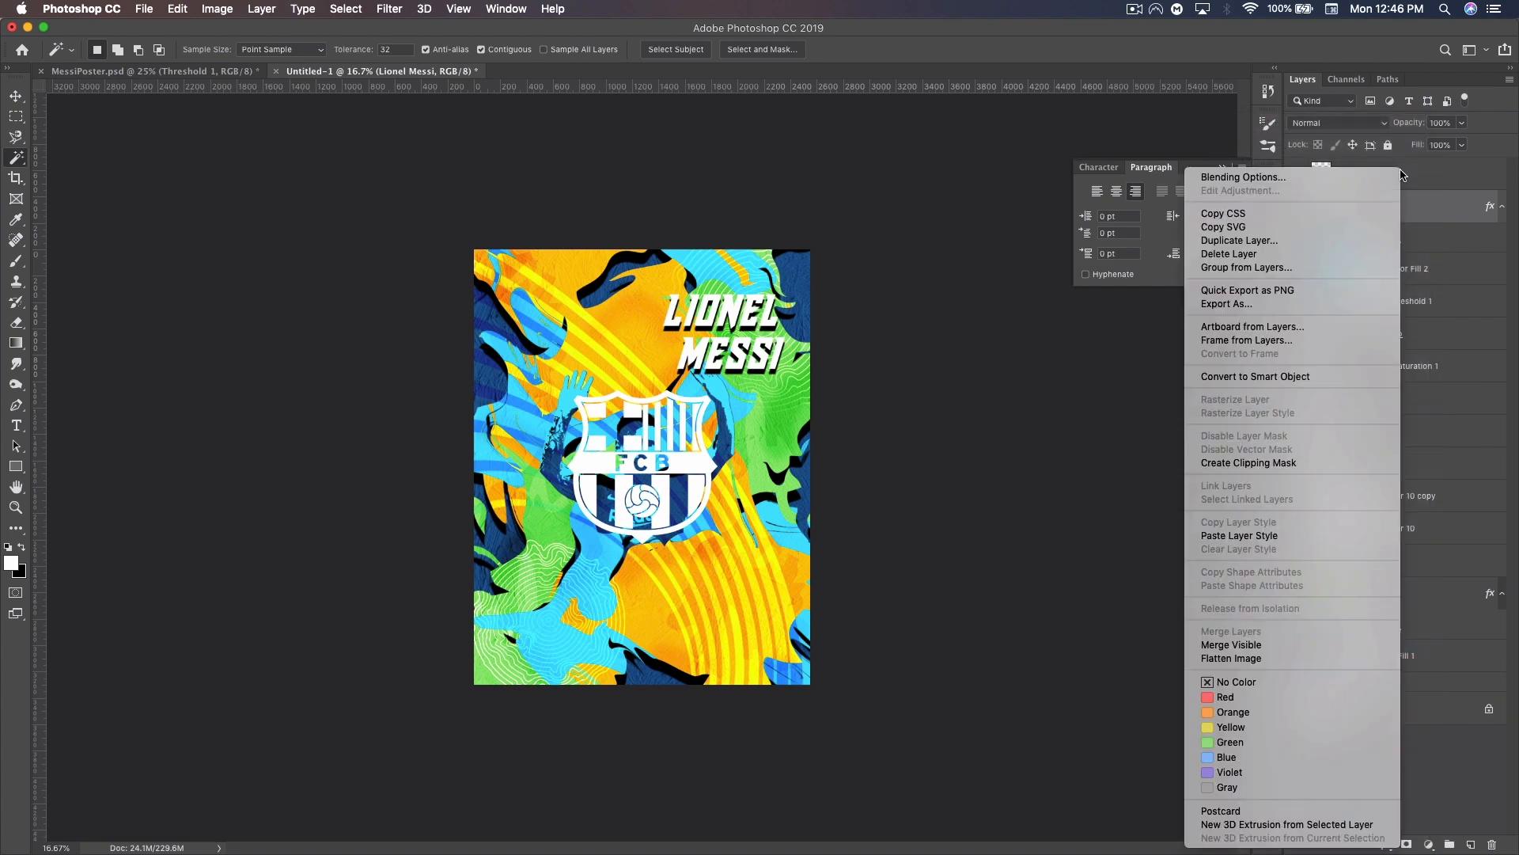
left_click(1239, 535)
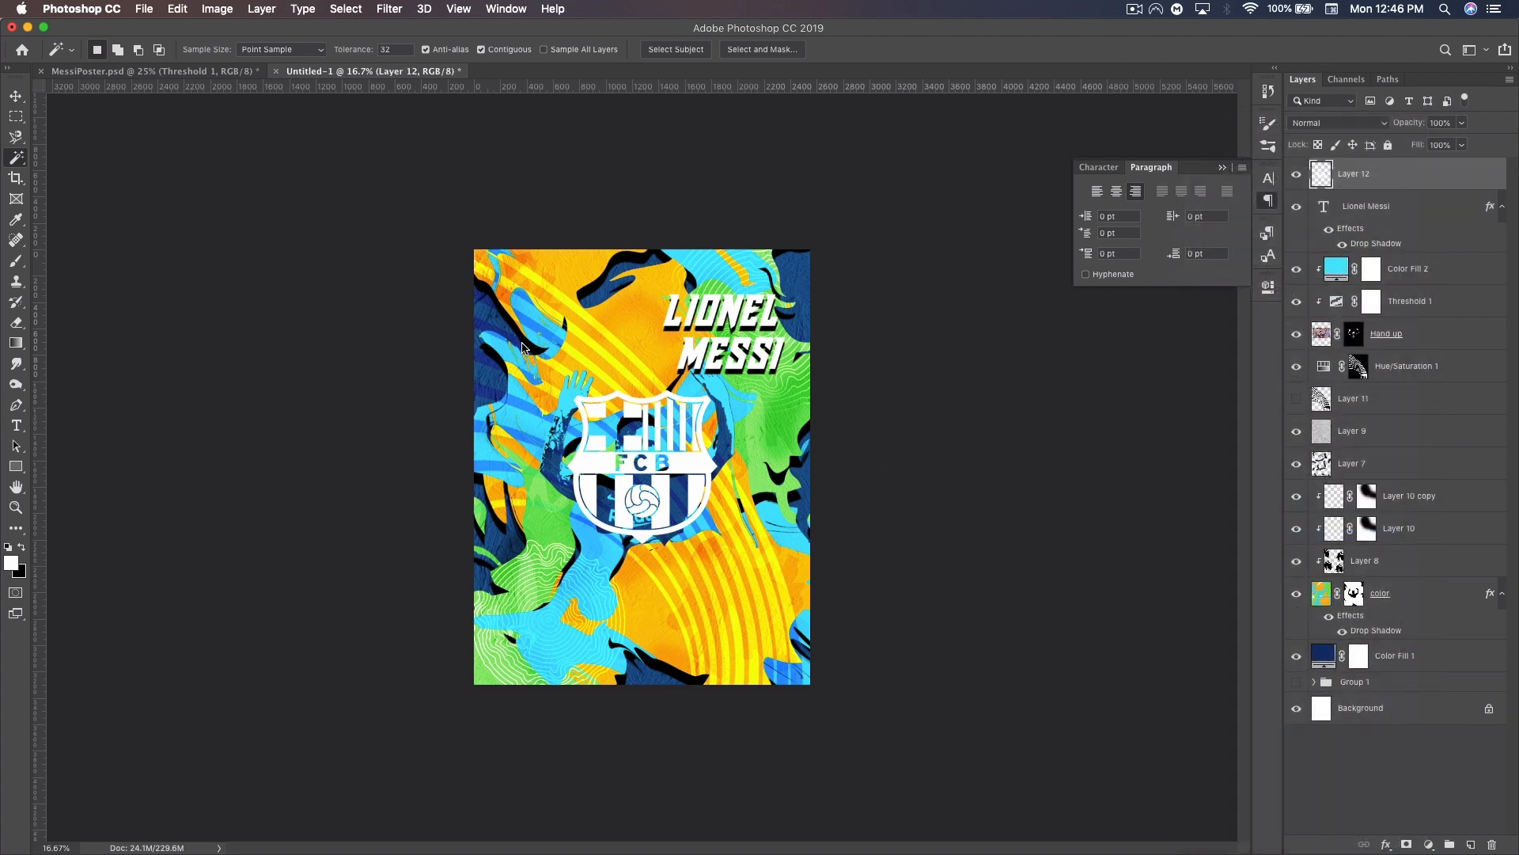
Scale the crest down to 50.72% and place it in the poster's lower left corner.
key("super+t")
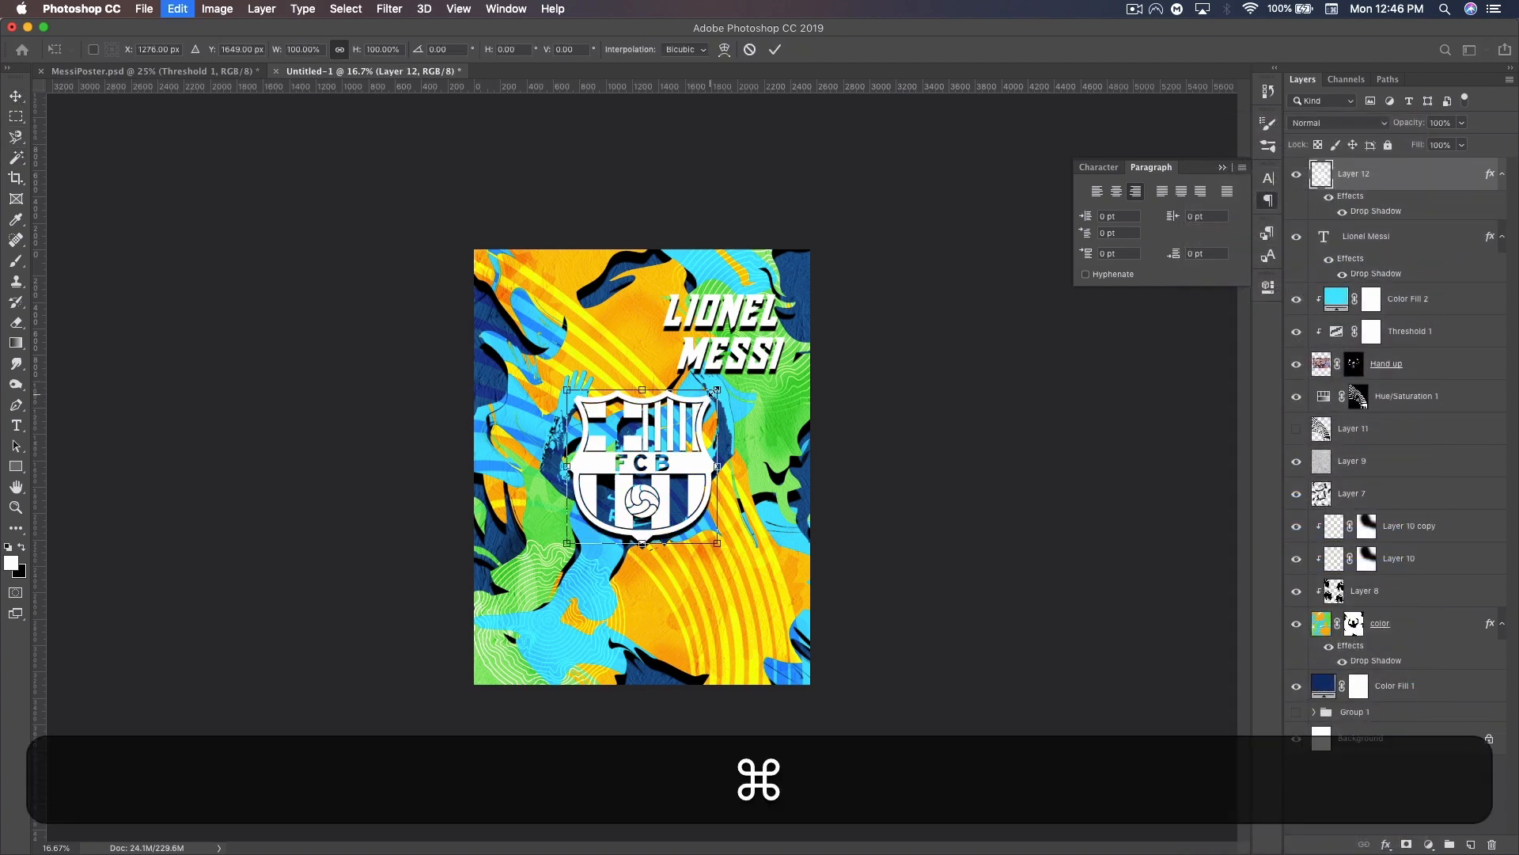
left_click_drag(716, 391, 695, 412)
left_click_drag(625, 503, 543, 654)
left_click_drag(605, 568, 594, 586)
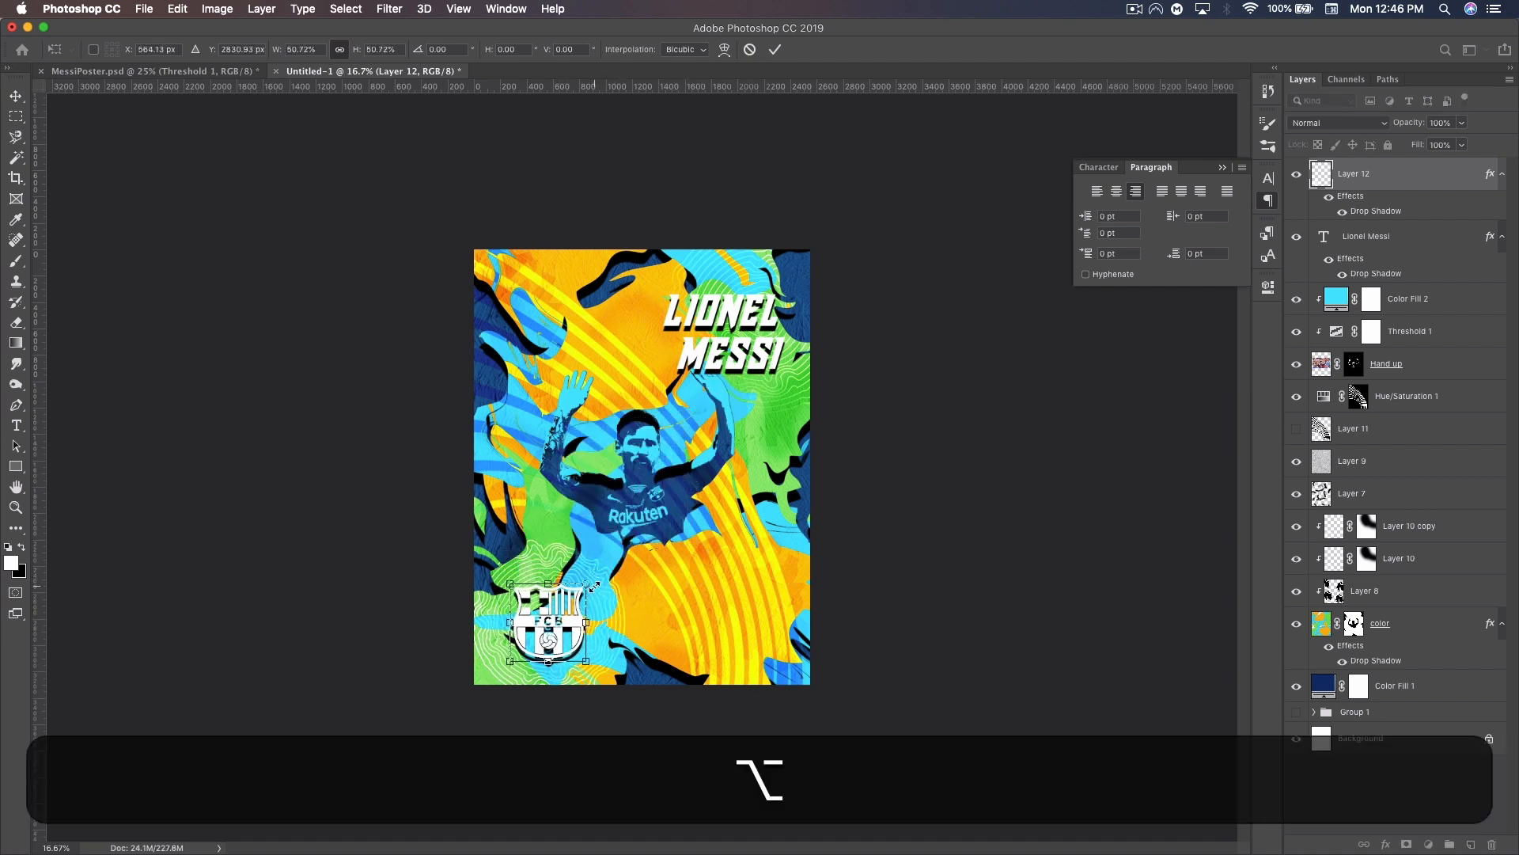
key("Return")
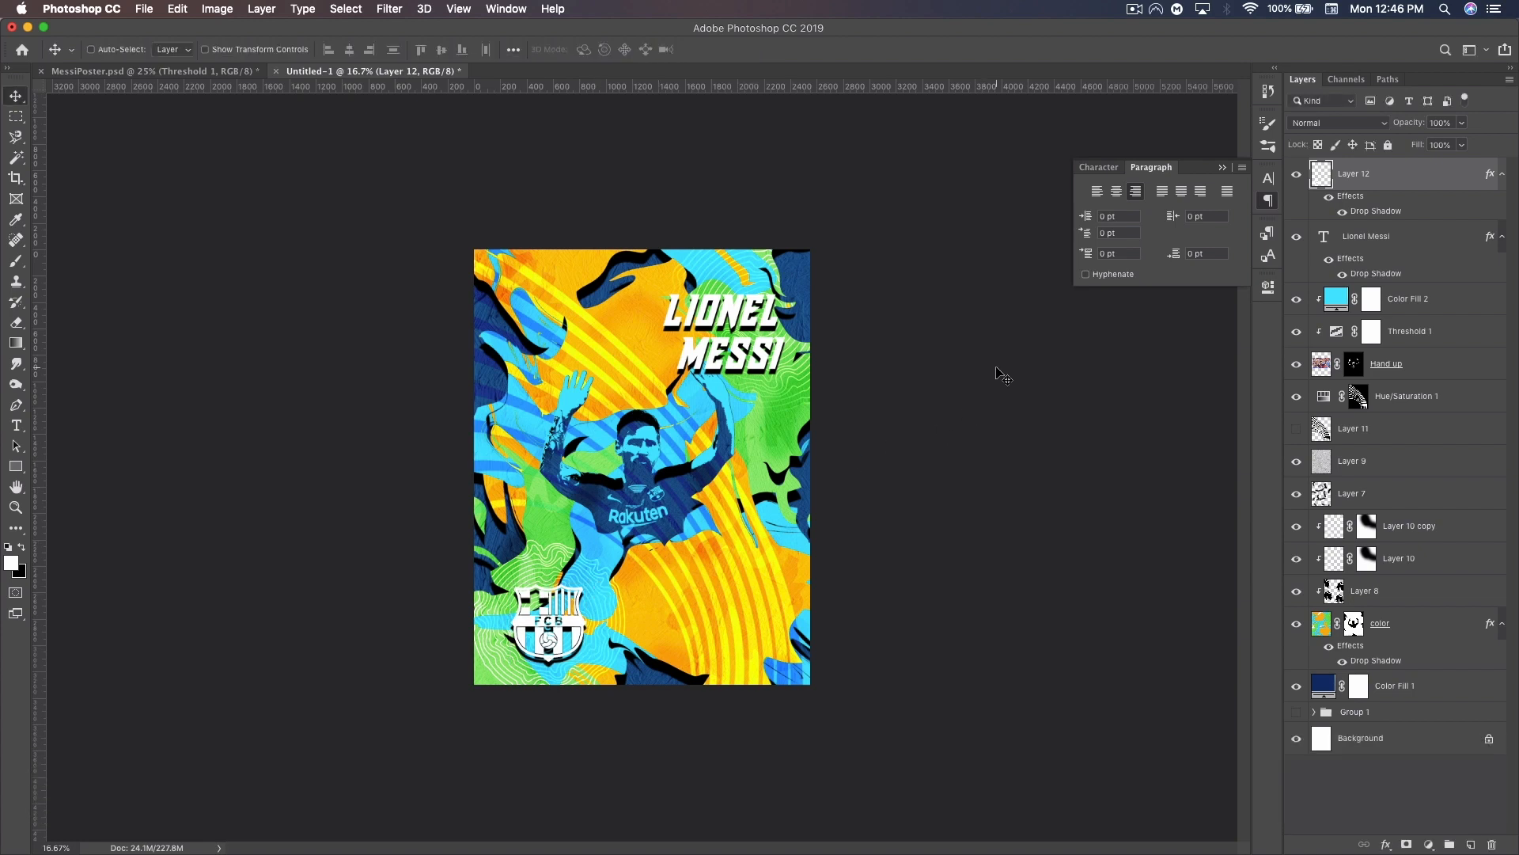
Add a text block beside the crest, repeating MESSI on five lines in white Raider Crusader.
left_click(1223, 168)
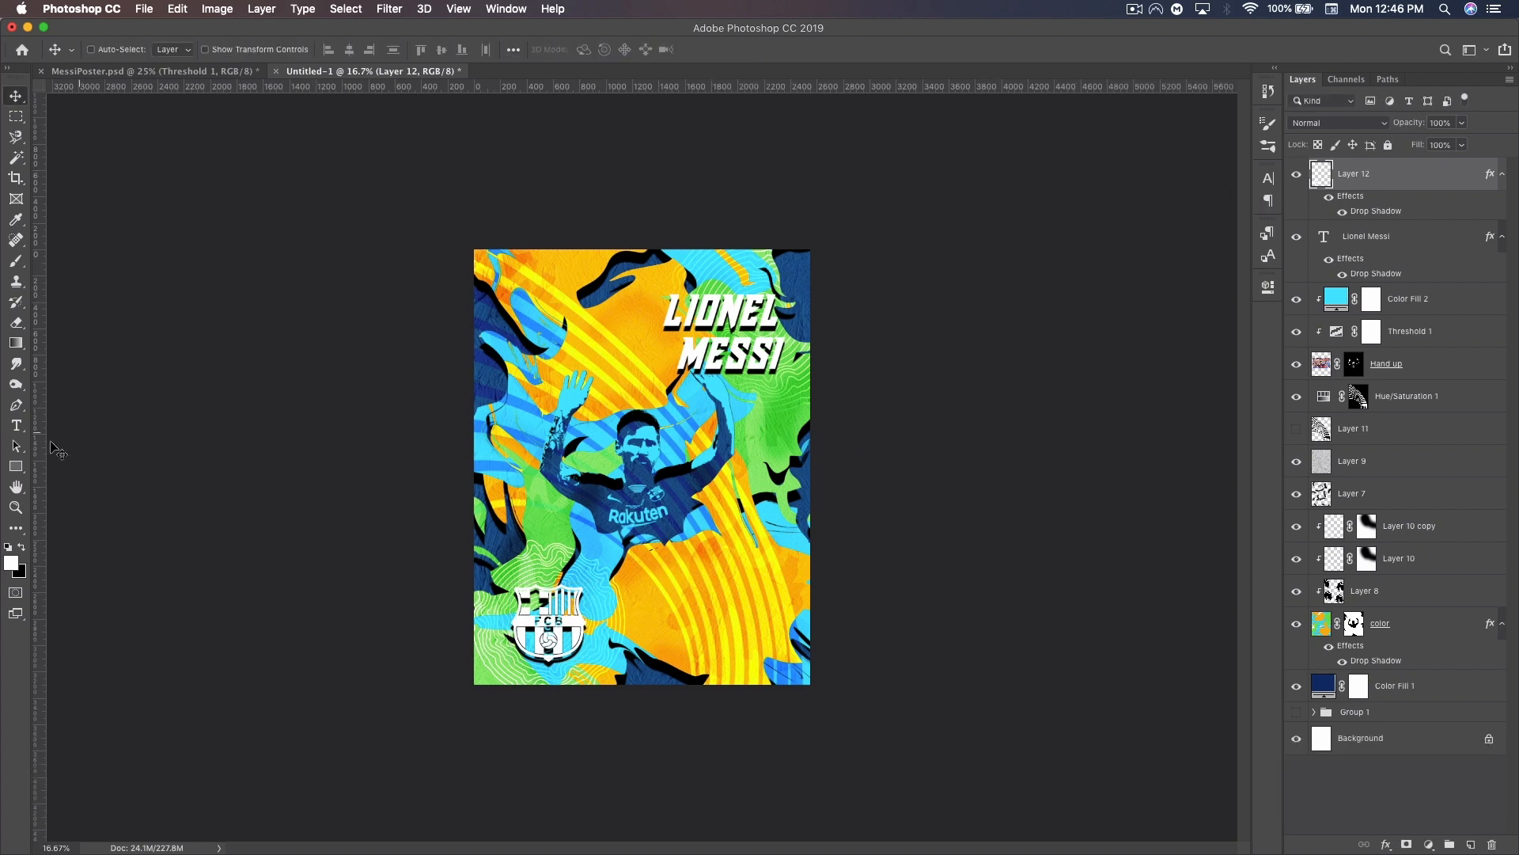
left_click(16, 425)
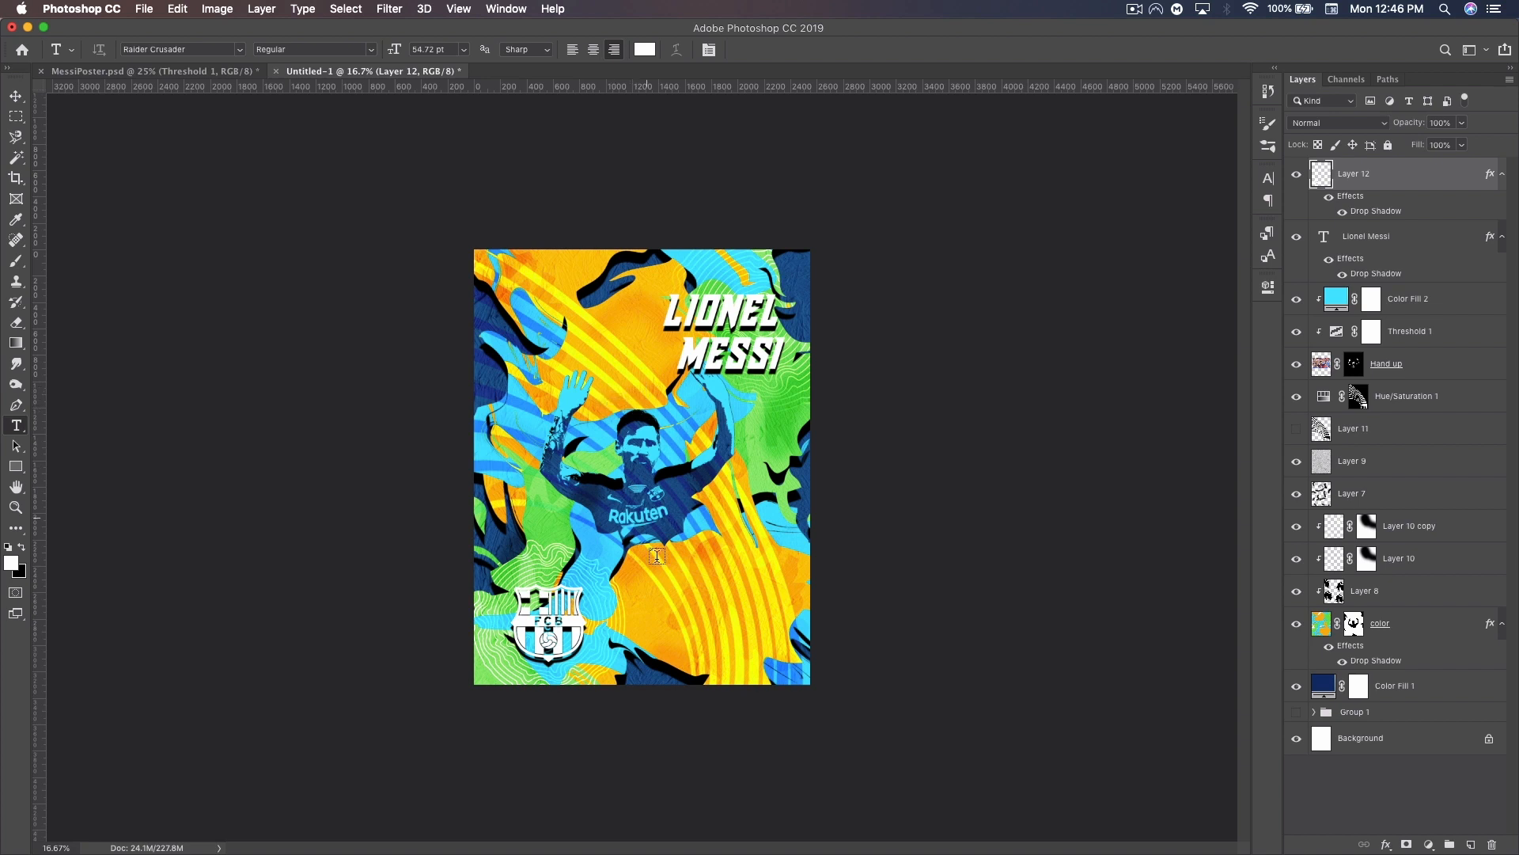
left_click(716, 604)
type("MESSI")
key("shift+Return")
type("MESSI")
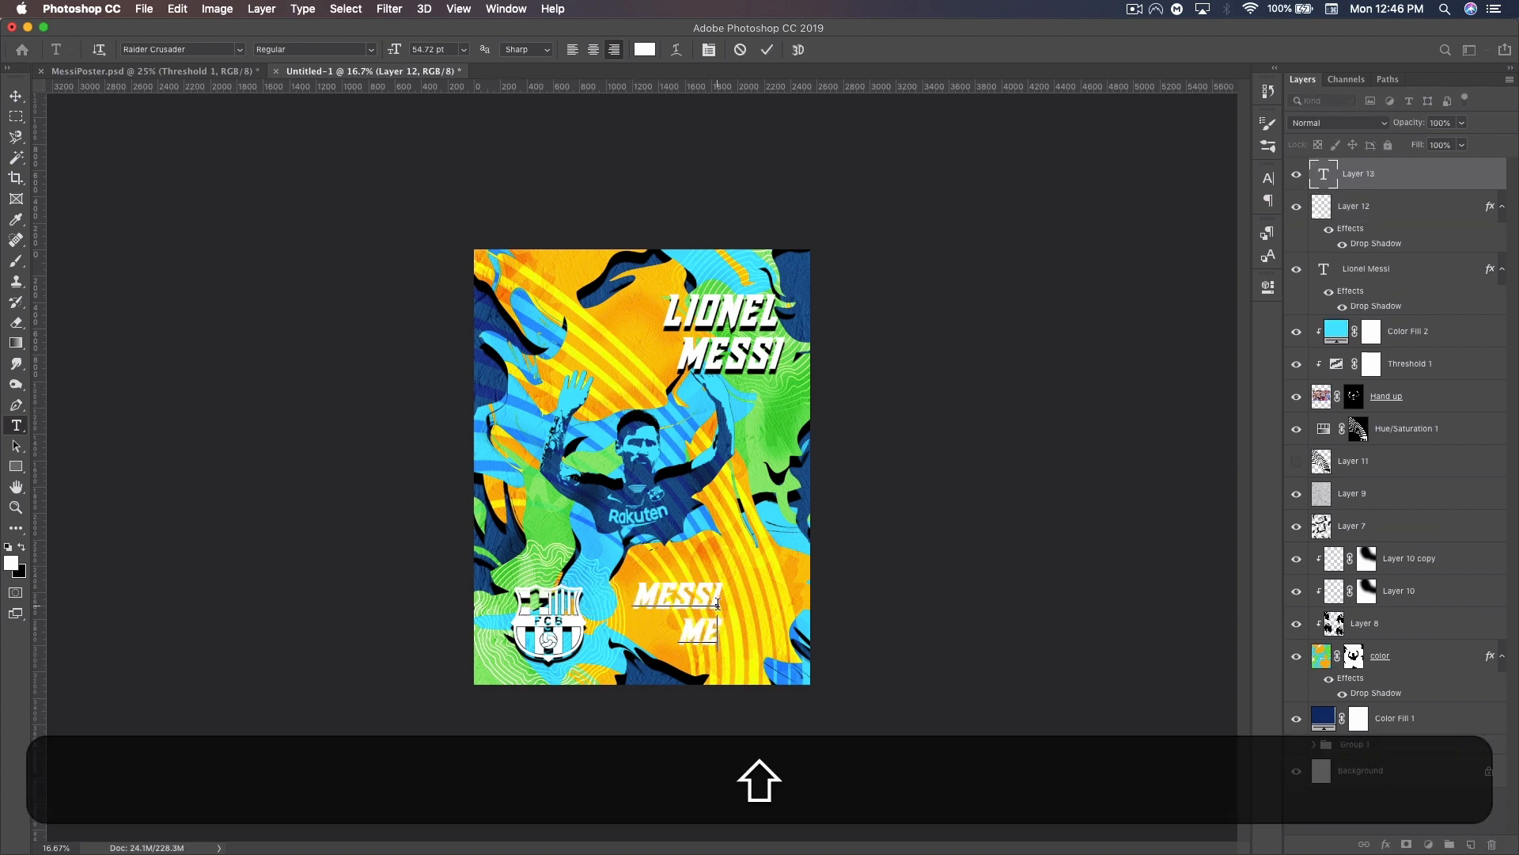
key("Return")
type("MESSI")
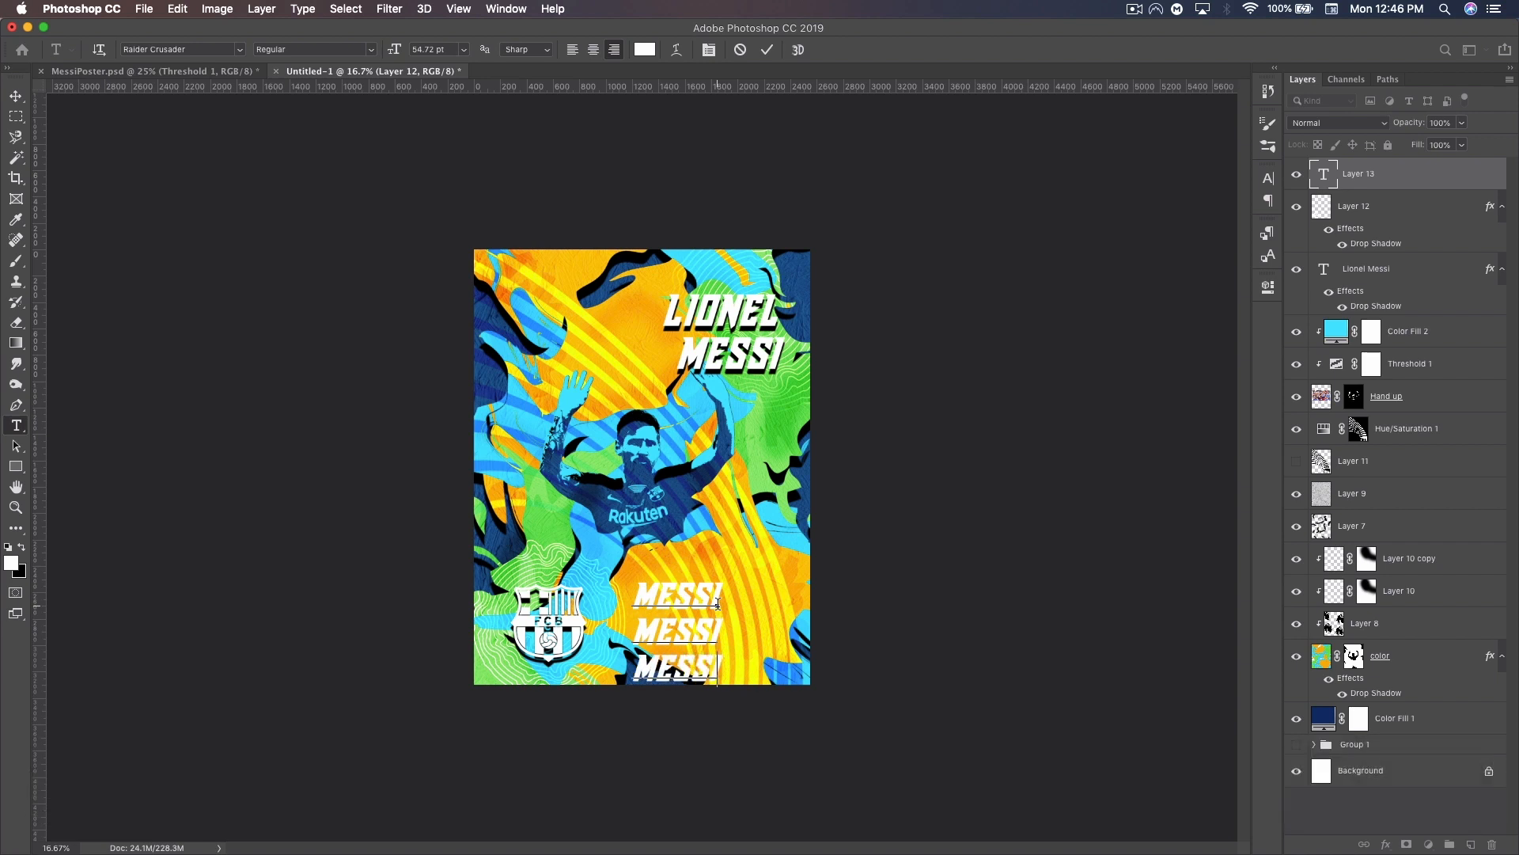
key("Return")
type("___")
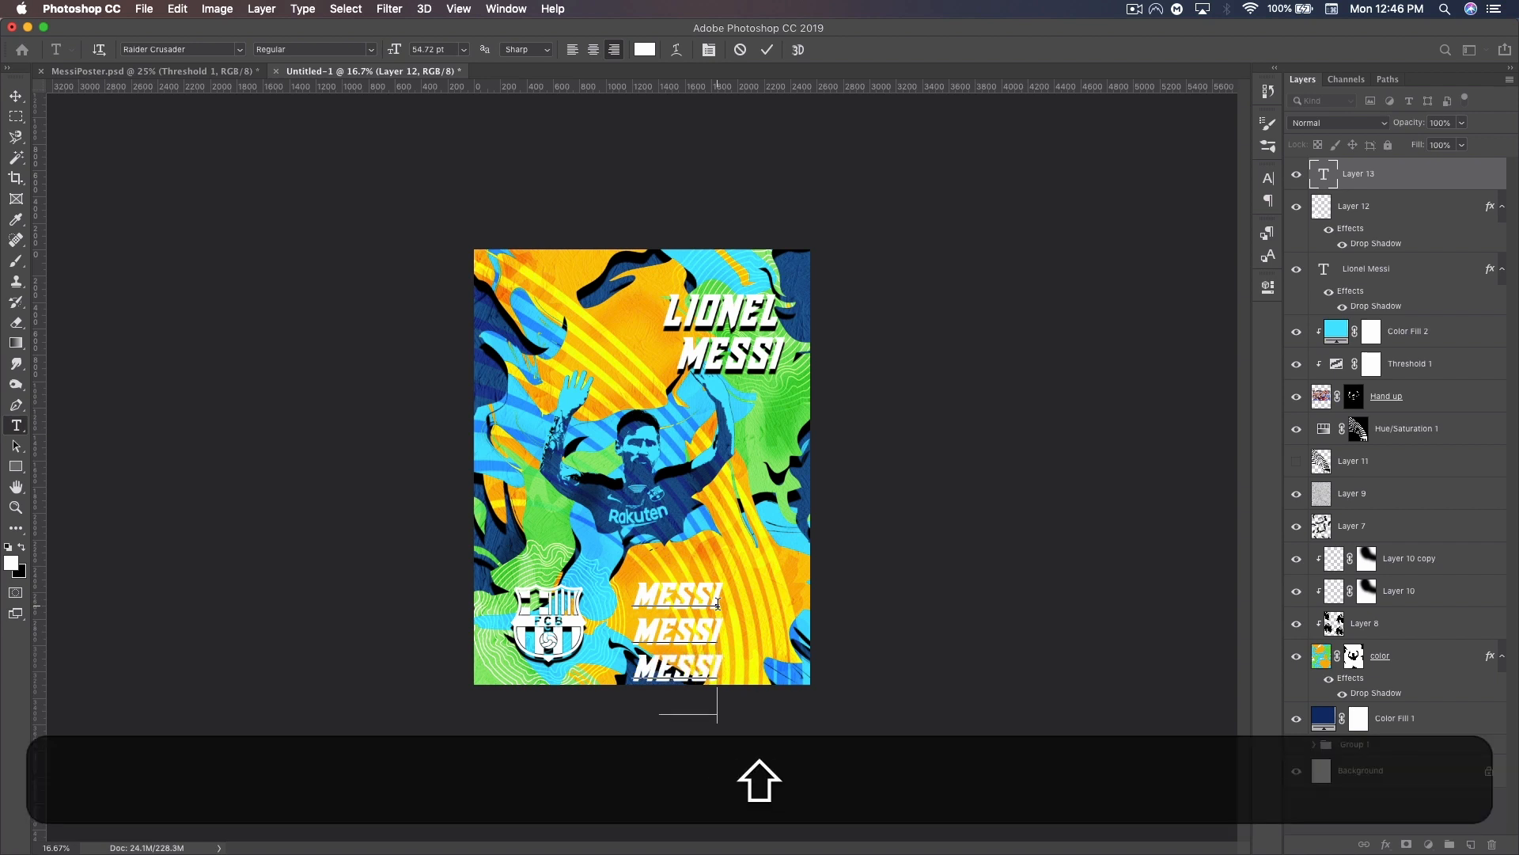
type("I")
key("shift+Return")
type("MESSI")
Recolour the five-line MESSI text black (000000) and move it up over the player's body.
left_click(15, 96)
left_click_drag(717, 748, 597, 386)
left_click(643, 50)
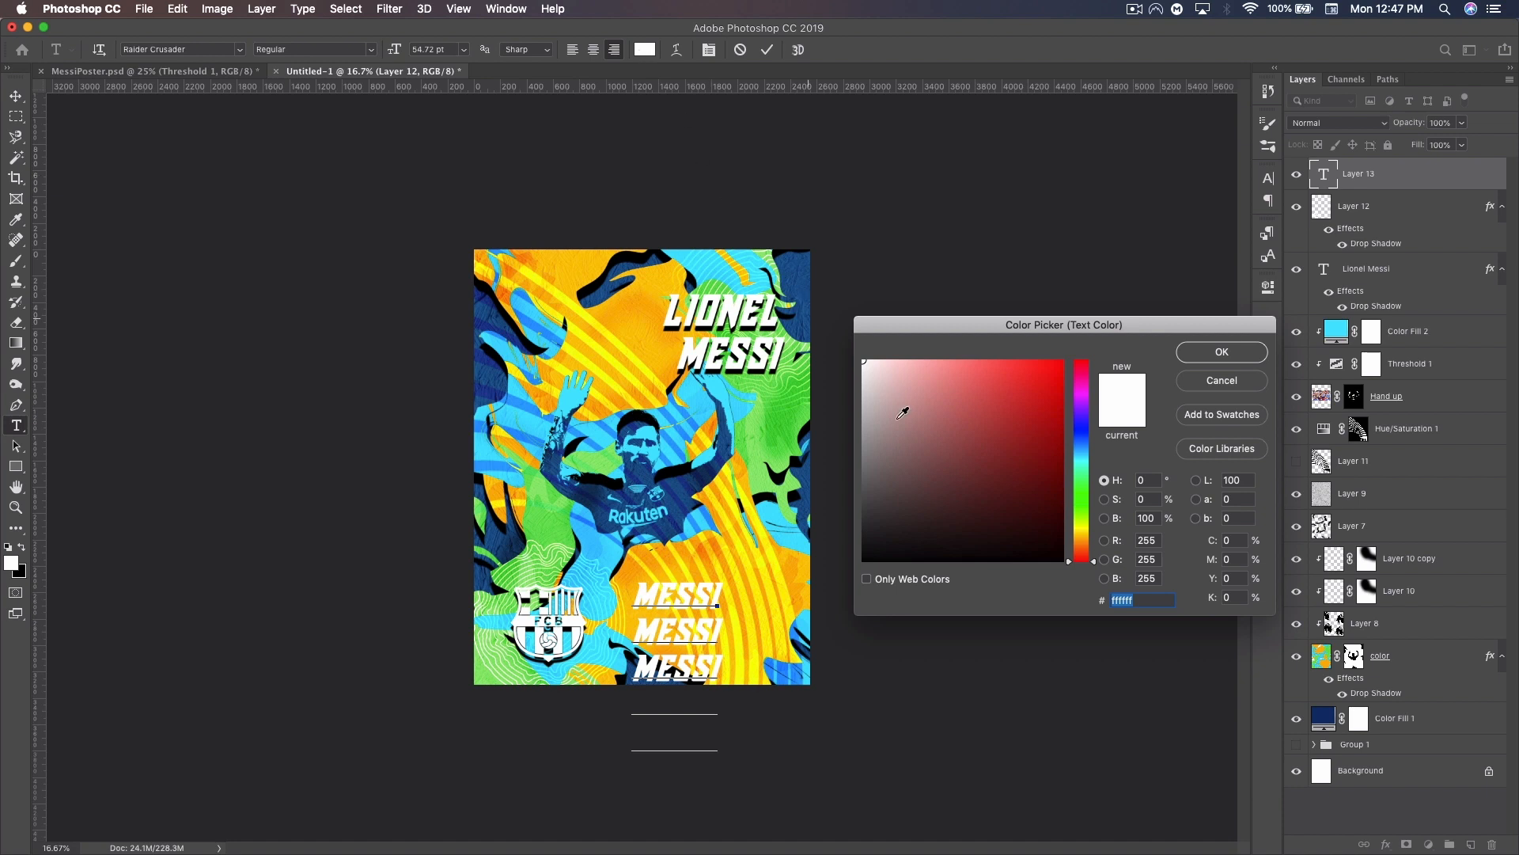
type("000000")
key("Return")
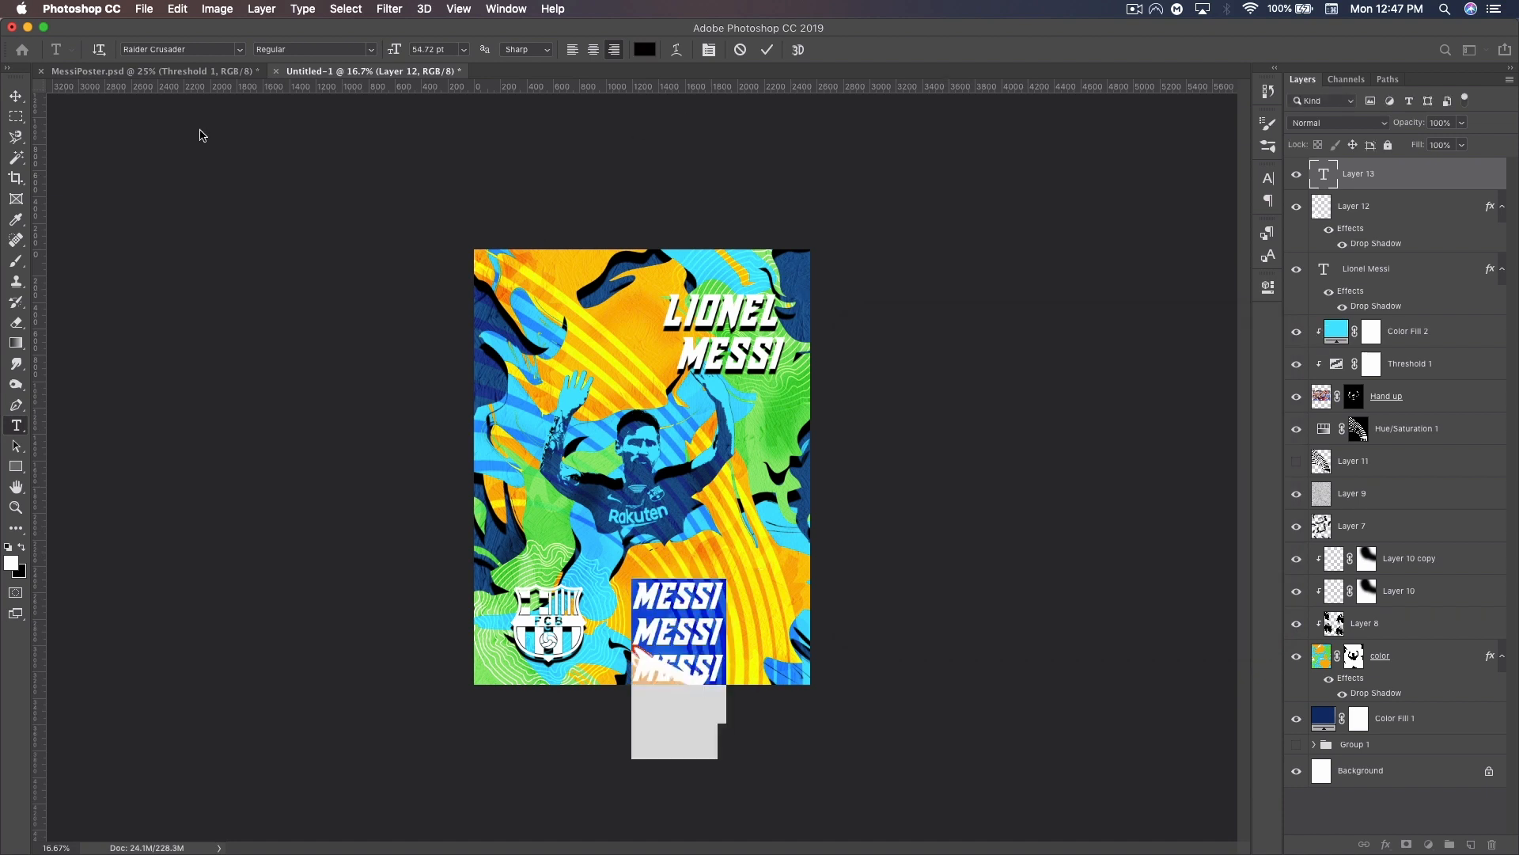
left_click(16, 96)
left_click_drag(696, 625, 680, 455)
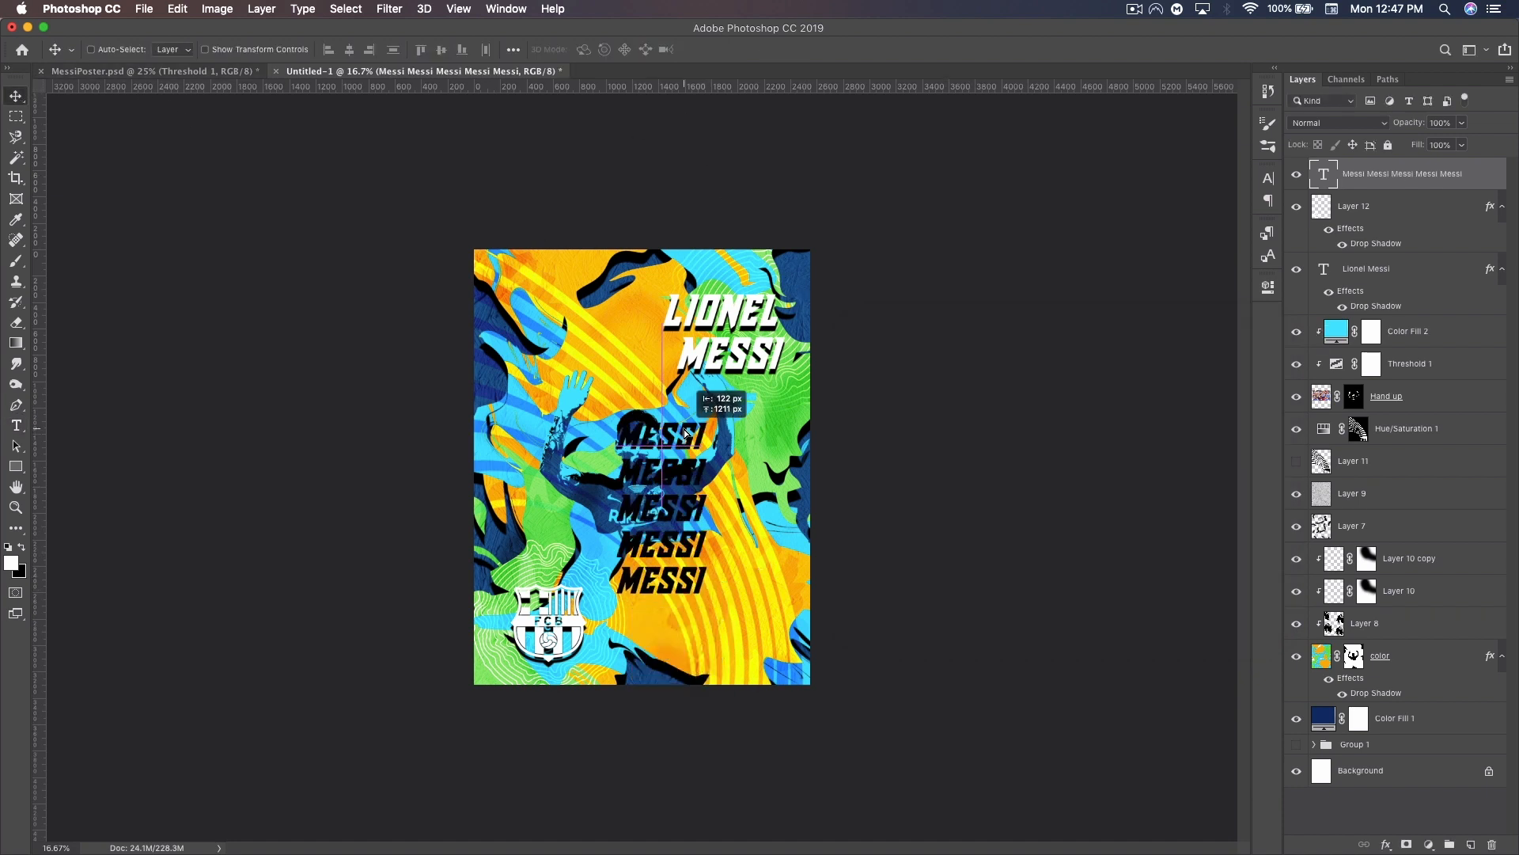
Rasterize the repeated MESSI text and distort it with a sine Wave filter, slightly increasing the maximum amplitude.
right_click(1397, 184)
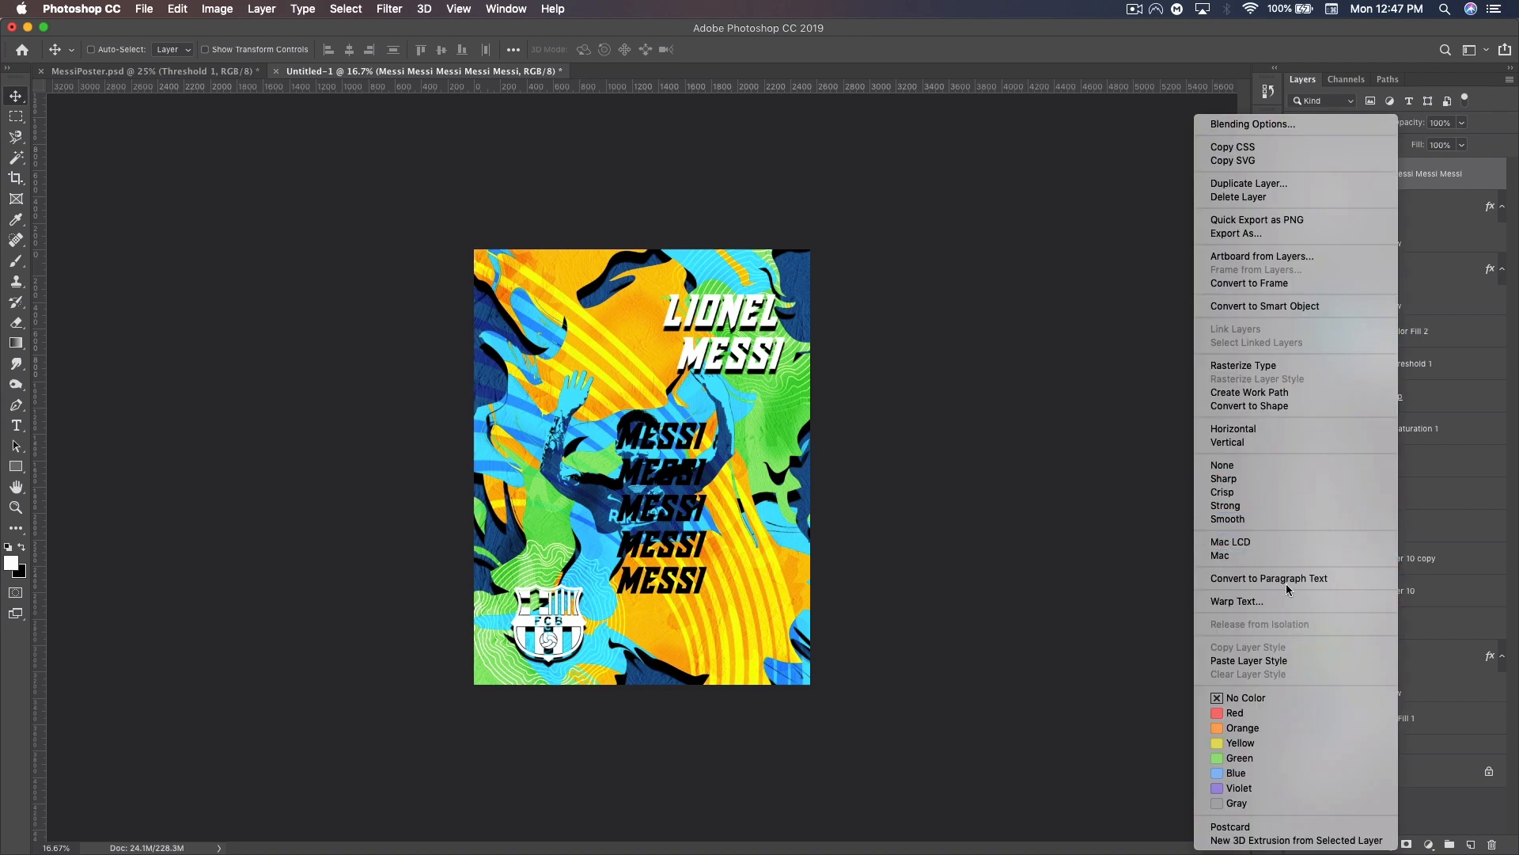
left_click(1254, 367)
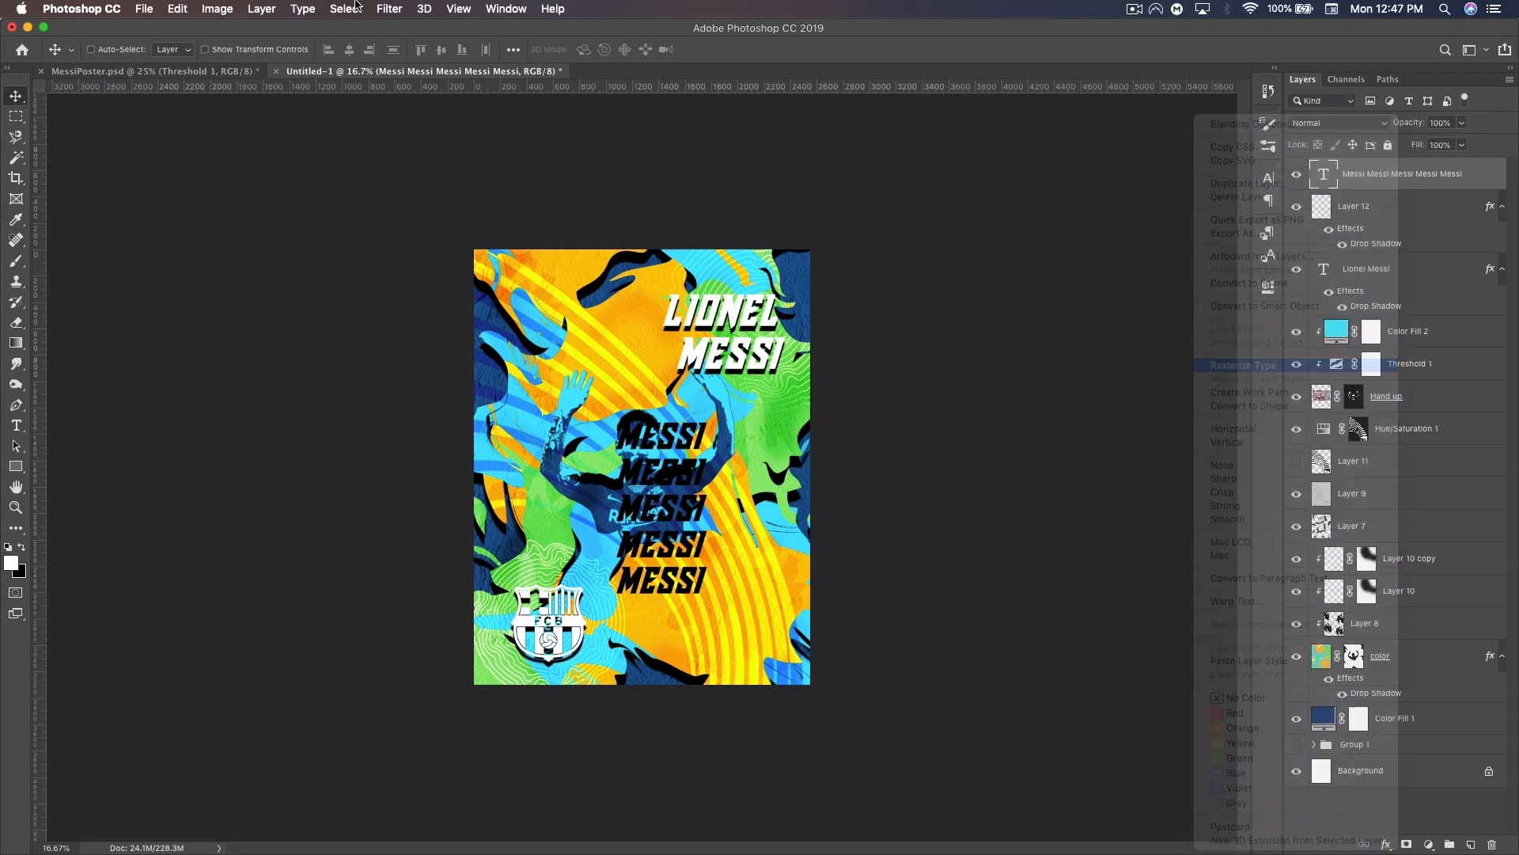
left_click(387, 8)
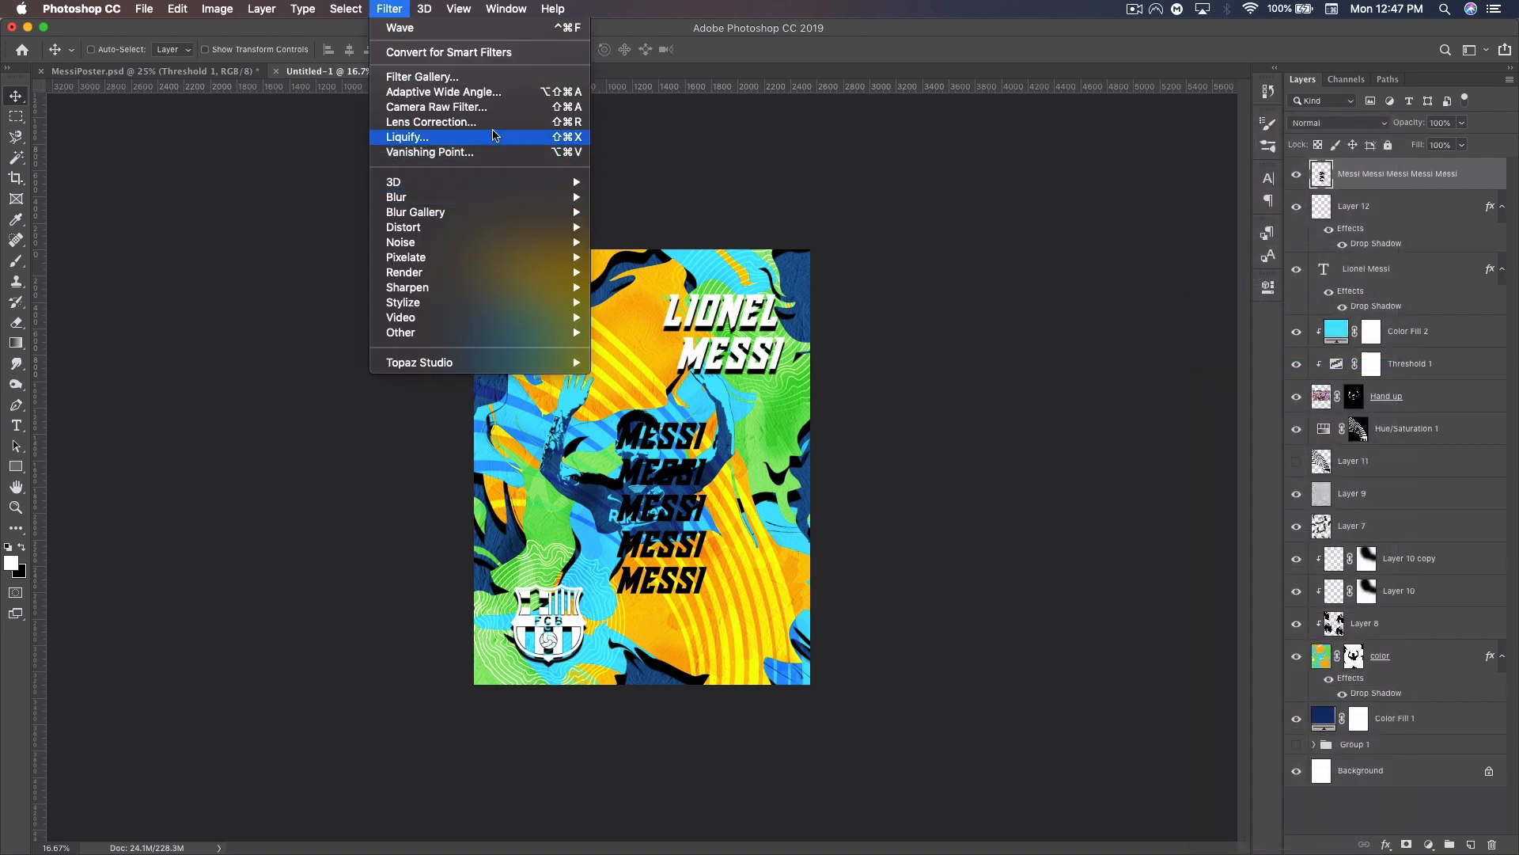
mouse_move(475, 227)
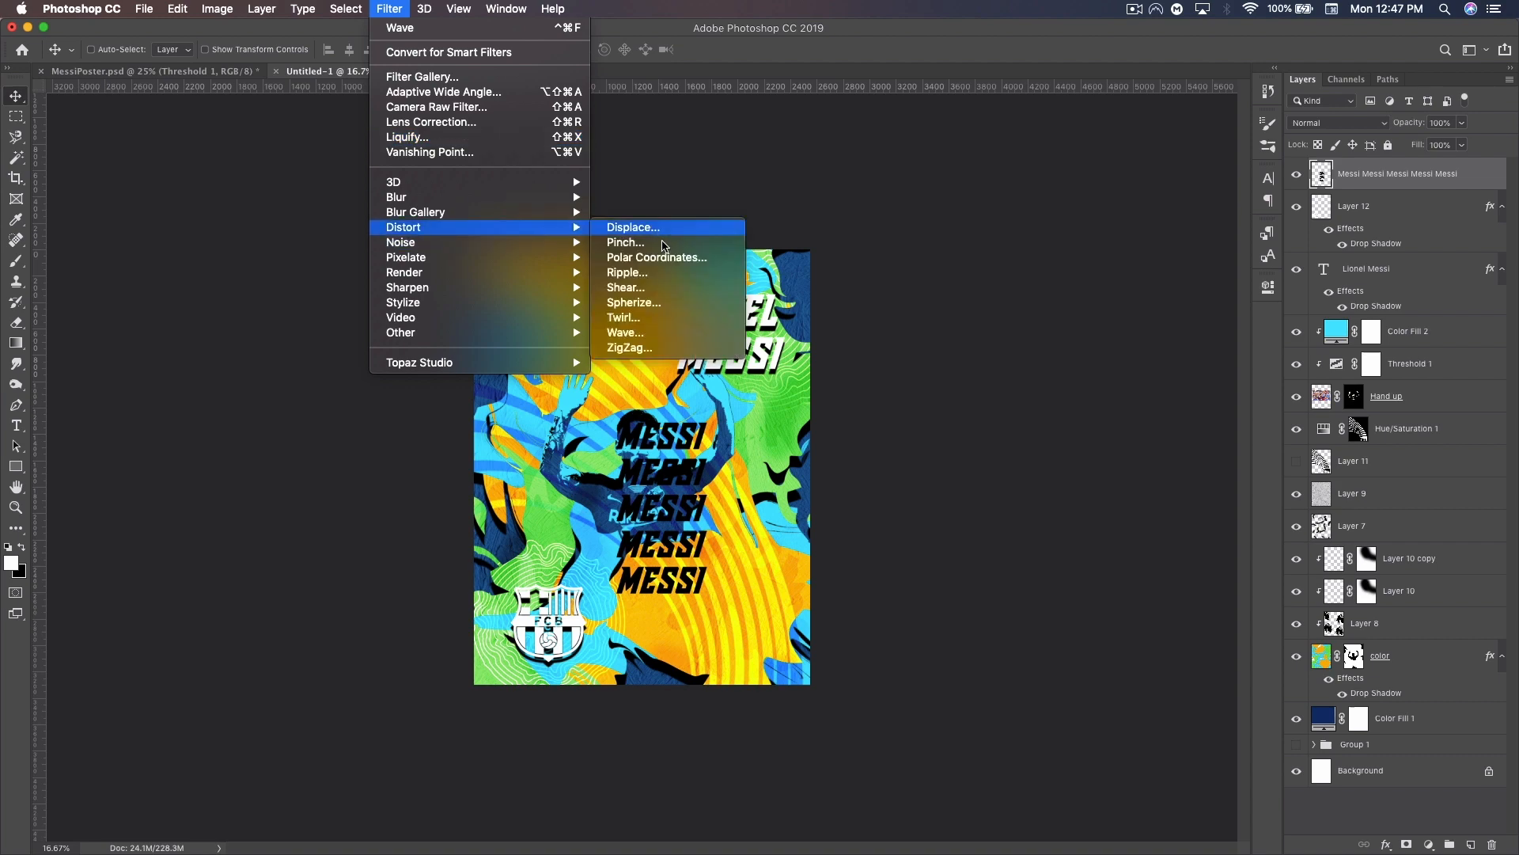
left_click(671, 327)
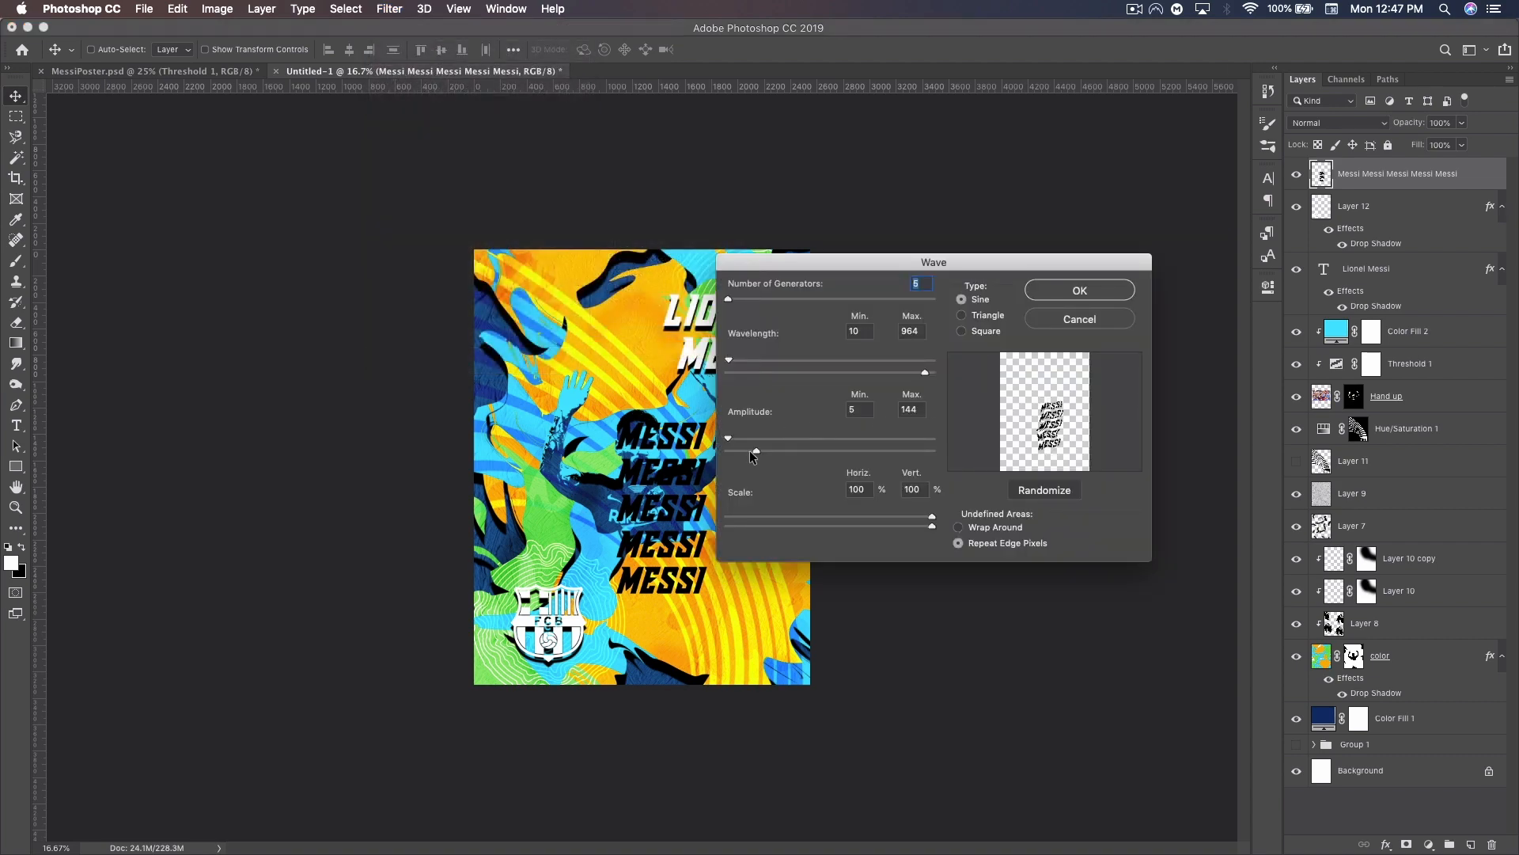
left_click_drag(754, 448, 761, 449)
left_click(1066, 299)
Scale the wavy MESSI text to 84.40%, rotate it -22.31° and place it in the poster's lower right corner.
left_click_drag(695, 523, 543, 434)
key("ctrl+t")
mouse_move(584, 331)
left_mouse_down()
mouse_move(564, 368)
mouse_move(580, 353)
left_mouse_up()
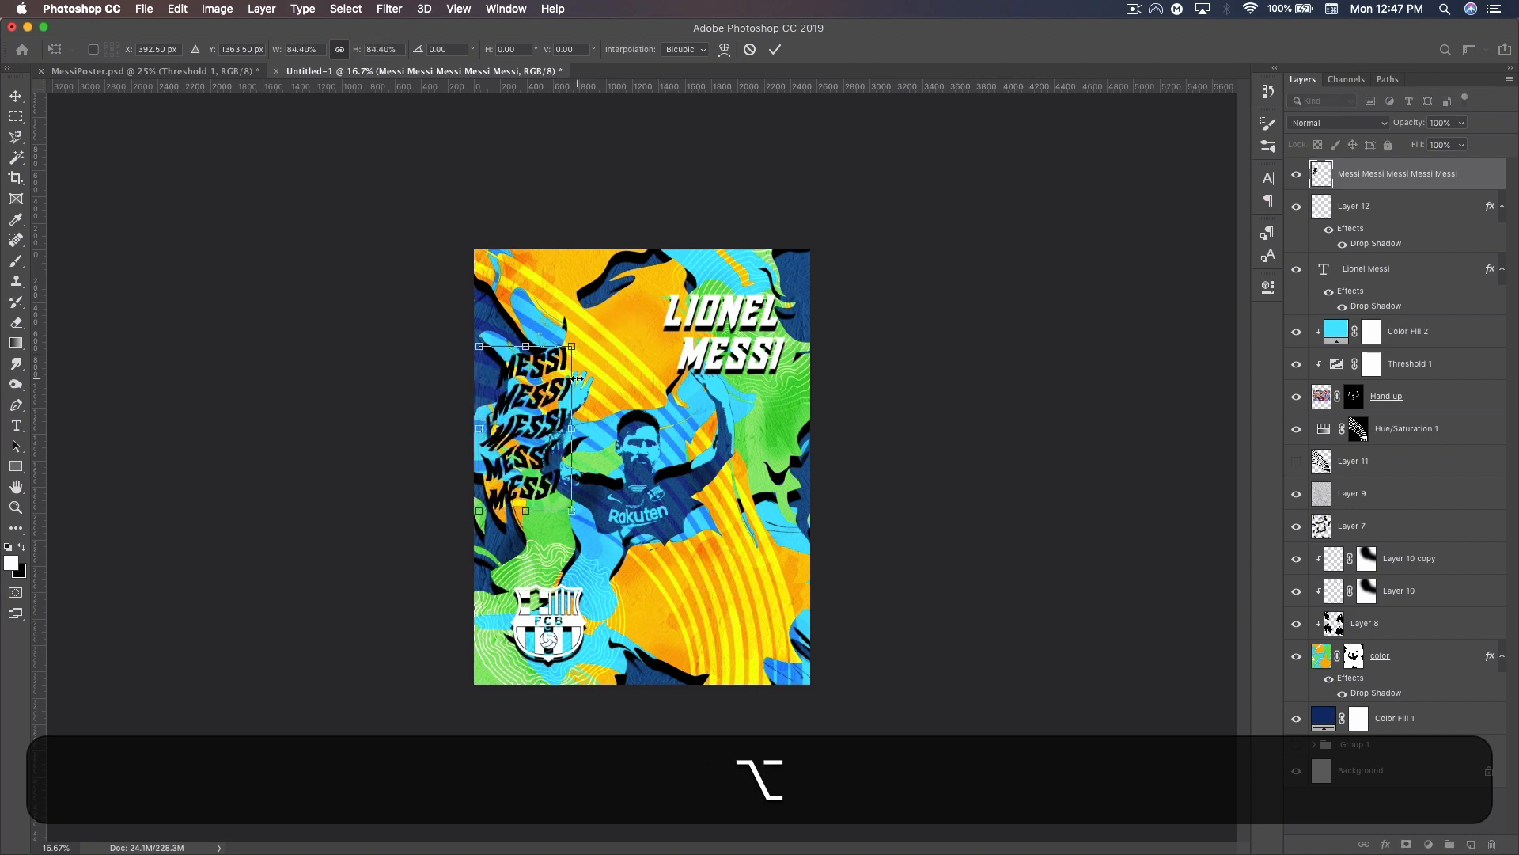
left_click_drag(532, 447, 801, 571)
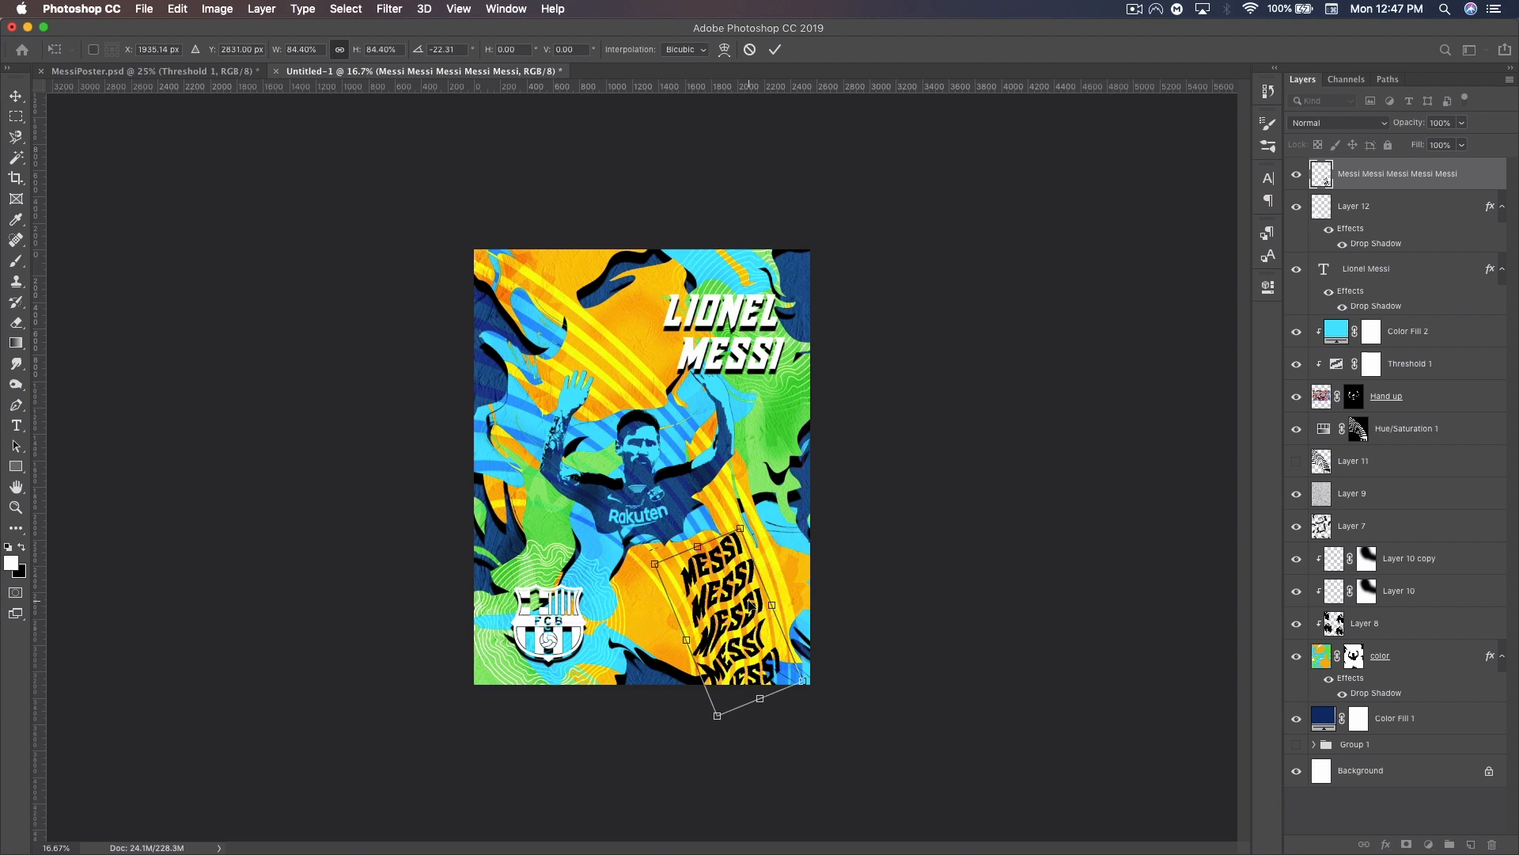
key("Return")
Set the wavy MESSI text layer's blend mode to Overlay and move it onto the green area at the poster's right edge.
left_click(1345, 122)
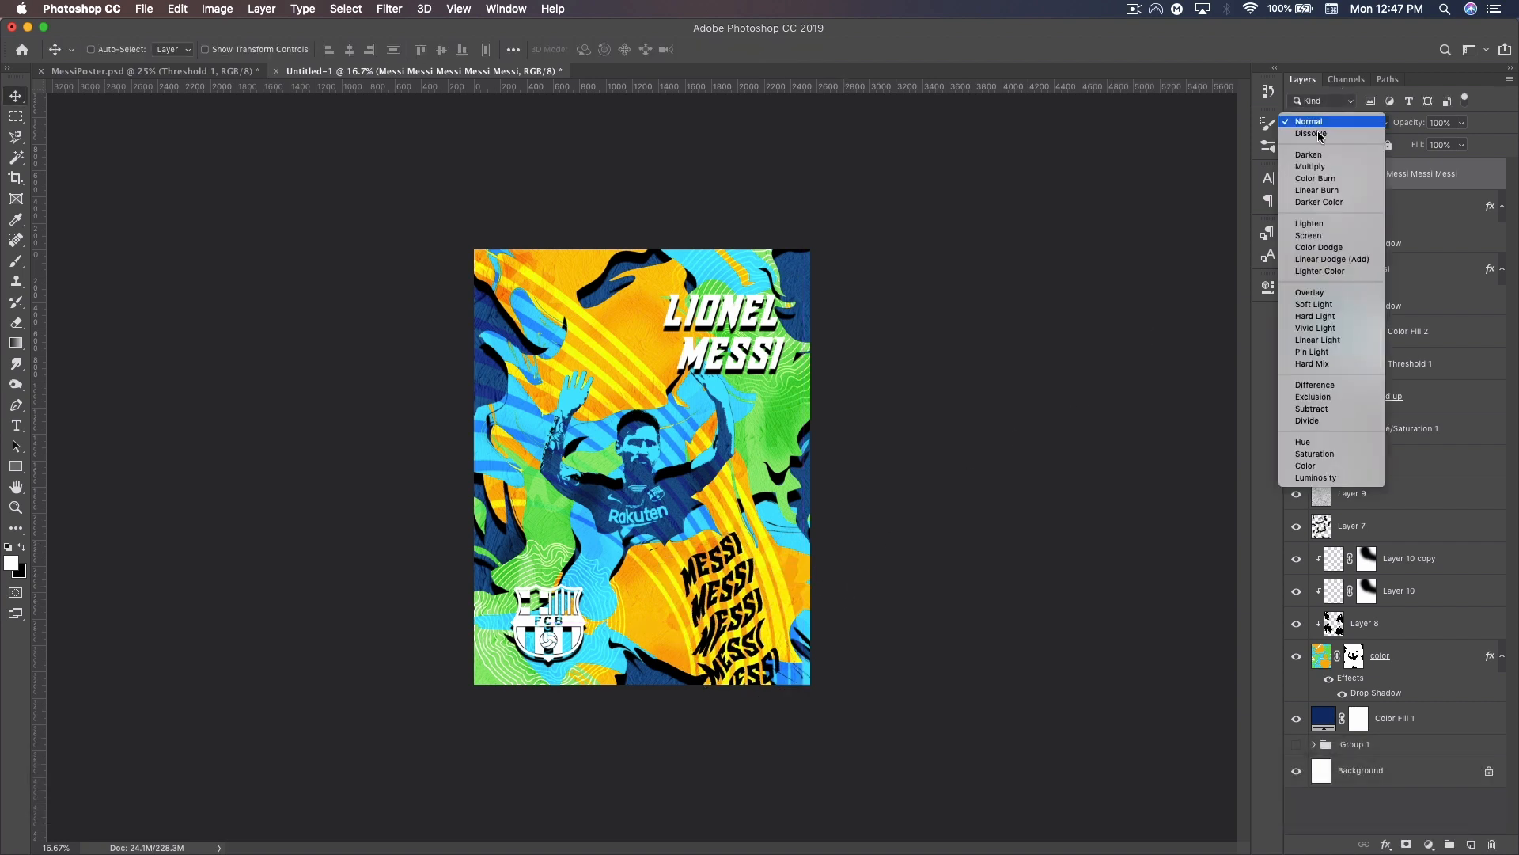
left_click(1312, 292)
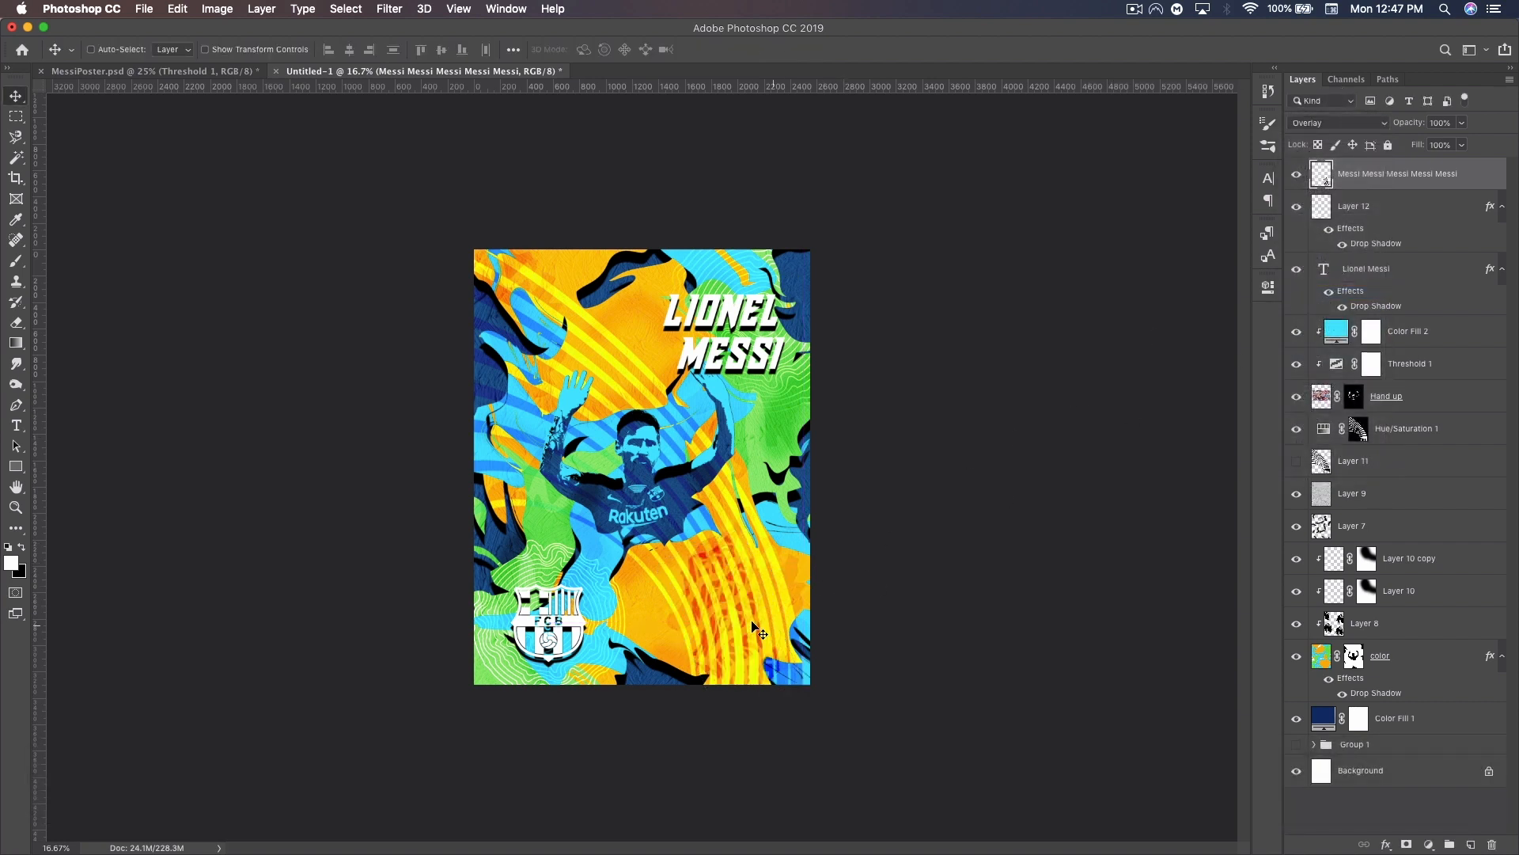
left_click_drag(716, 623, 804, 481)
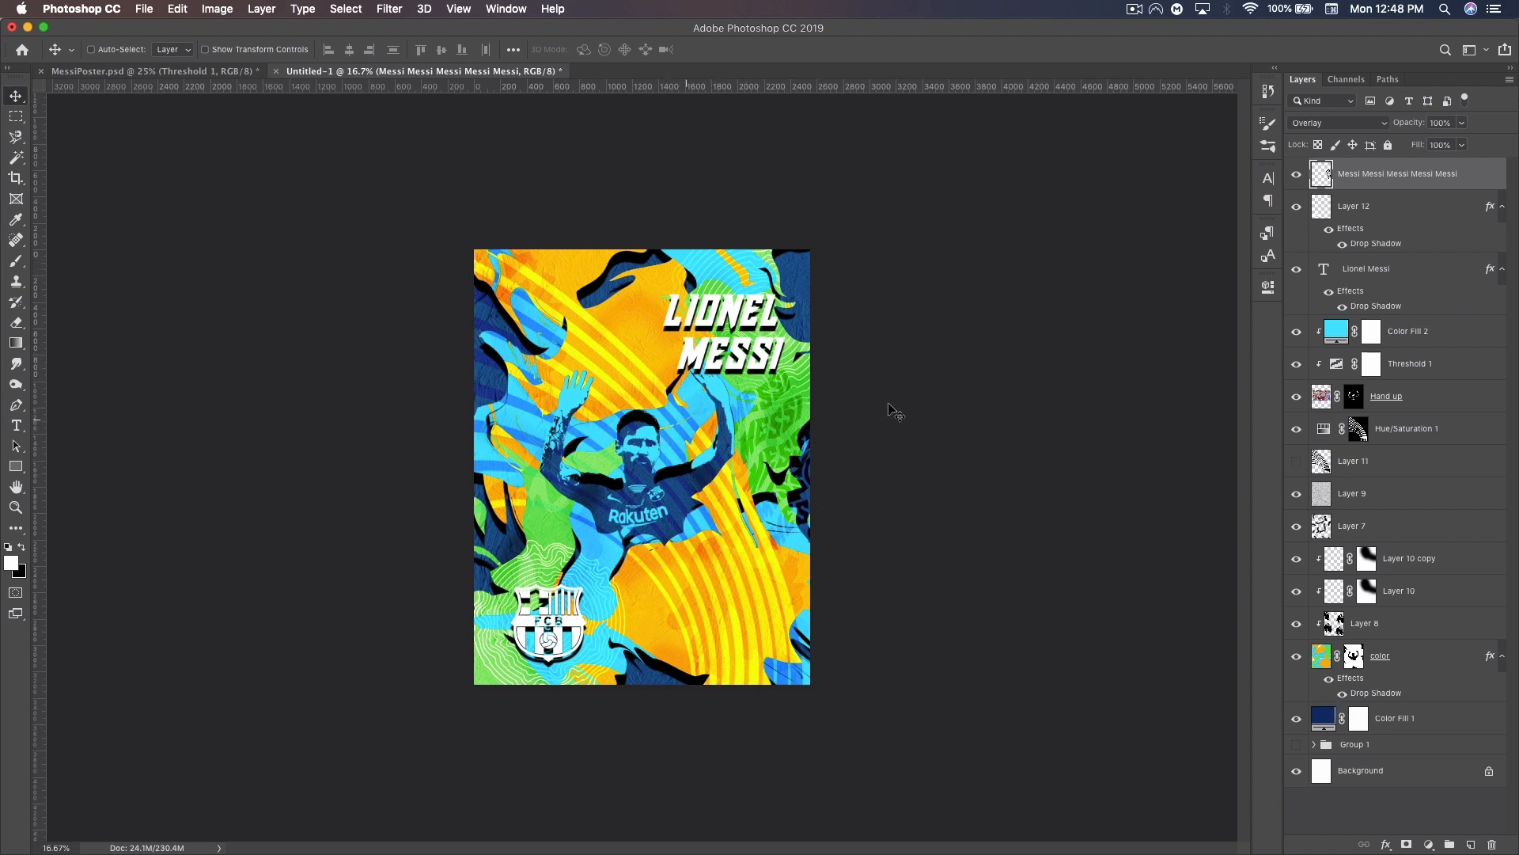
Try a Brightness/Contrast adjustment layer over the whole poster with contrast around 26, and delete it.
left_click(1429, 842)
left_click(1422, 594)
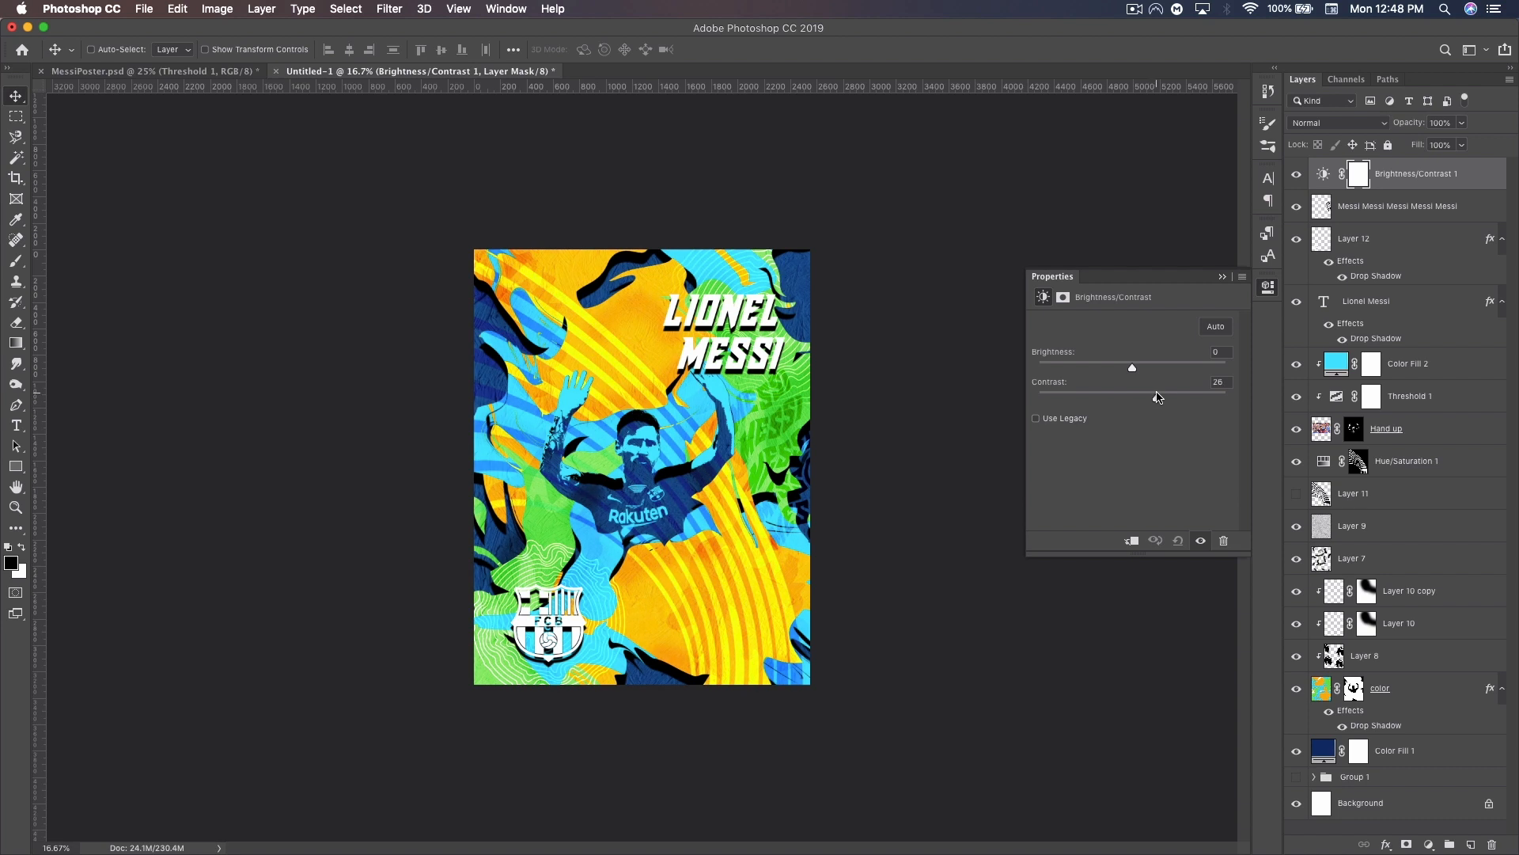
left_click(1221, 278)
key("BackSpace")
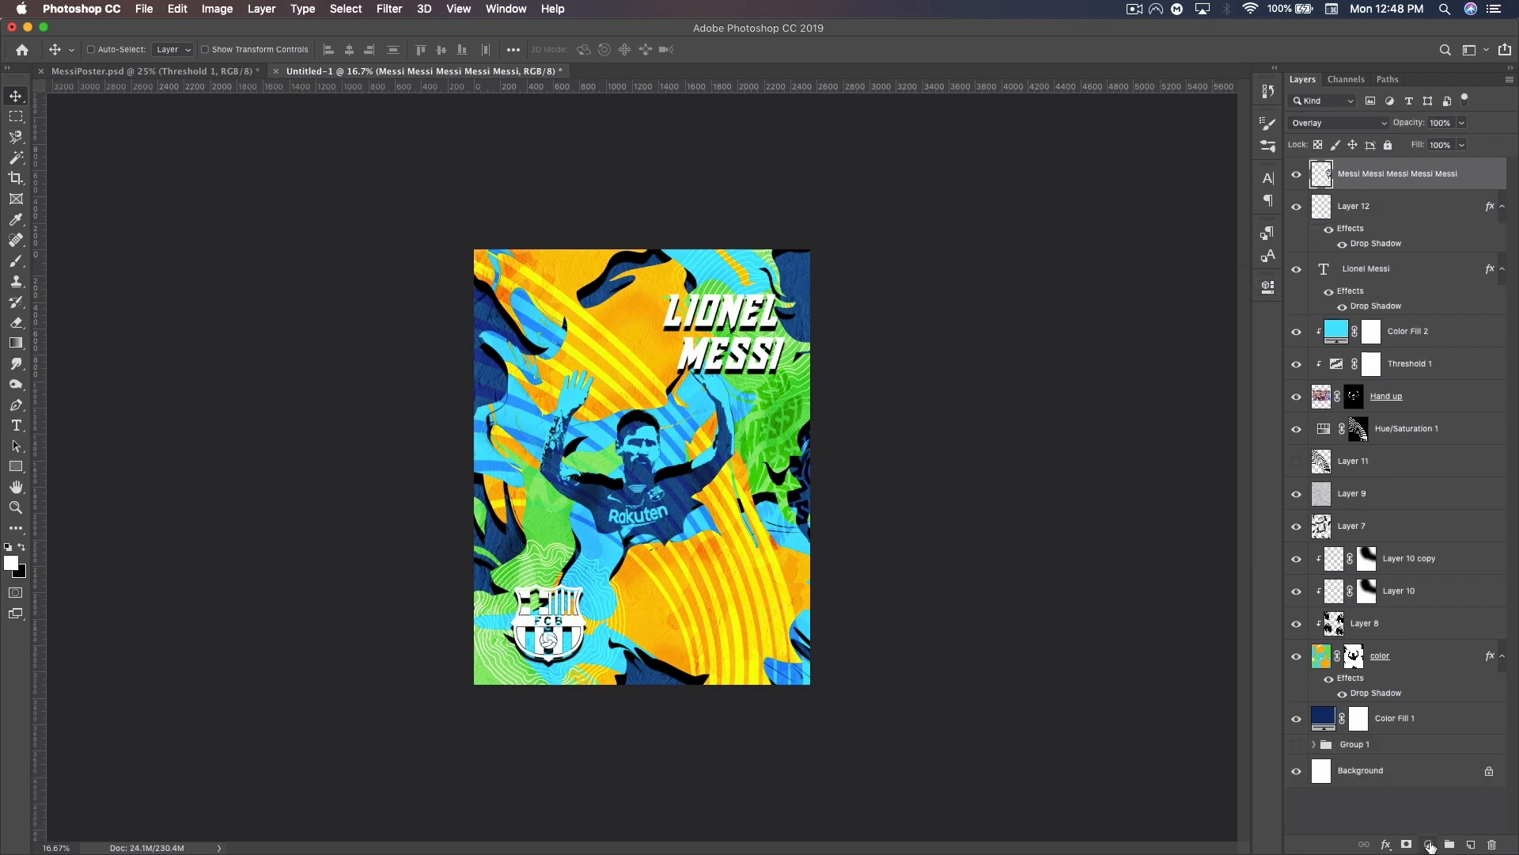
Try a Posterize adjustment layer over the whole poster with its levels raised above 4, and delete it.
left_click(1429, 844)
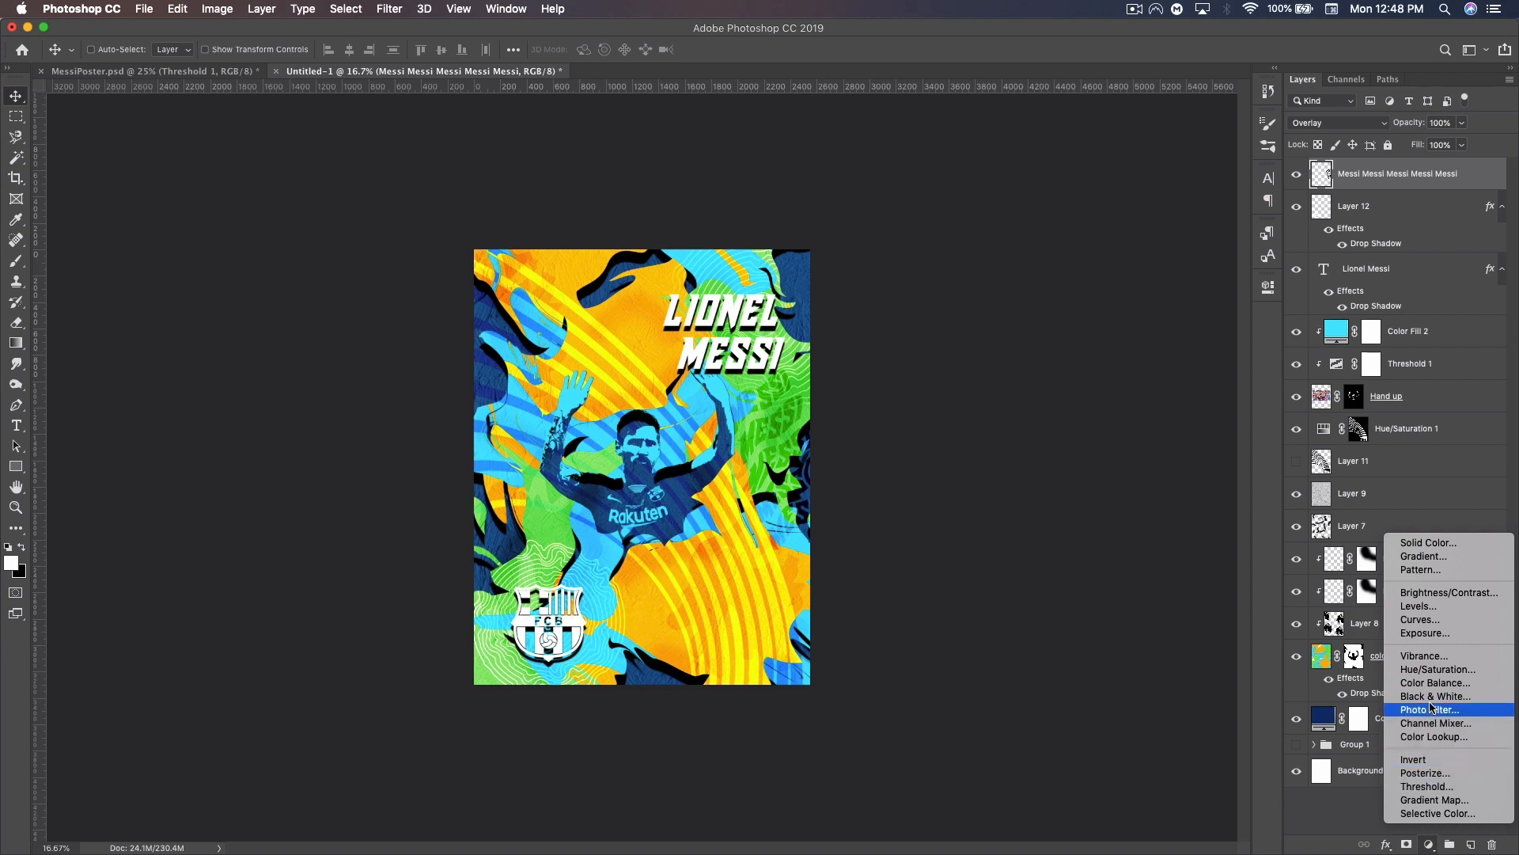
left_click(1433, 773)
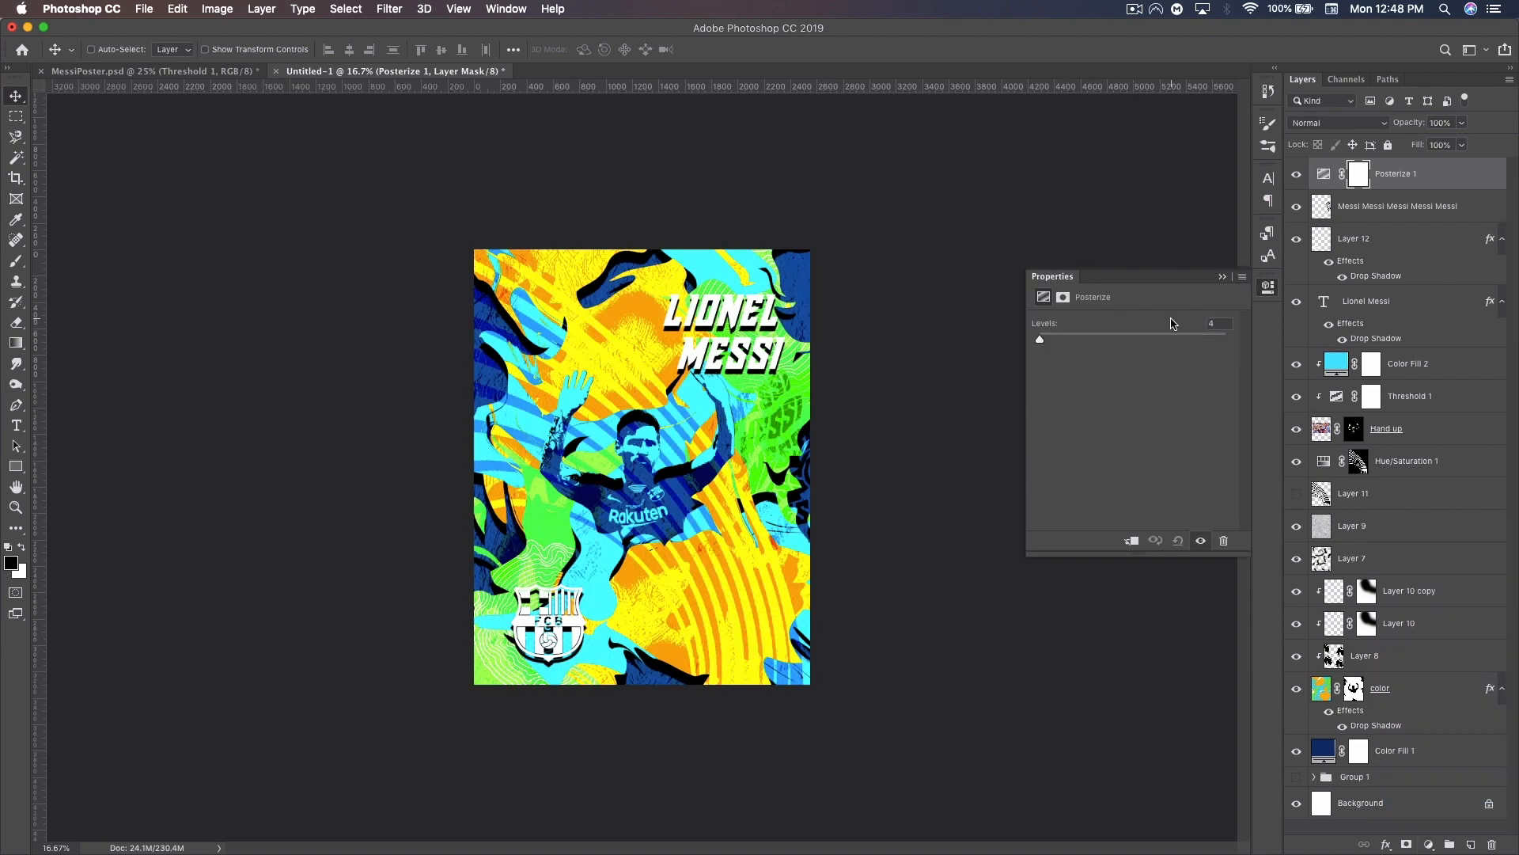
left_click_drag(1040, 342, 1040, 342)
left_click(1222, 277)
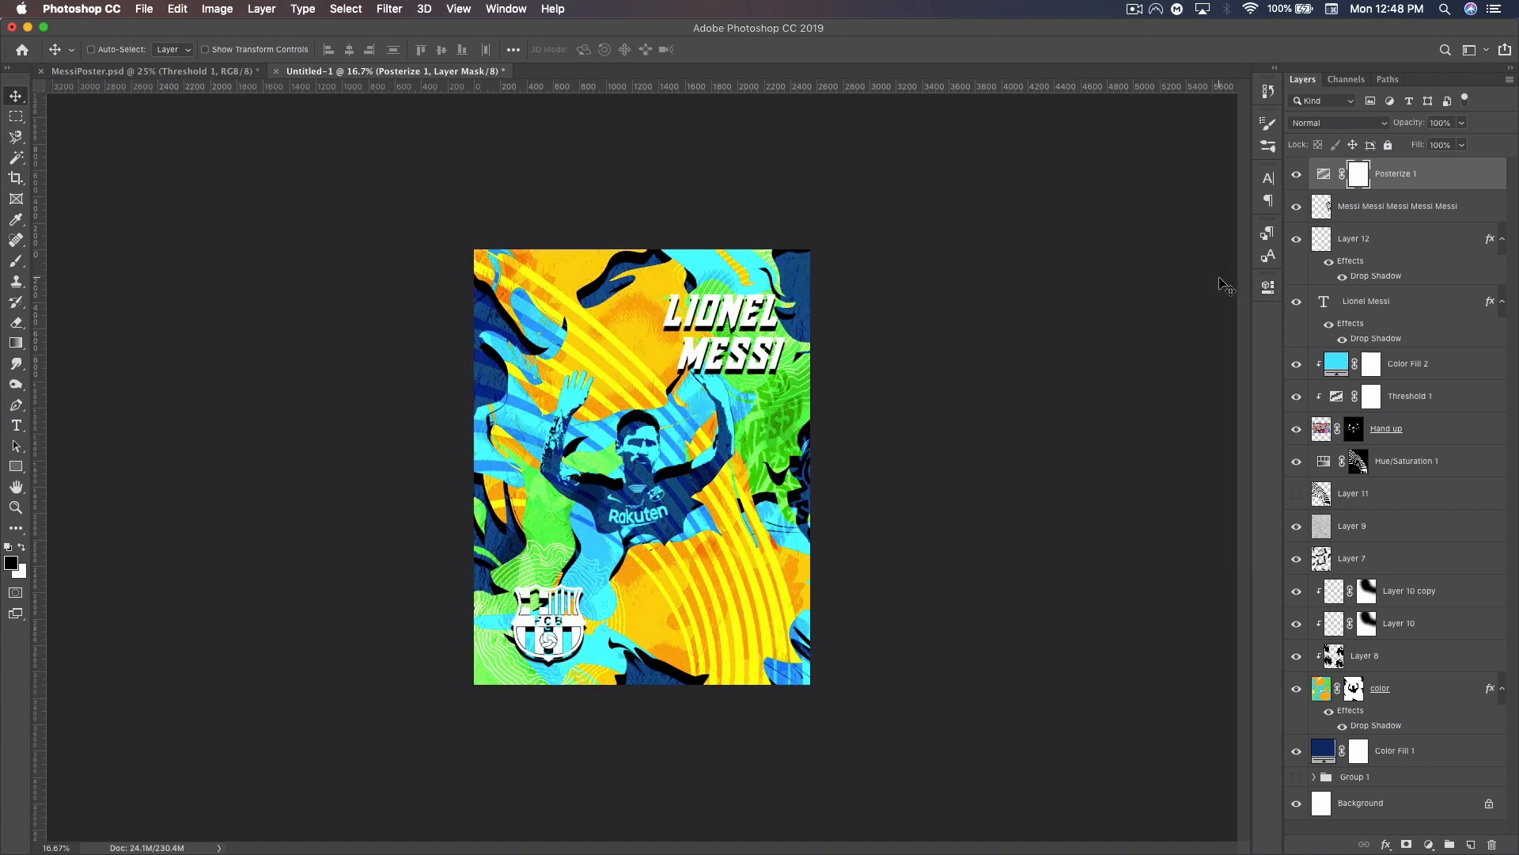
key("BackSpace")
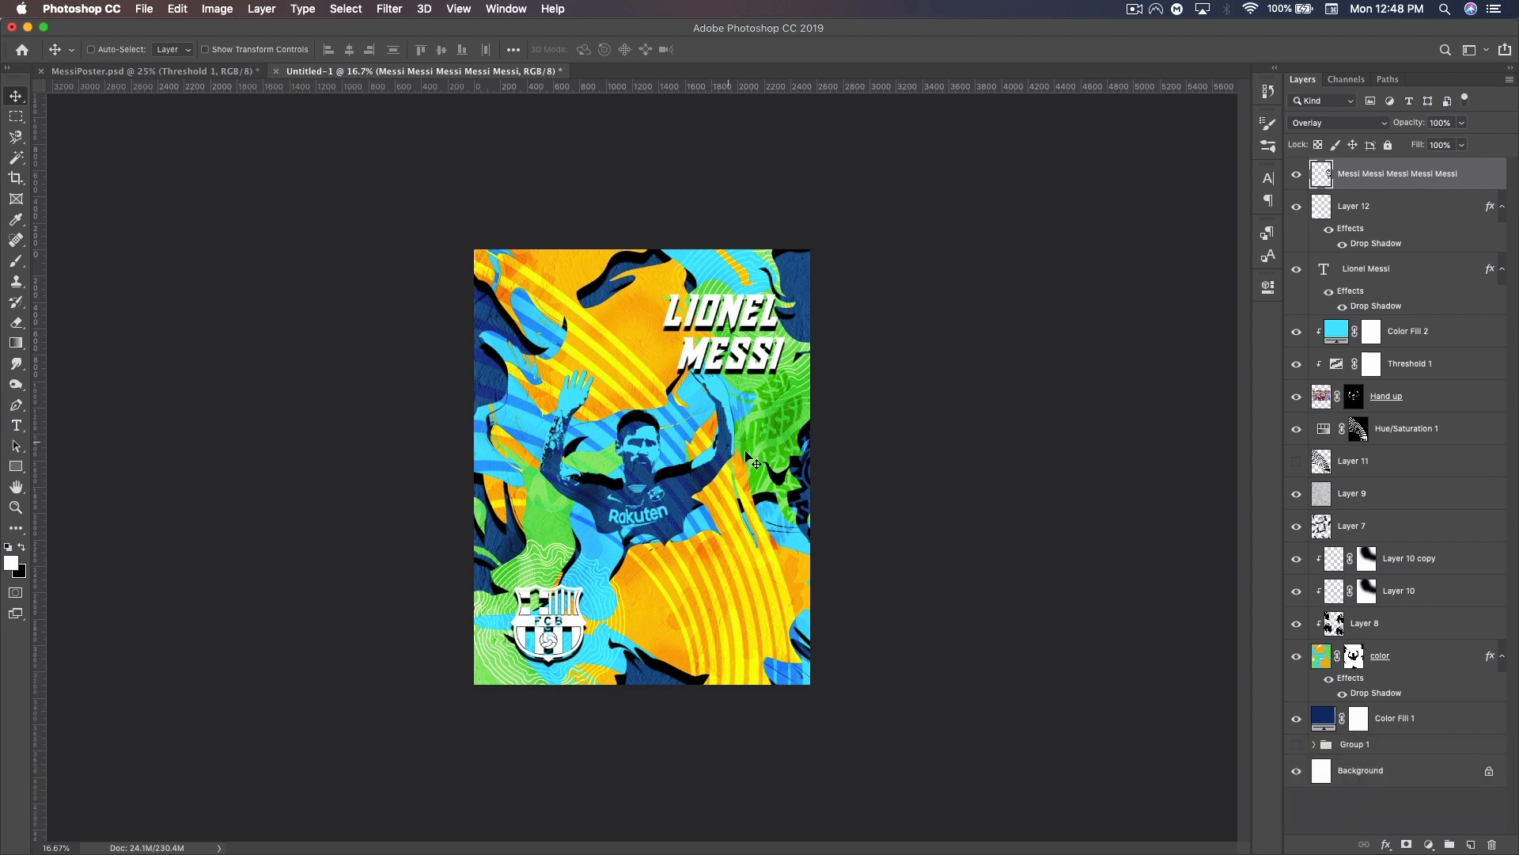
Try a Hue/Saturation adjustment layer with a strong positive hue shift over the whole poster, and delete it.
left_click(1429, 845)
left_click(1438, 669)
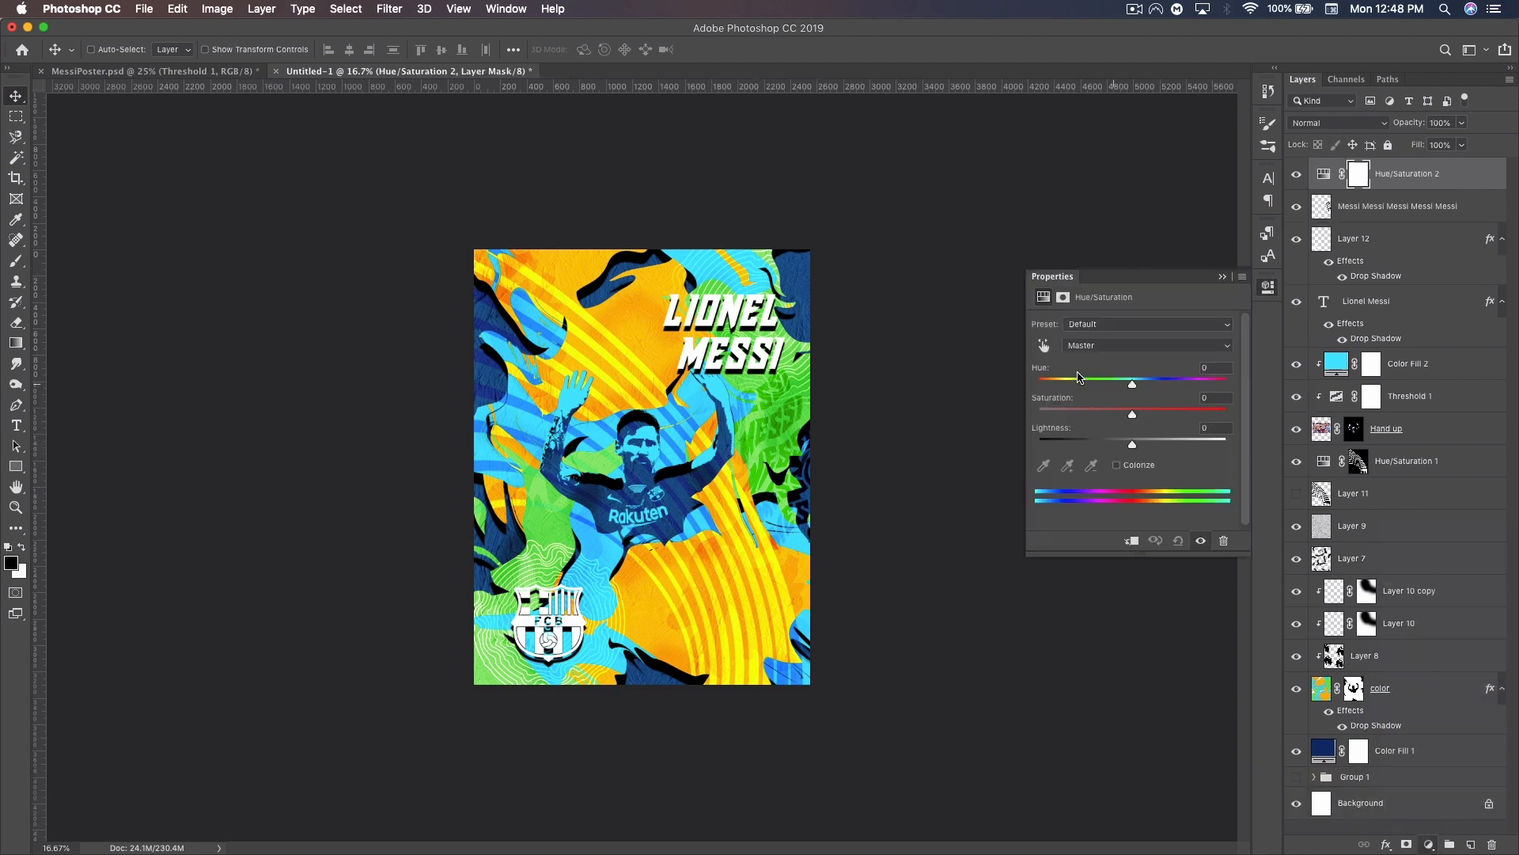
left_click_drag(1133, 384, 1204, 386)
left_click(1220, 280)
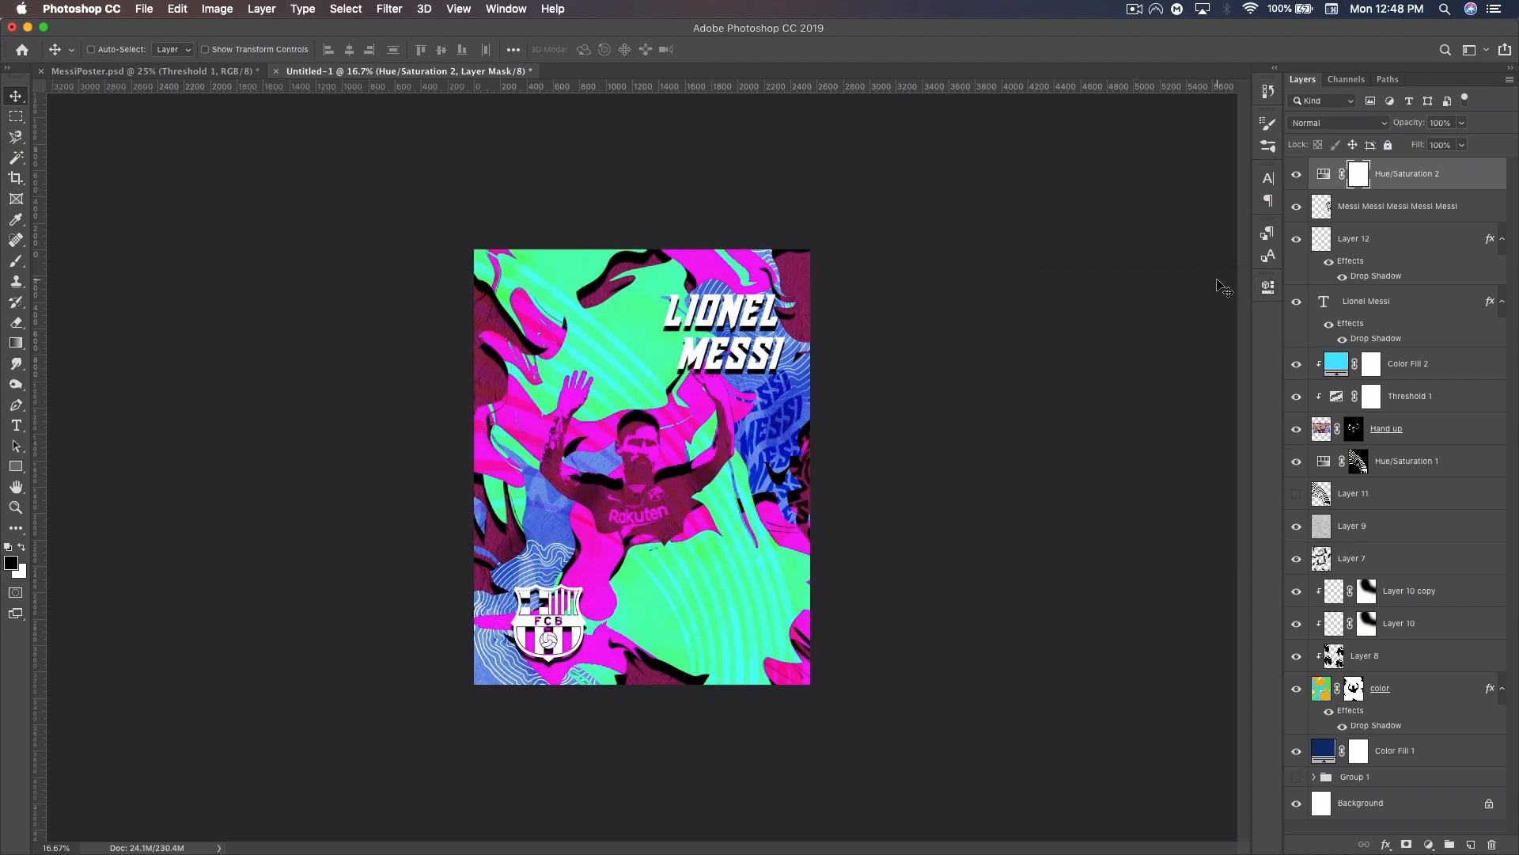
key("BackSpace")
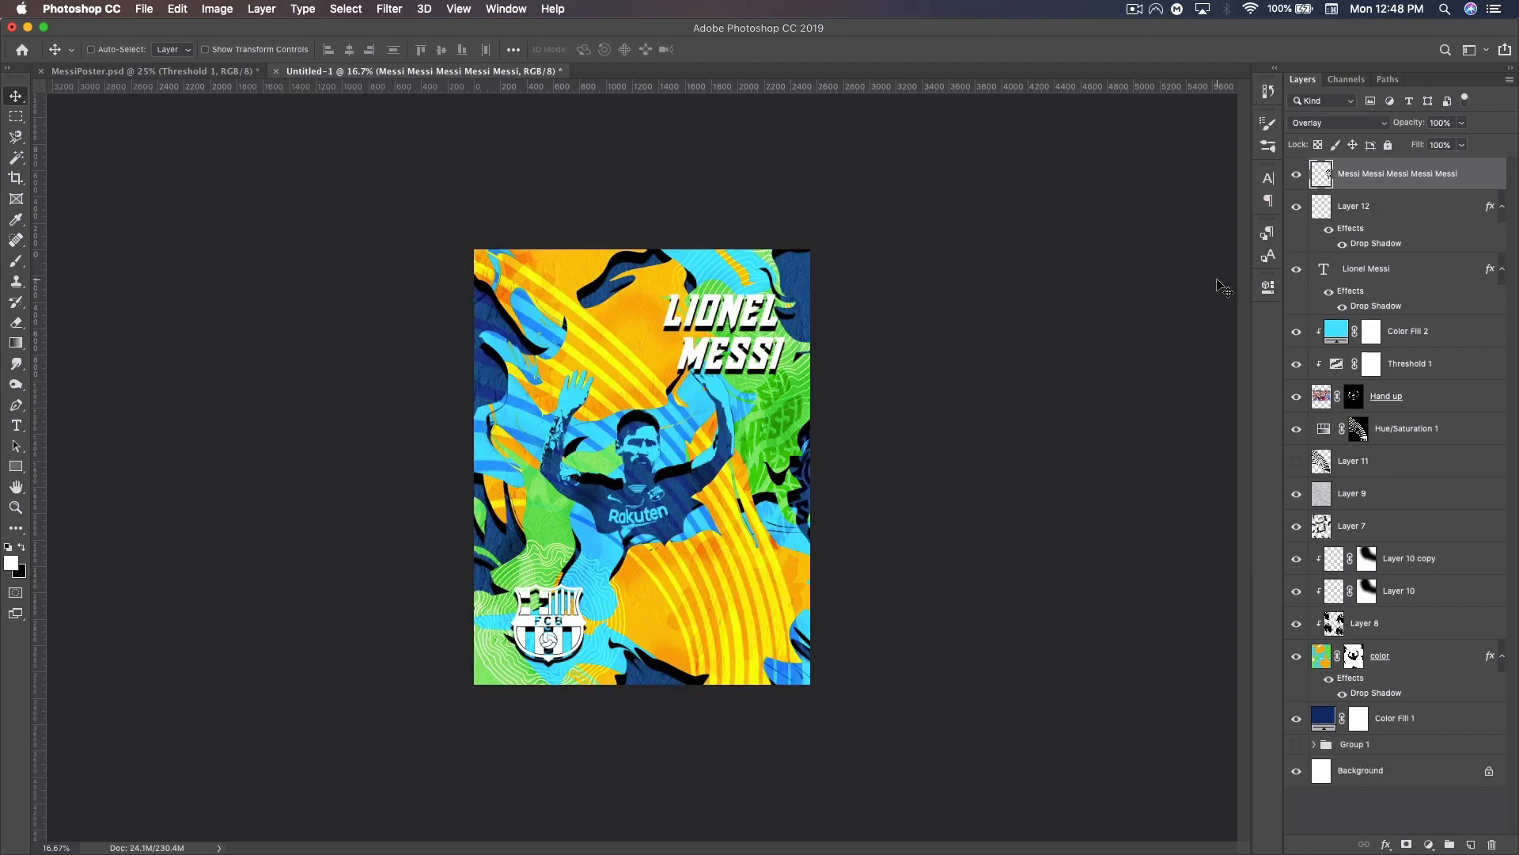